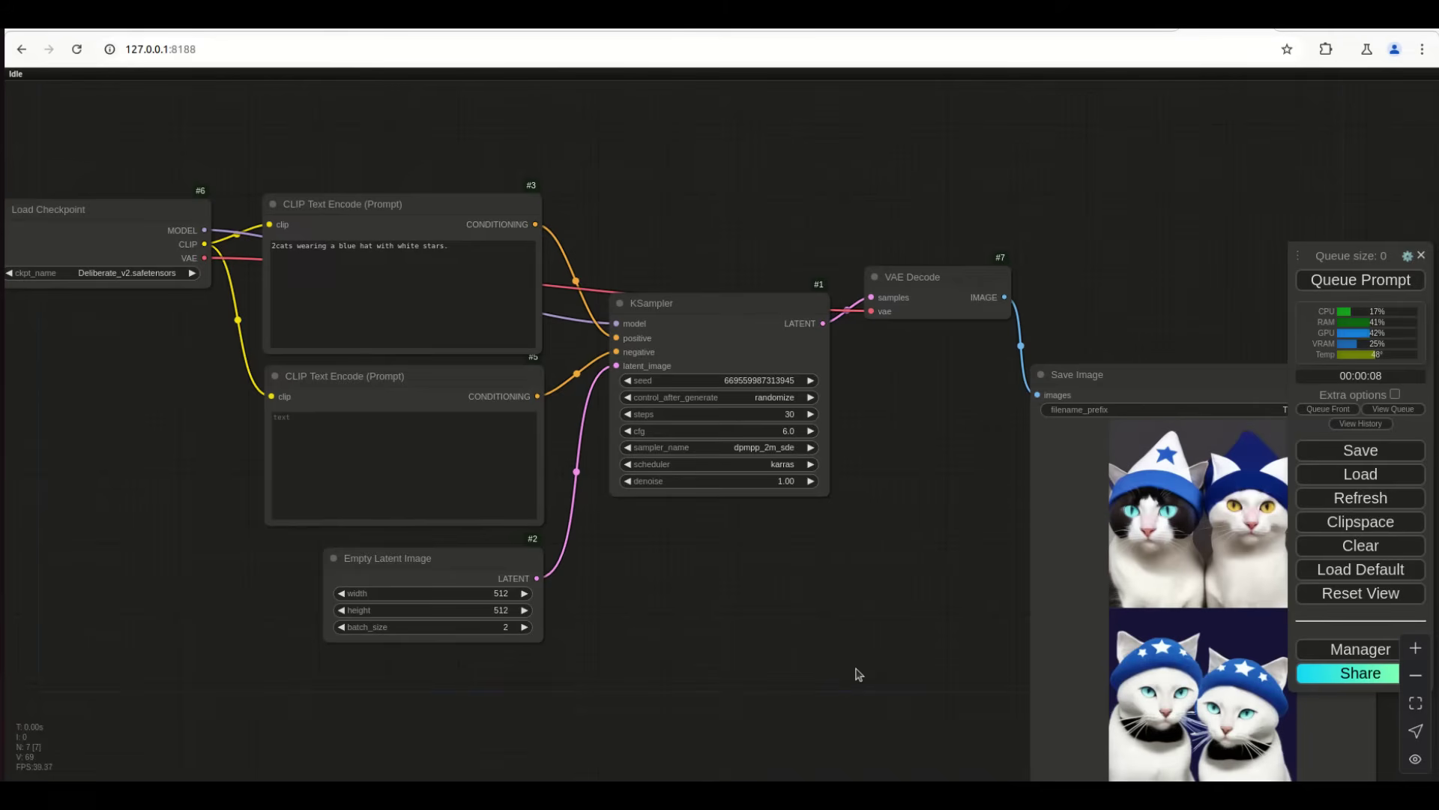
drag(862, 659, 660, 634)
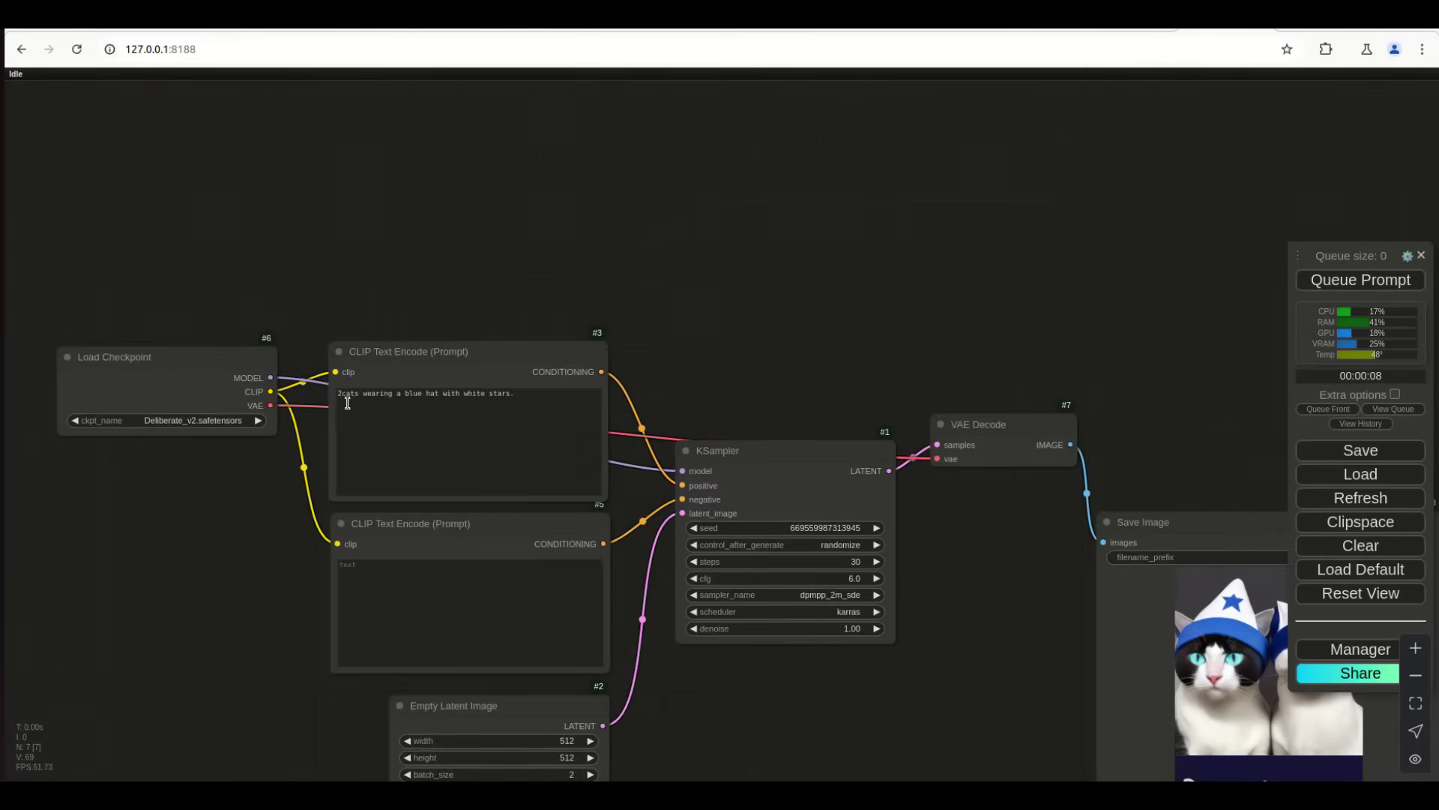
scroll(331, 447, up, 5)
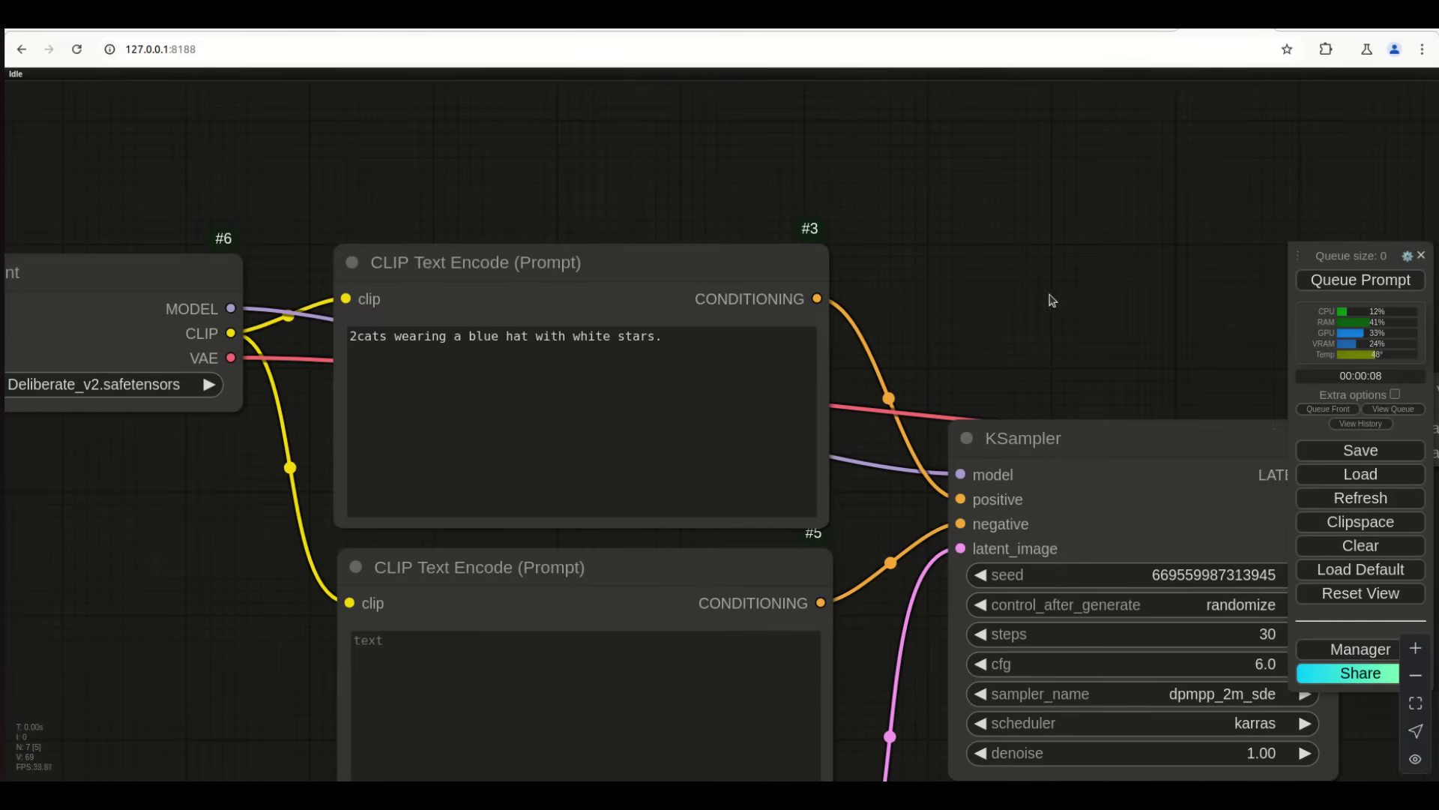
drag(1055, 299, 784, 180)
scroll(731, 621, down, 5)
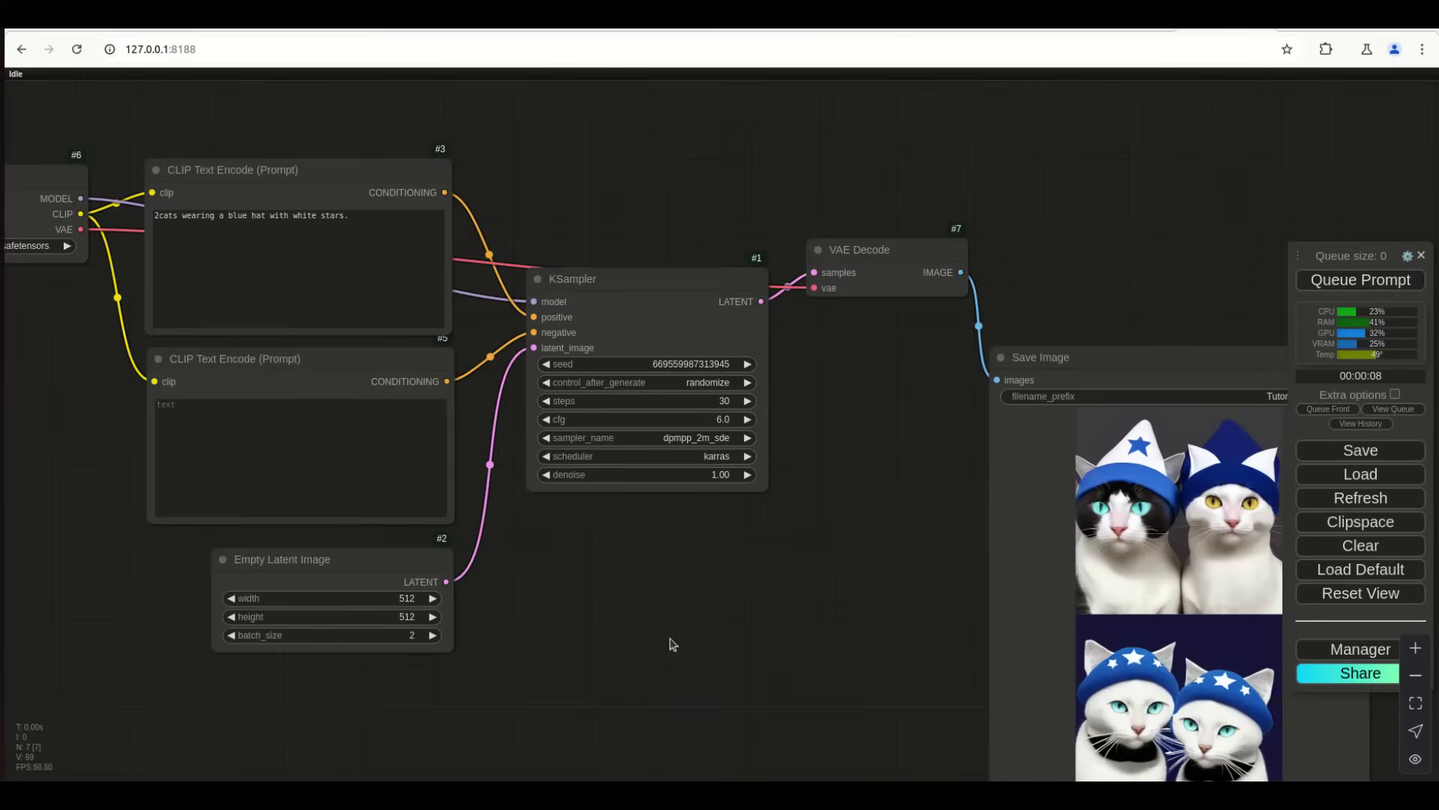
scroll(675, 644, up, 2)
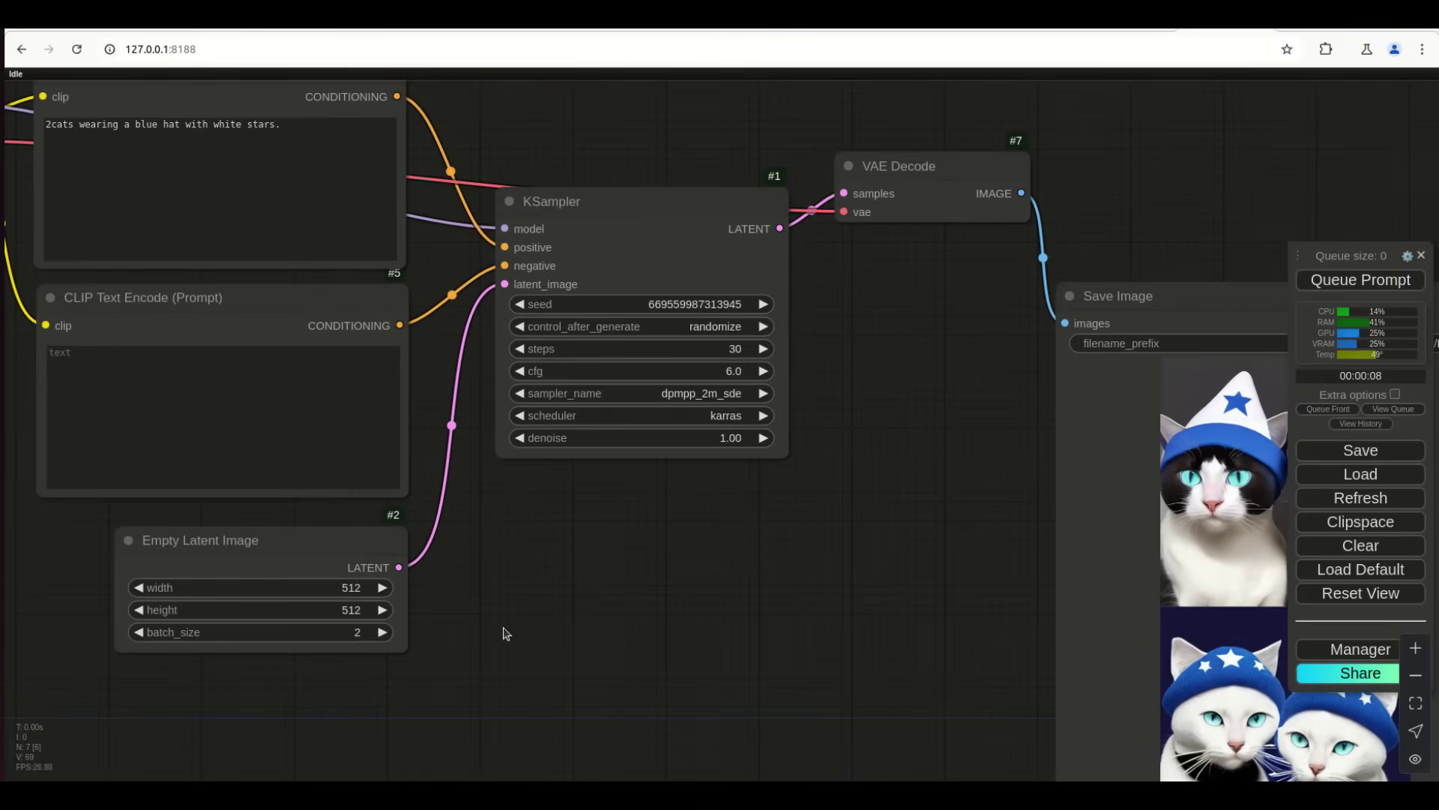
drag(765, 620, 675, 508)
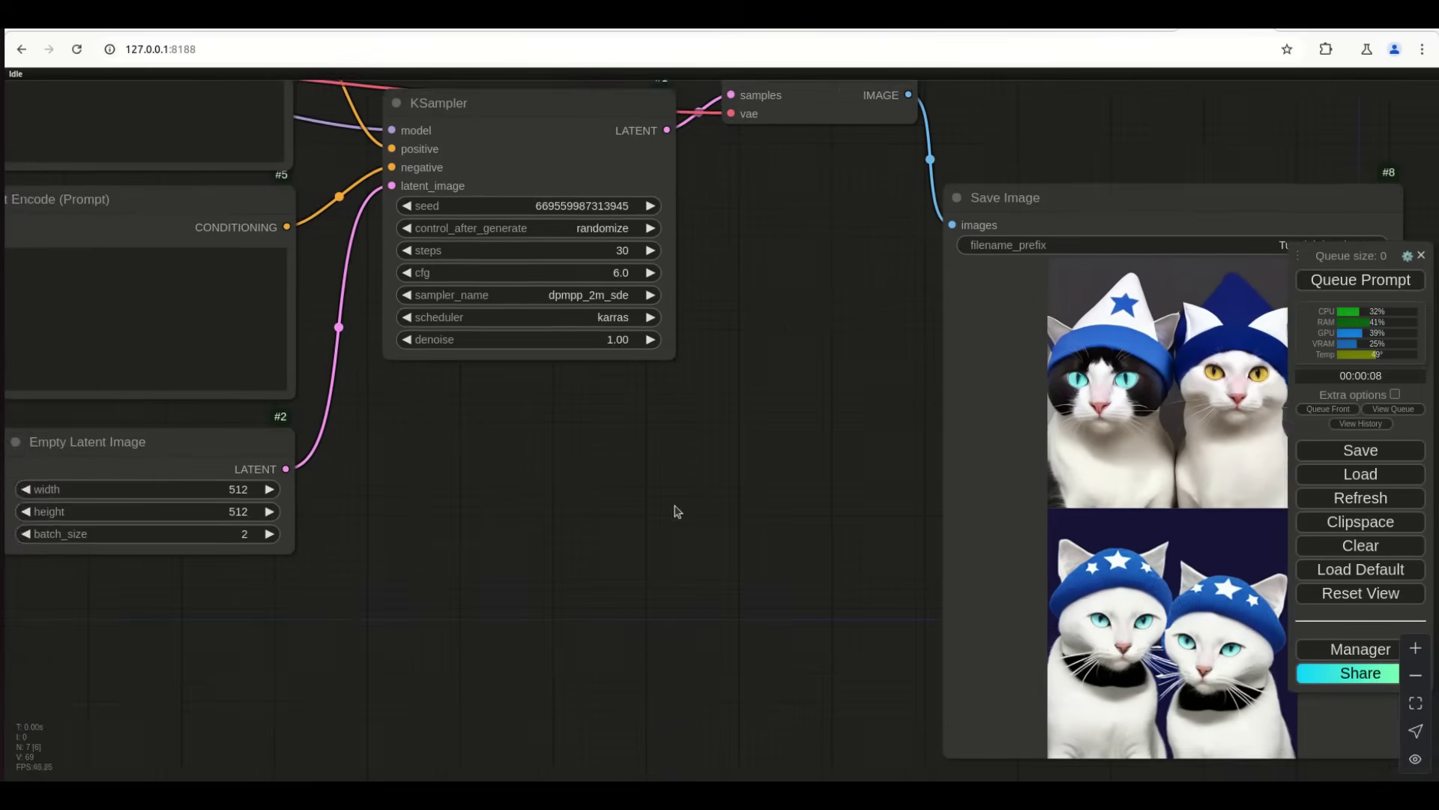
Set the Empty Latent Image size to a width of 1024 and a height of 768
drag(499, 484, 857, 711)
click(570, 713)
text(10)
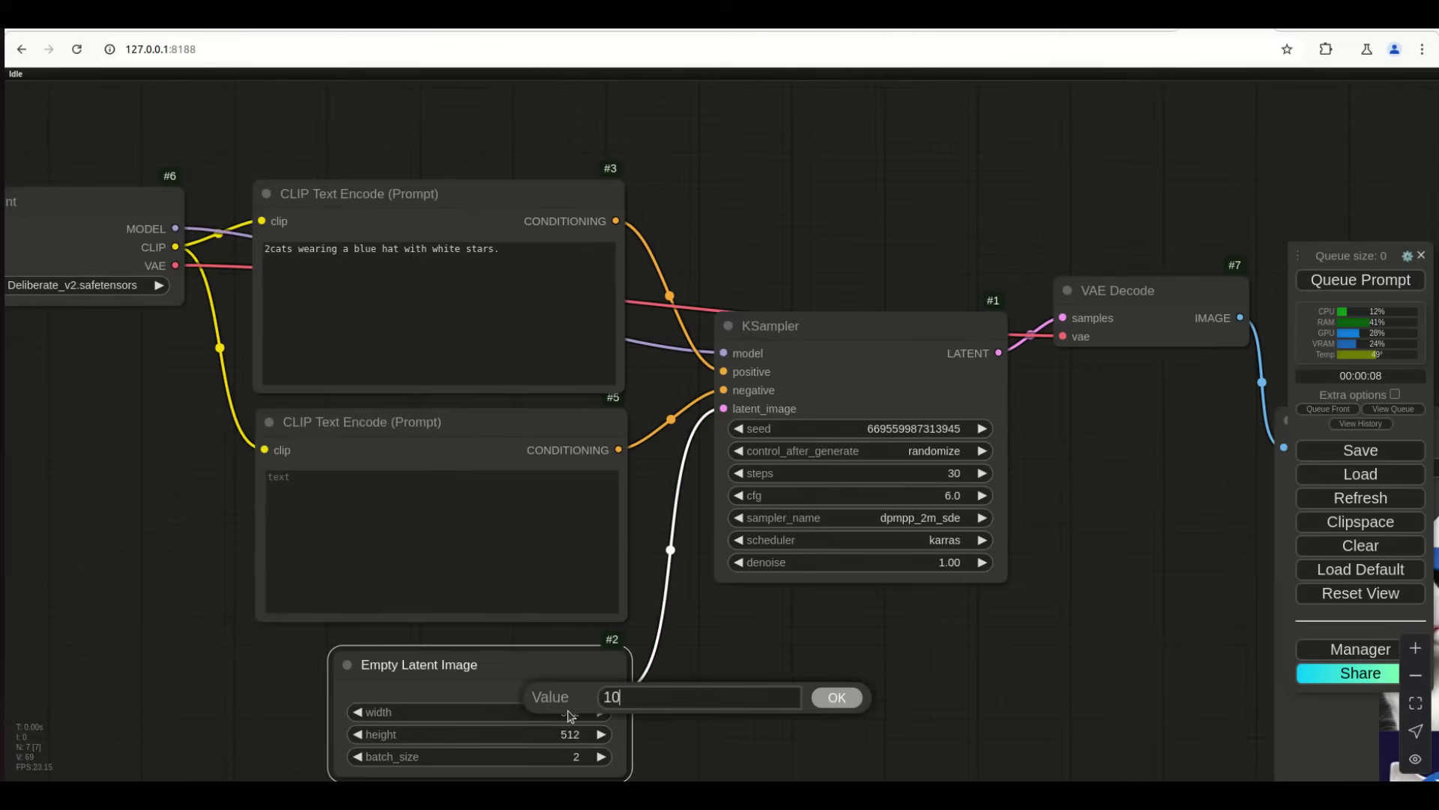
text(24)
key(Return)
click(582, 735)
text(768)
key(Return)
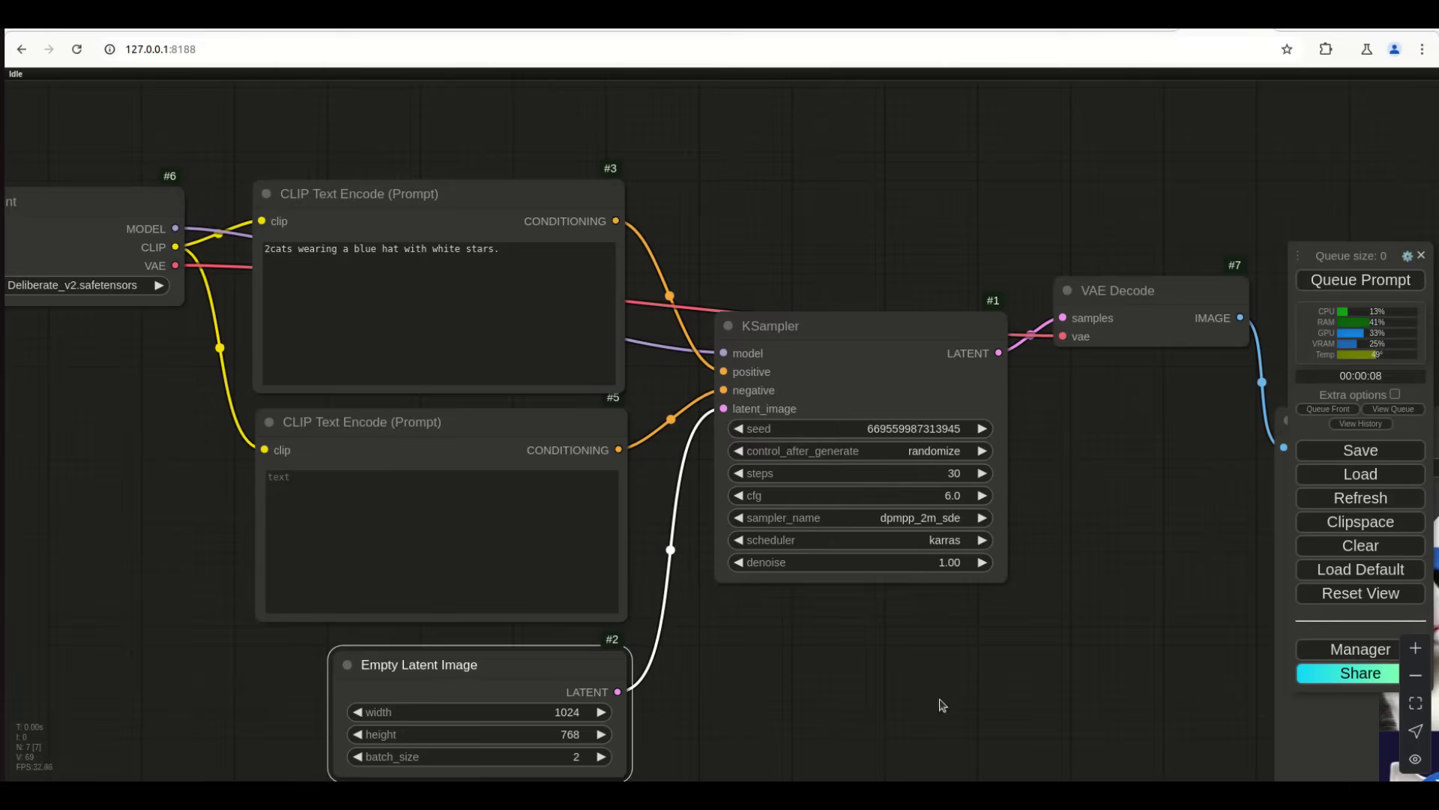
Queue a generation from the positive prompt about 2cats wearing a blue hat with white stars
click(269, 249)
text(2)
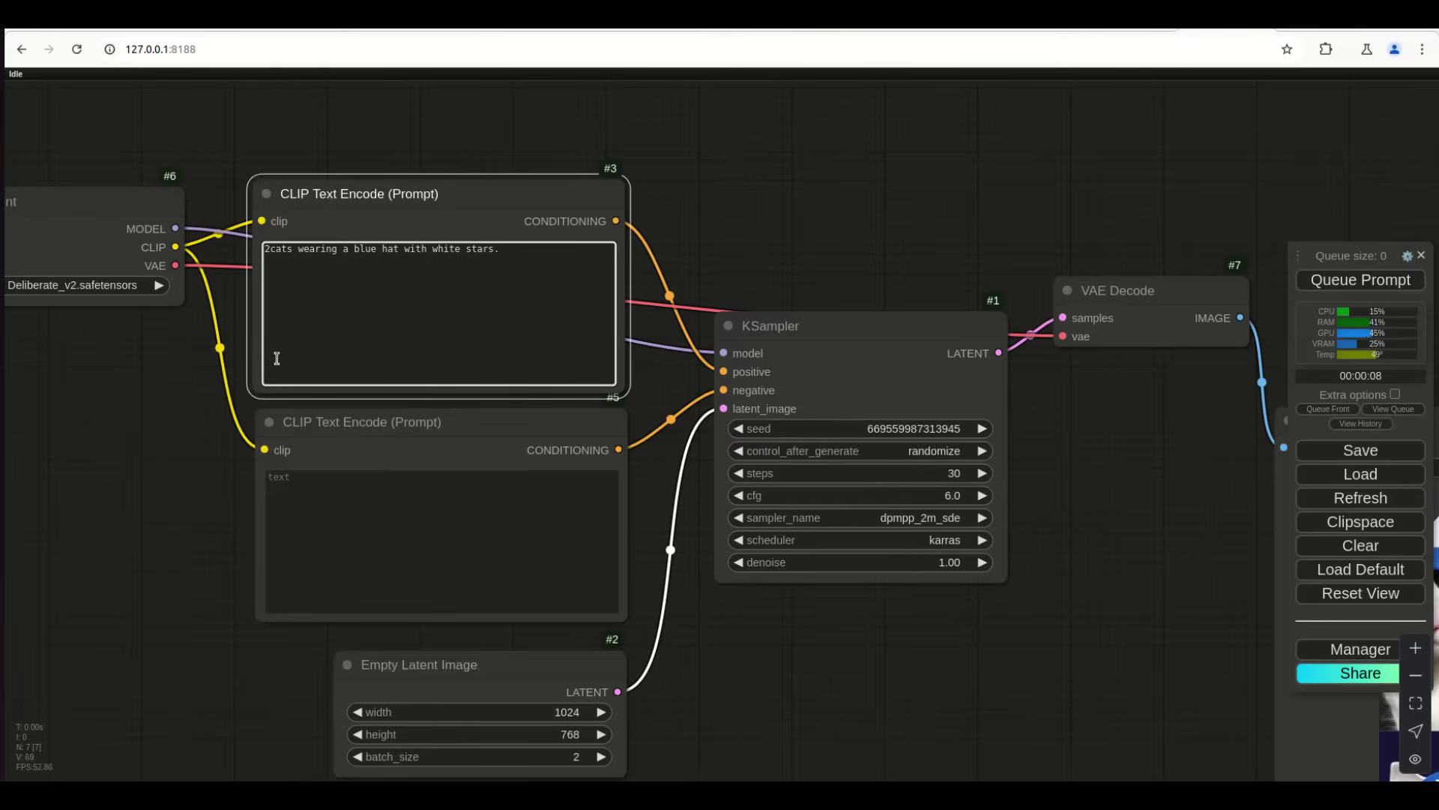
click(1360, 280)
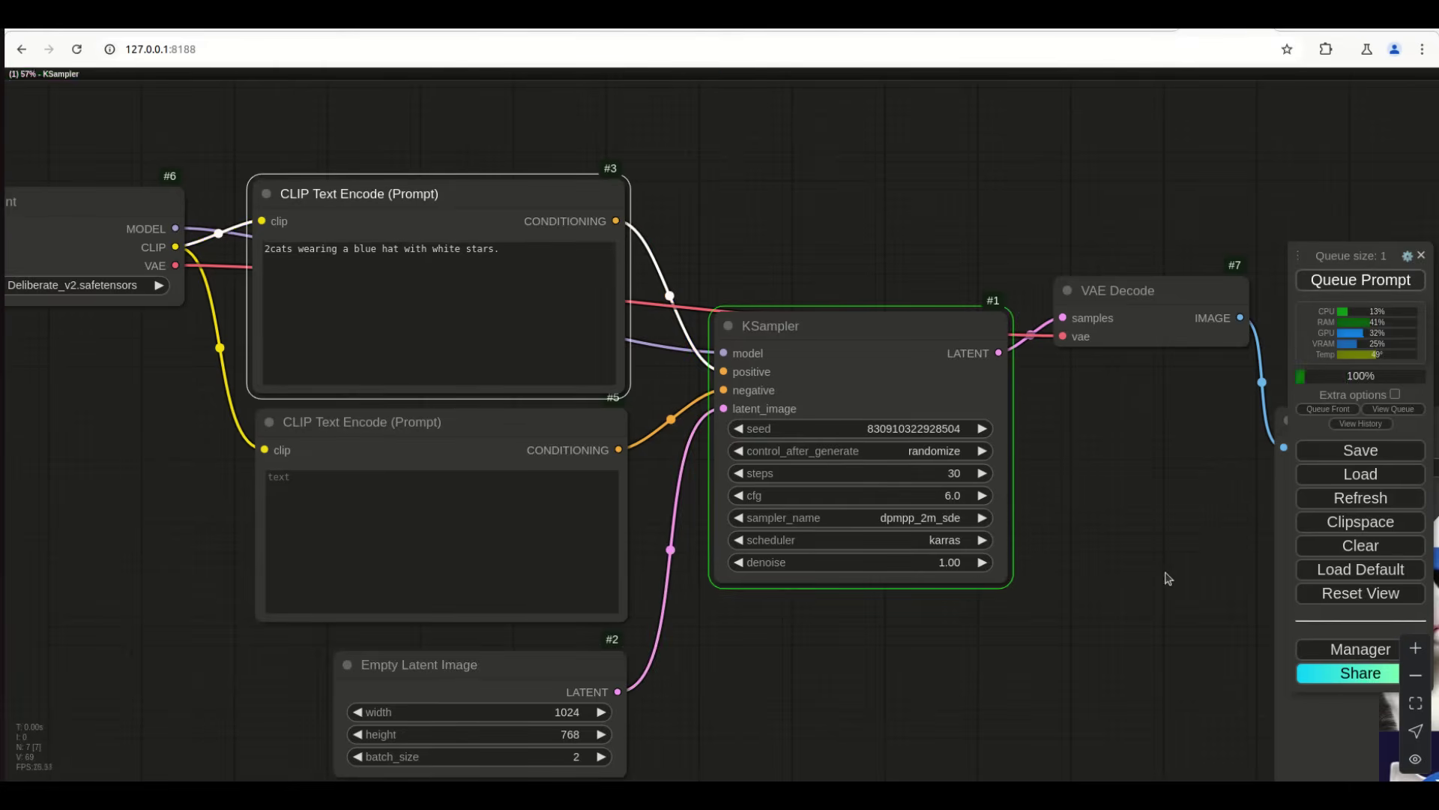
Configure the KSampler with 25 steps, cfg 8, the euler sampler and the normal scheduler
drag(1167, 578, 958, 483)
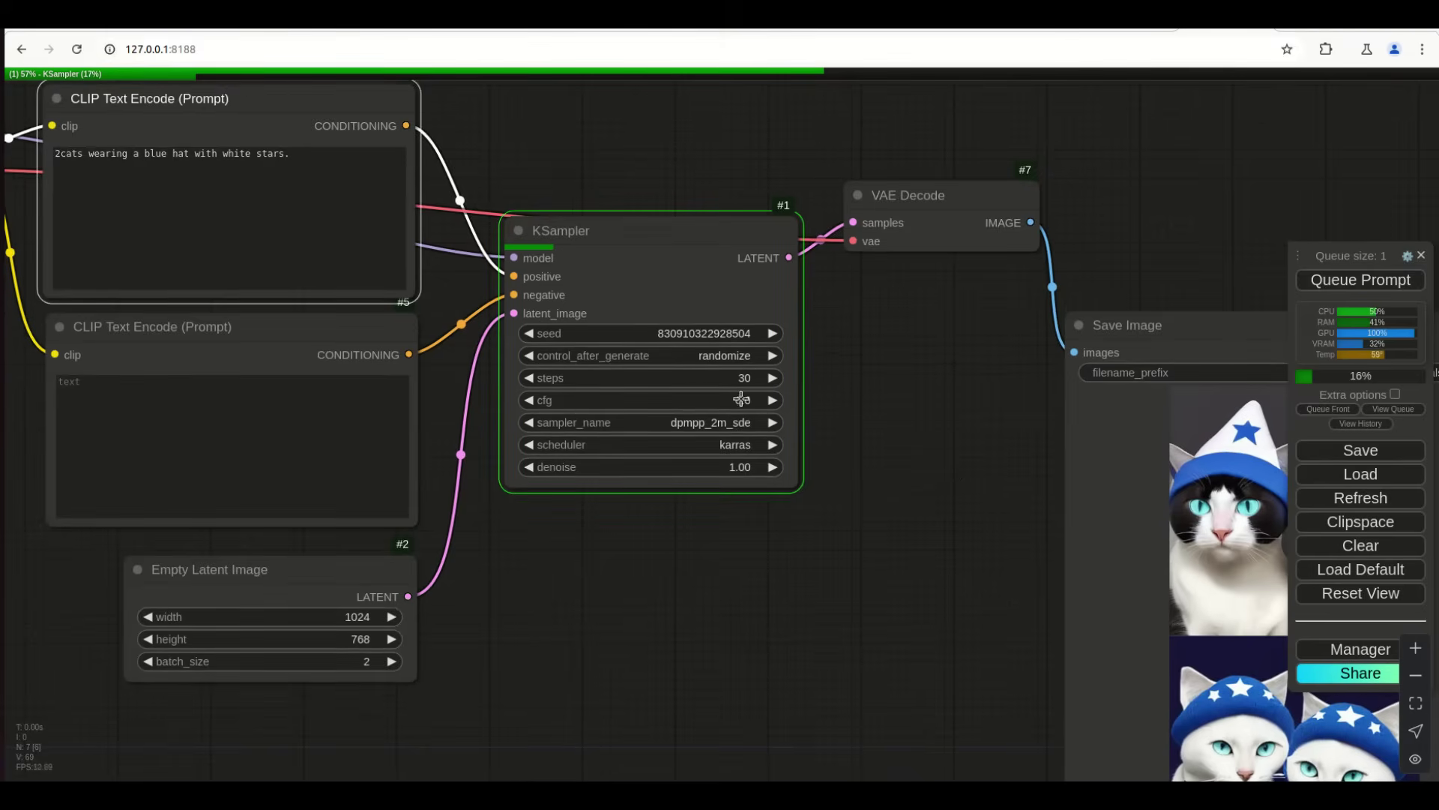
drag(746, 378, 733, 423)
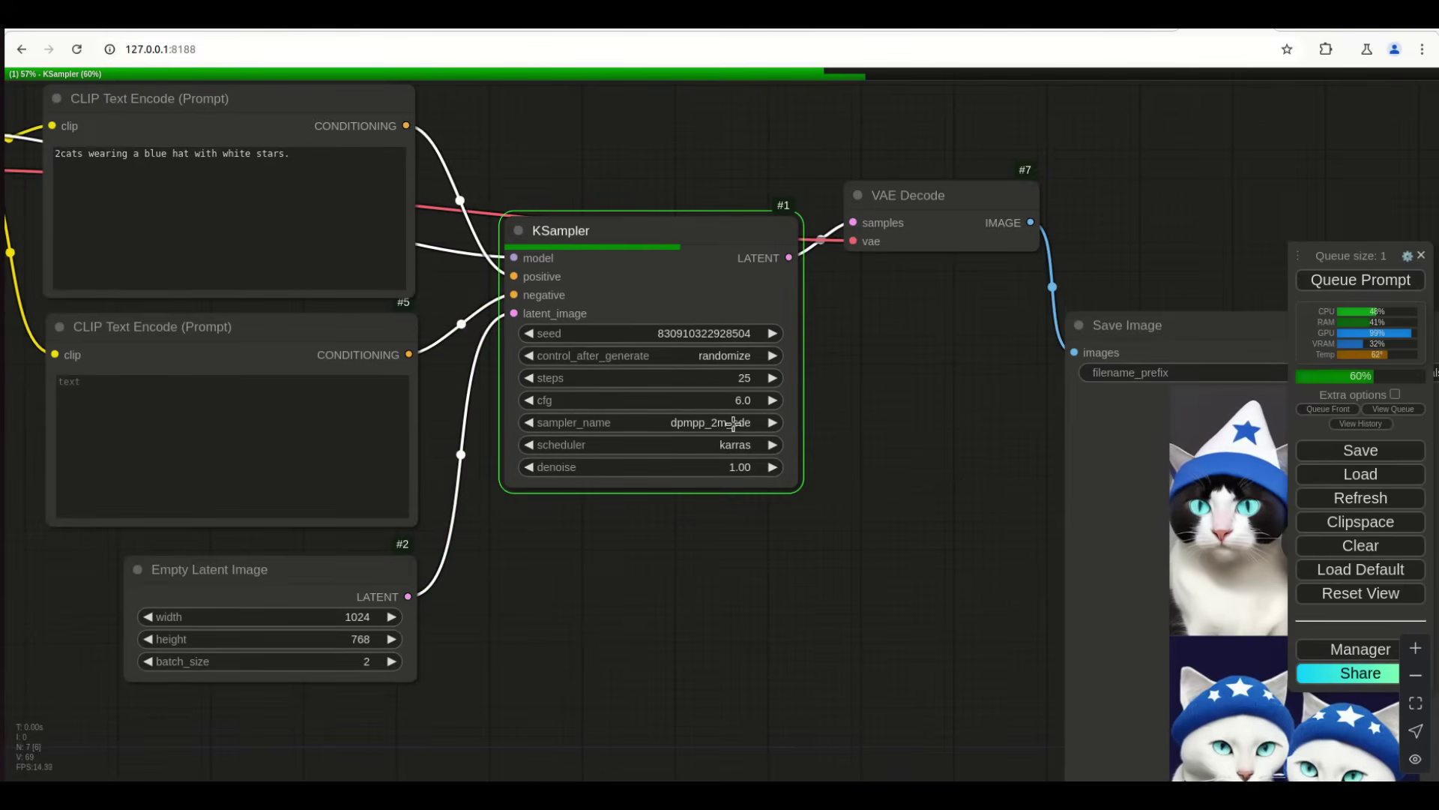
click(735, 426)
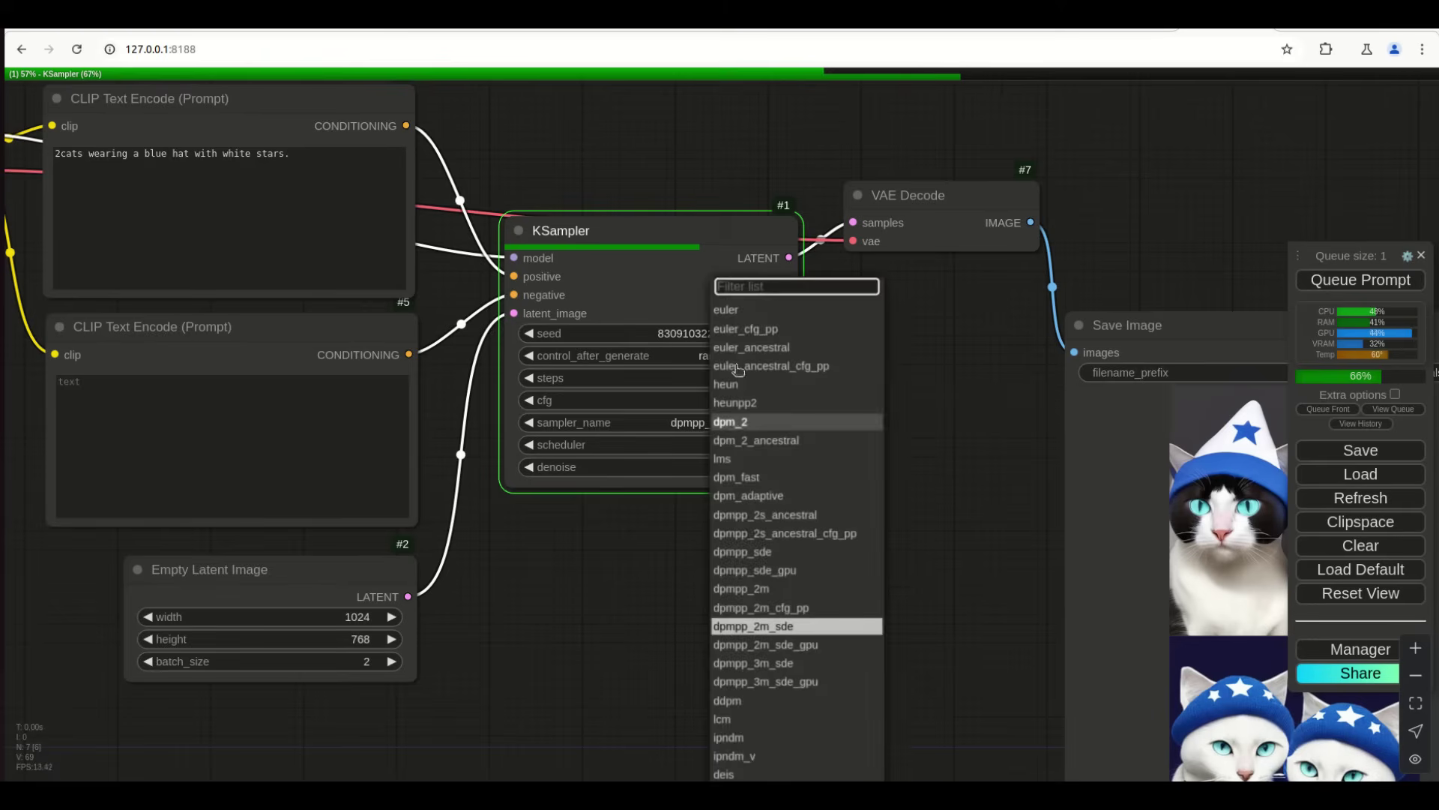
click(734, 316)
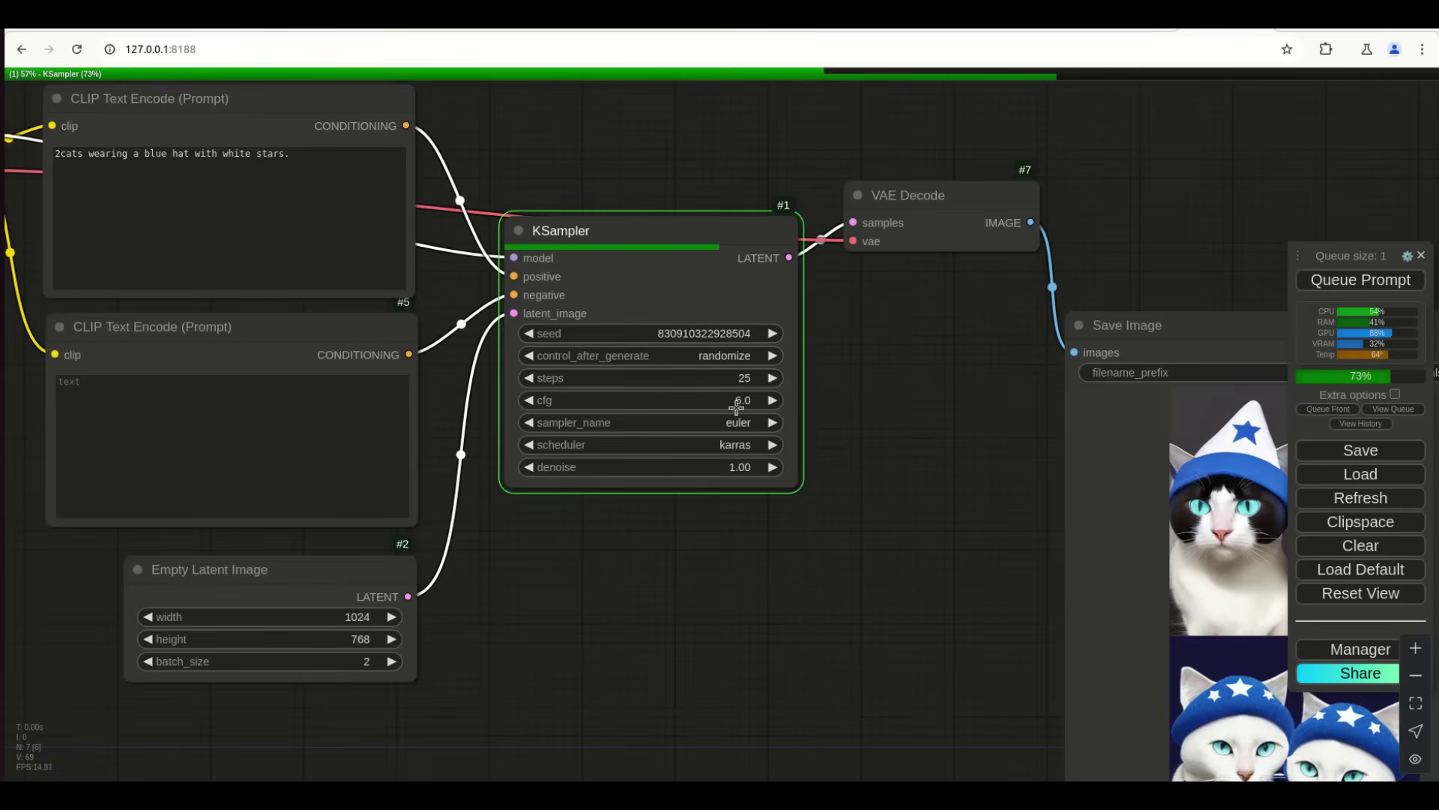
click(750, 445)
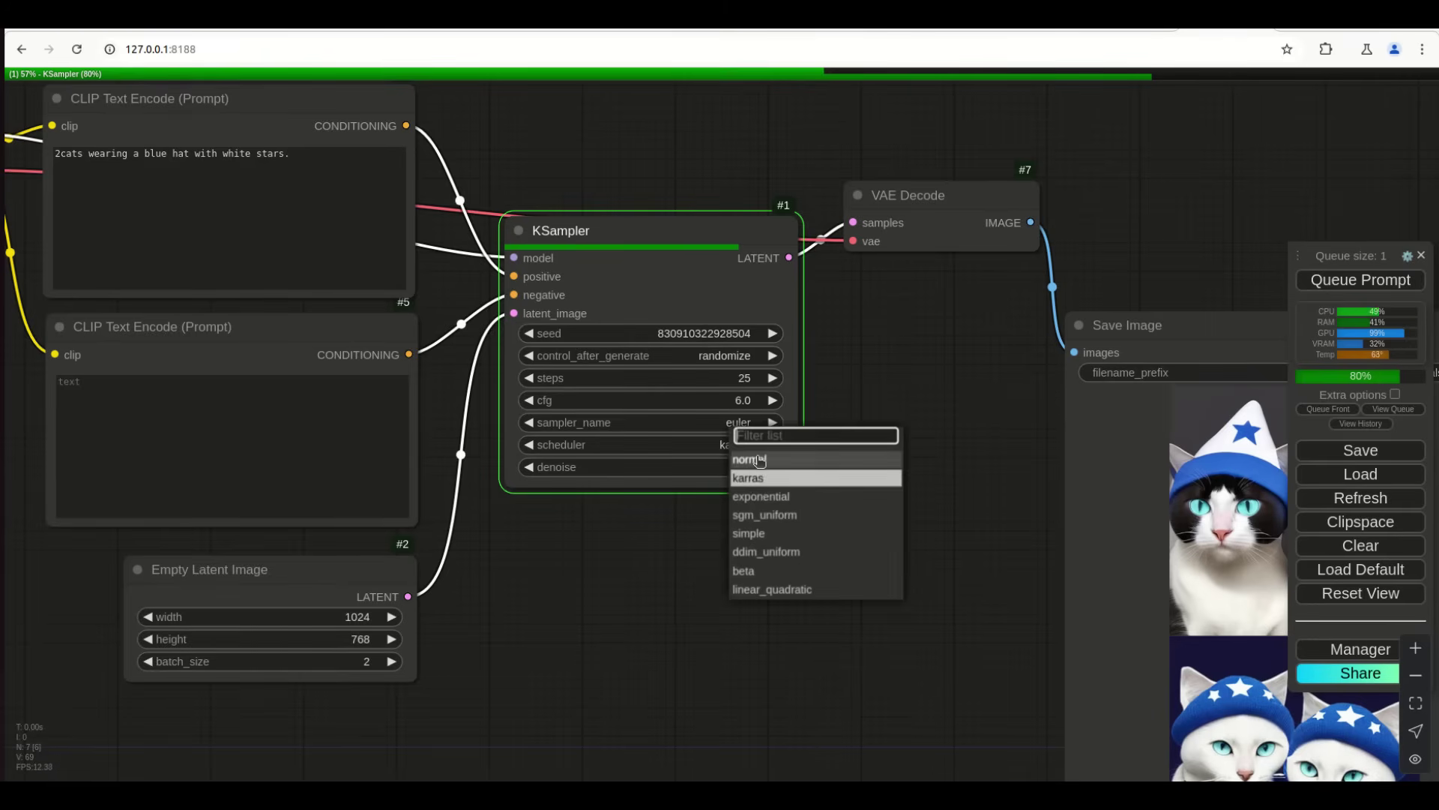
click(760, 460)
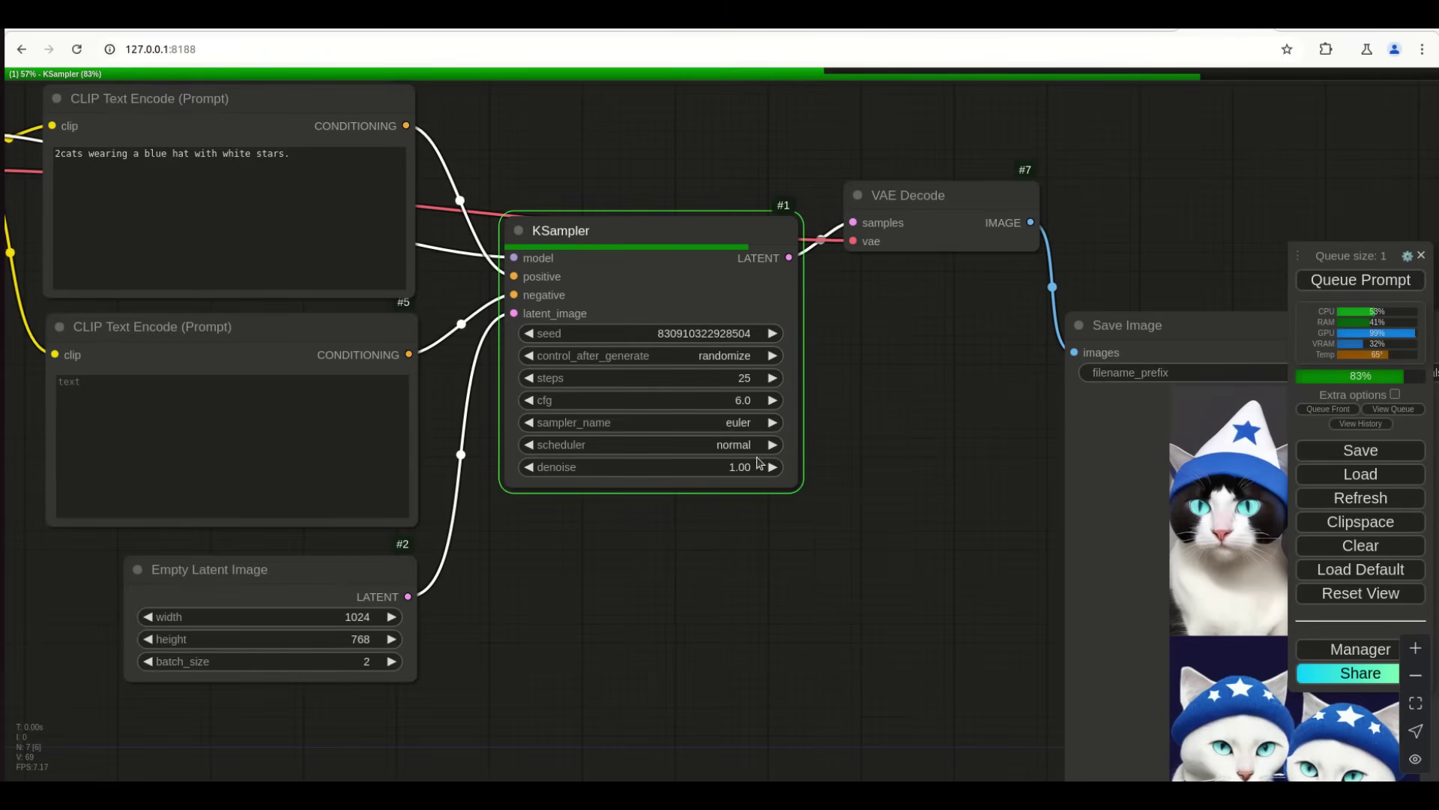
click(741, 395)
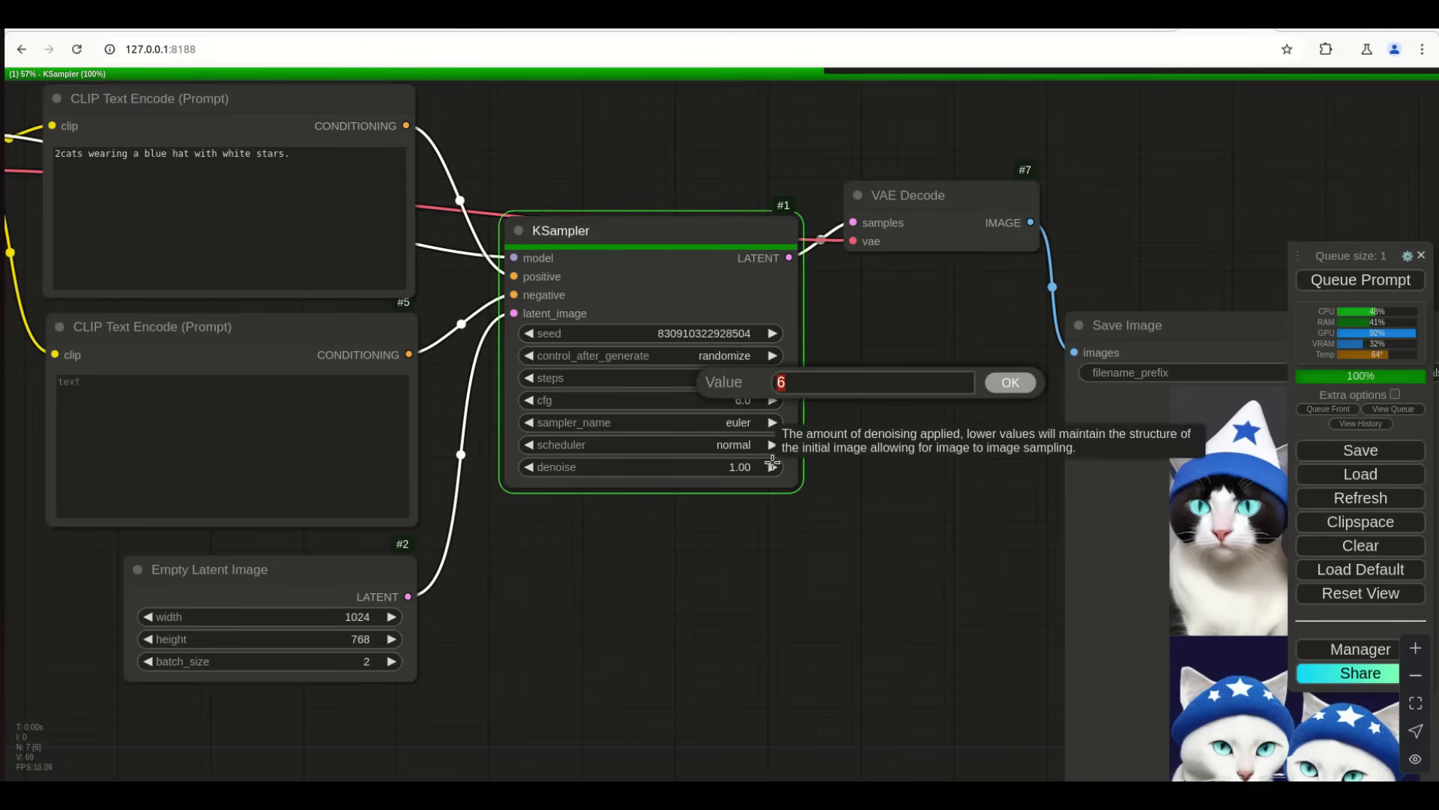
text(8)
key(Return)
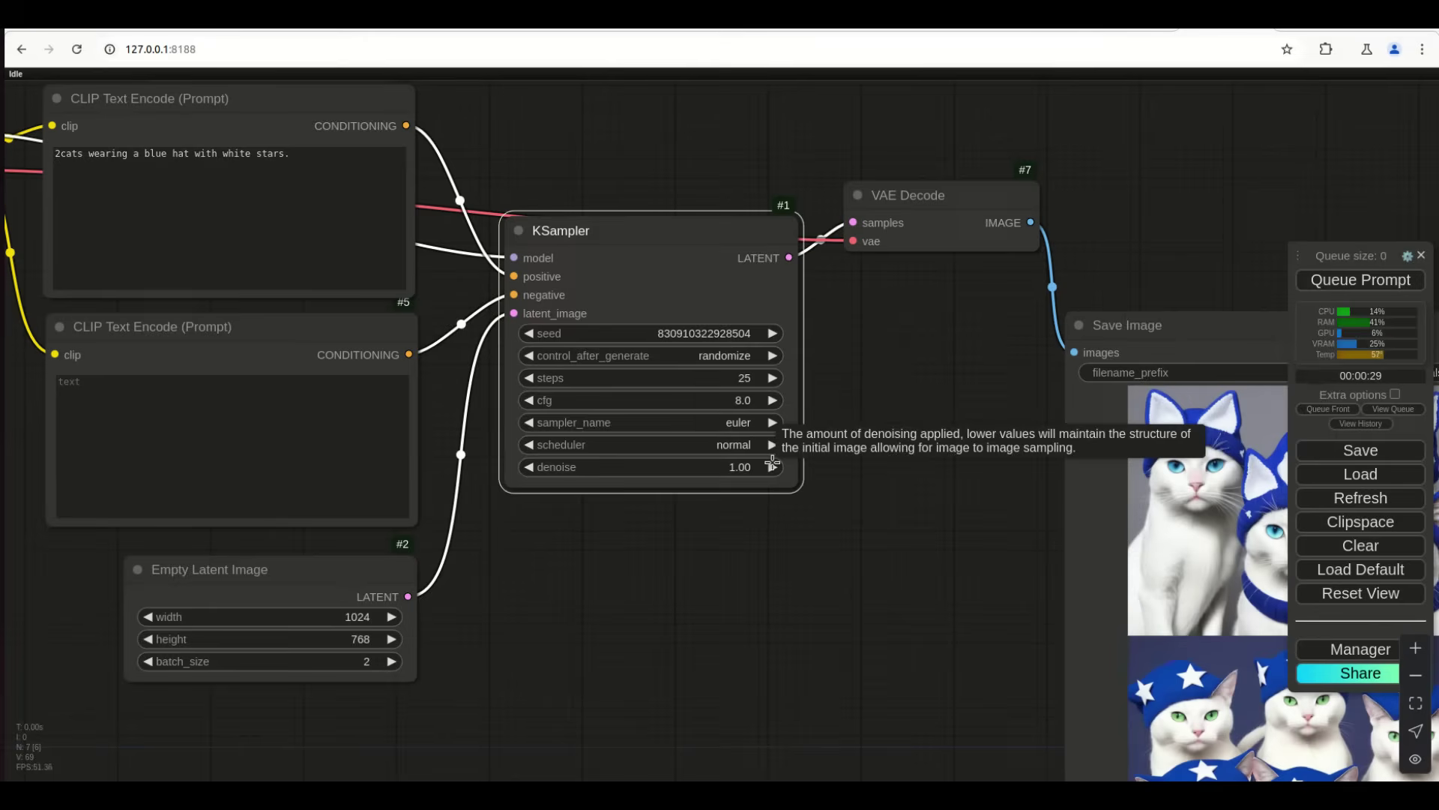
Enter "4cats" as the negative prompt in the empty CLIP Text Encode node and queue a generation
drag(932, 698, 645, 653)
drag(492, 616, 597, 542)
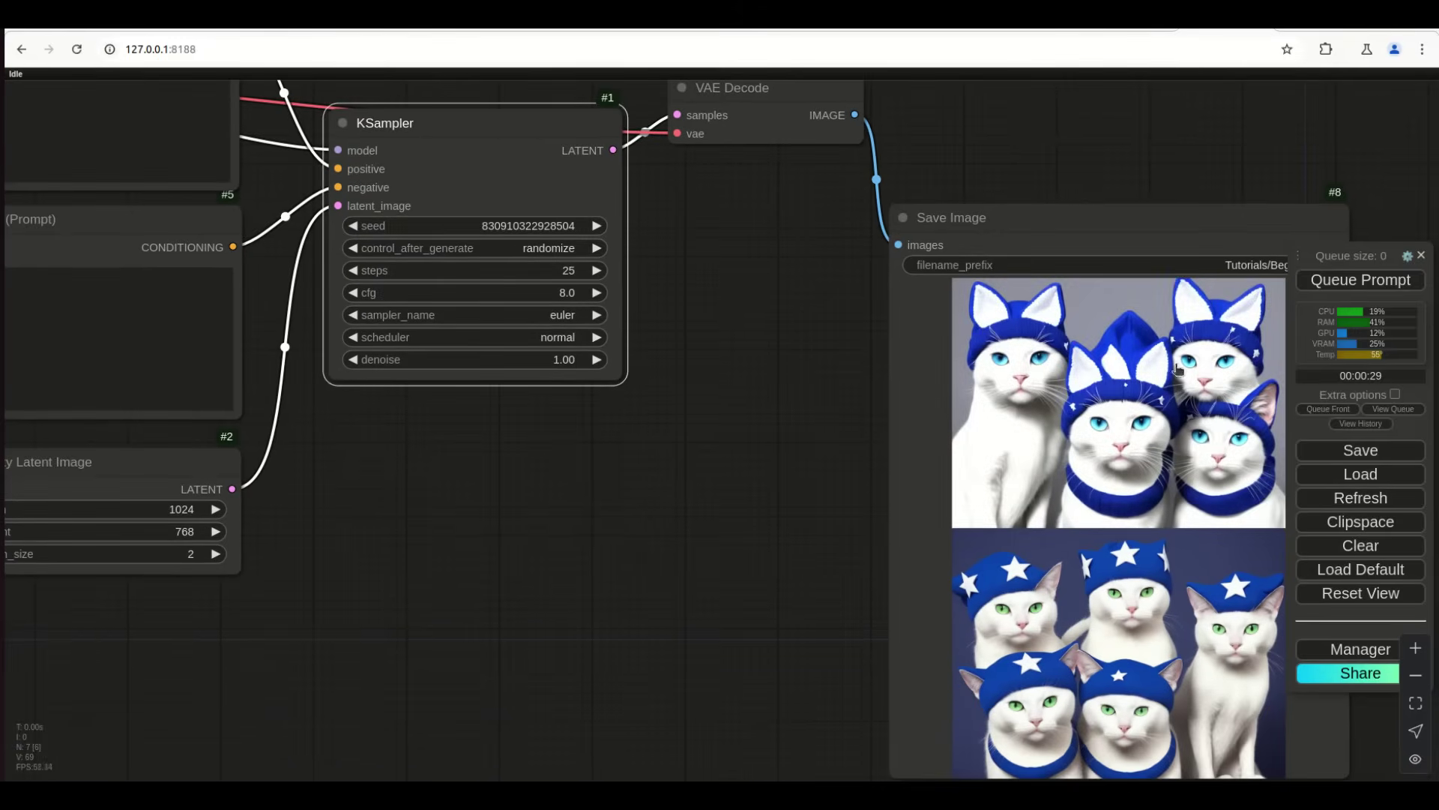
drag(314, 592, 533, 588)
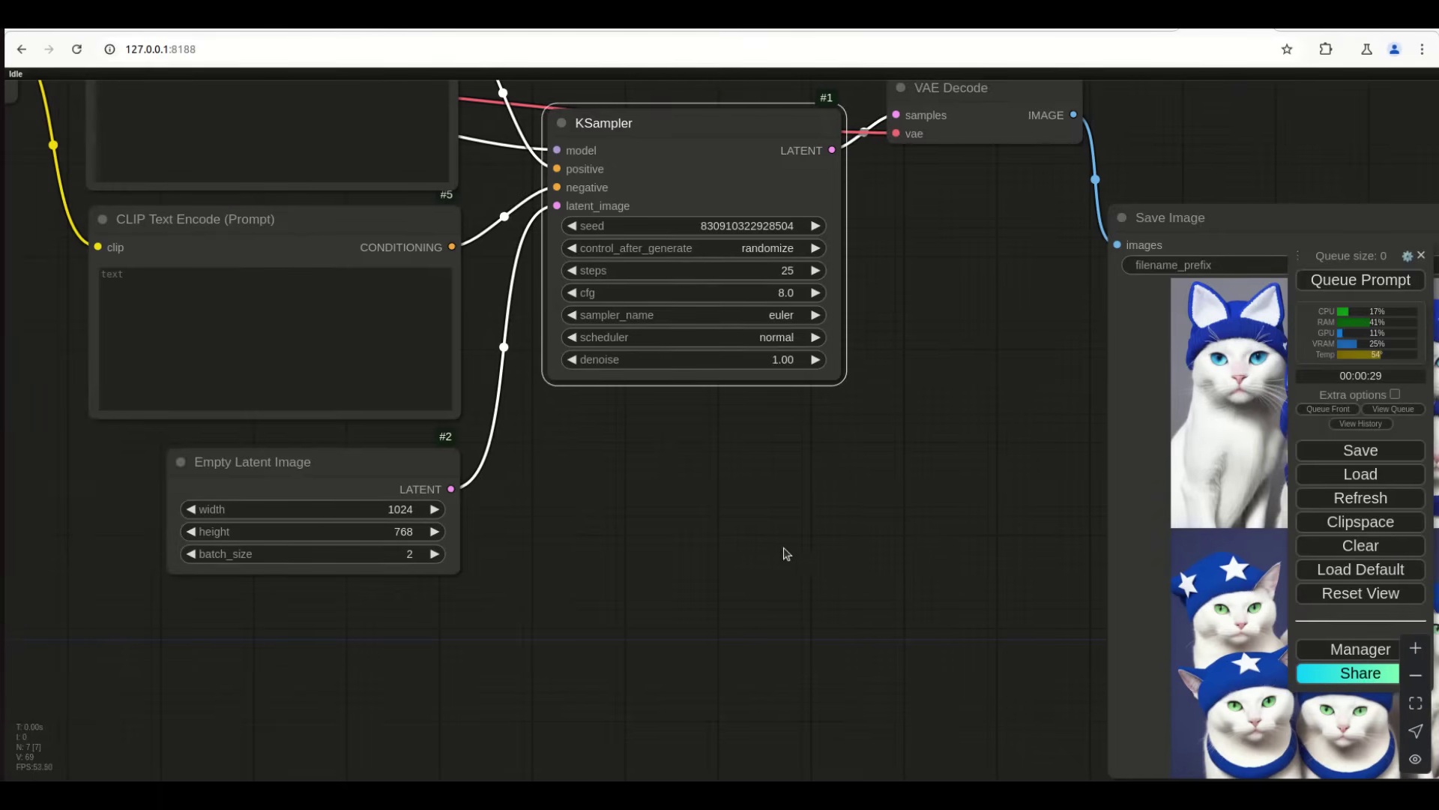
drag(887, 523, 893, 595)
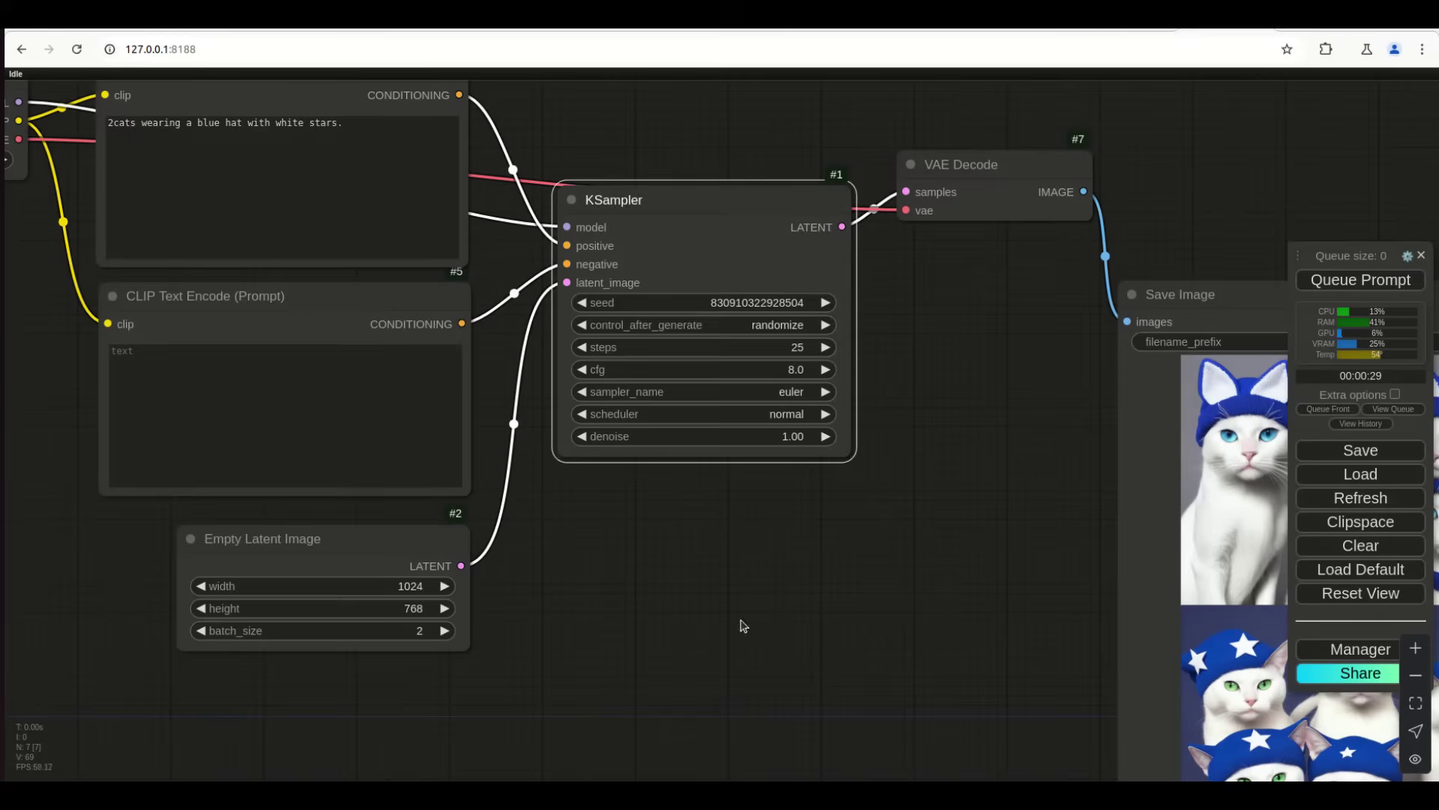
click(172, 360)
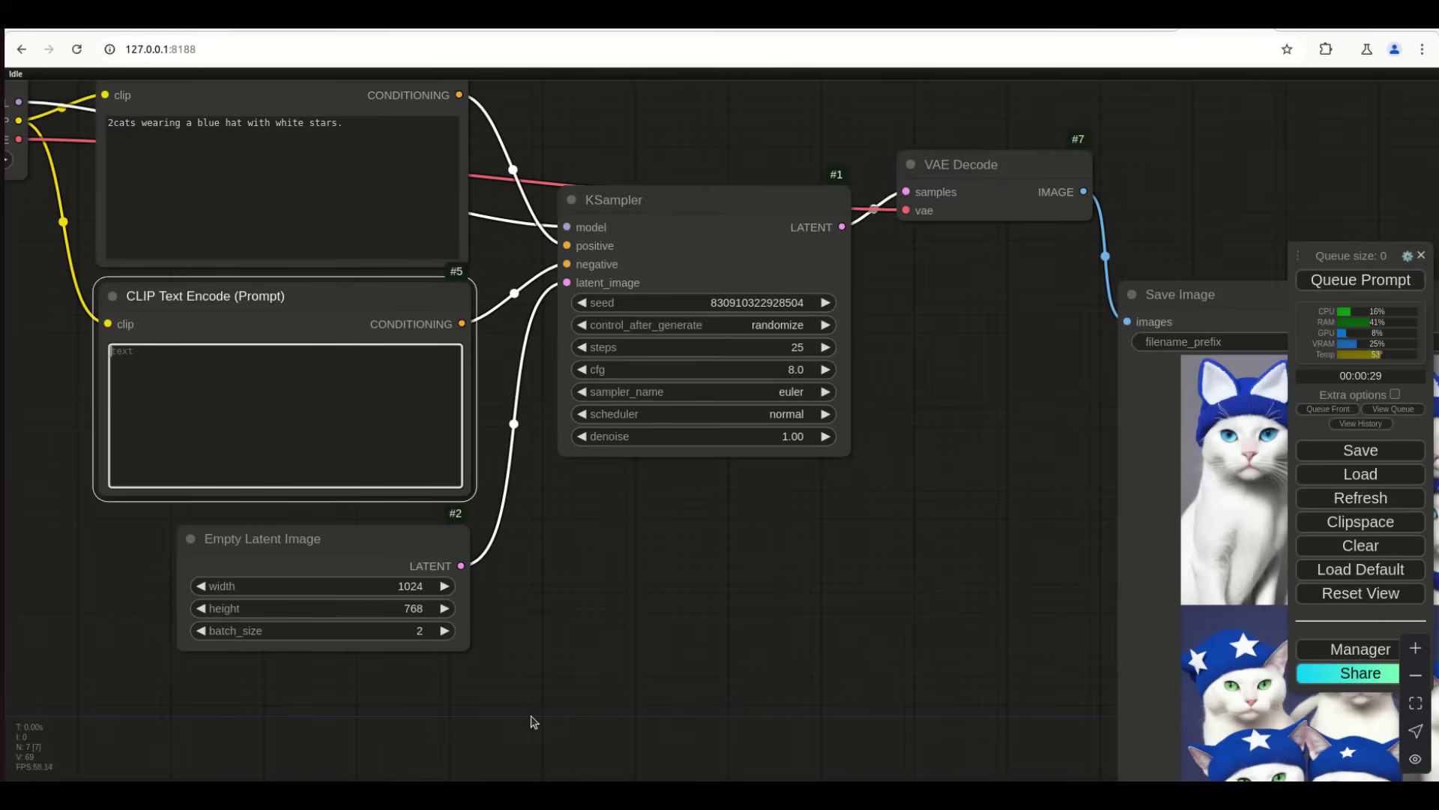
text(4 ca)
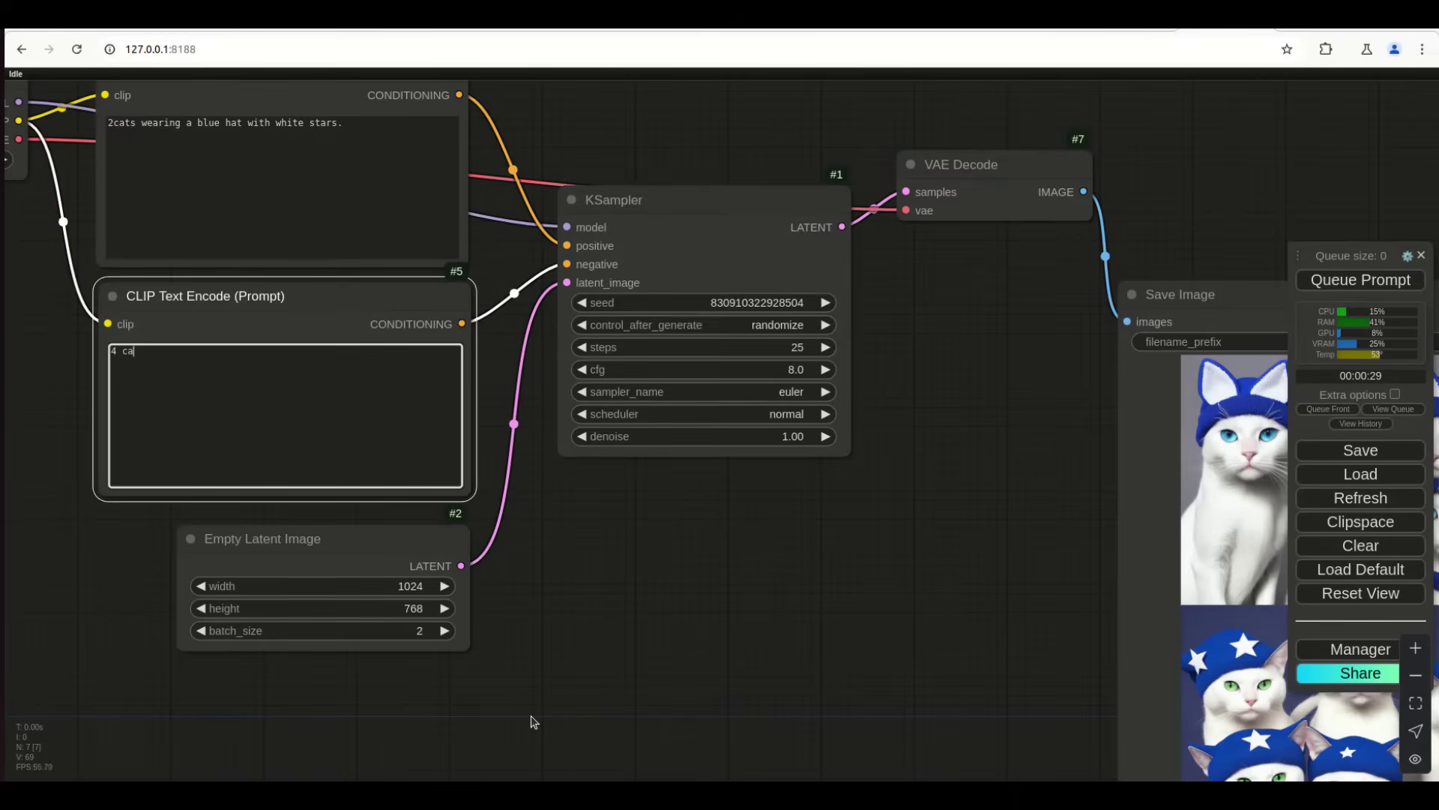
text(ts)
click(769, 675)
key(ctrl+Return)
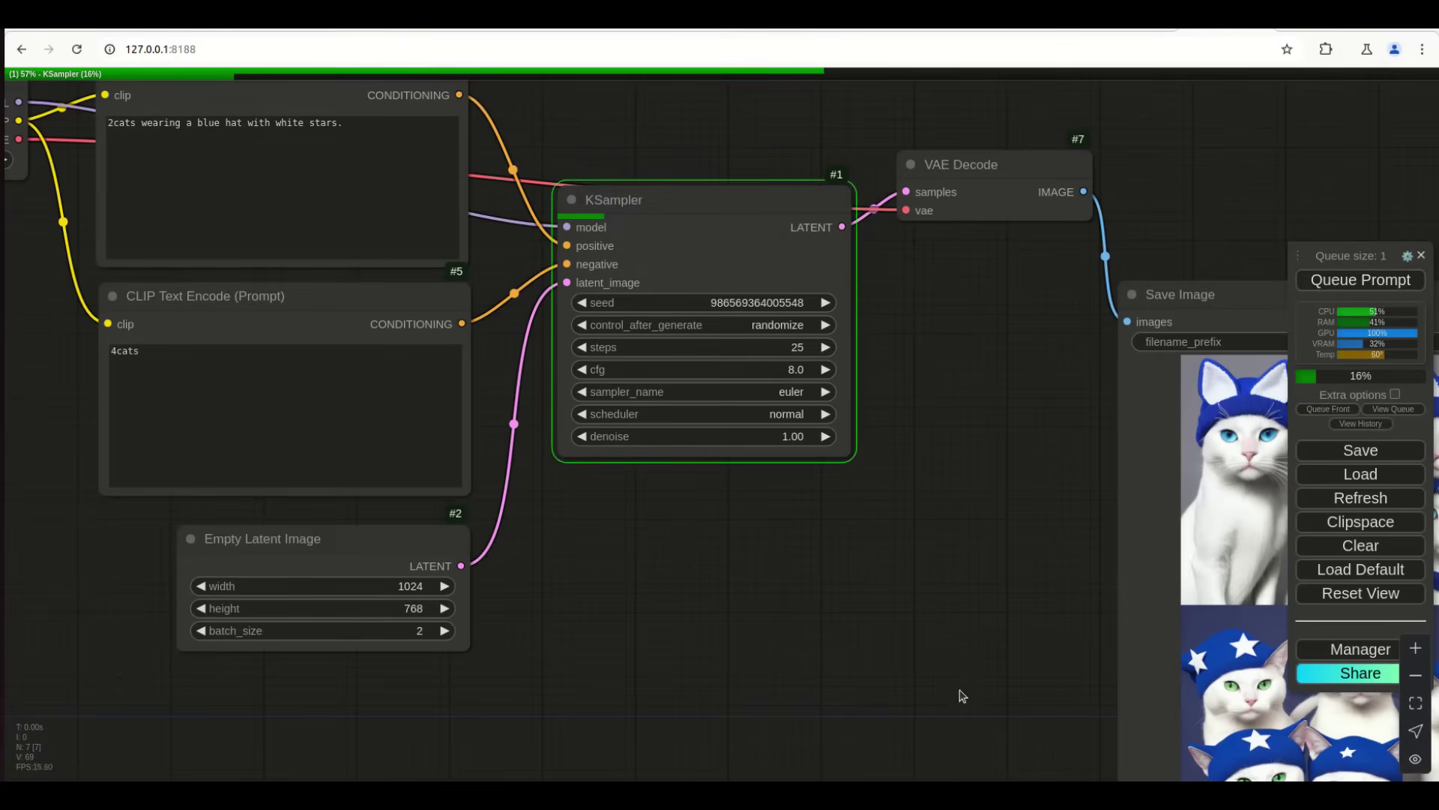
Extend the negative prompt to "4cats, 3cats" and queue another generation
scroll(830, 666, right, 3)
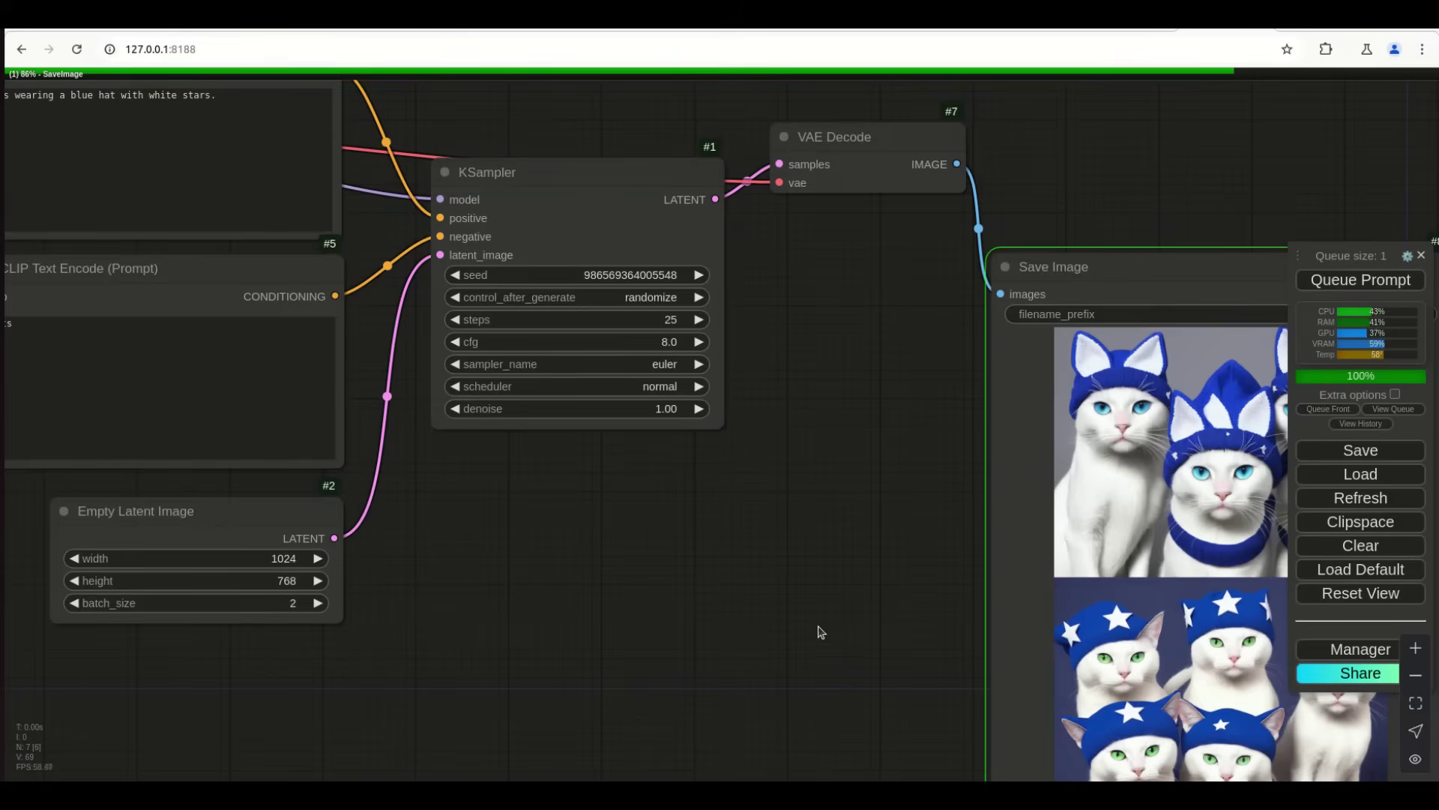
drag(770, 607, 659, 562)
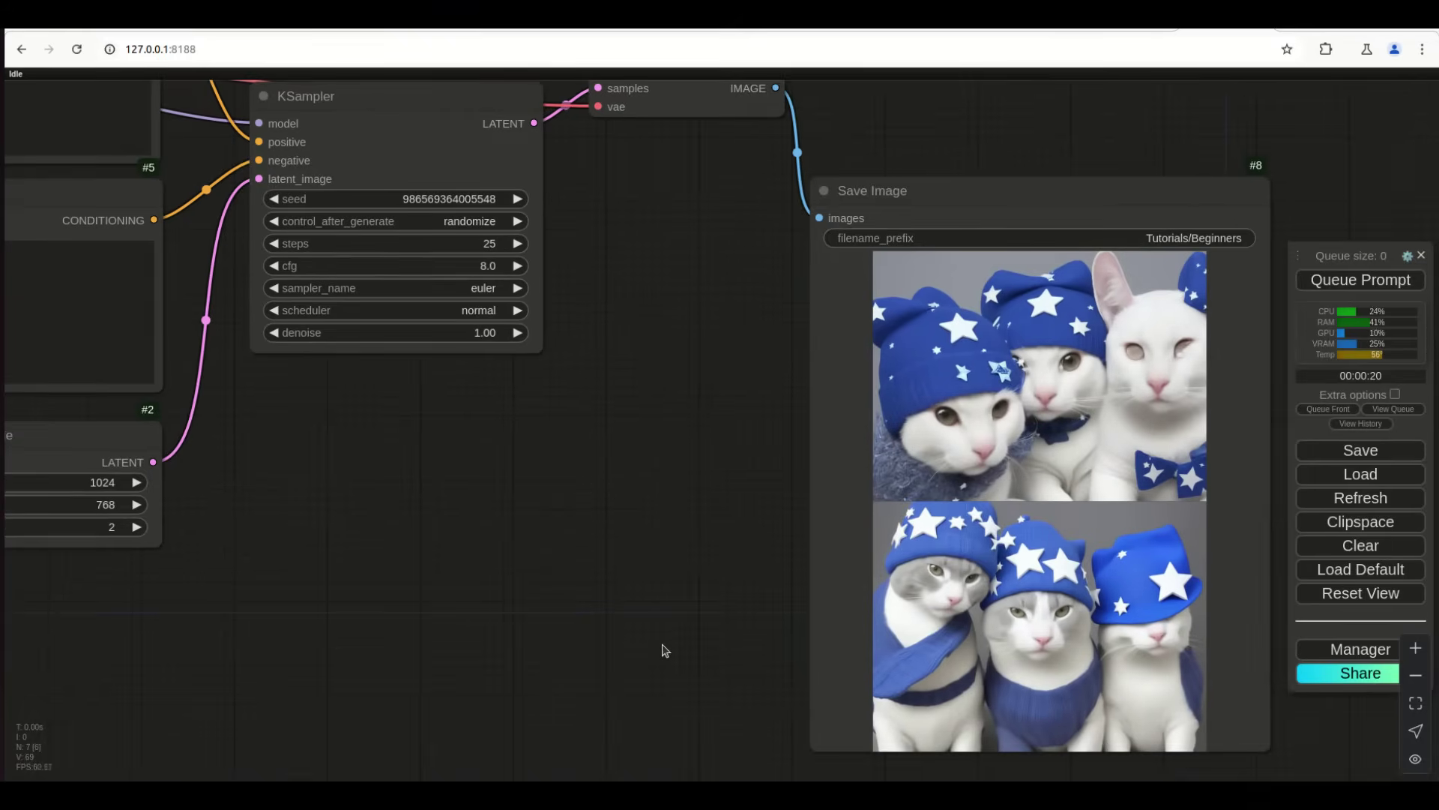
drag(520, 558, 955, 713)
click(400, 427)
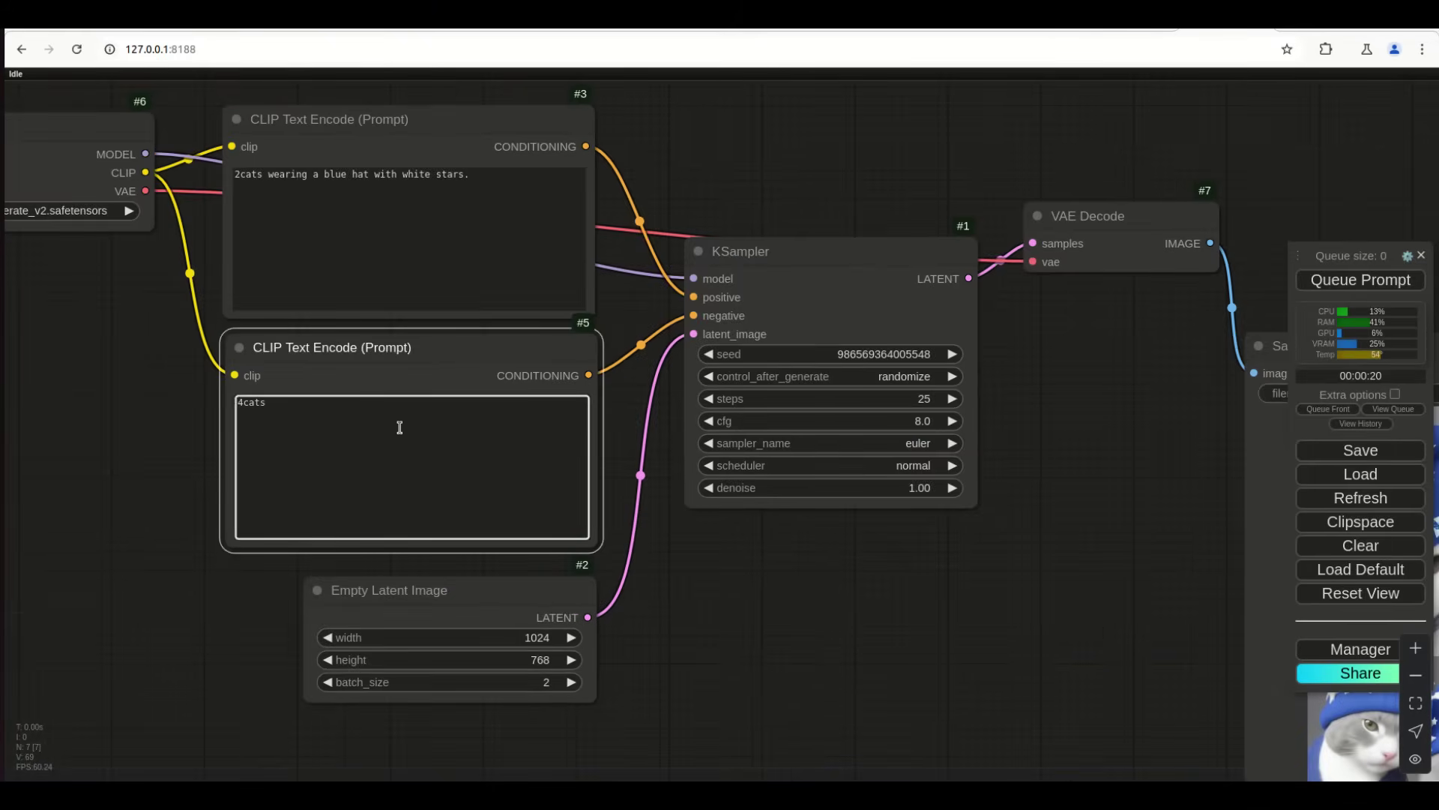
text(, 3cats)
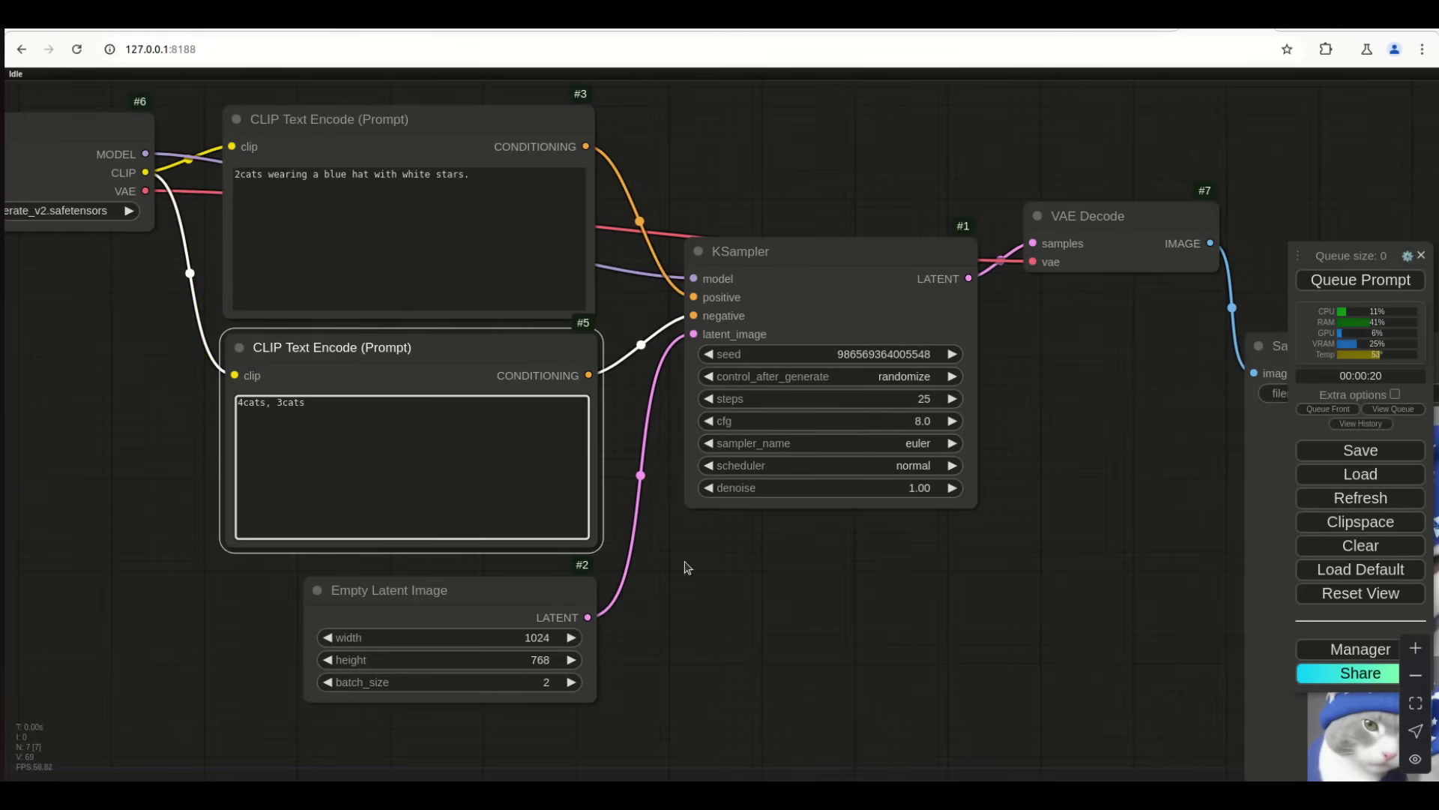
click(799, 617)
click(1329, 285)
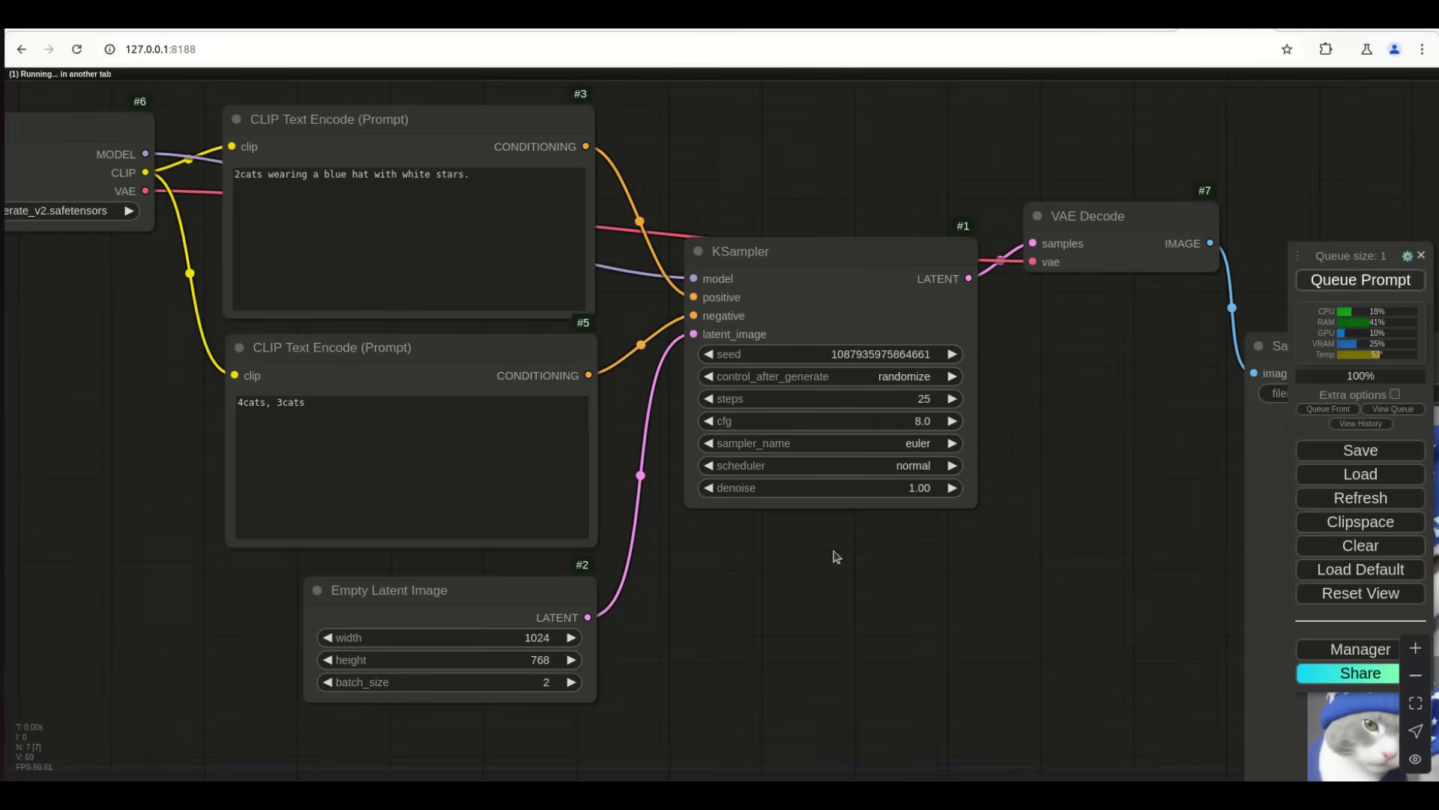
Examine how many cats the newly generated images show and compare that with the negative prompt
scroll(1093, 695, down, 2)
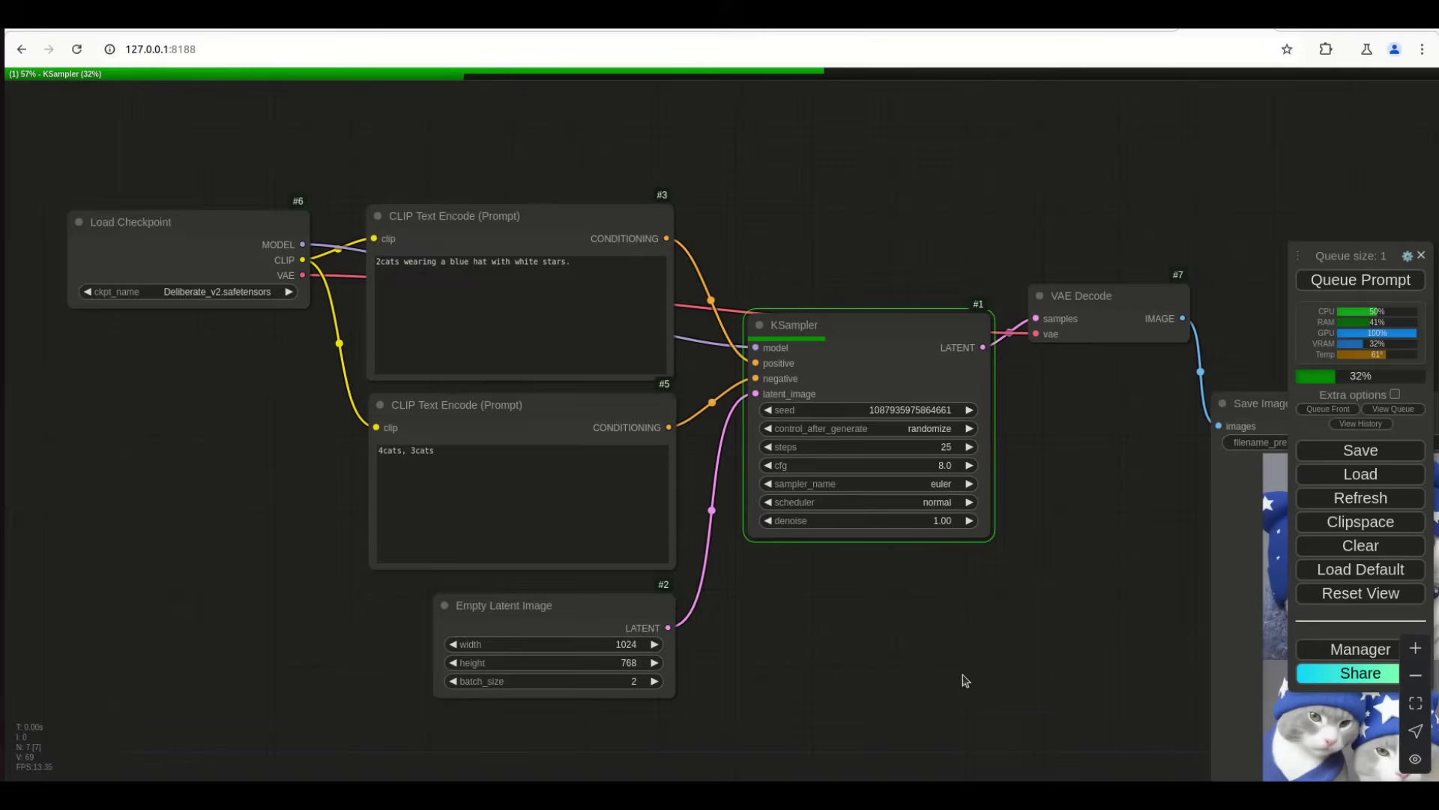
drag(964, 678, 832, 611)
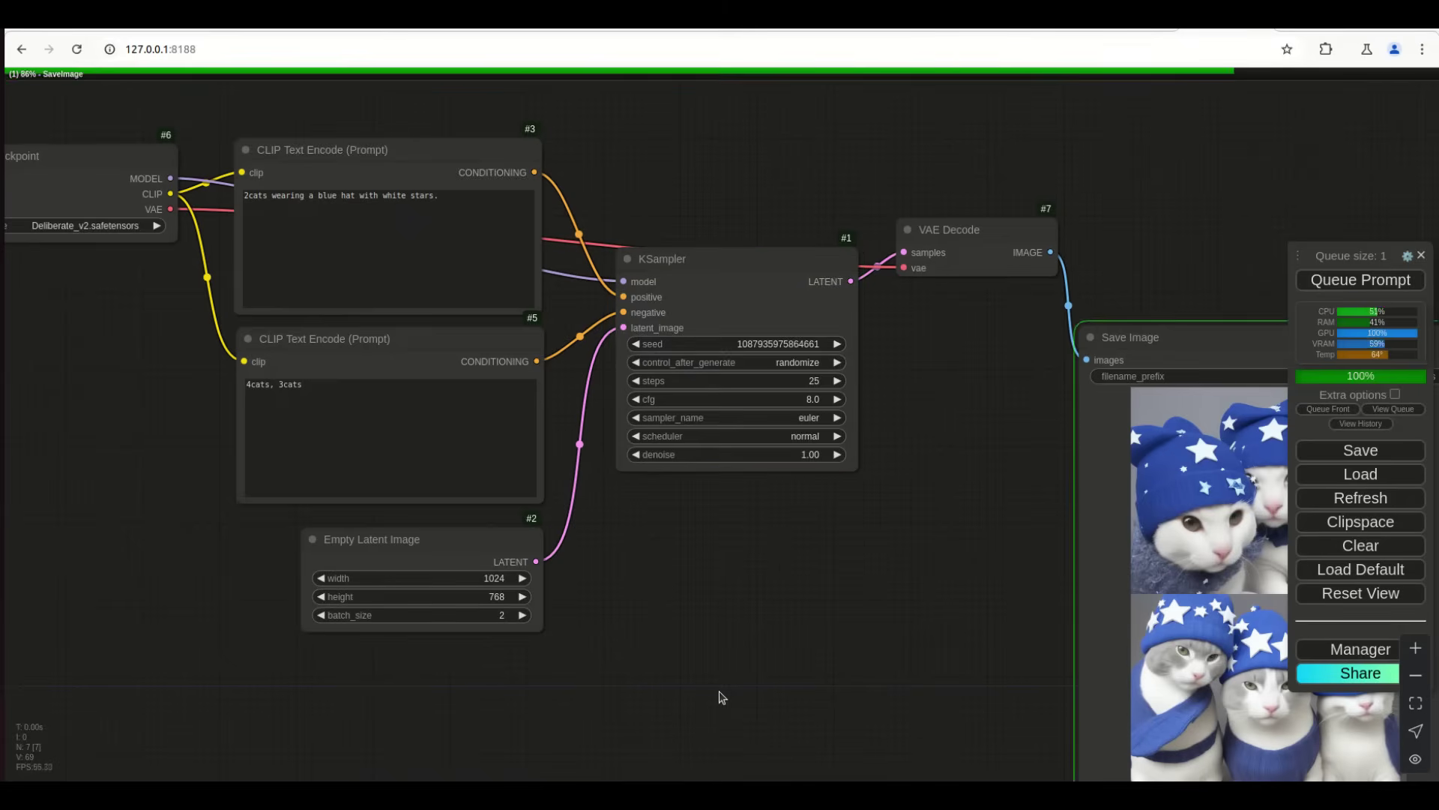
drag(913, 675, 778, 604)
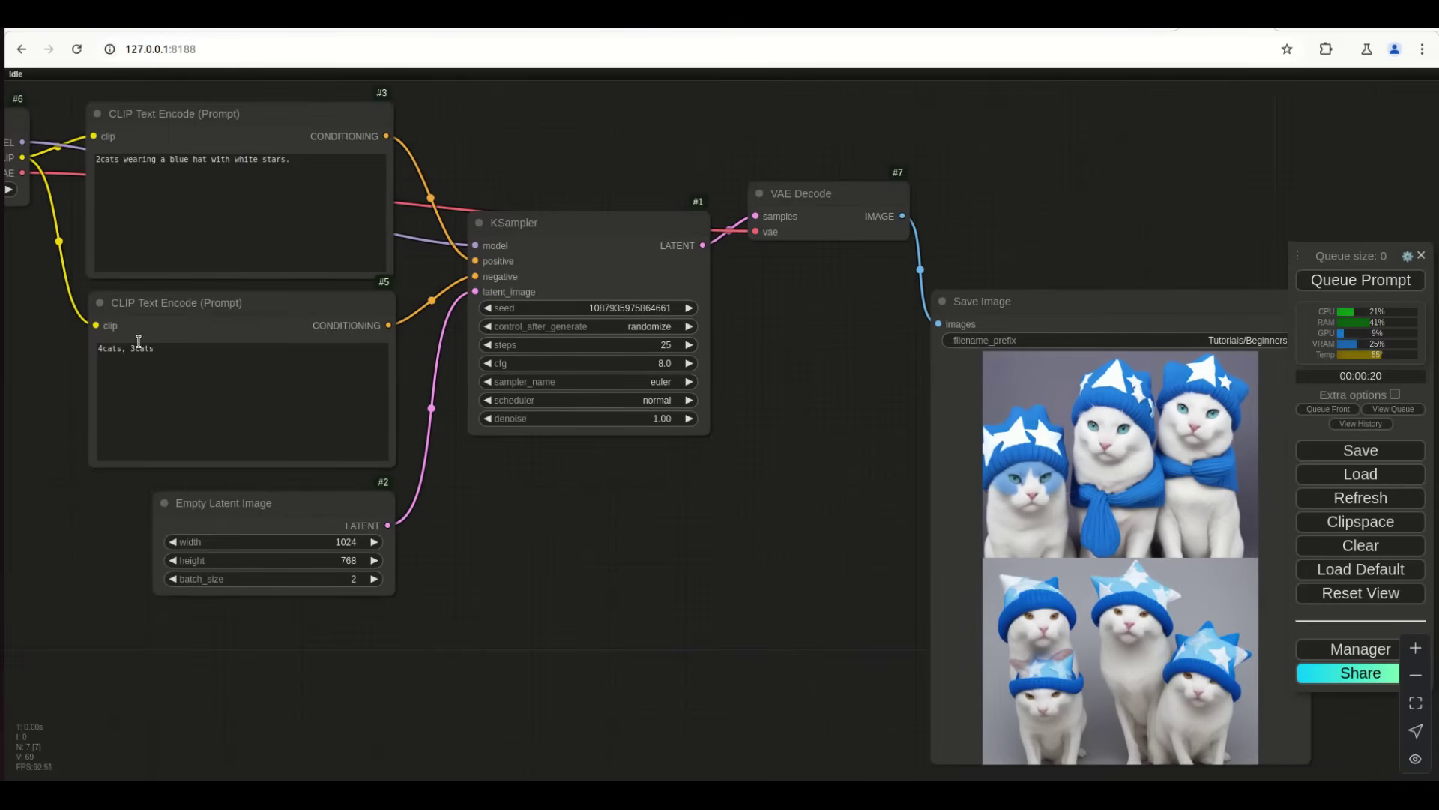
click(147, 349)
drag(154, 353, 140, 344)
click(514, 539)
scroll(537, 572, up, 3)
scroll(537, 575, down, 2)
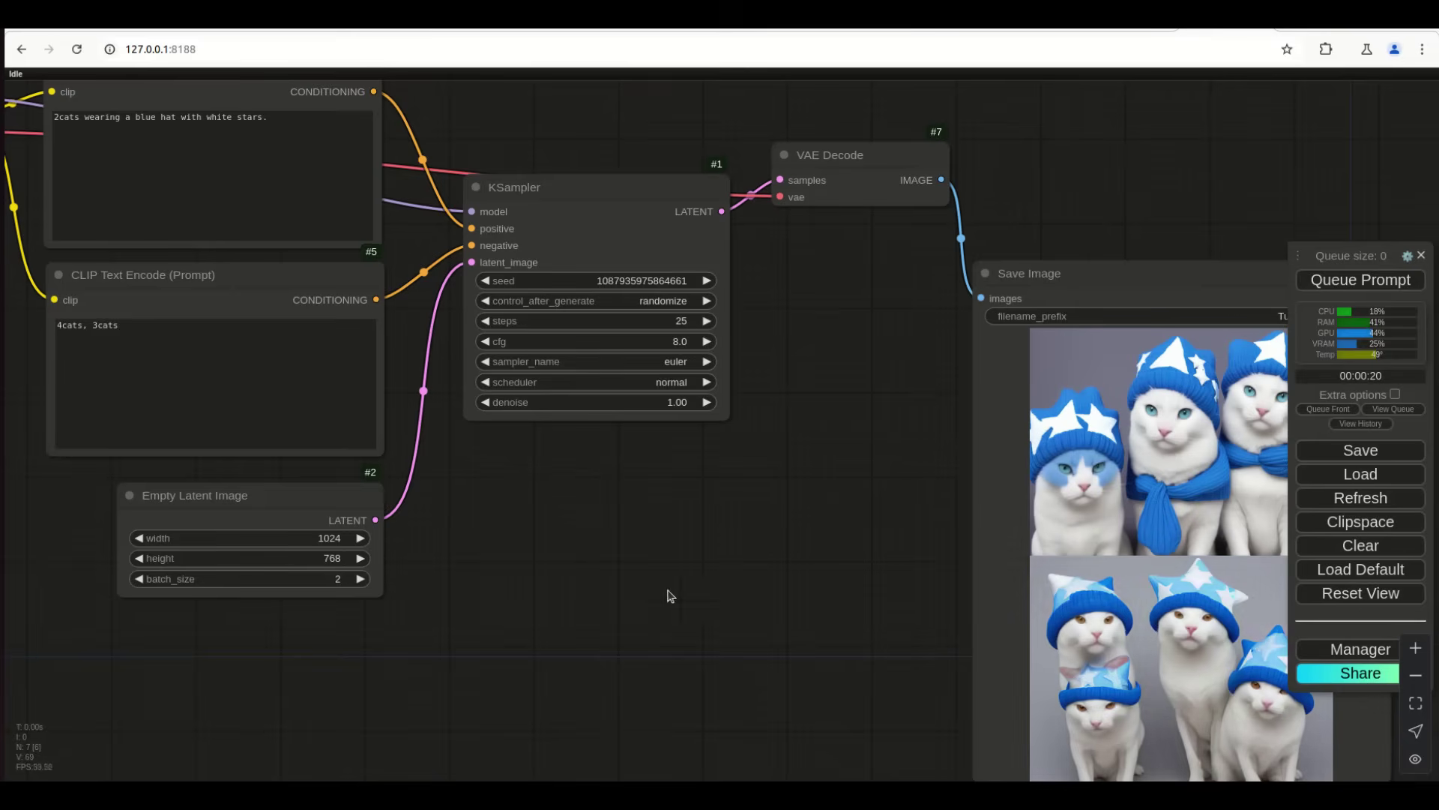
Raise the weight of "3cats" in the negative prompt to 1.6, so it reads "4cats, (3cats:1.6)"
drag(607, 557, 941, 694)
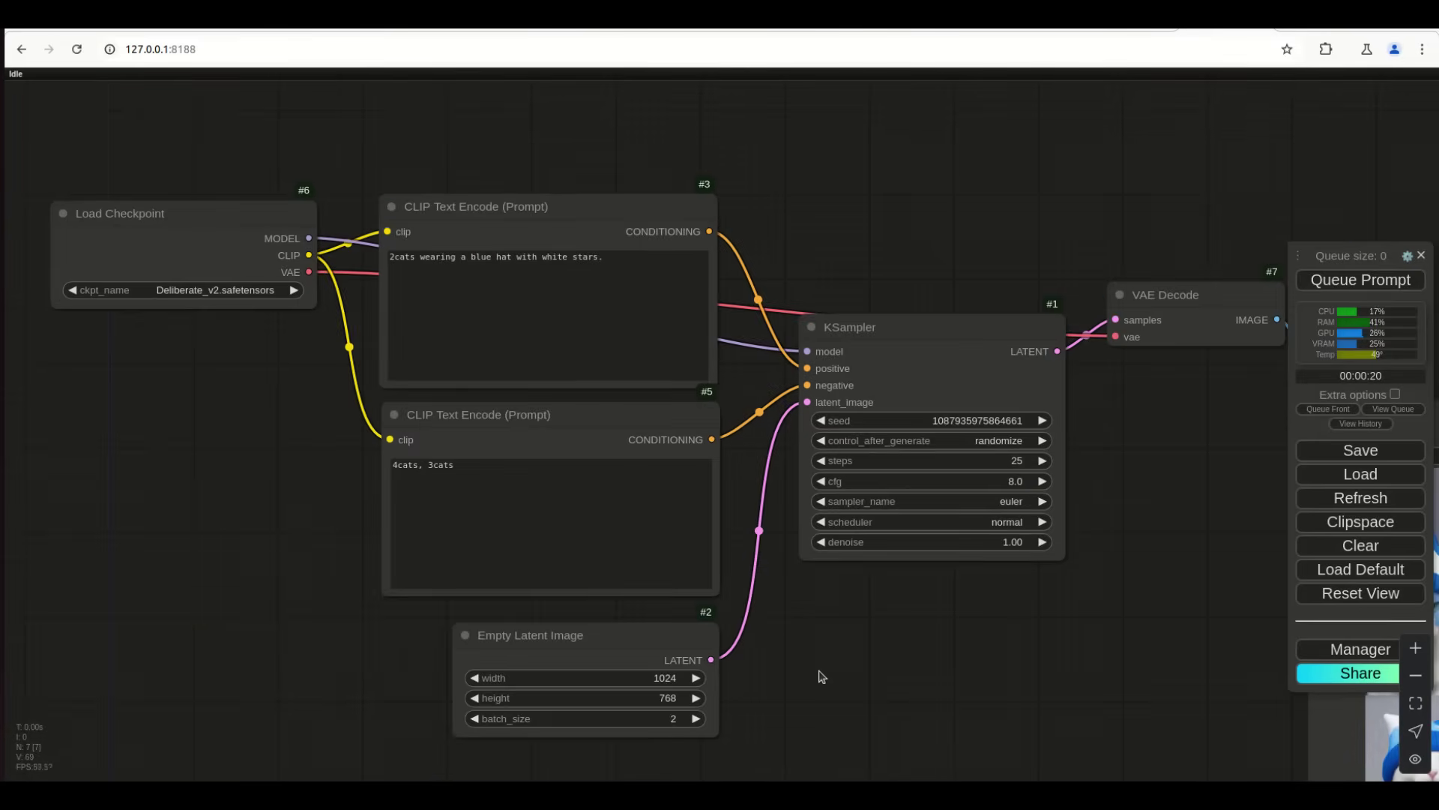
scroll(822, 677, up, 4)
scroll(821, 671, left, 5)
scroll(822, 671, up, 2)
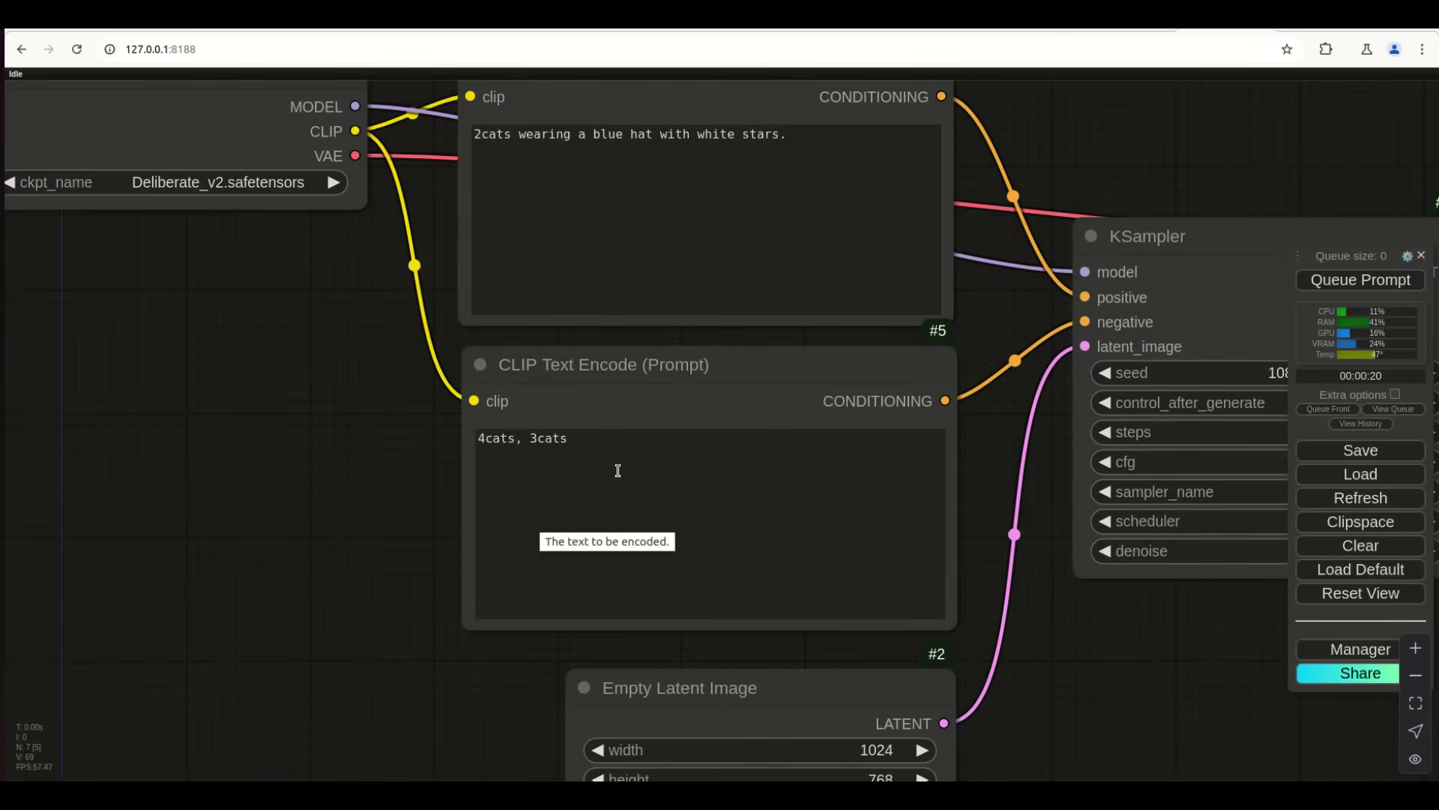
click(562, 441)
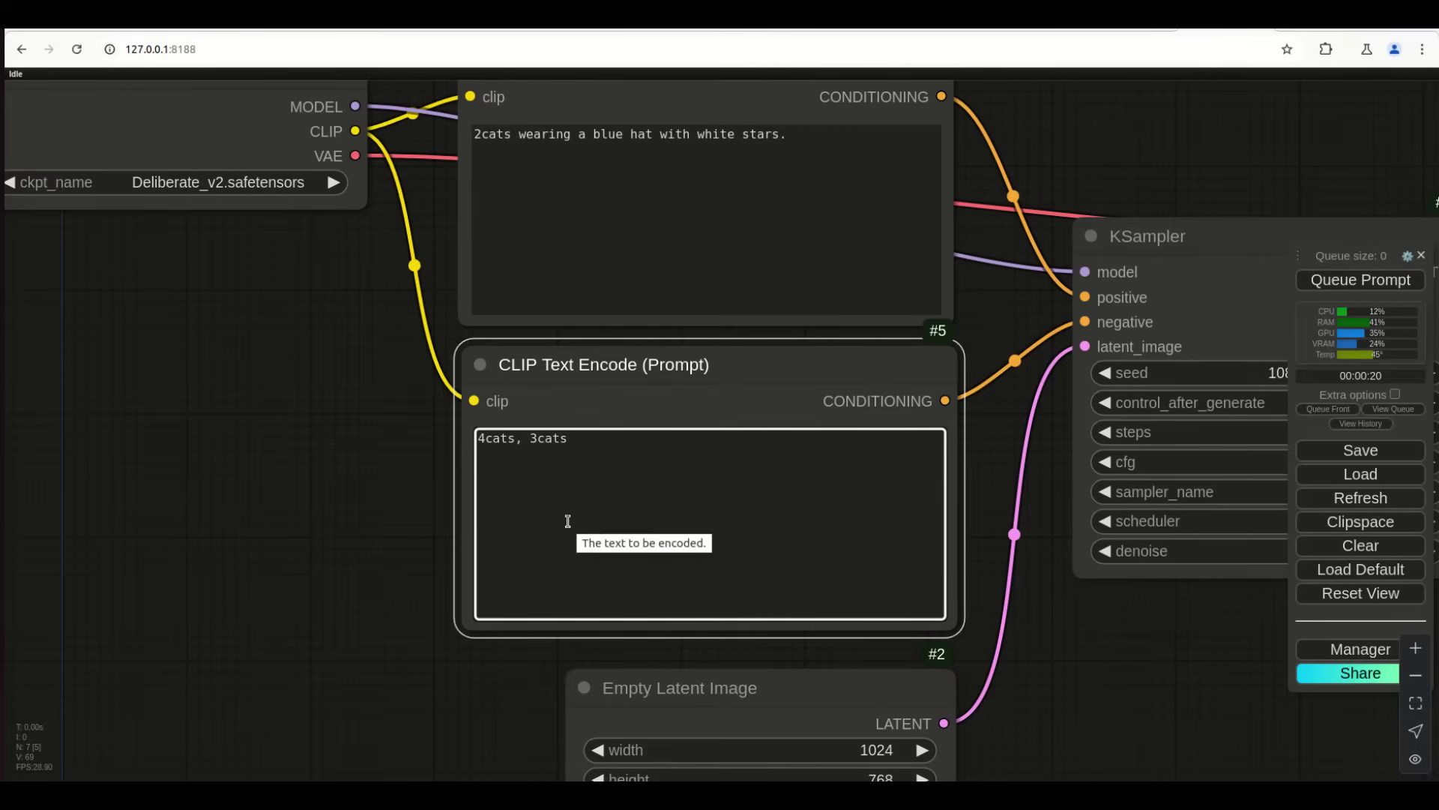
key(ctrl+Up)
key(ctrl+Up)
key(ctrl+Up)
key(ctrl+Up)
key(ctrl+Up)
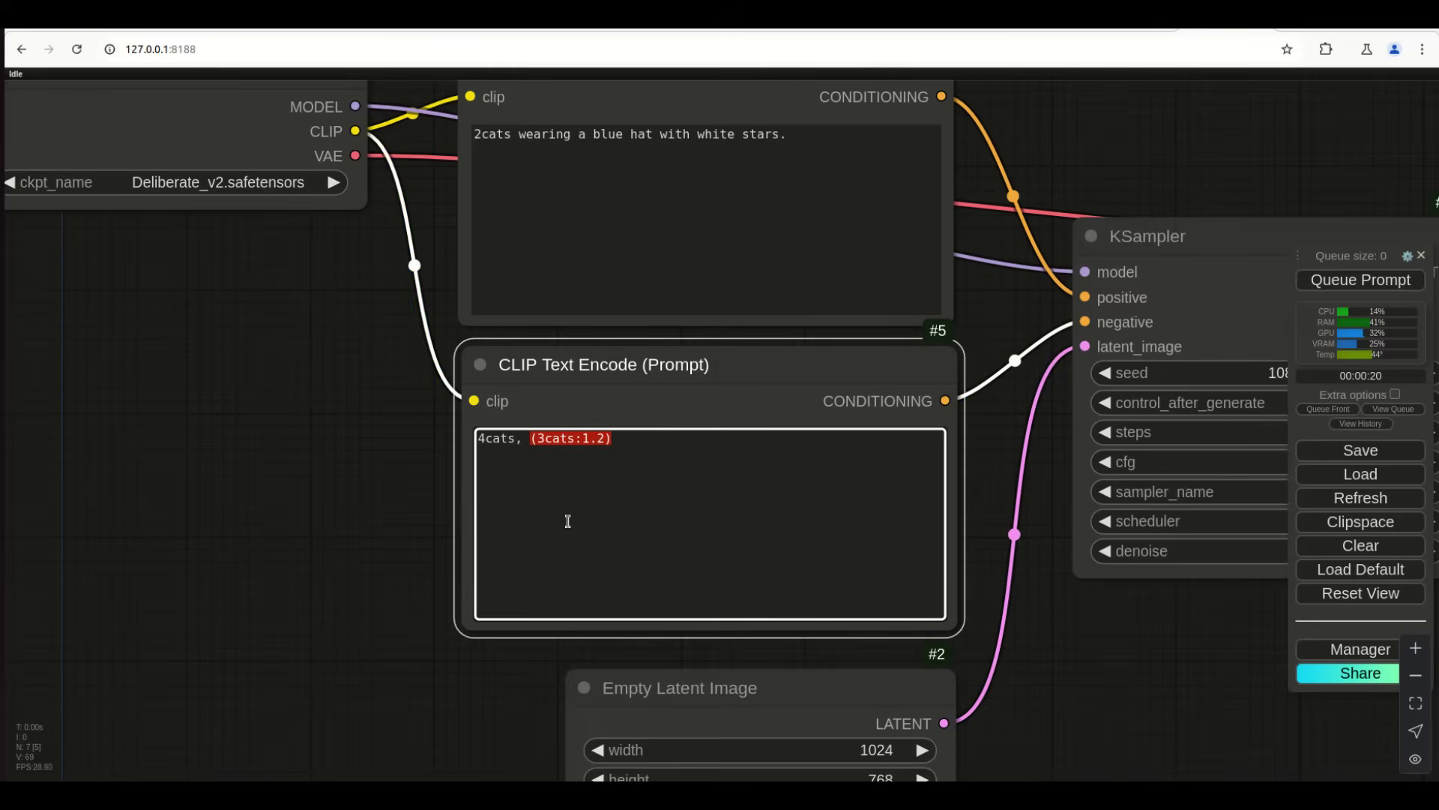
key(ctrl+Up)
key(ctrl+Up)
key(ctrl+Up)
key(ctrl+Up)
key(ctrl+Up)
key(Right)
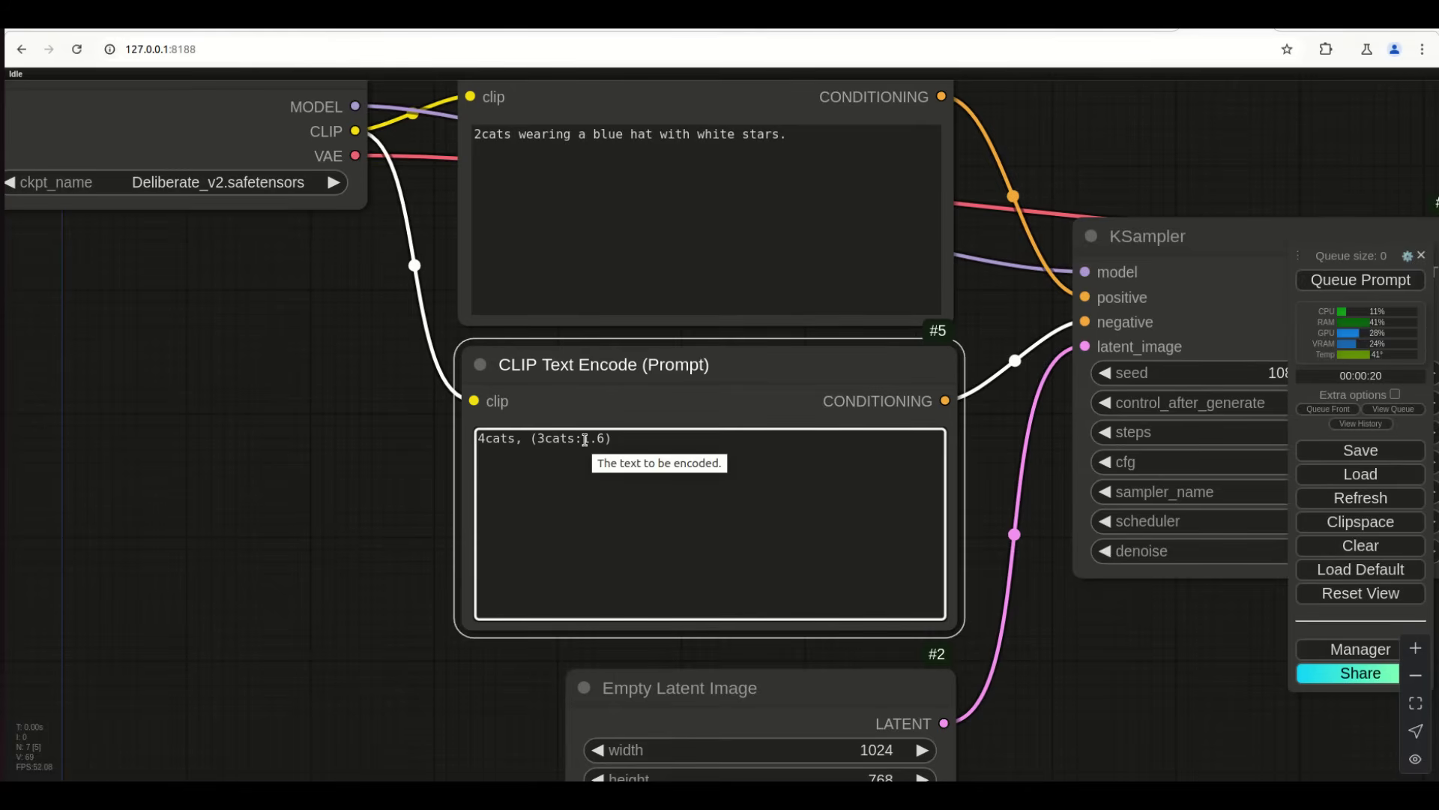
Queue a generation with the weighted negative prompt
scroll(1136, 682, down, 1)
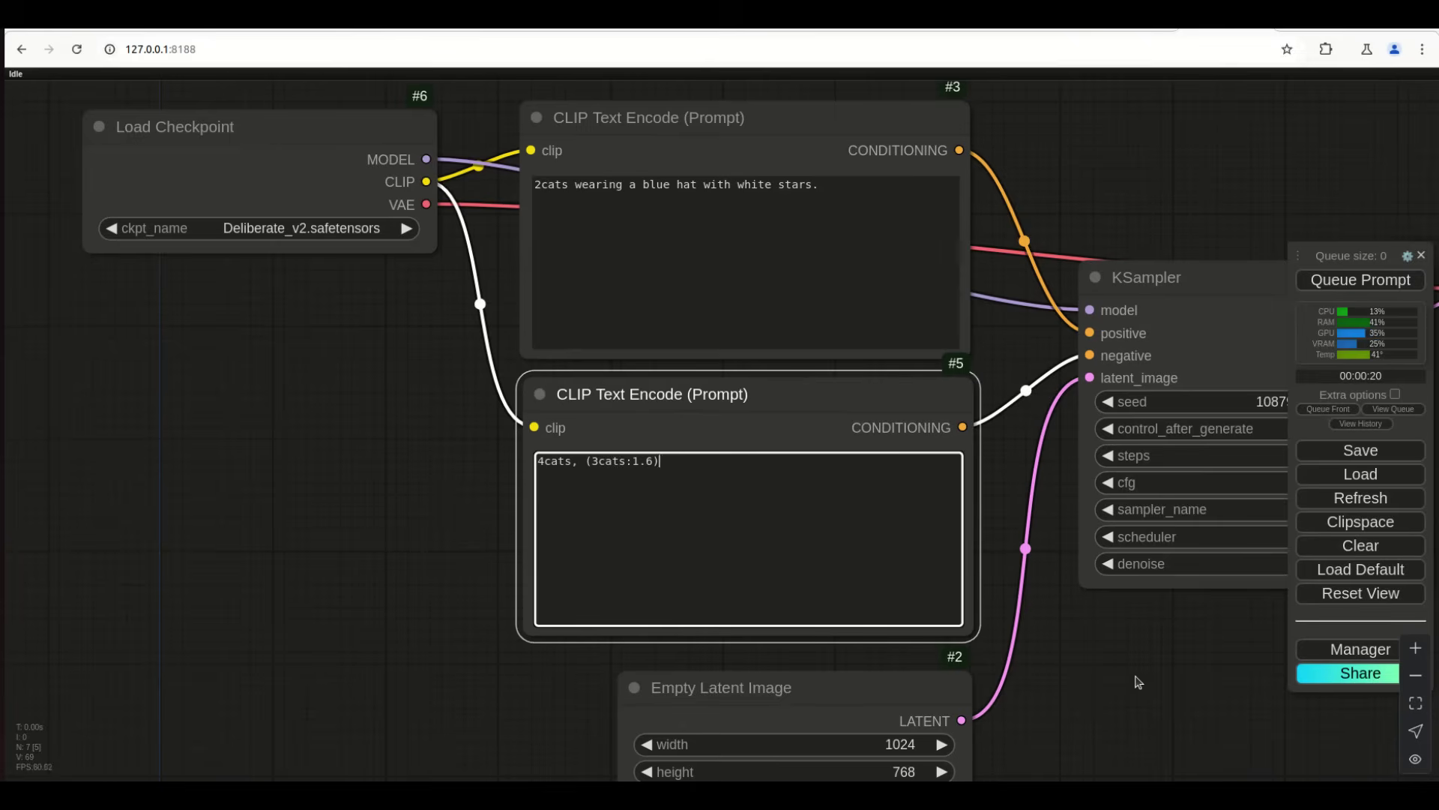
drag(1155, 689, 919, 656)
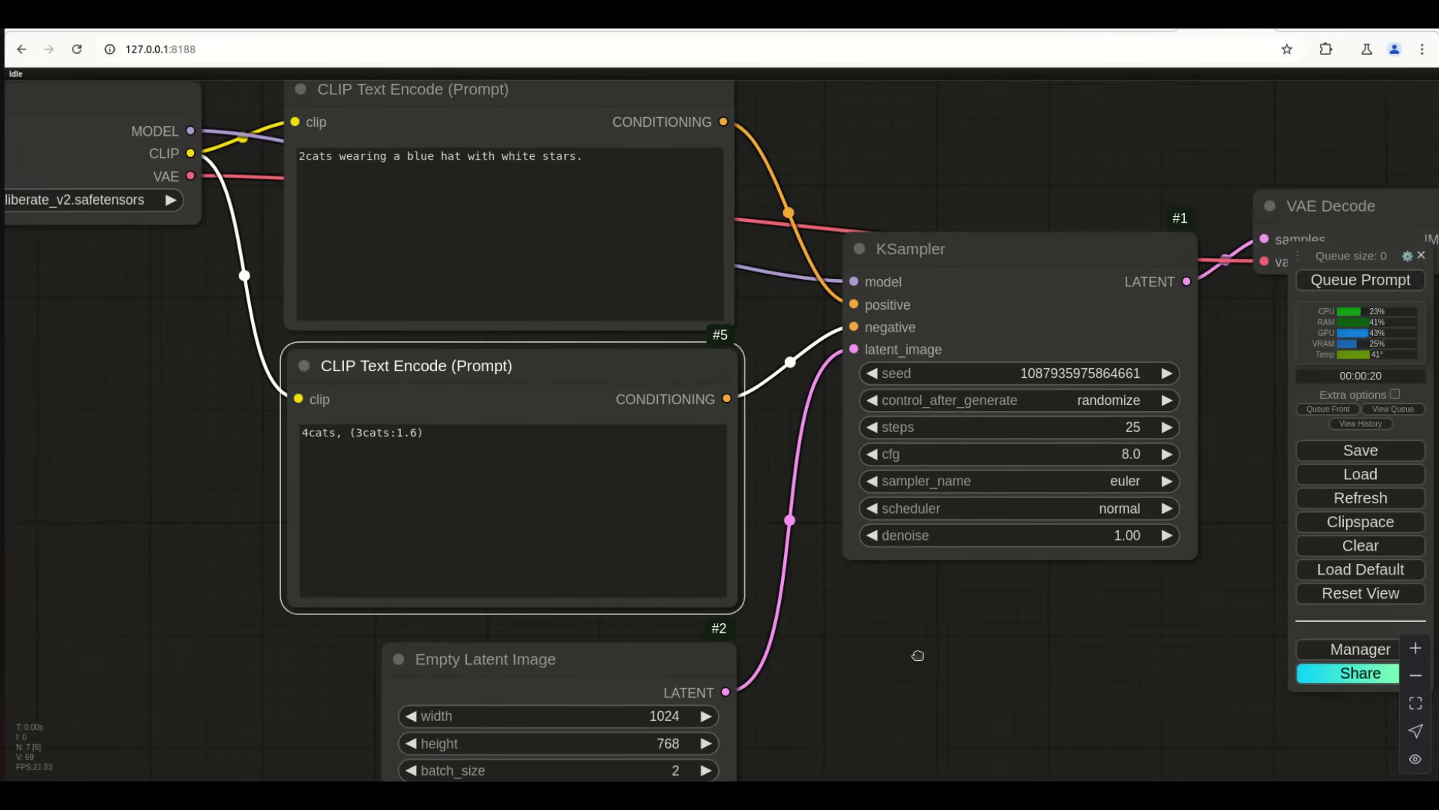
click(1359, 282)
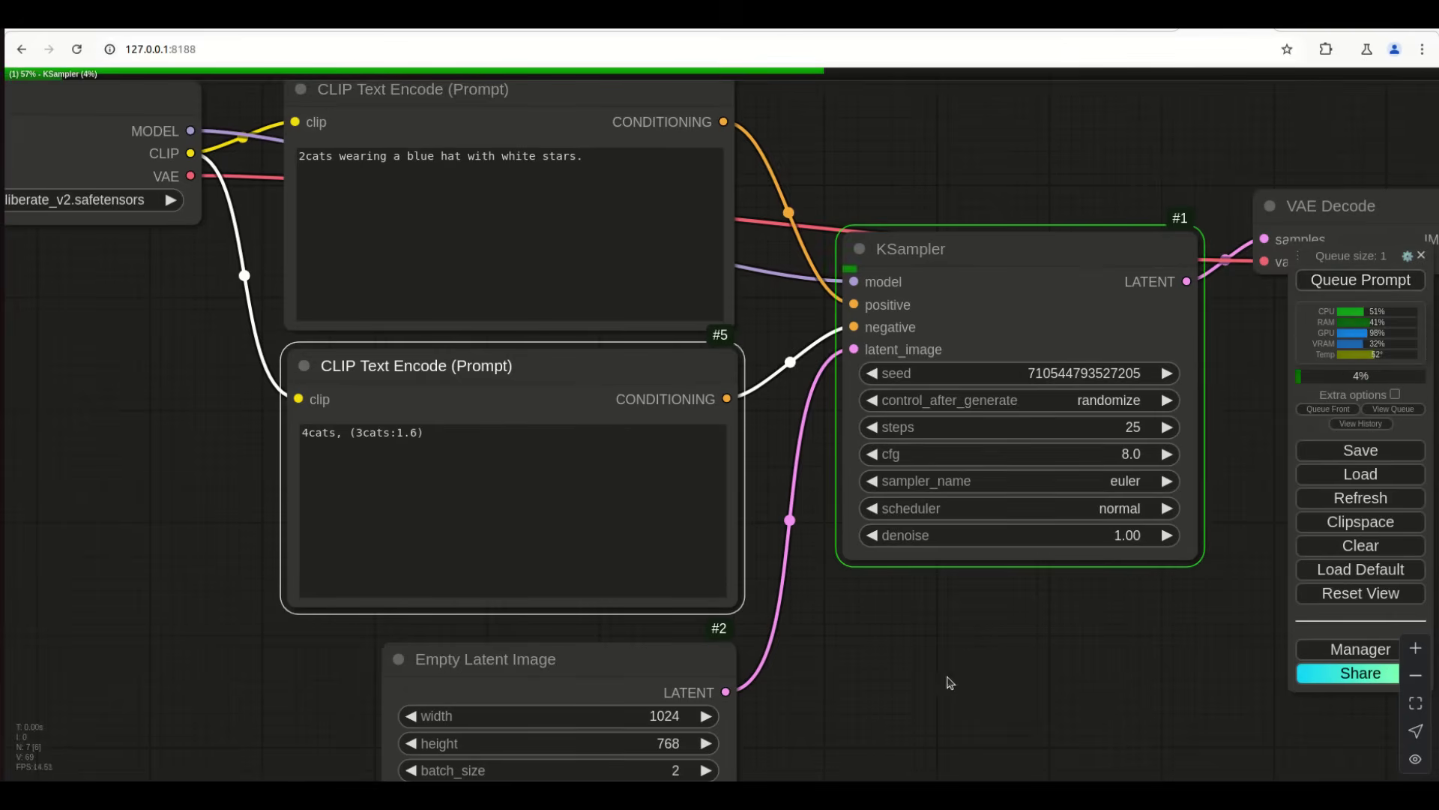
Examine how many cats appear in the images generated with the weighted negative prompt
drag(1085, 749, 973, 707)
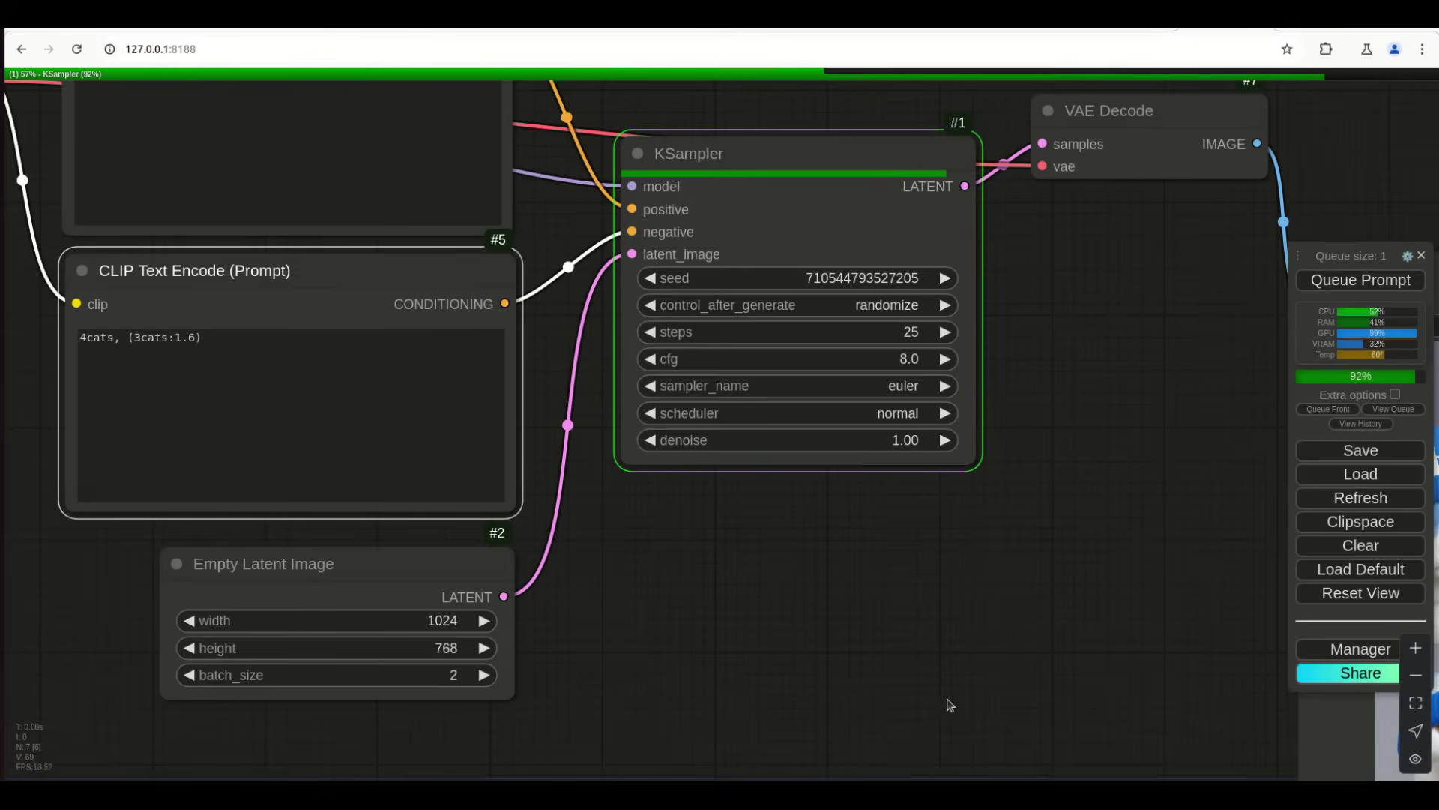
drag(1044, 723, 543, 559)
scroll(565, 563, down, 1)
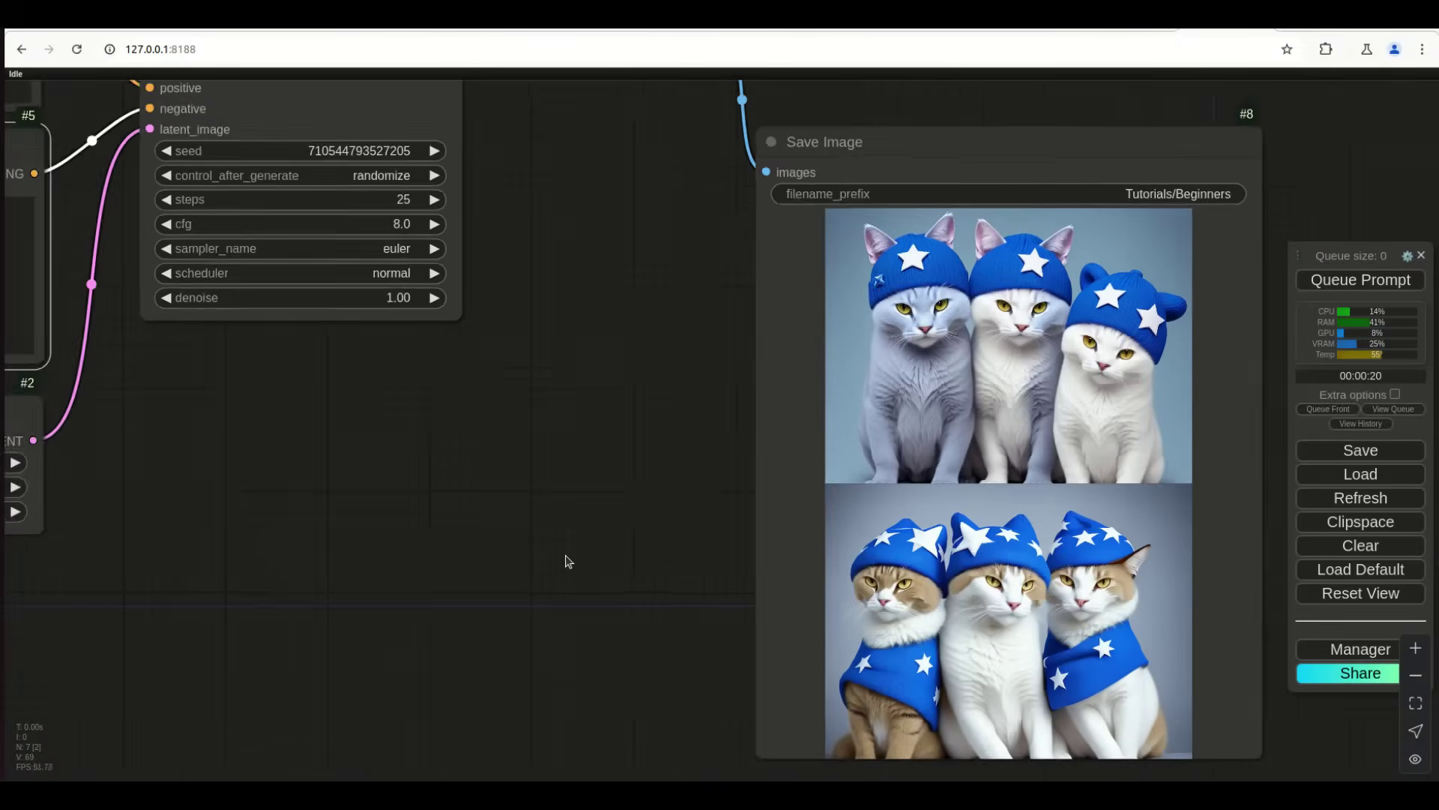
scroll(417, 581, down, 2)
drag(418, 582, 649, 642)
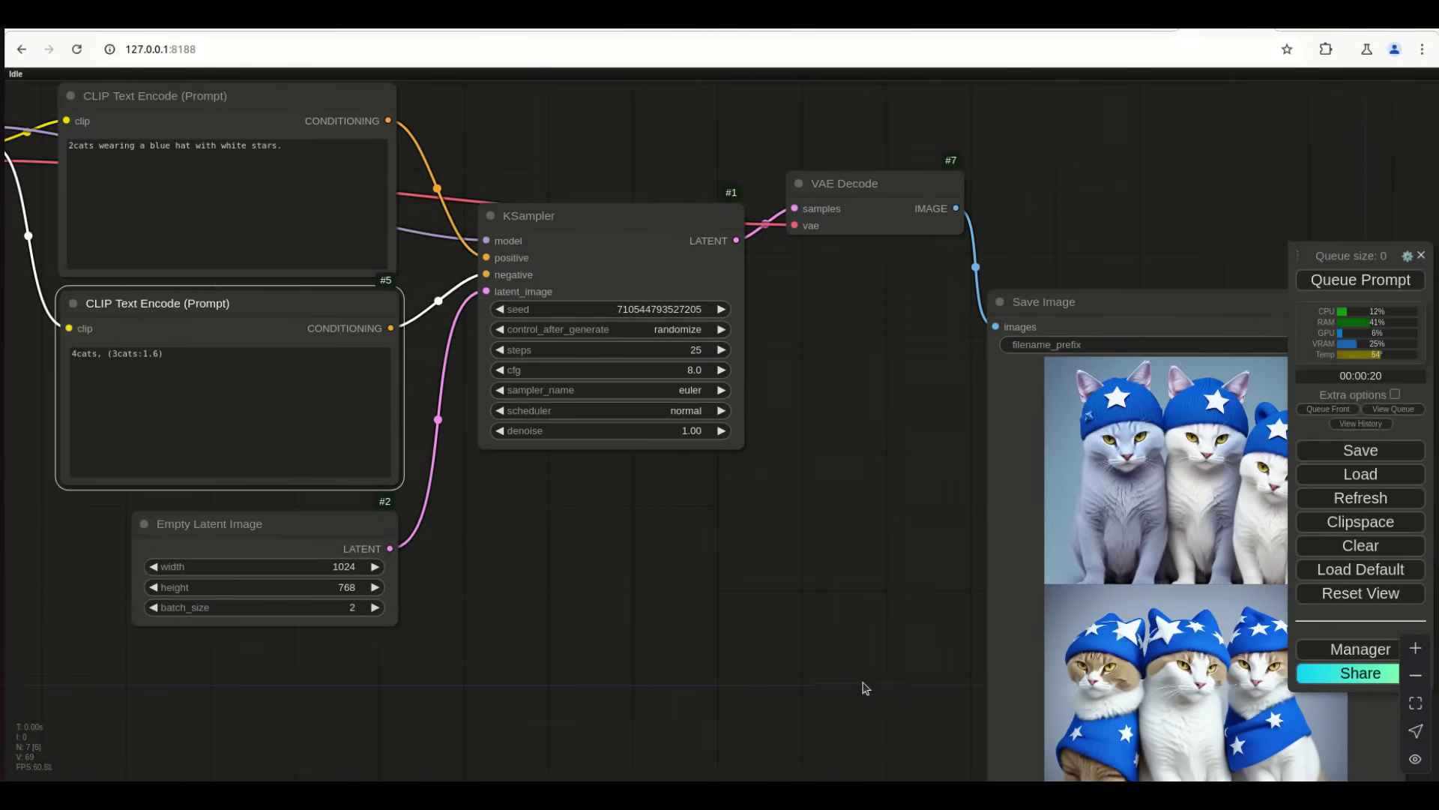
drag(863, 684, 678, 617)
scroll(691, 604, up, 4)
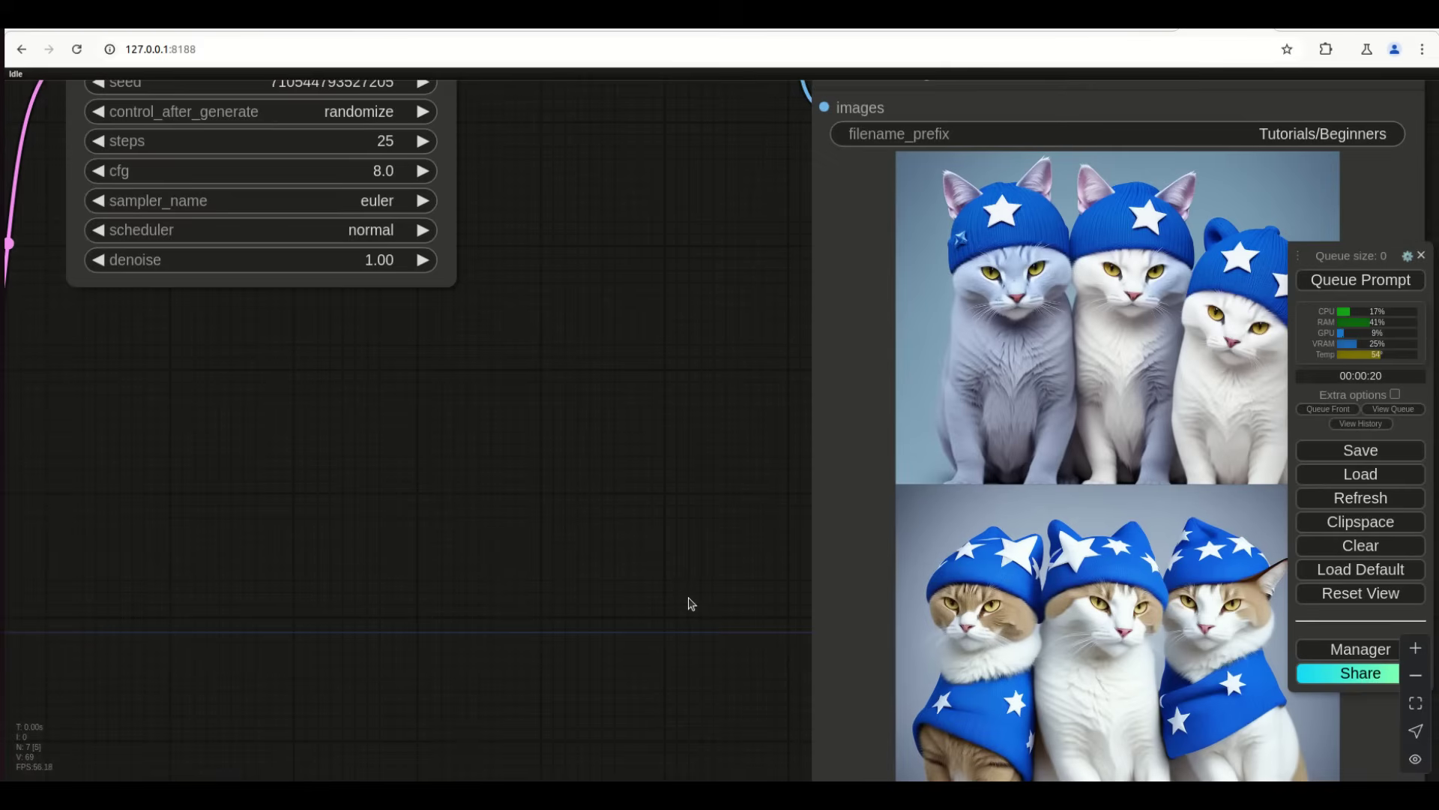
drag(681, 559, 641, 558)
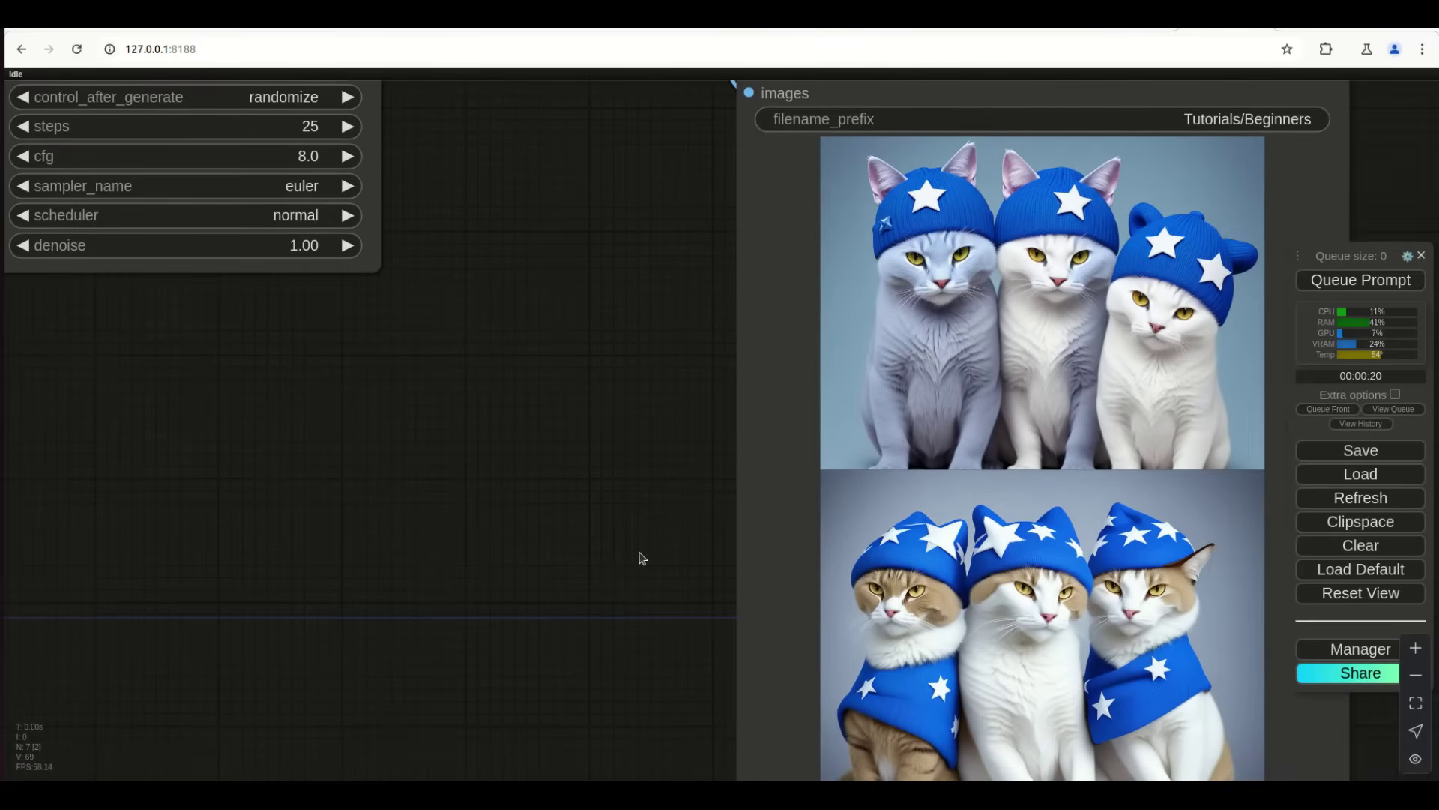
Set the Empty Latent Image to a width of 512 and a height of 512 and queue a generation
drag(512, 560, 870, 622)
drag(775, 563, 620, 542)
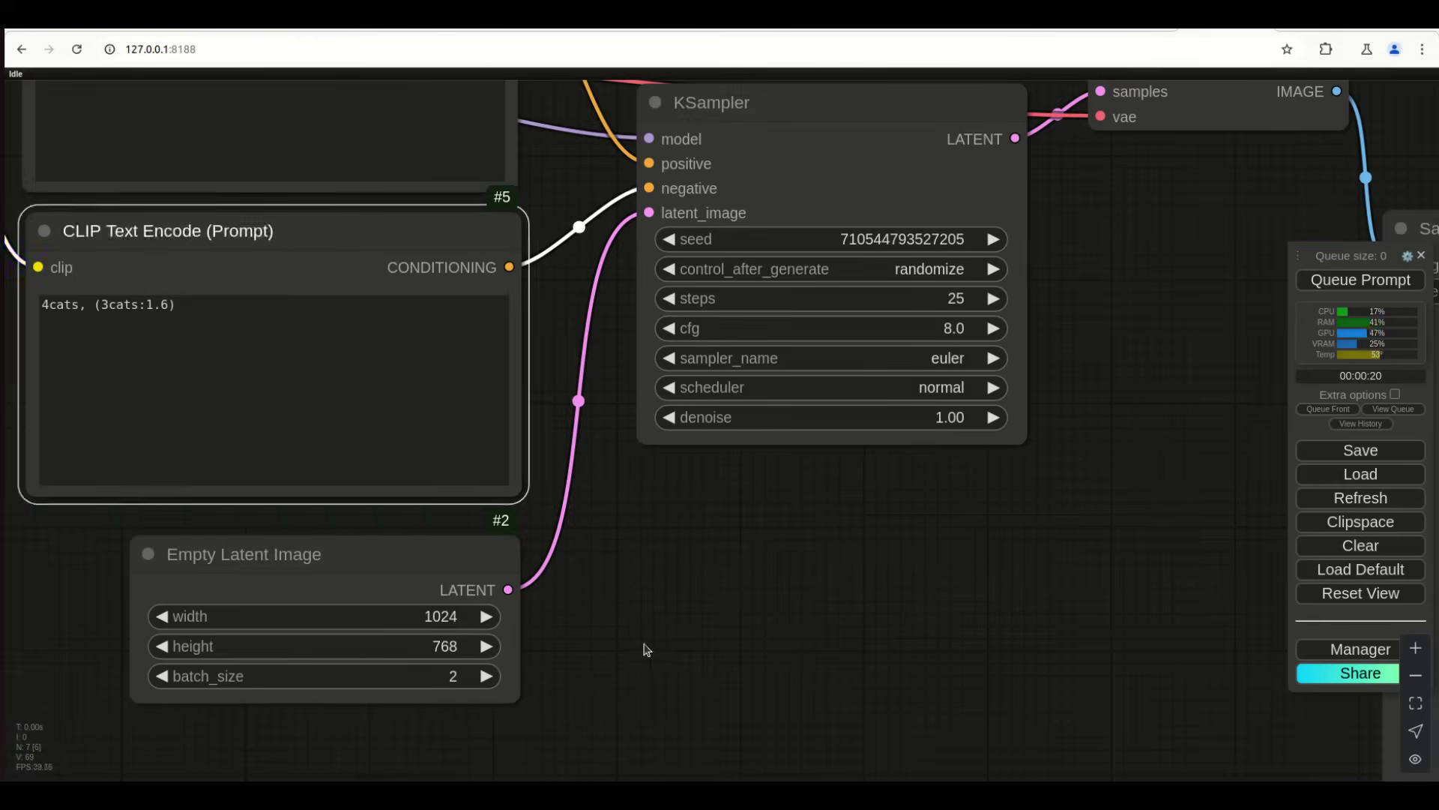
click(461, 621)
text(512)
key(Return)
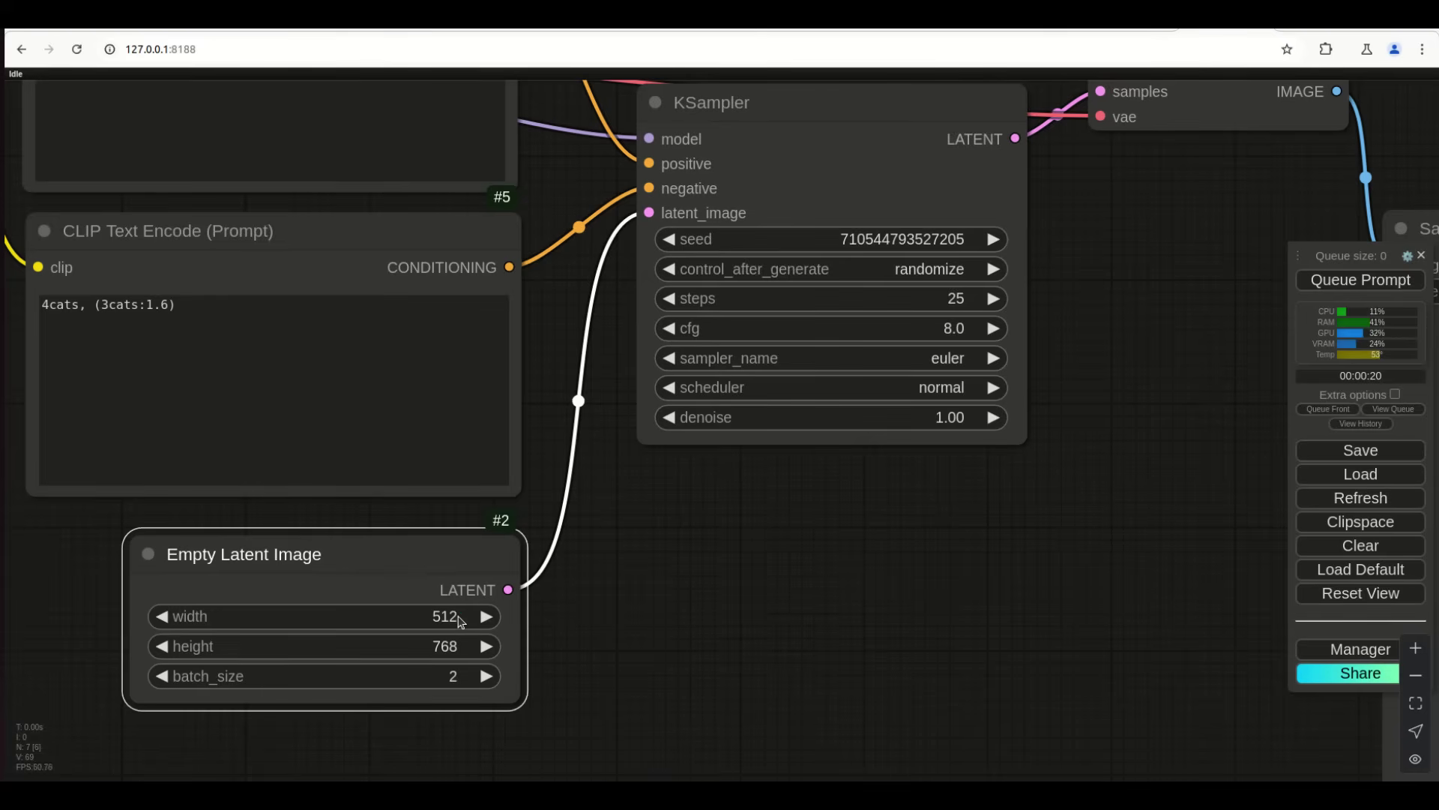
click(447, 649)
text(81)
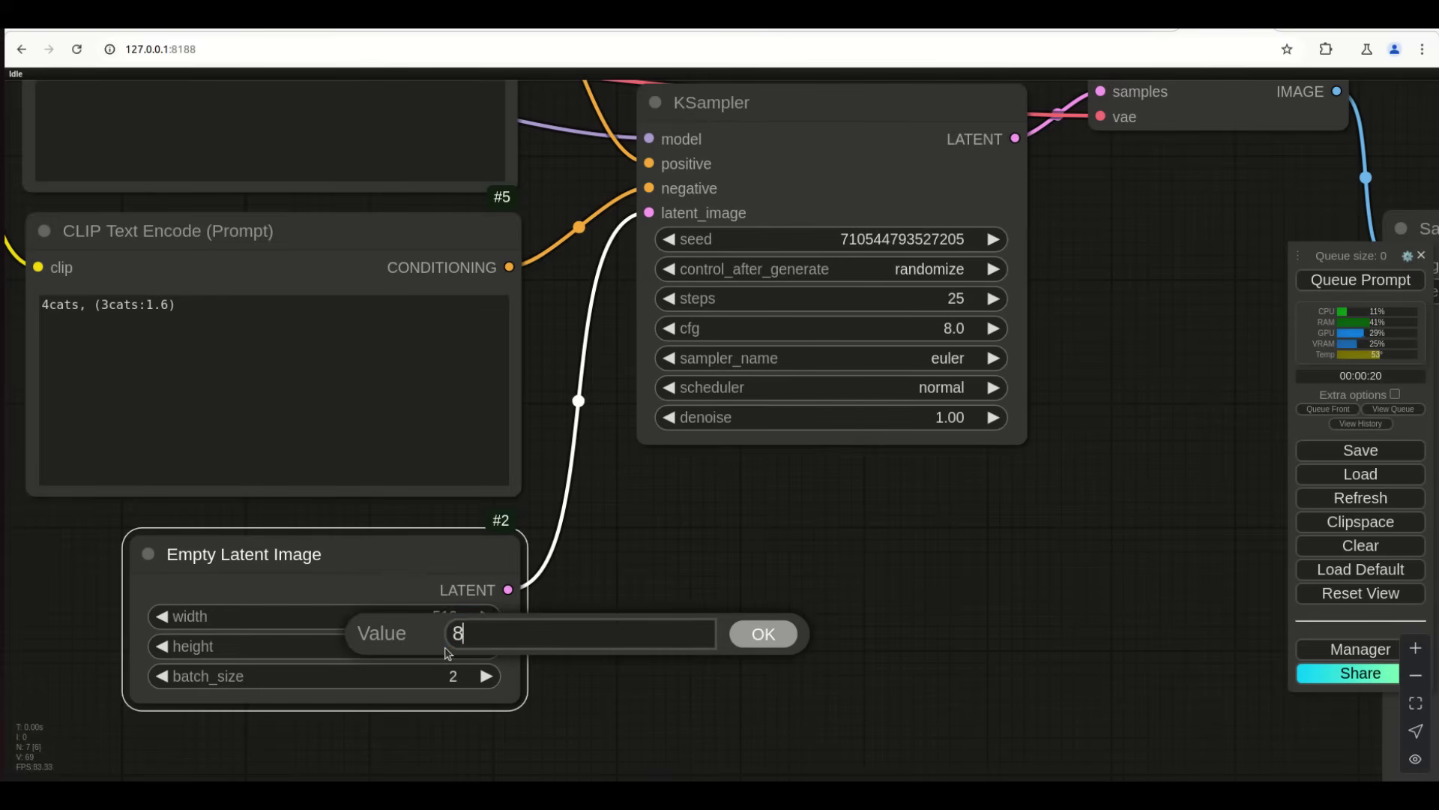
key(BackSpace)
key(BackSpace)
text(812512)
key(Return)
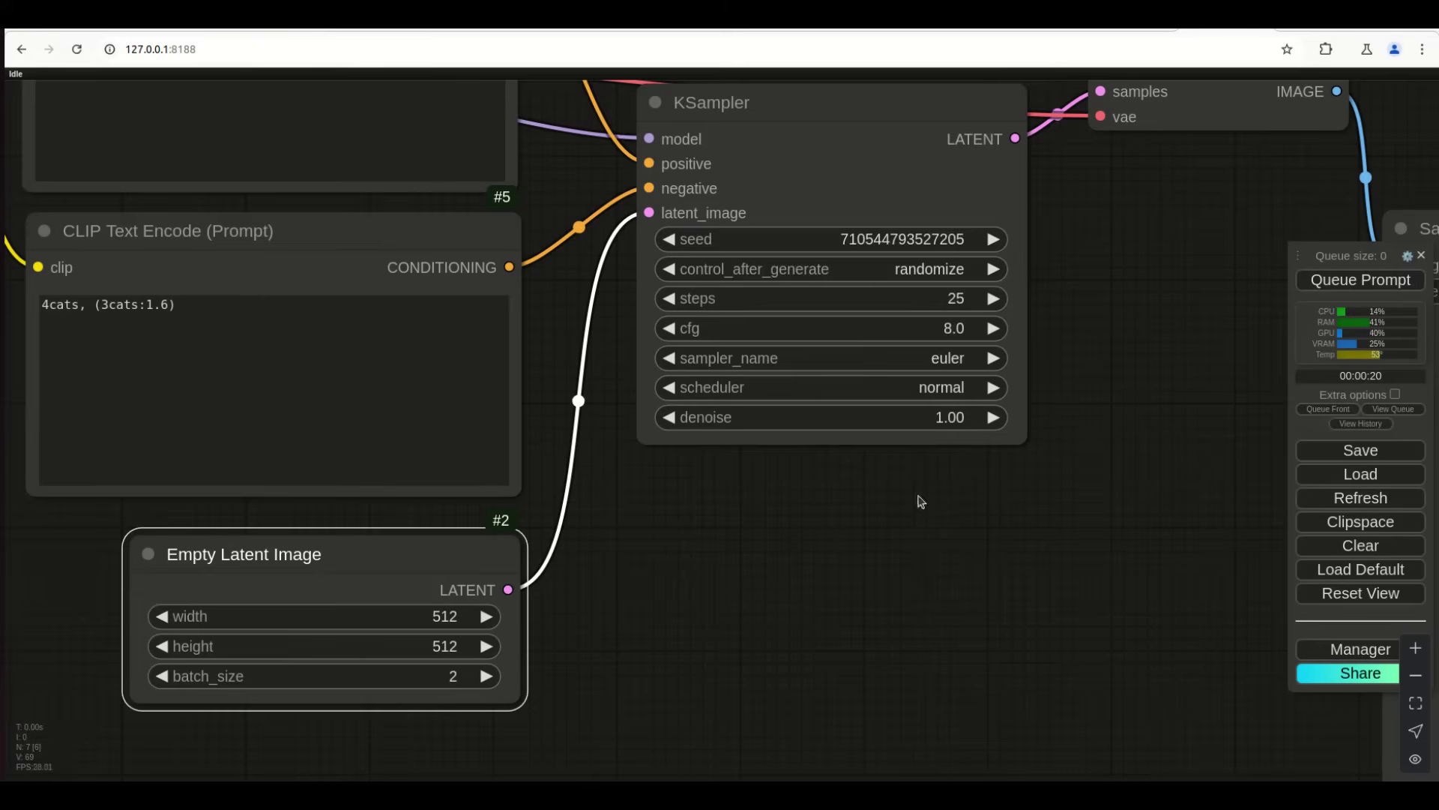
click(1350, 281)
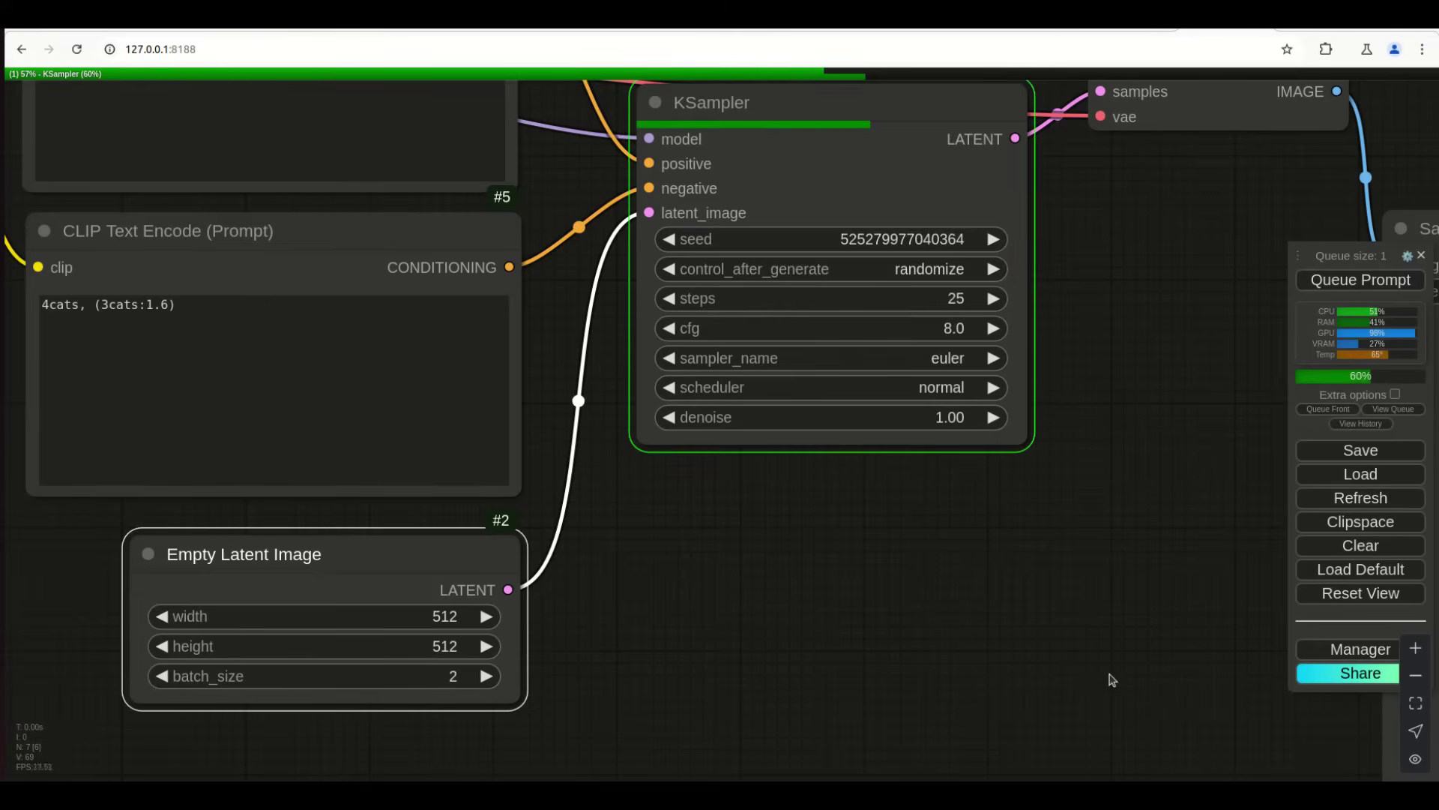
Clear all text from the negative prompt and queue a generation
scroll(933, 659, down, 2)
scroll(937, 660, down, 1)
drag(937, 660, 1060, 772)
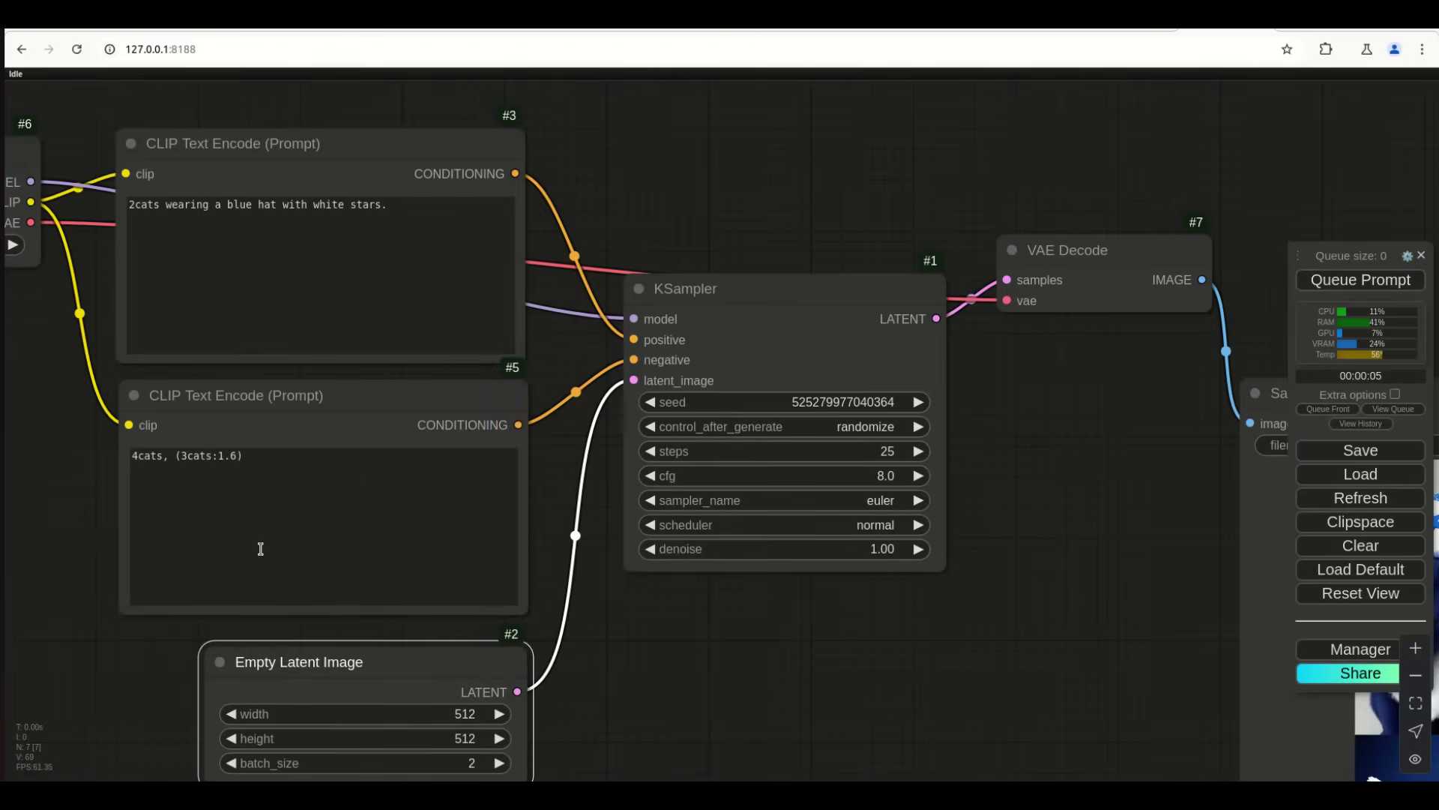
click(264, 462)
key(ctrl+a)
key(BackSpace)
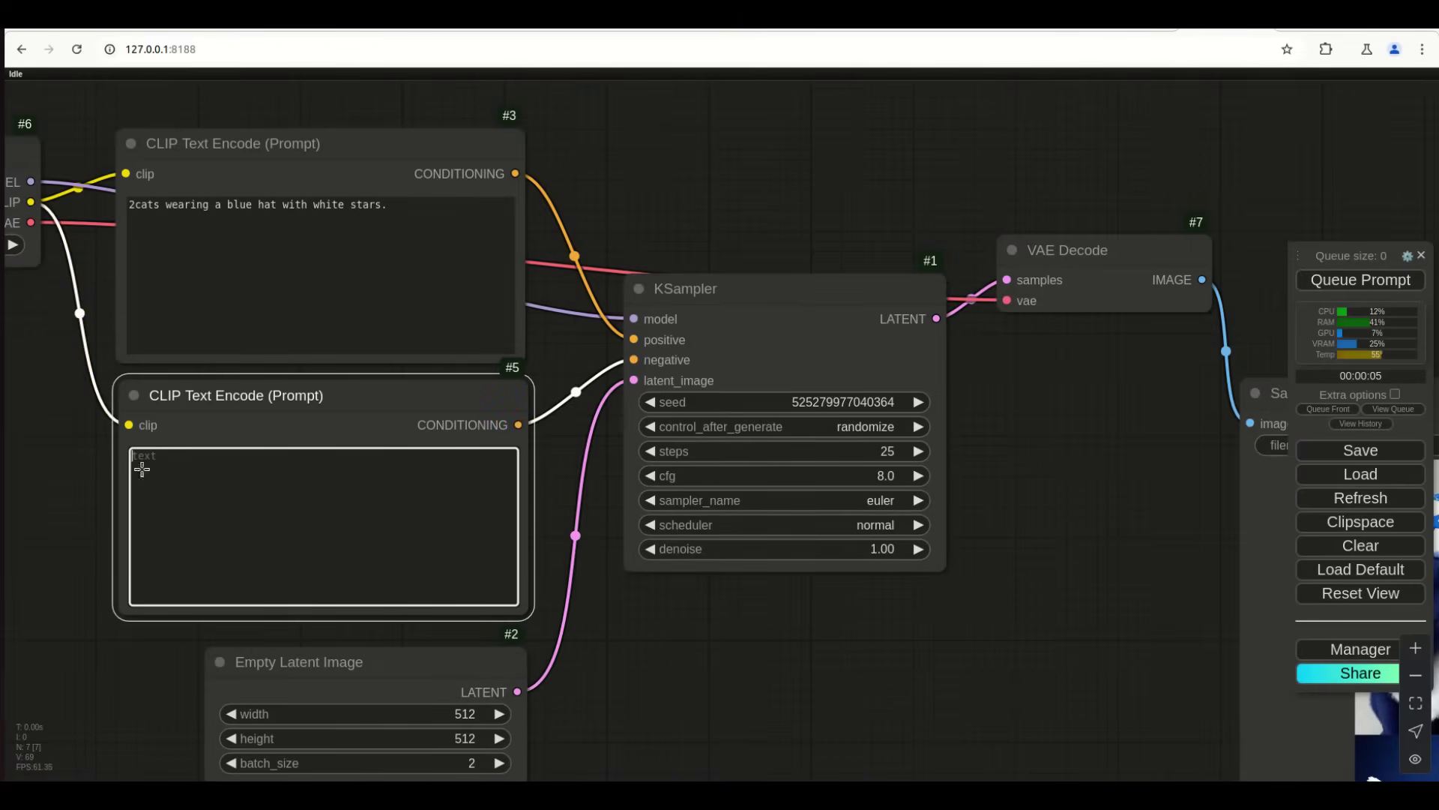
click(1349, 288)
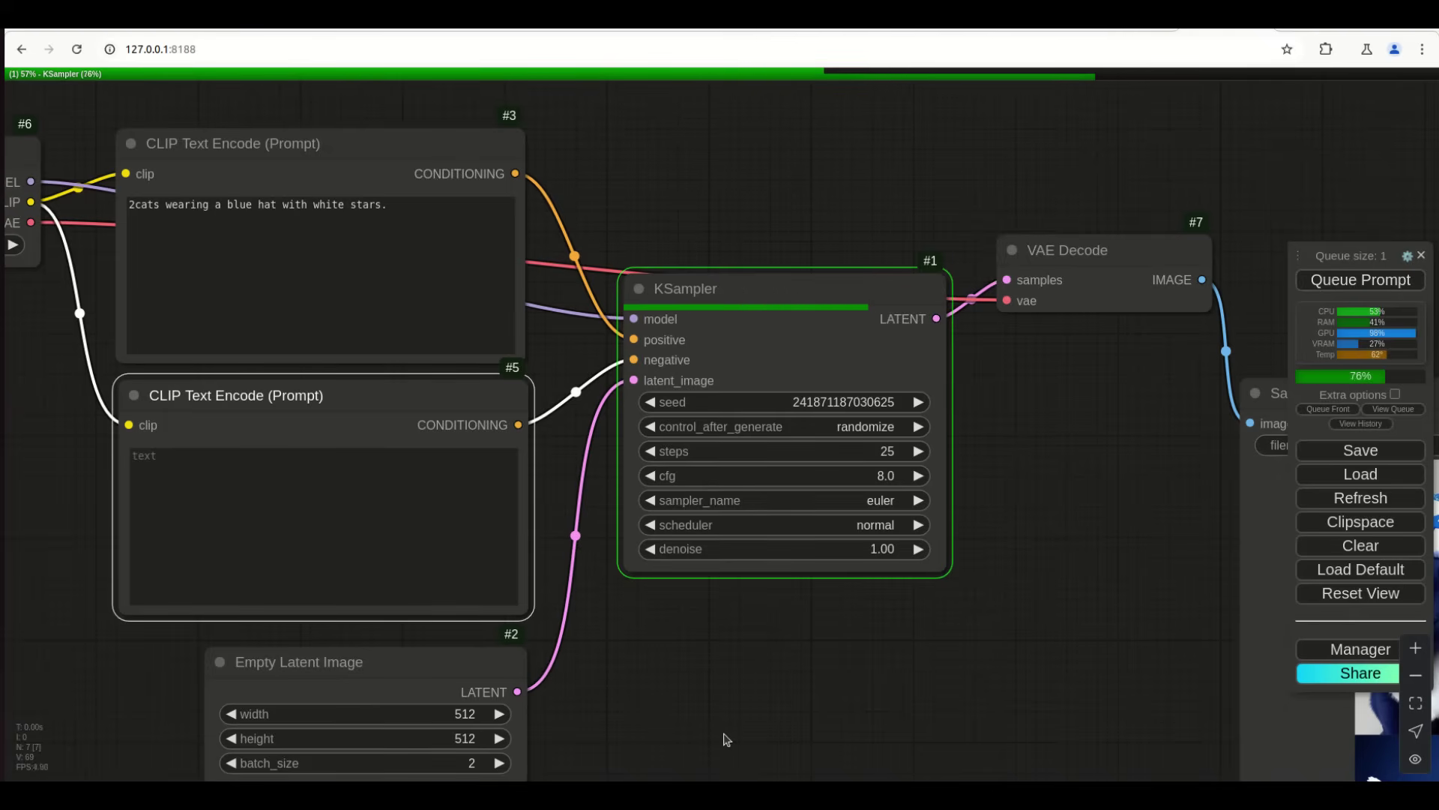
Examine the number of cats in the 512 by 512 images generated without a negative prompt
drag(997, 732, 497, 553)
drag(536, 639, 610, 536)
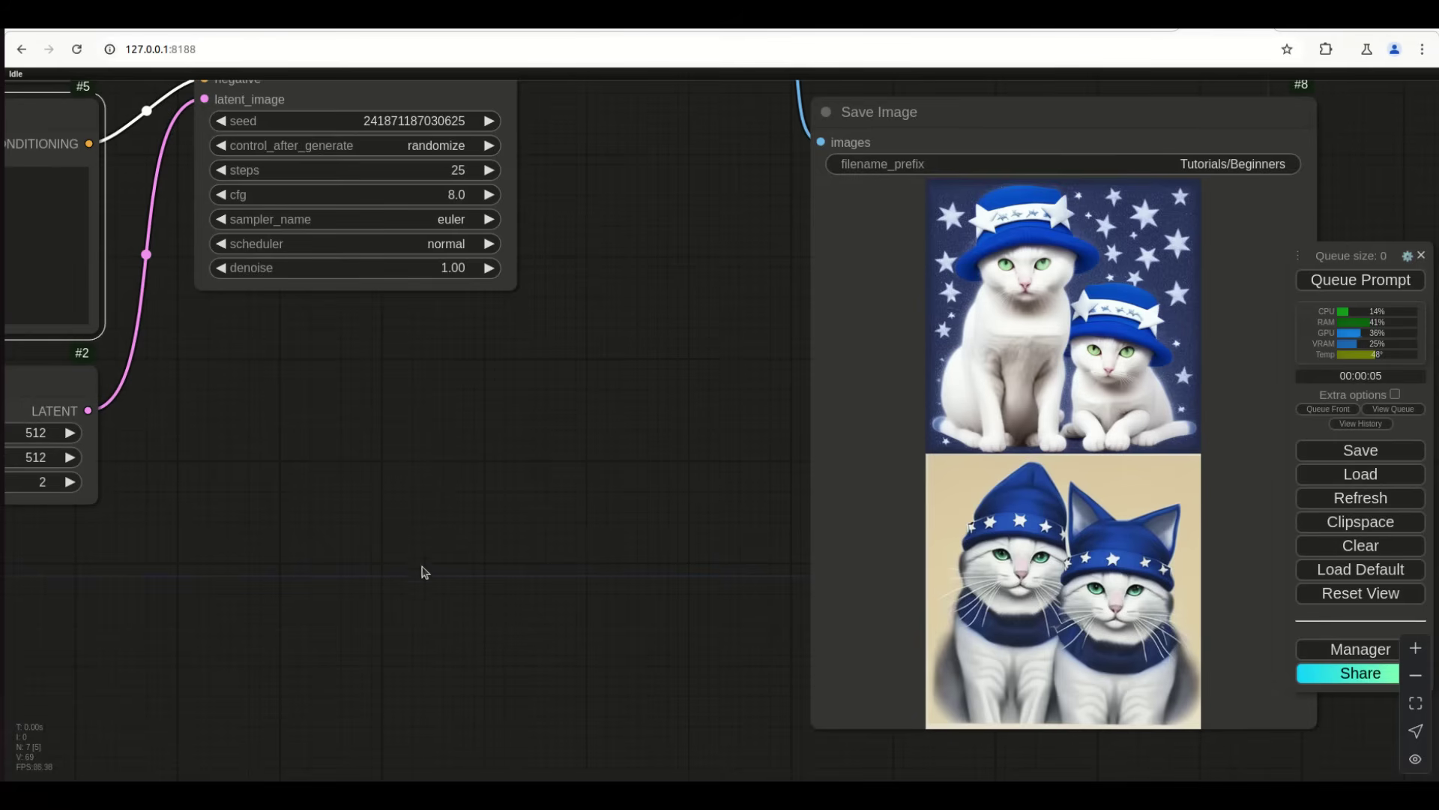
drag(381, 608, 798, 590)
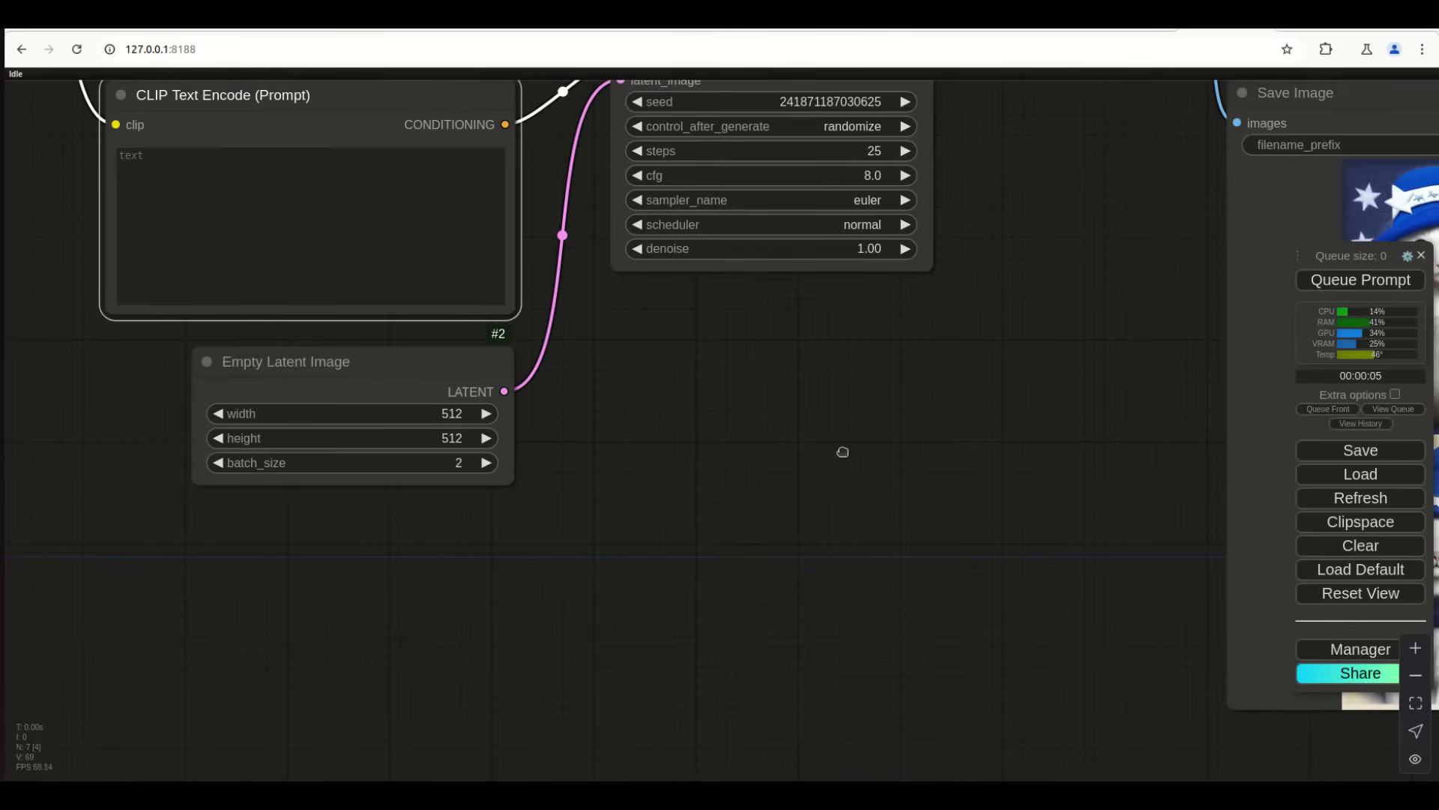
drag(842, 453, 587, 540)
scroll(591, 540, down, 5)
scroll(659, 647, up, 3)
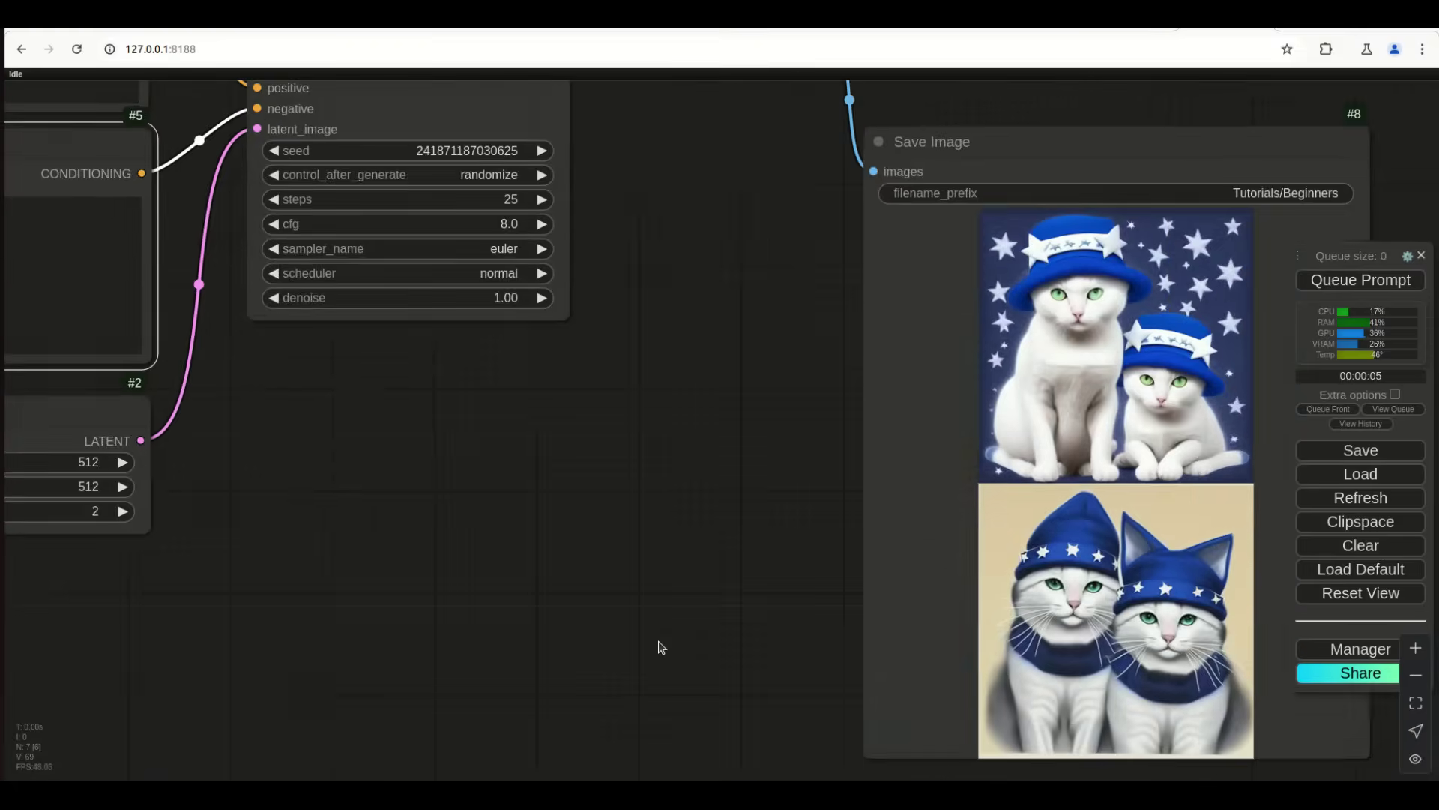
scroll(710, 521, up, 2)
scroll(761, 337, up, 3)
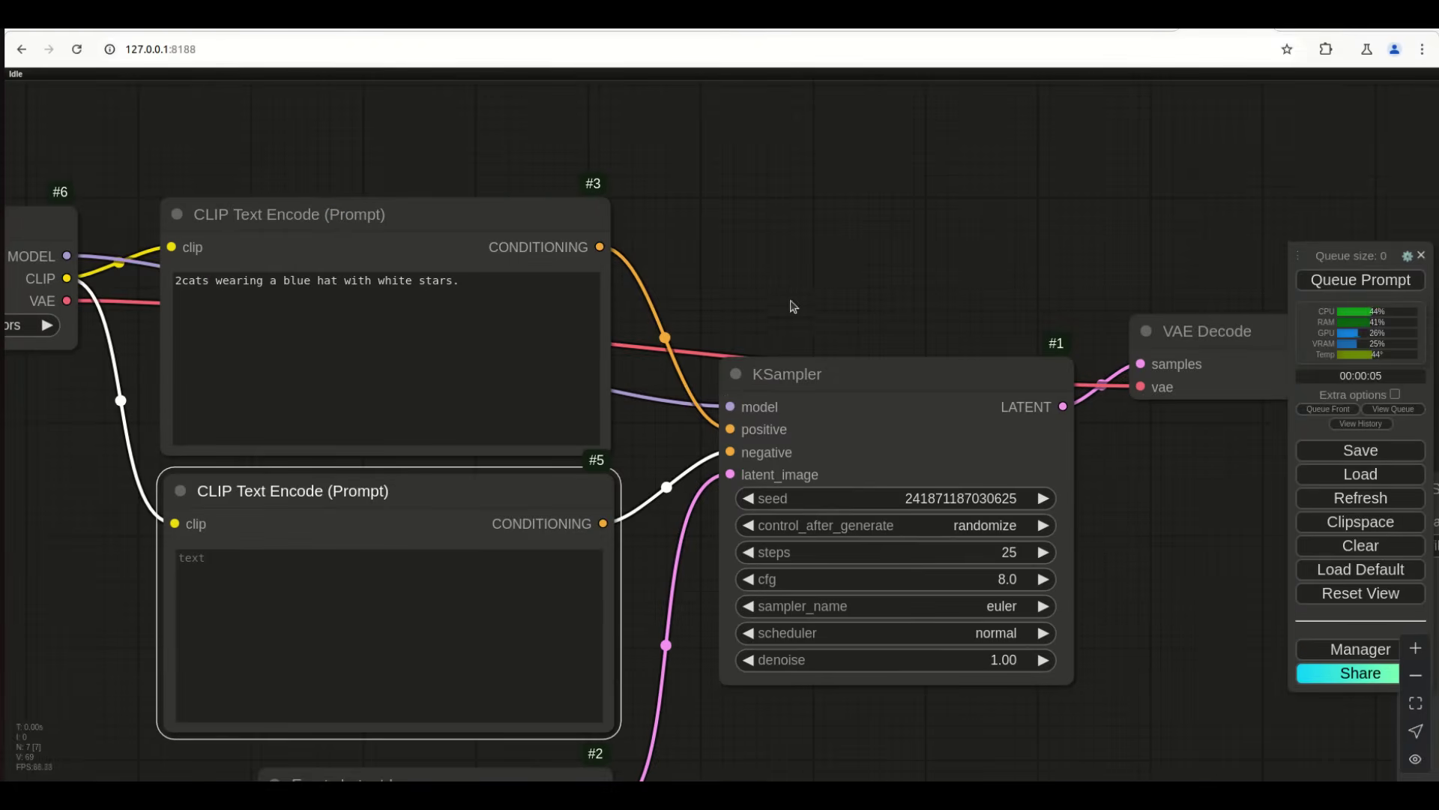
drag(979, 273, 520, 195)
drag(632, 635, 943, 624)
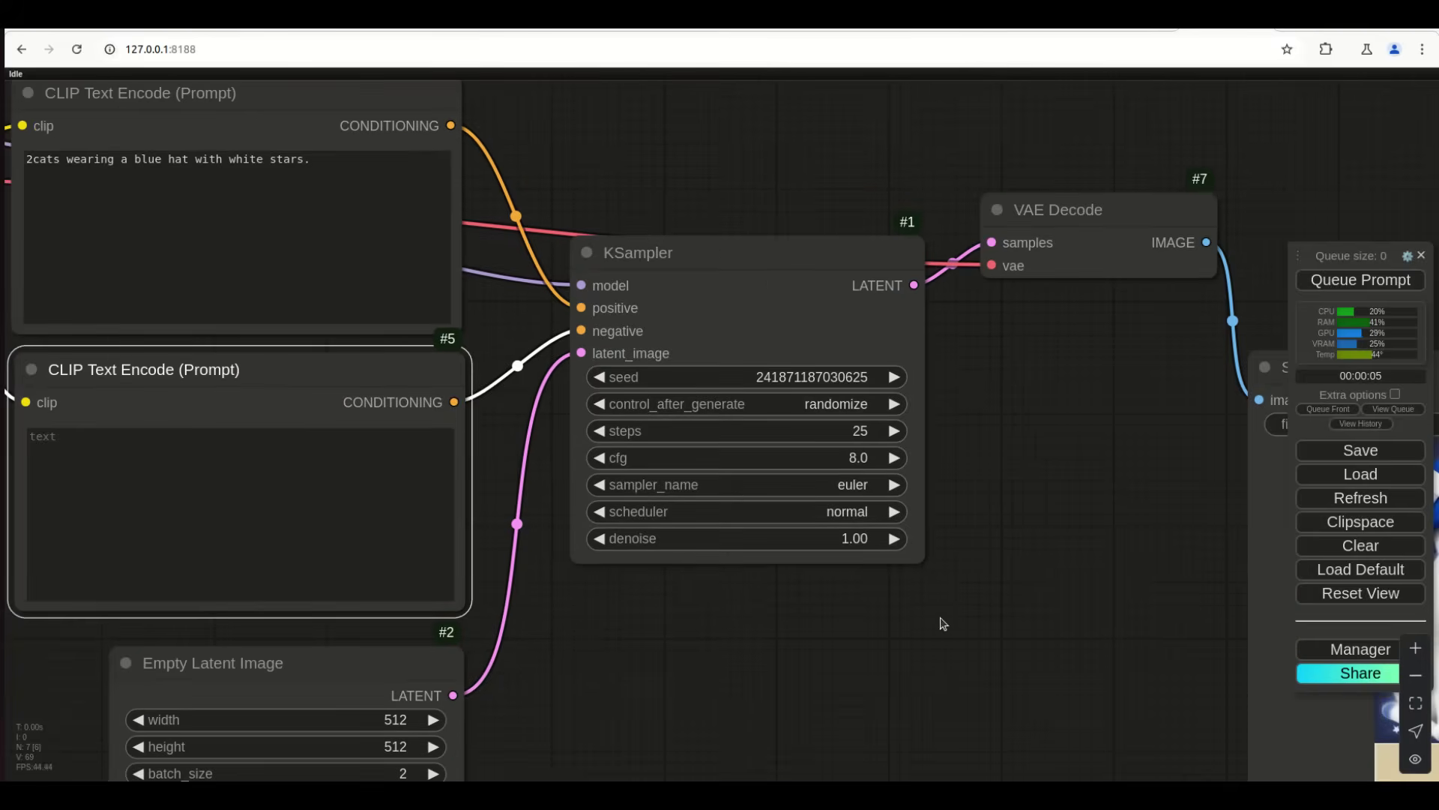
drag(642, 142, 847, 225)
scroll(847, 225, down, 1)
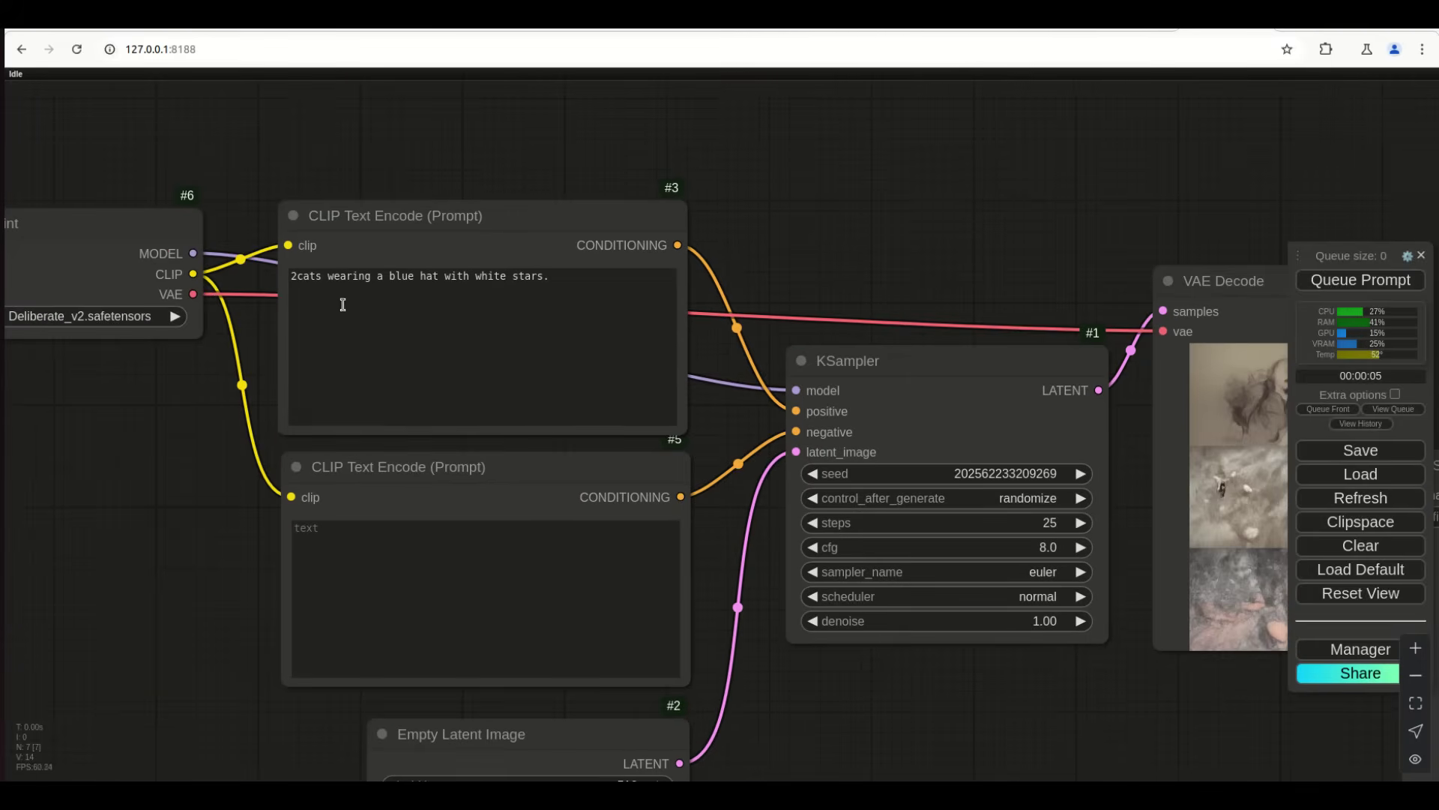
drag(1029, 763, 495, 609)
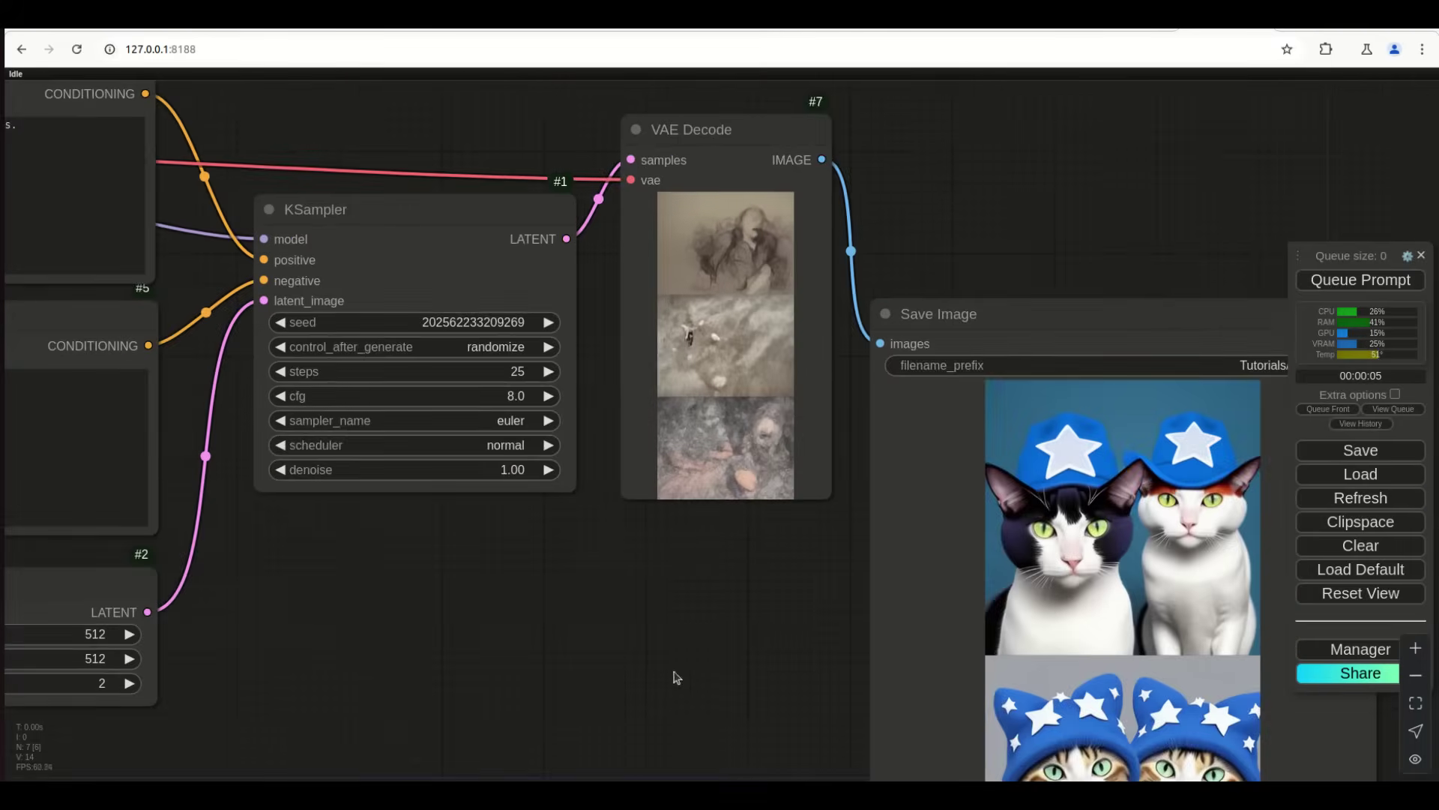
drag(675, 673, 680, 502)
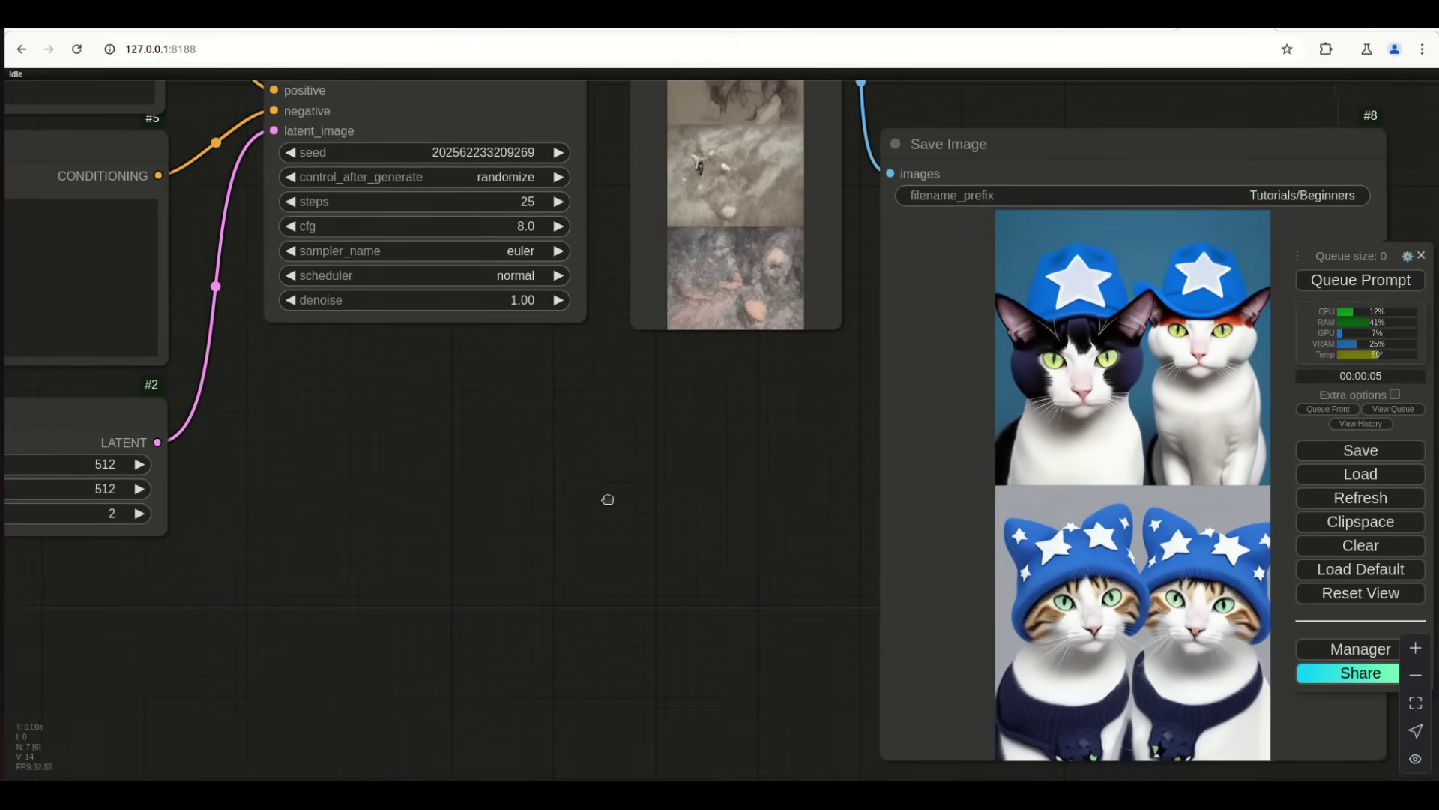
Extend the positive prompt to "2cats wearing a blue hat with white stars in a forest." and queue a generation
drag(604, 499, 770, 551)
drag(652, 521, 598, 590)
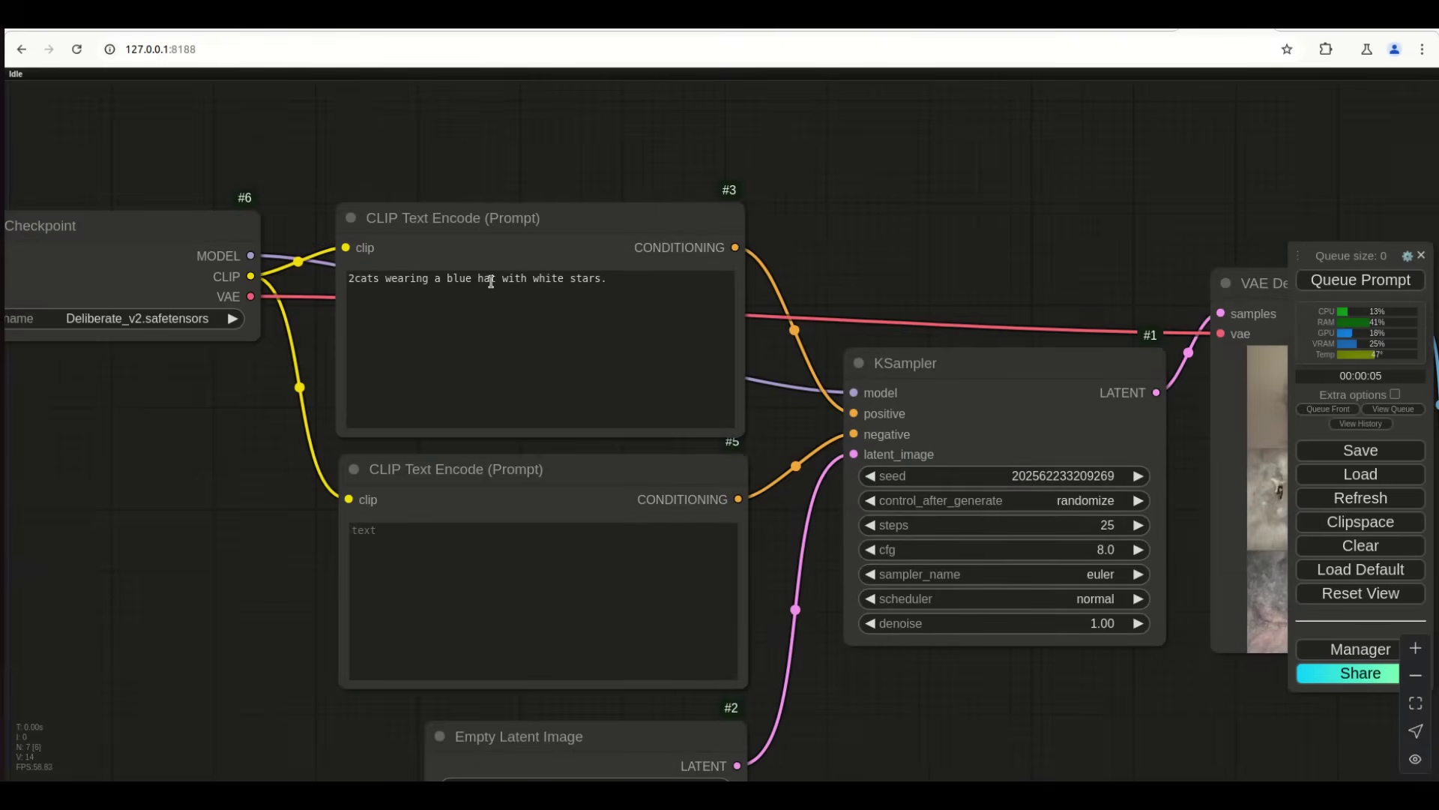
click(631, 289)
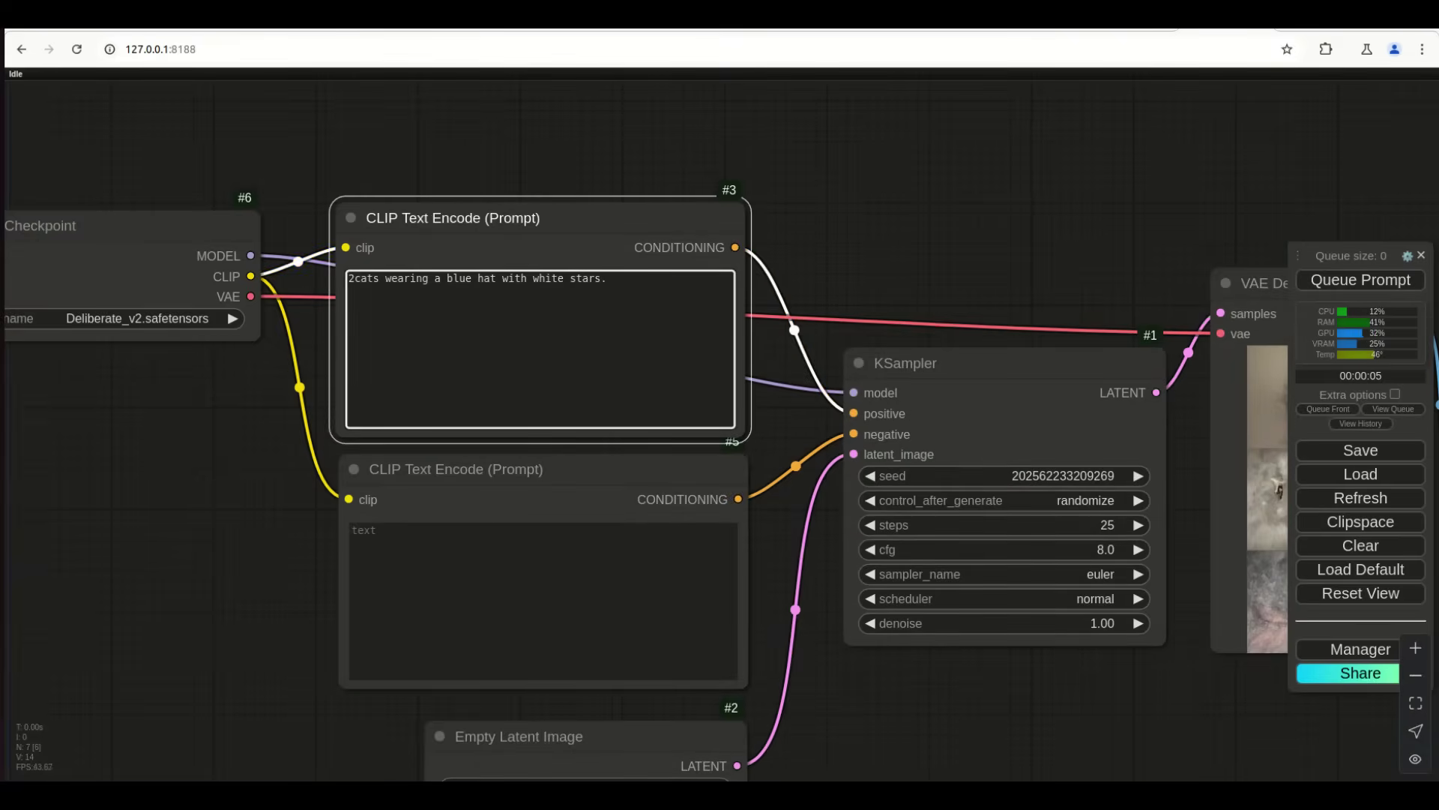
text(in a forest)
click(1357, 281)
Examine the cats, hats and forest background in the newly generated images
scroll(1158, 704, right, 6)
scroll(1158, 703, down, 1)
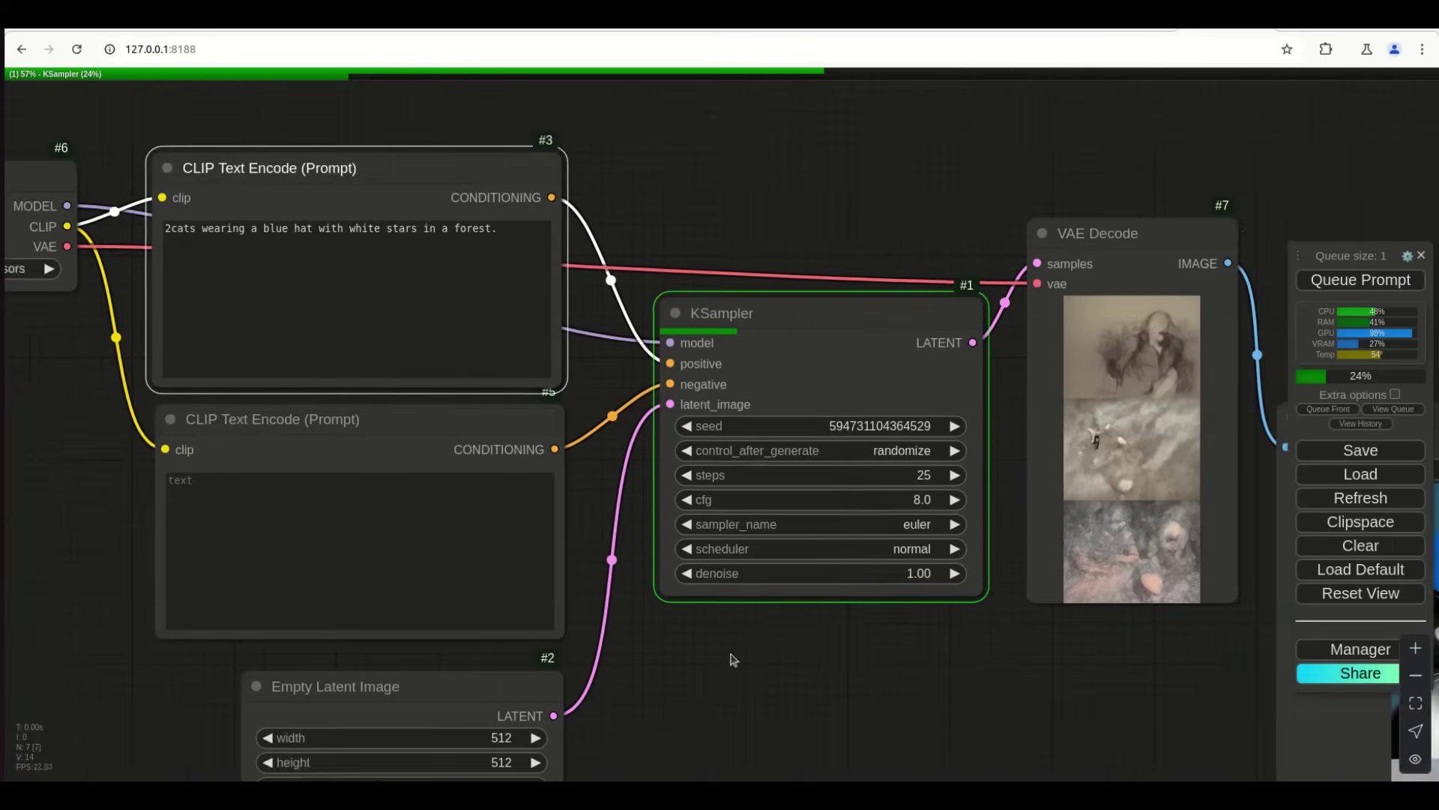
scroll(848, 688, right, 3)
scroll(848, 688, down, 1)
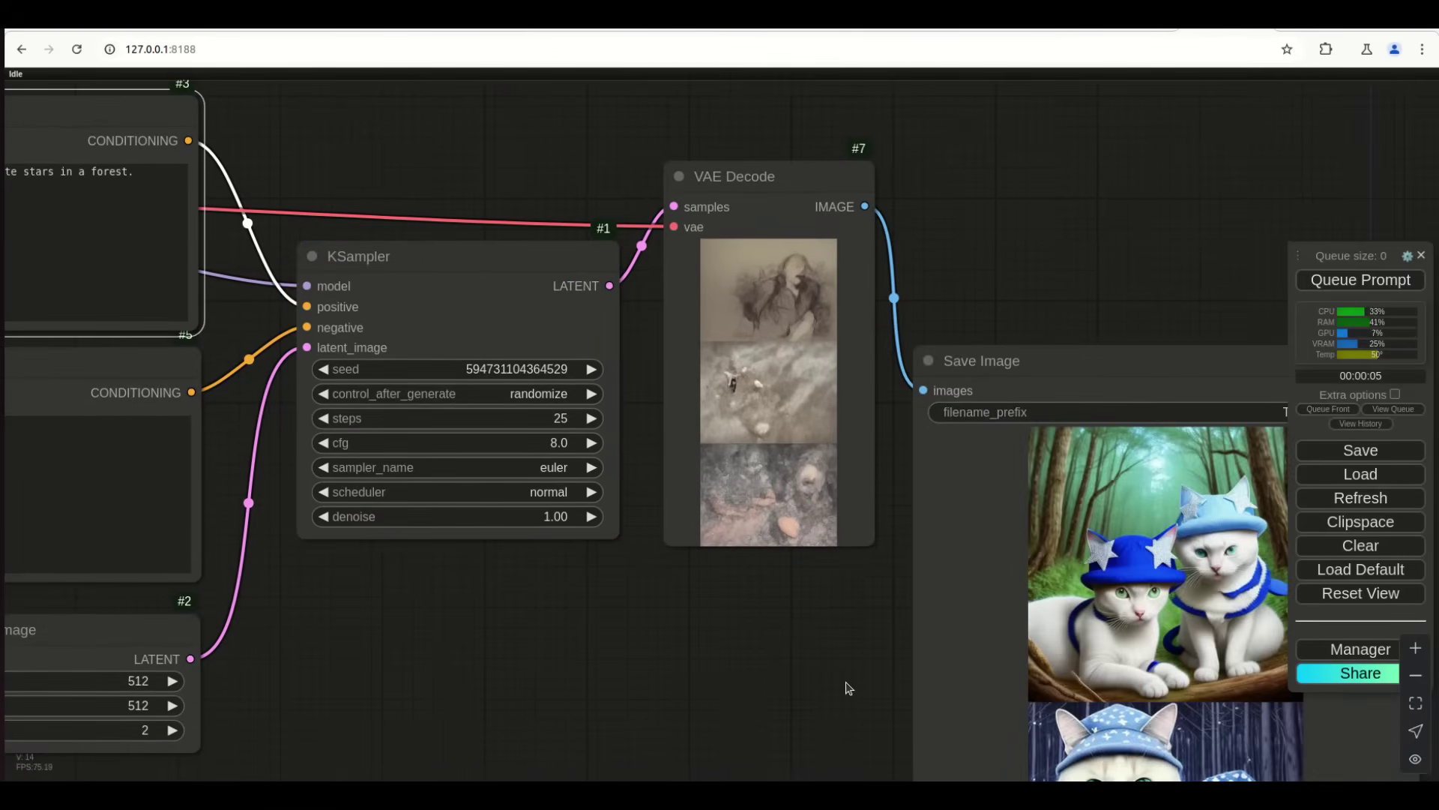
scroll(636, 443, down, 4)
scroll(636, 444, right, 2)
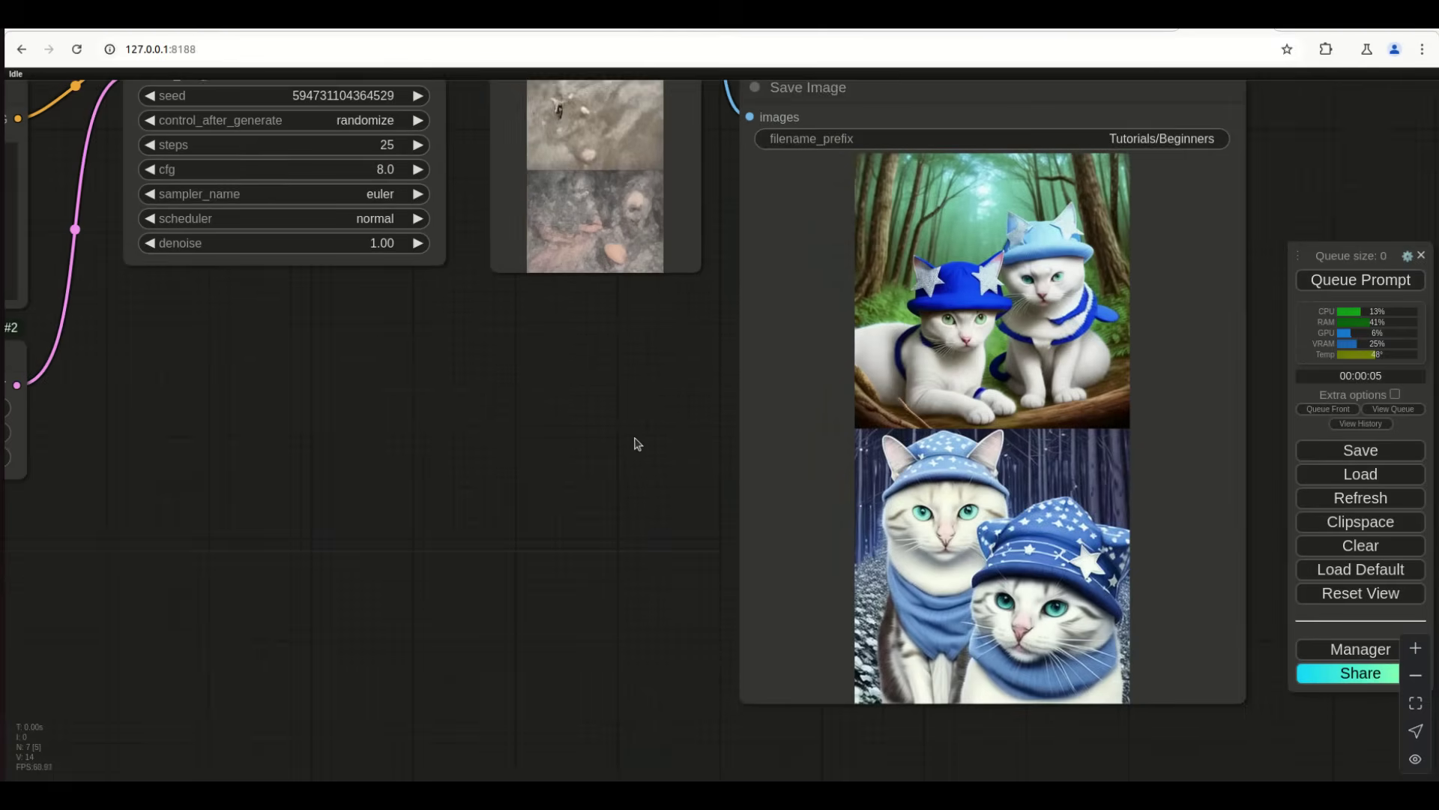
scroll(844, 662, up, 5)
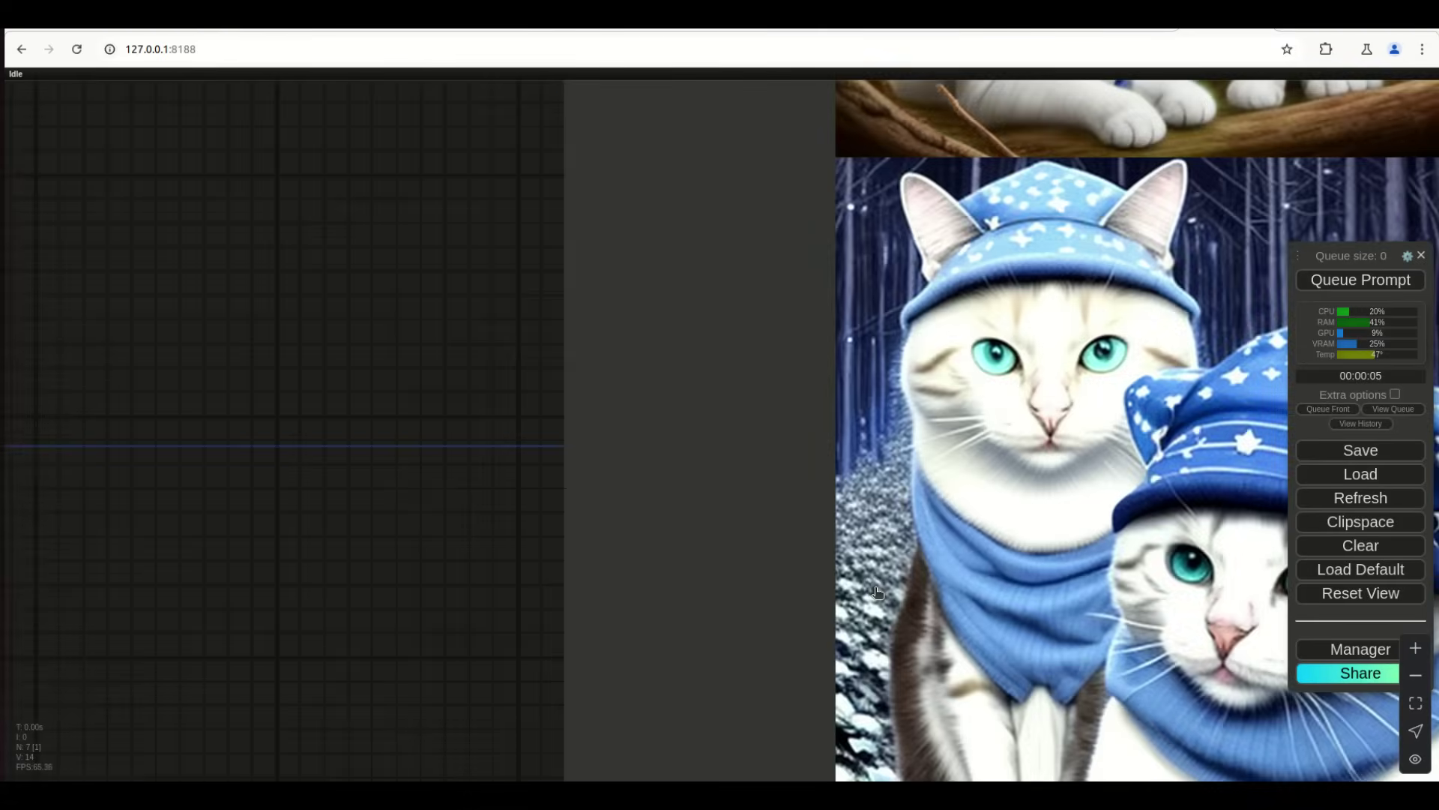
Change the positive prompt's setting to "in a evergreen forest." and queue a generation
scroll(878, 592, down, 5)
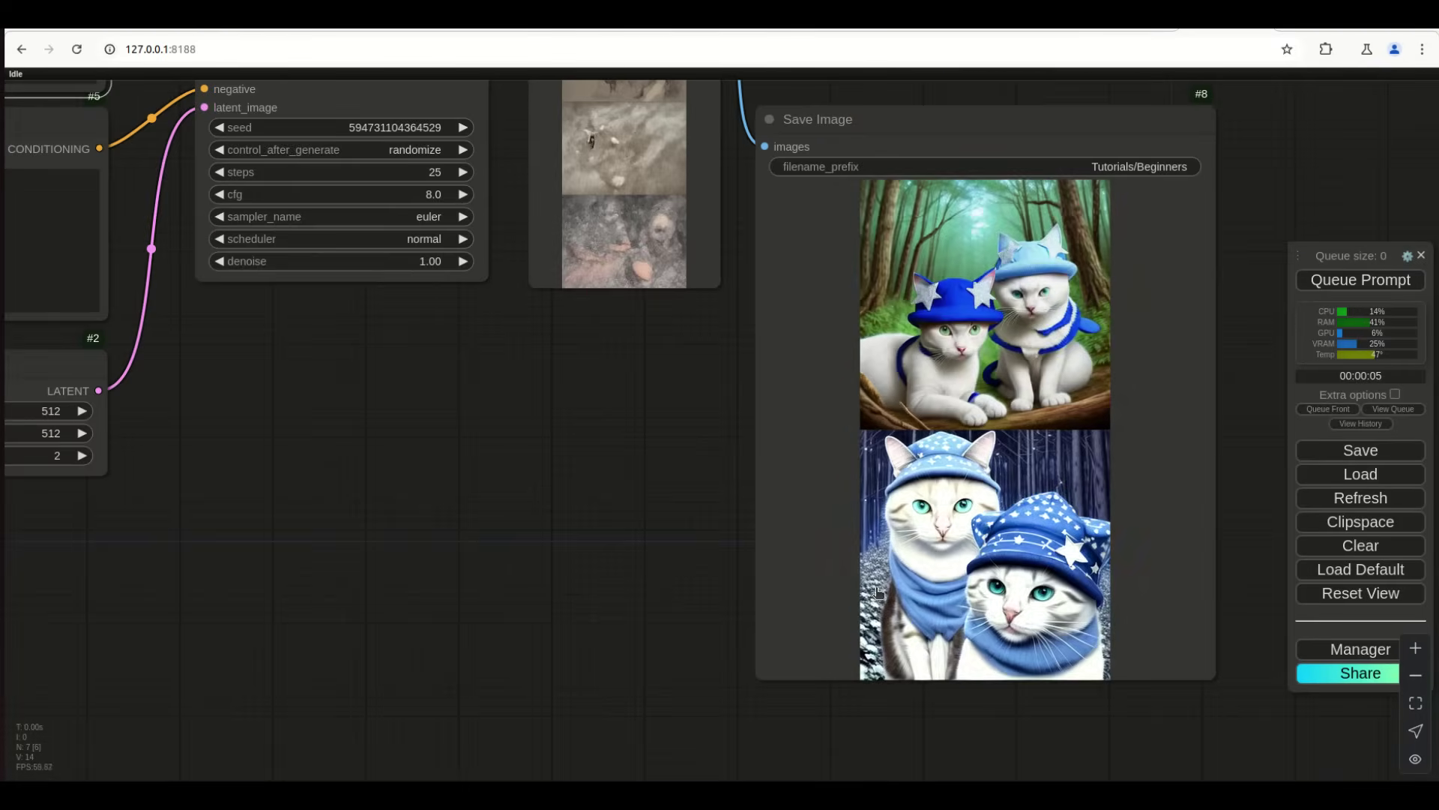
scroll(954, 240, up, 5)
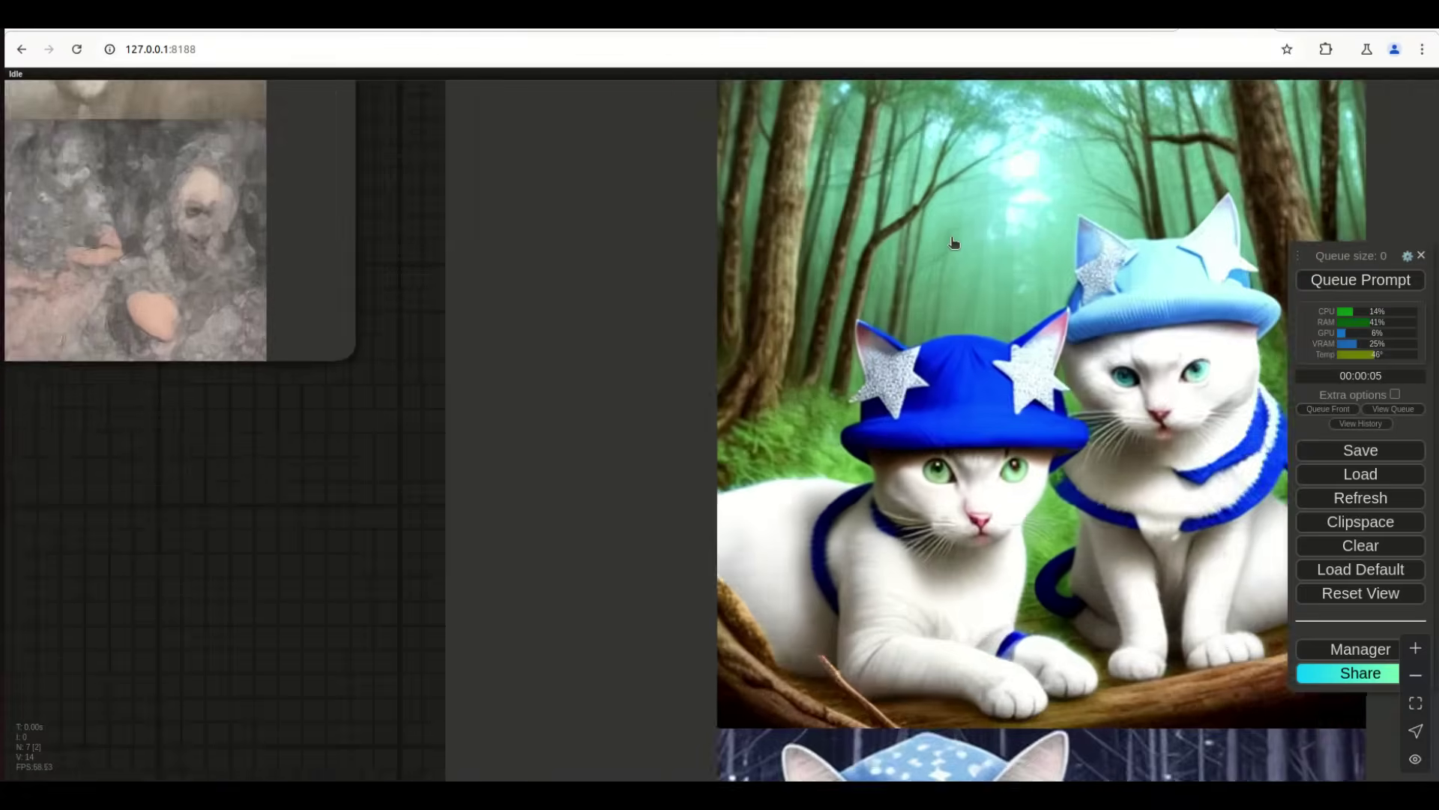
scroll(954, 242, down, 4)
drag(300, 465, 1005, 706)
scroll(1006, 707, down, 2)
scroll(844, 266, up, 6)
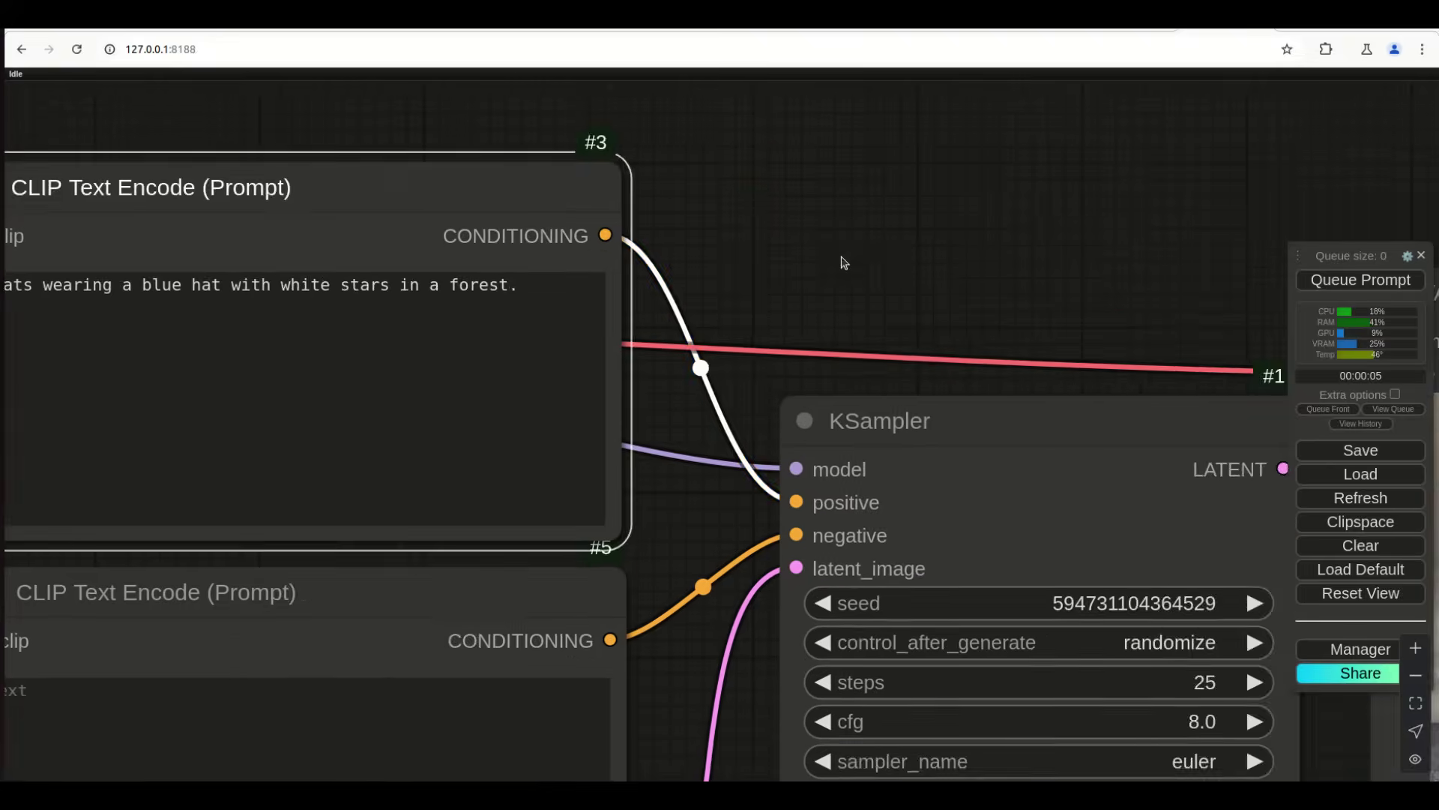
click(598, 323)
text(evergreen)
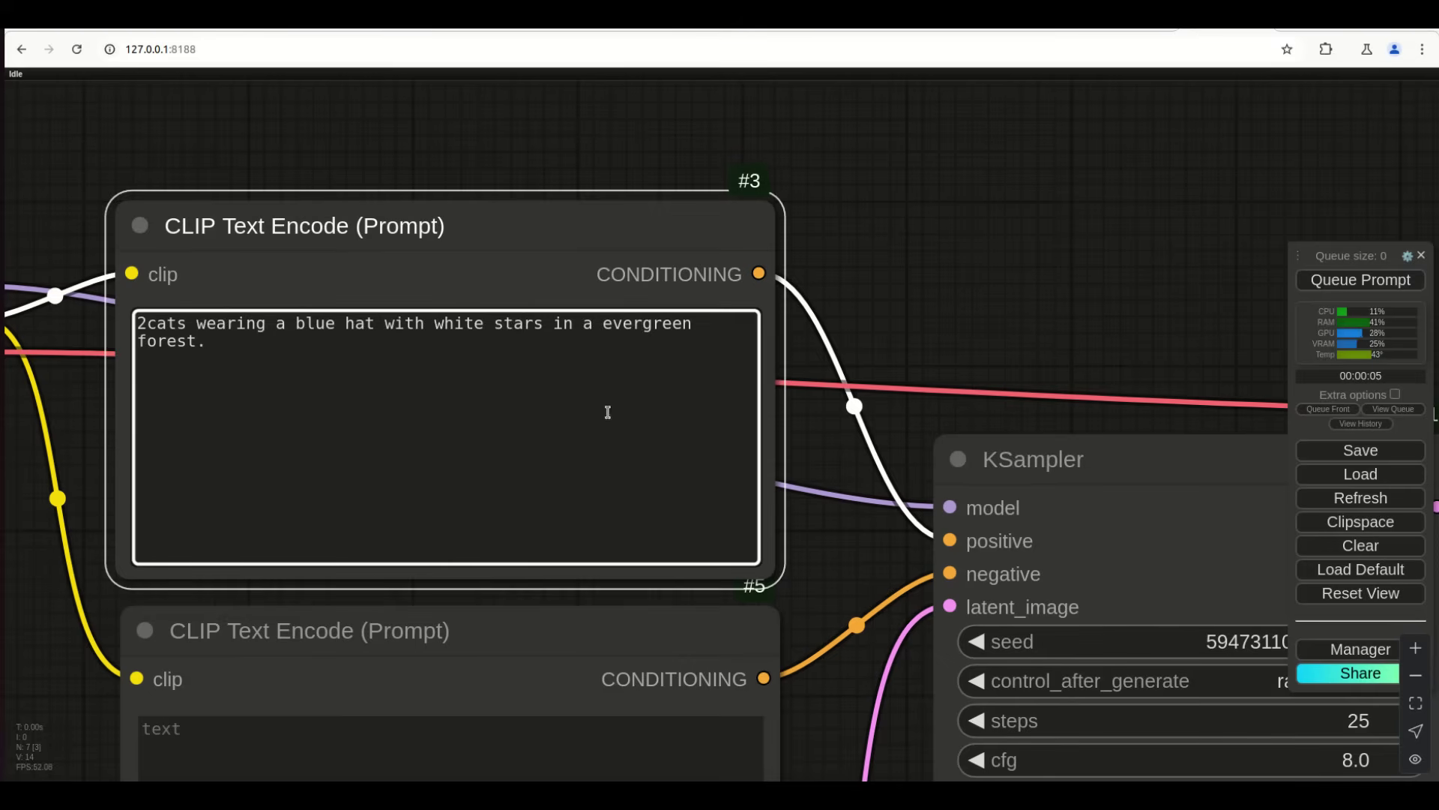
click(1393, 282)
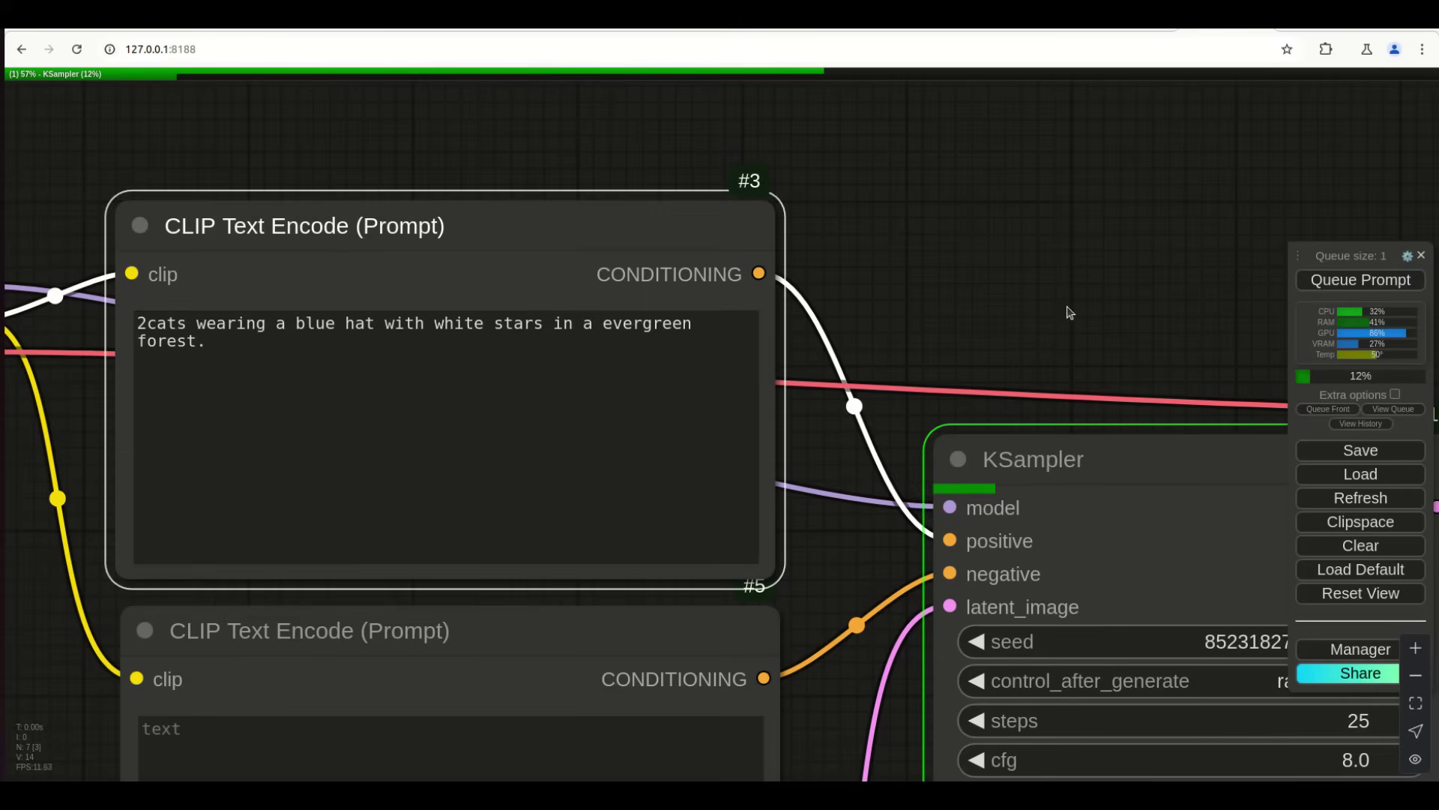
Examine the cats, hats and background in the images generated from the evergreen forest prompt
scroll(390, 375, down, 5)
drag(1052, 750, 744, 585)
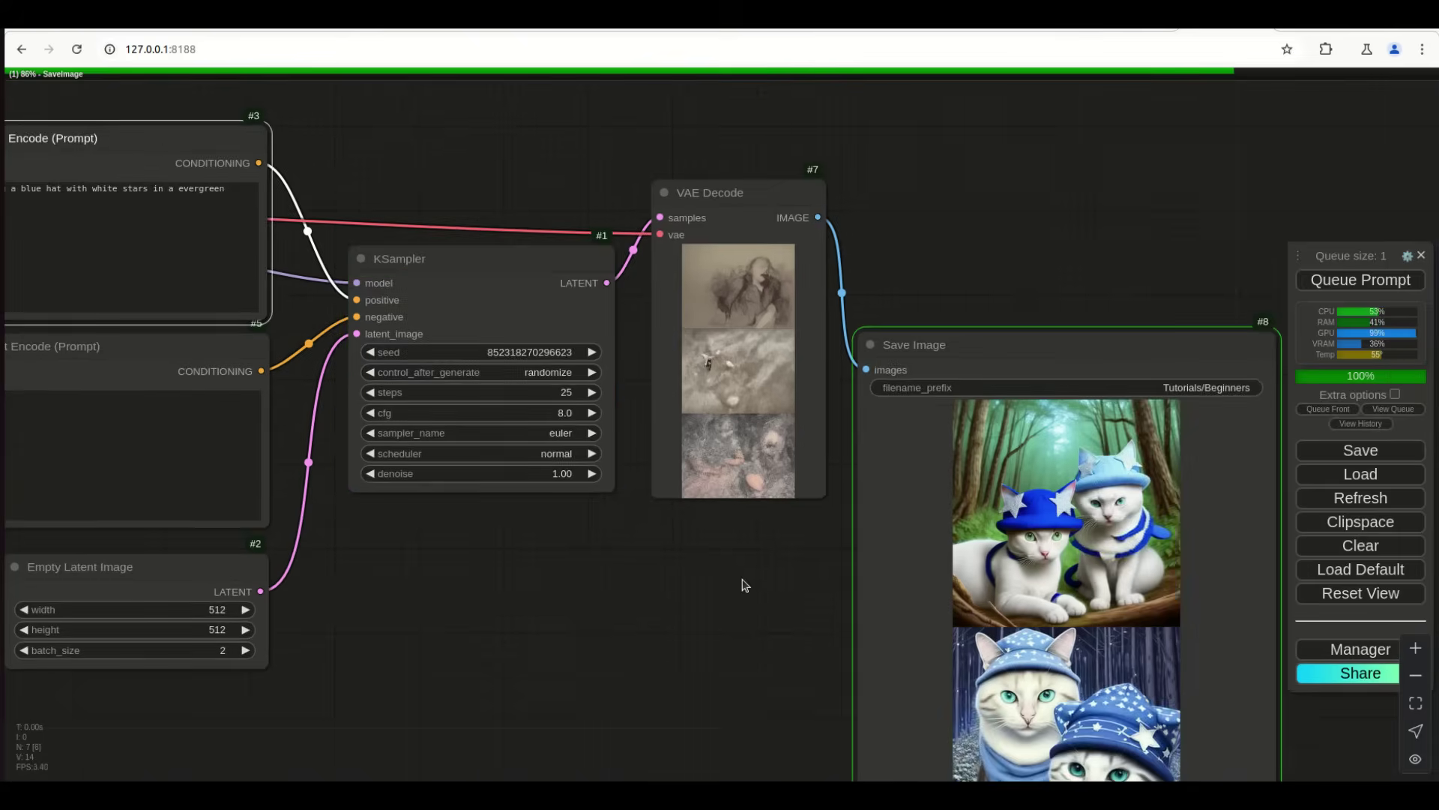
drag(774, 665, 705, 611)
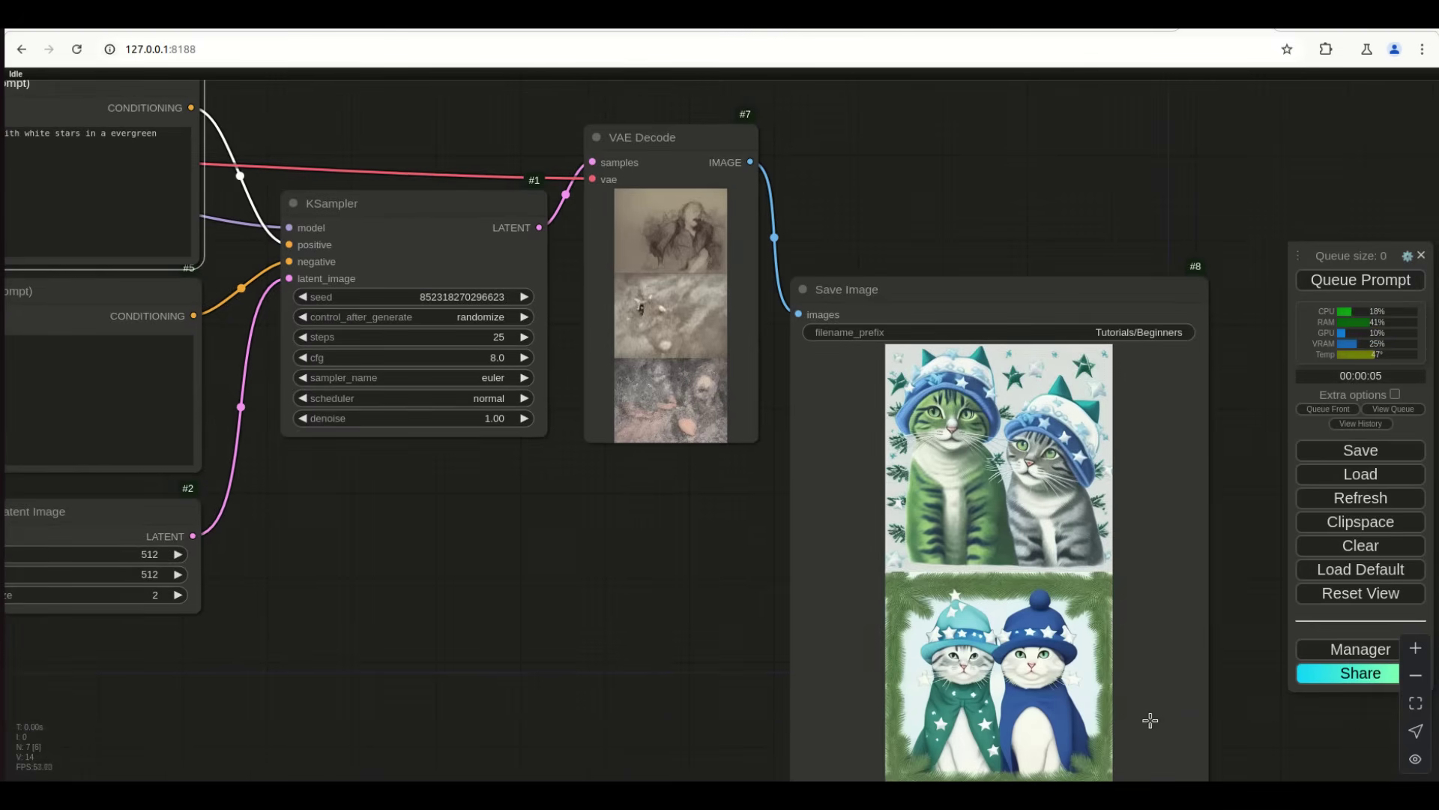
scroll(1149, 719, up, 5)
scroll(1151, 720, up, 1)
scroll(1151, 720, down, 3)
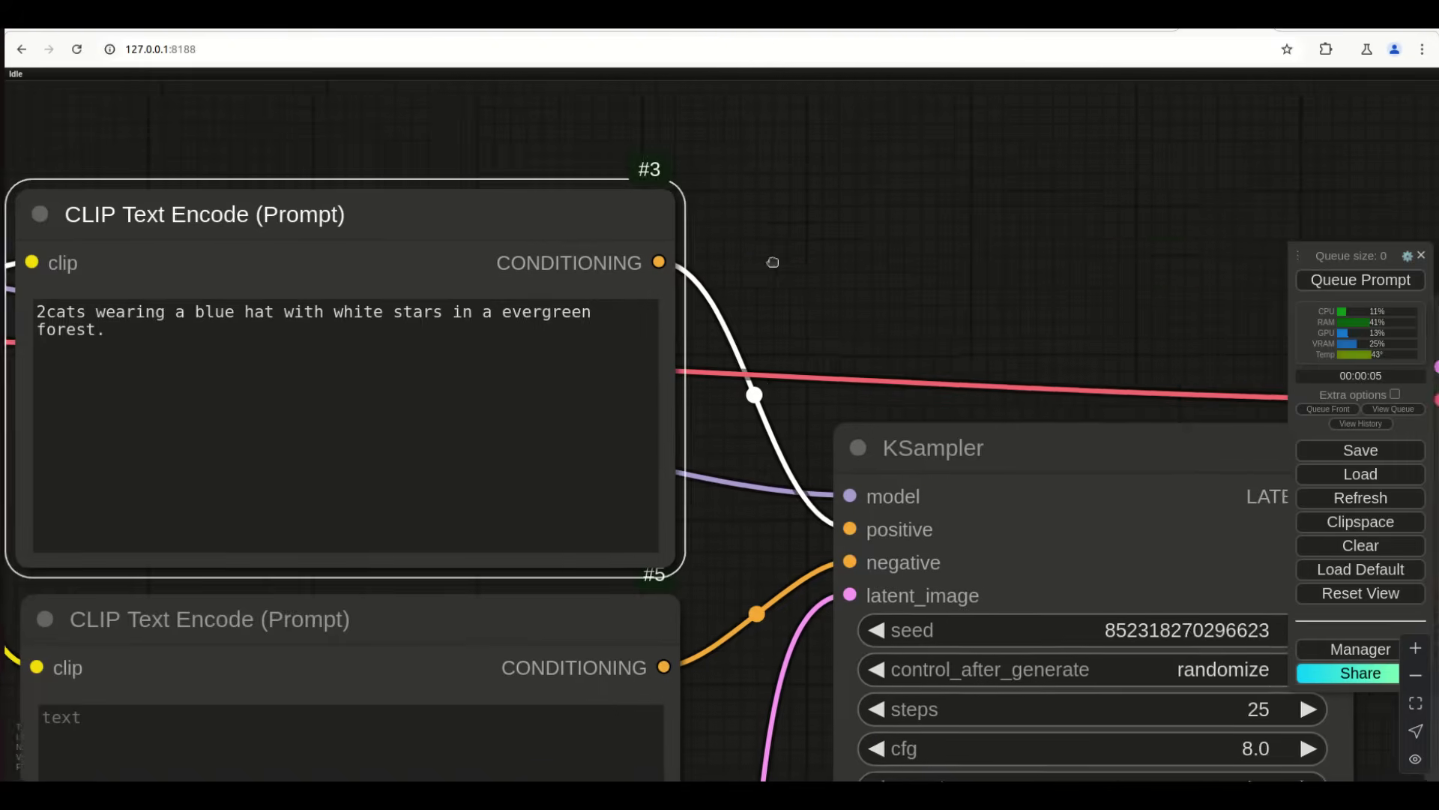
drag(771, 260, 588, 115)
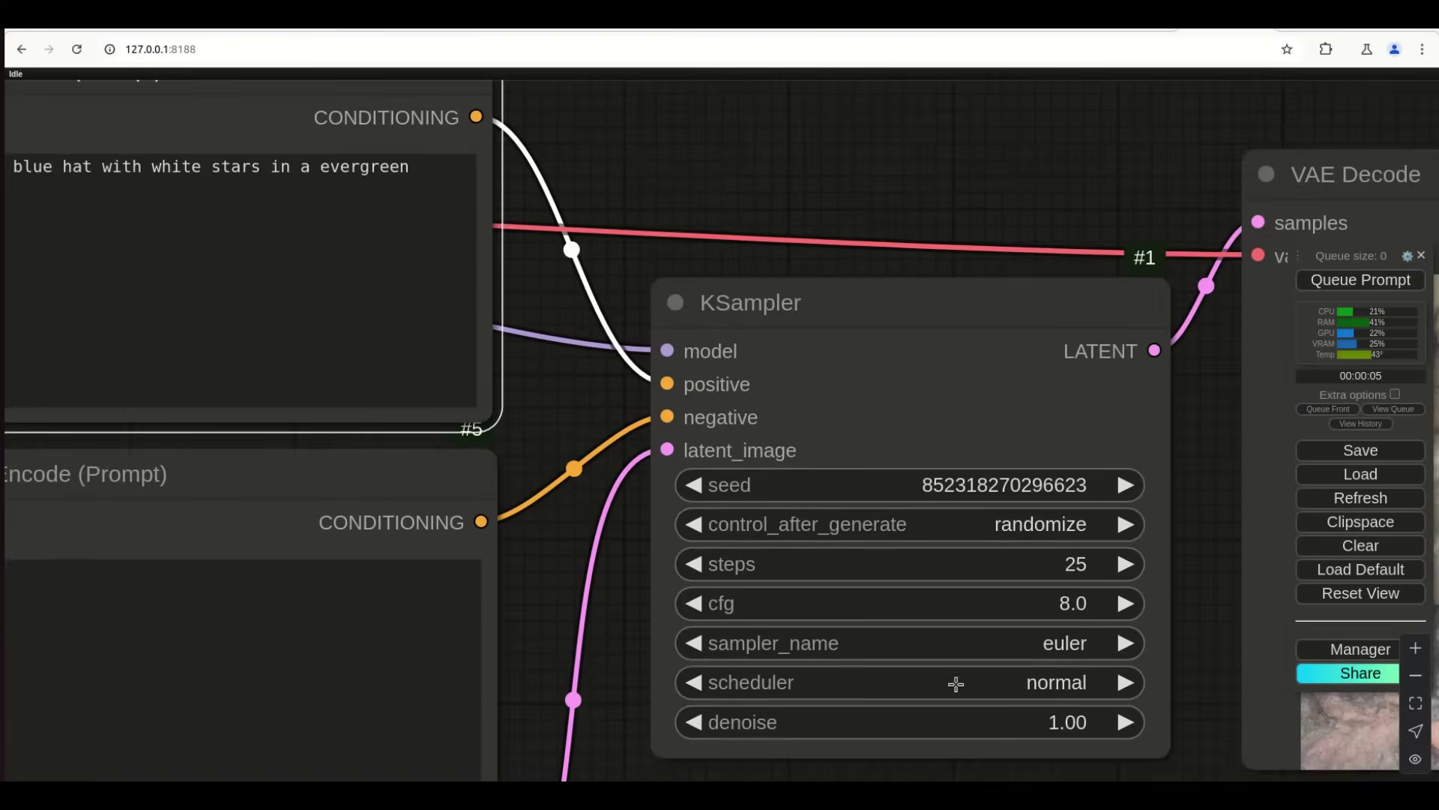
scroll(1141, 752, down, 4)
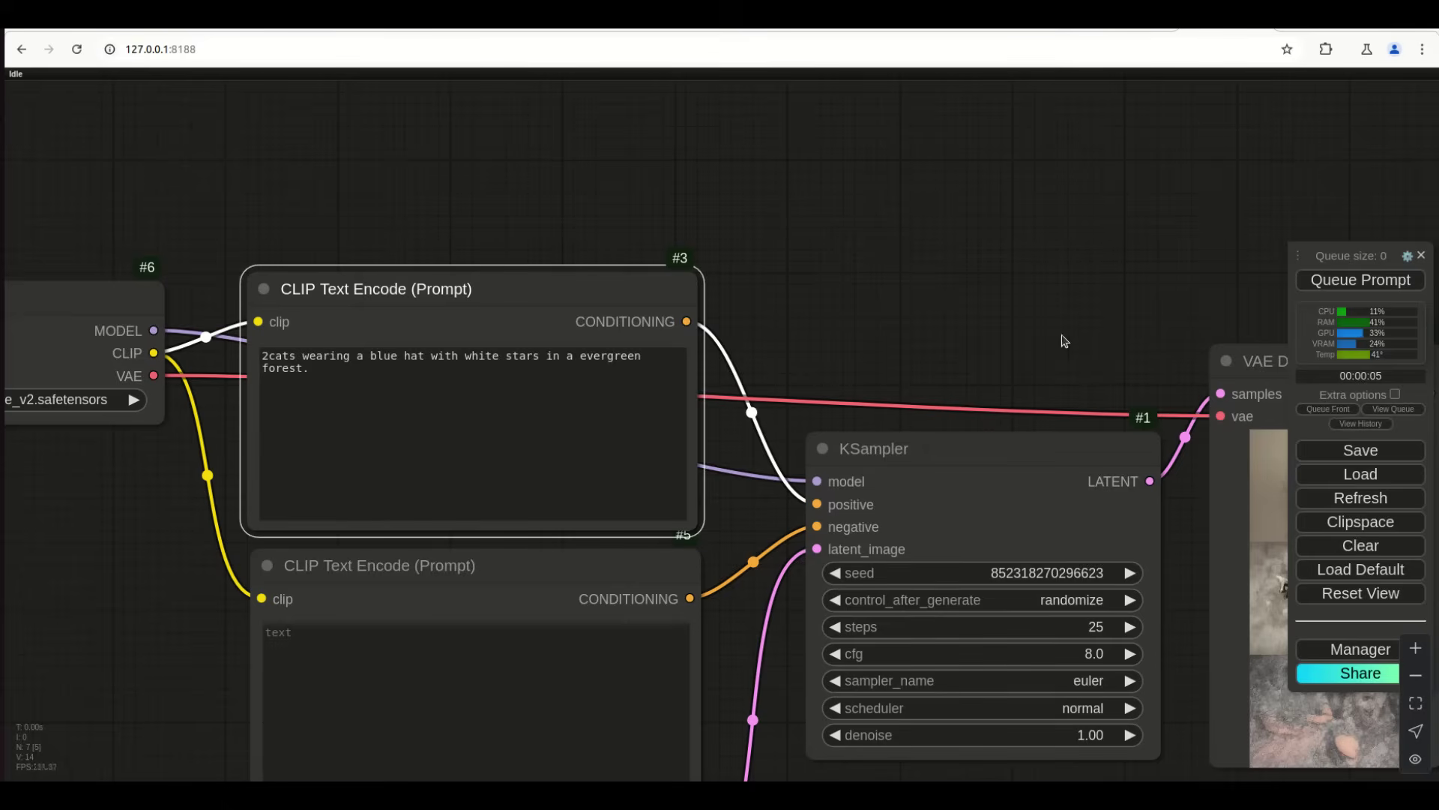
drag(1184, 645, 700, 330)
drag(624, 597, 427, 596)
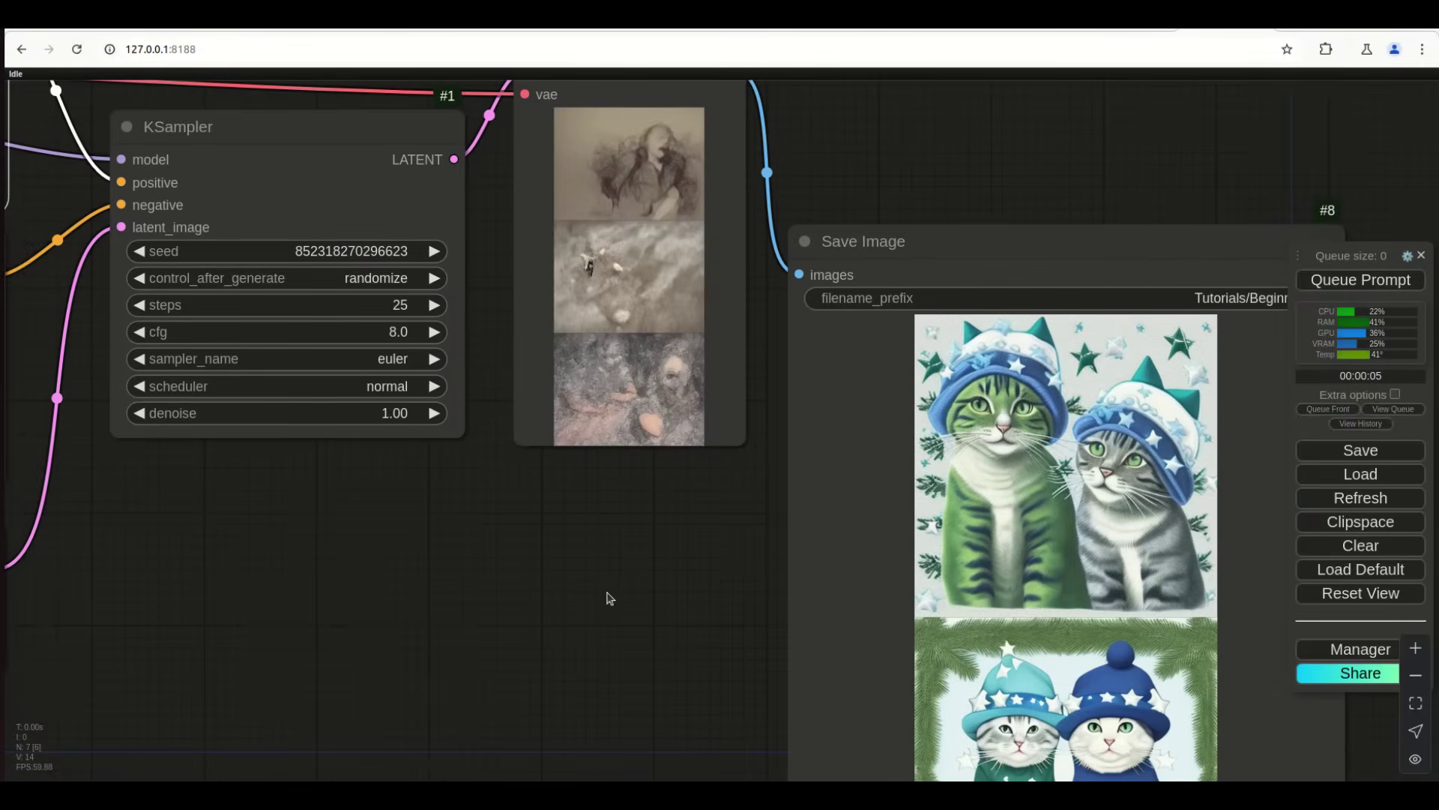
drag(616, 634, 1192, 779)
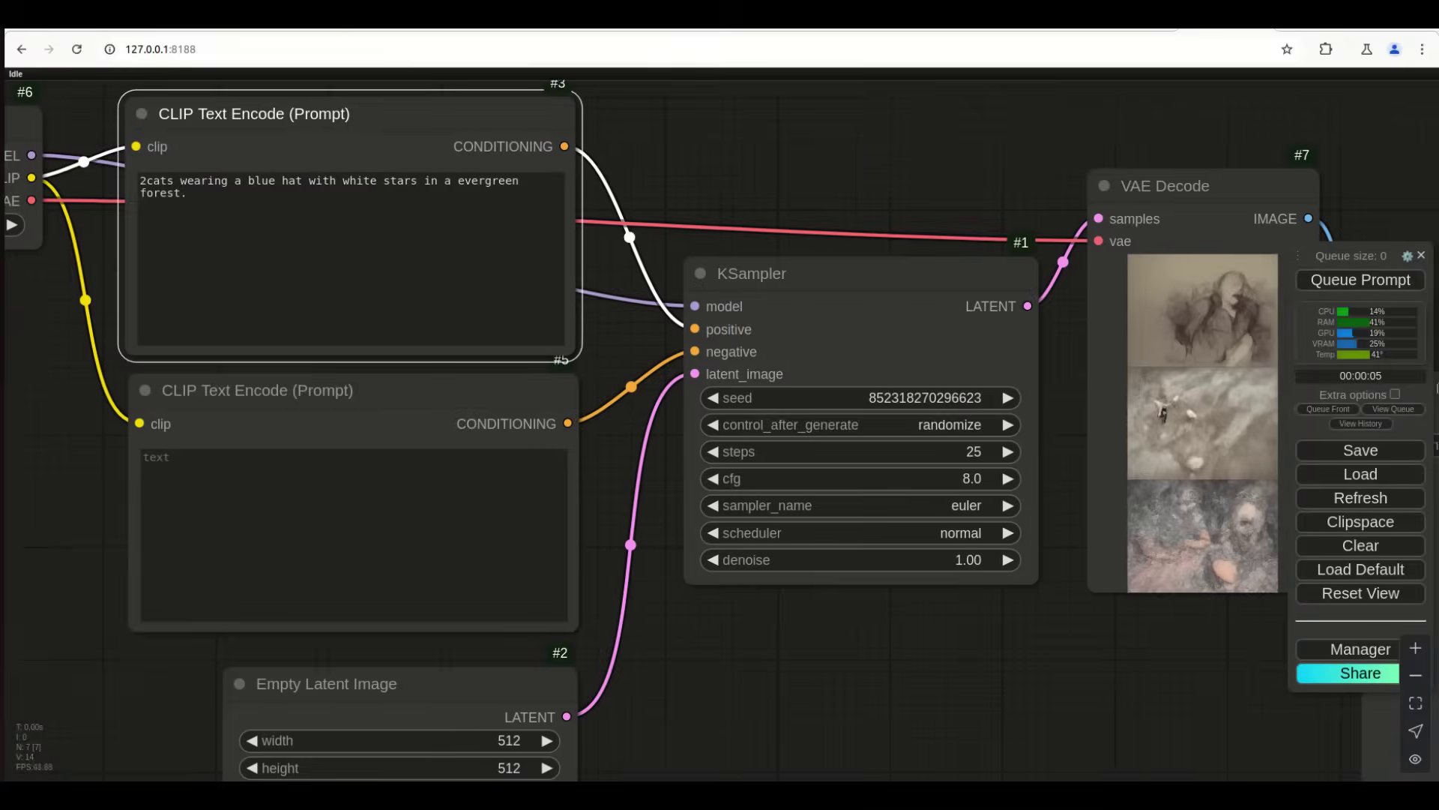
Reword the positive prompt to "In a evergreen forest there are 2cats wearing a blue hat with white stars" and queue a generation
drag(758, 182, 1045, 553)
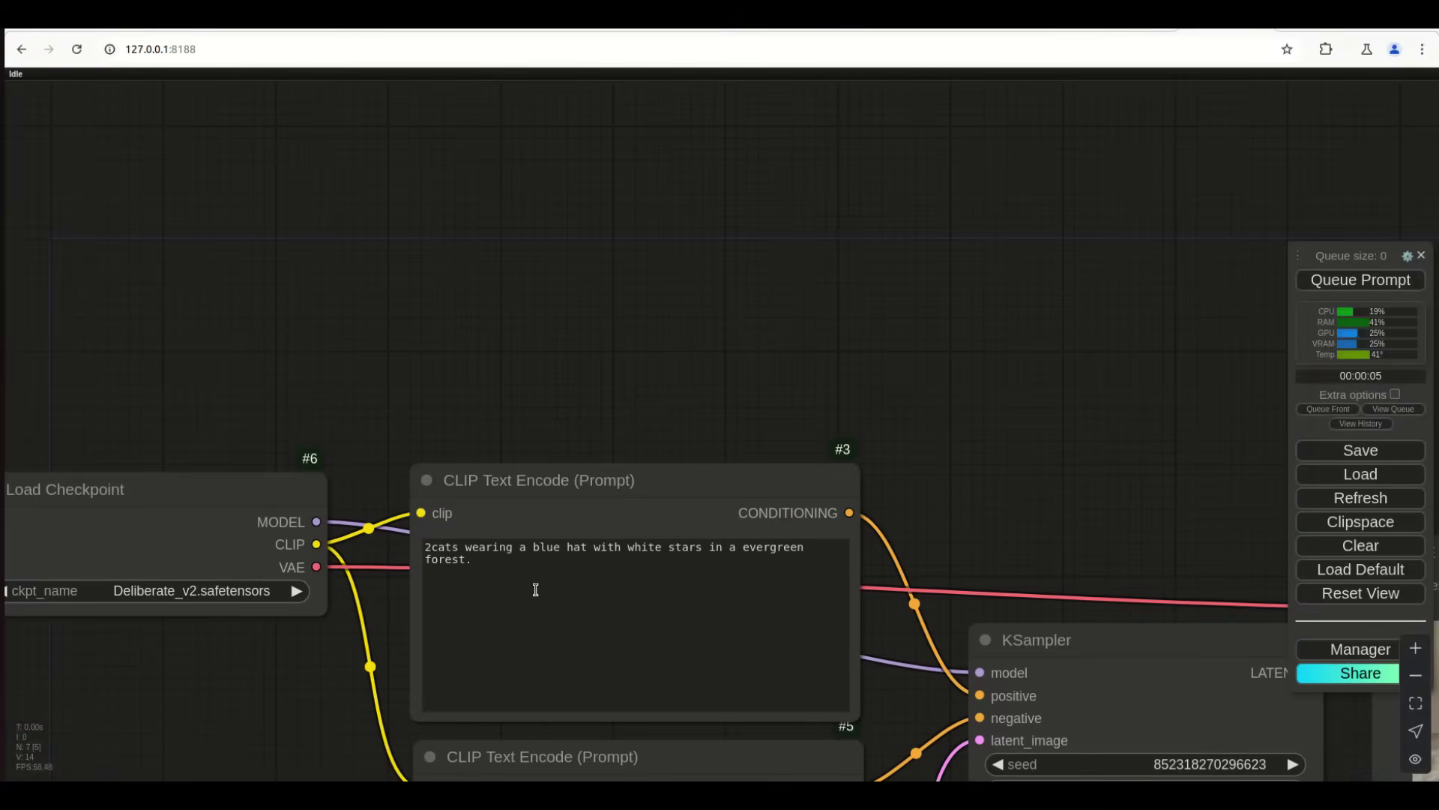
drag(705, 552, 434, 545)
key(BackSpace)
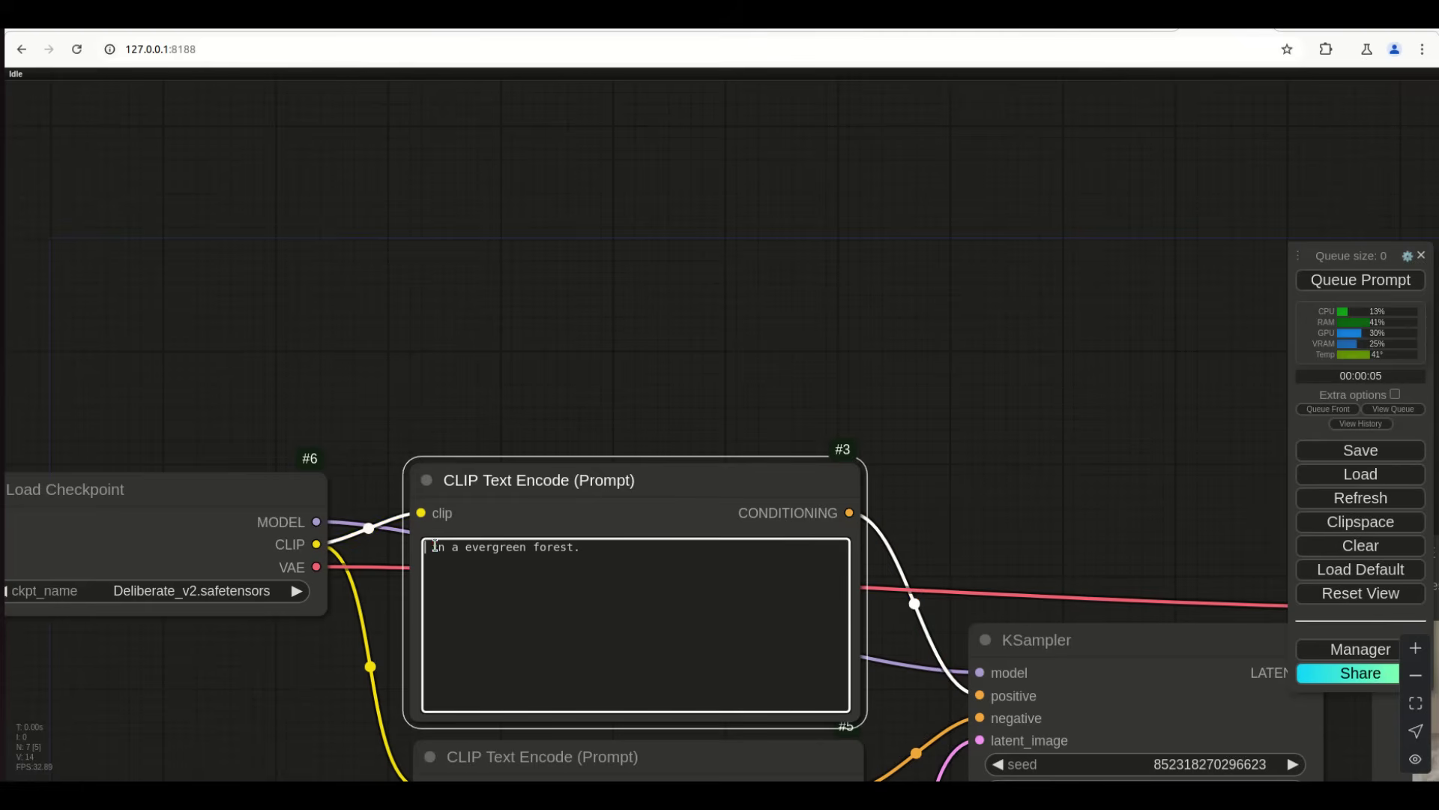
key(BackSpace)
key(BackSpace)
text(I)
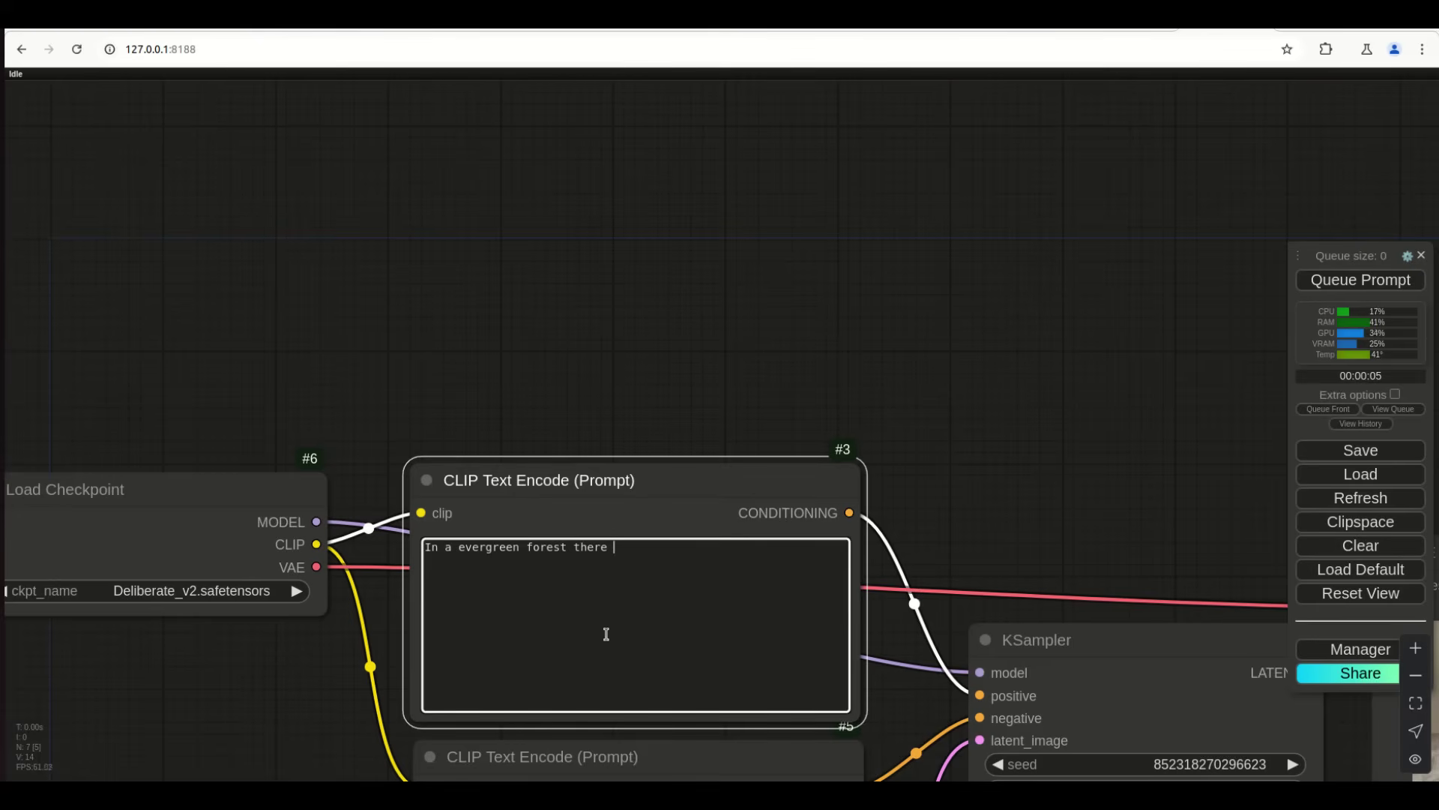
text(2cats wearing a blue hat with white stars)
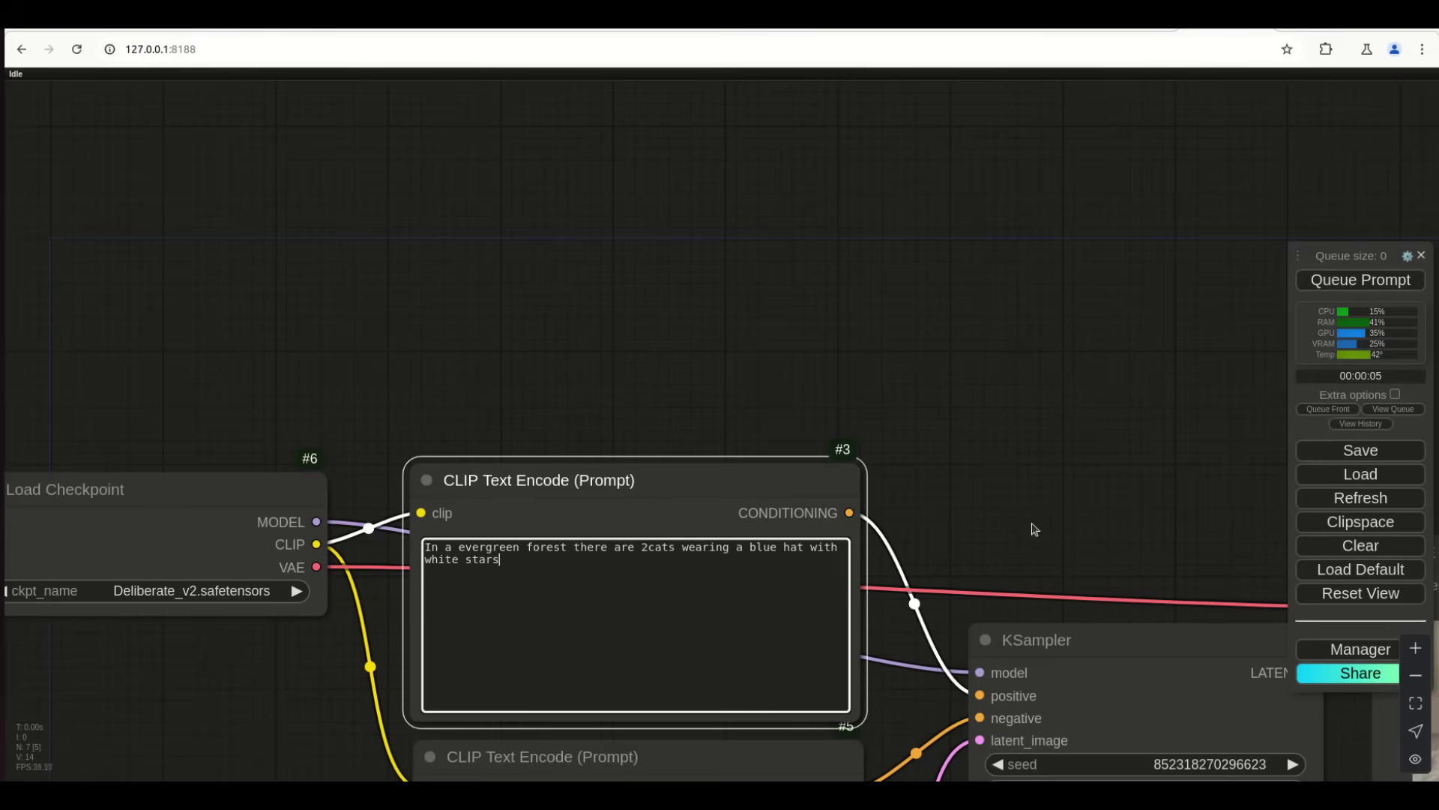
click(1323, 281)
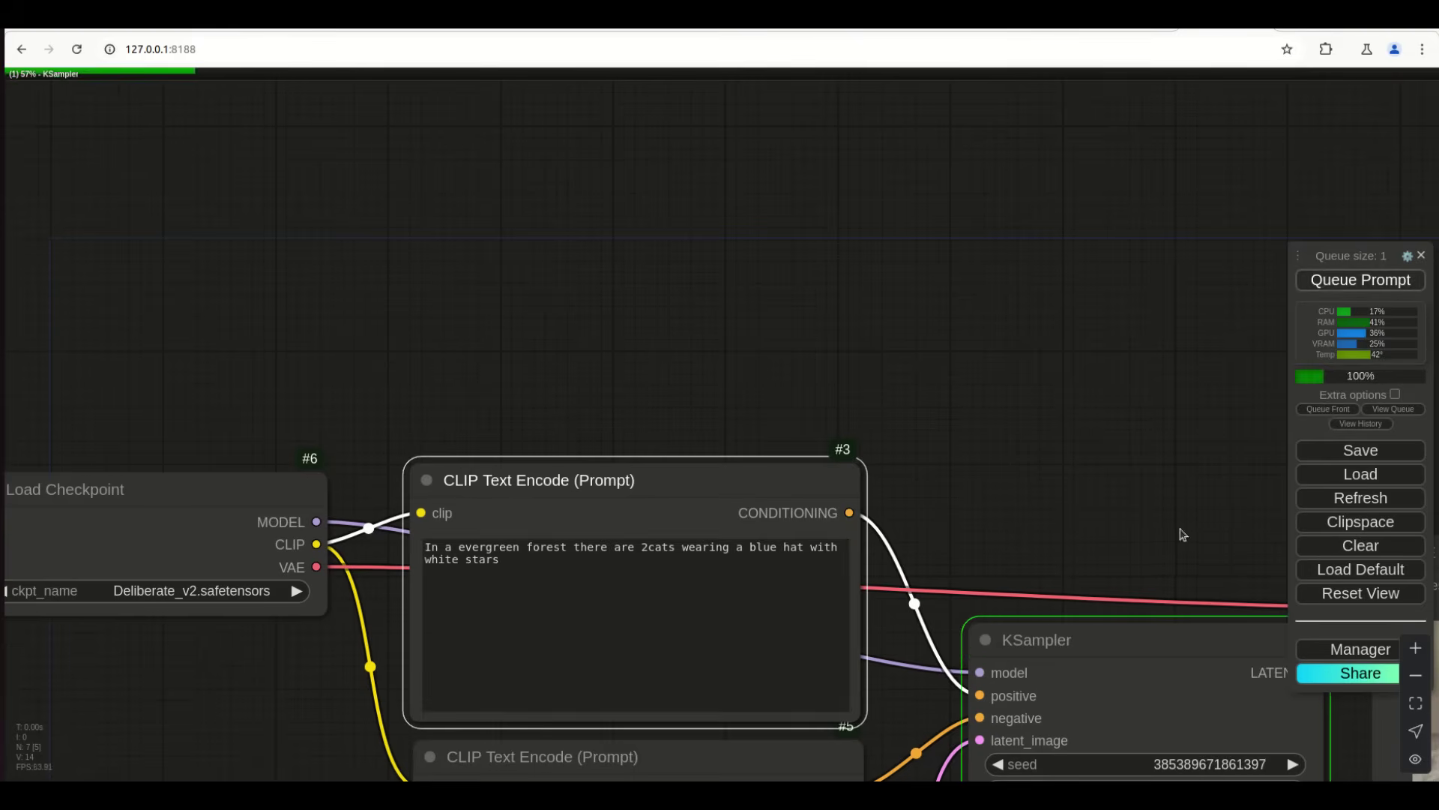
Move the VAE Decode node up to the KSampler's upper edge and shrink its height to the connector rows
drag(825, 269, 811, 262)
drag(1186, 541, 845, 273)
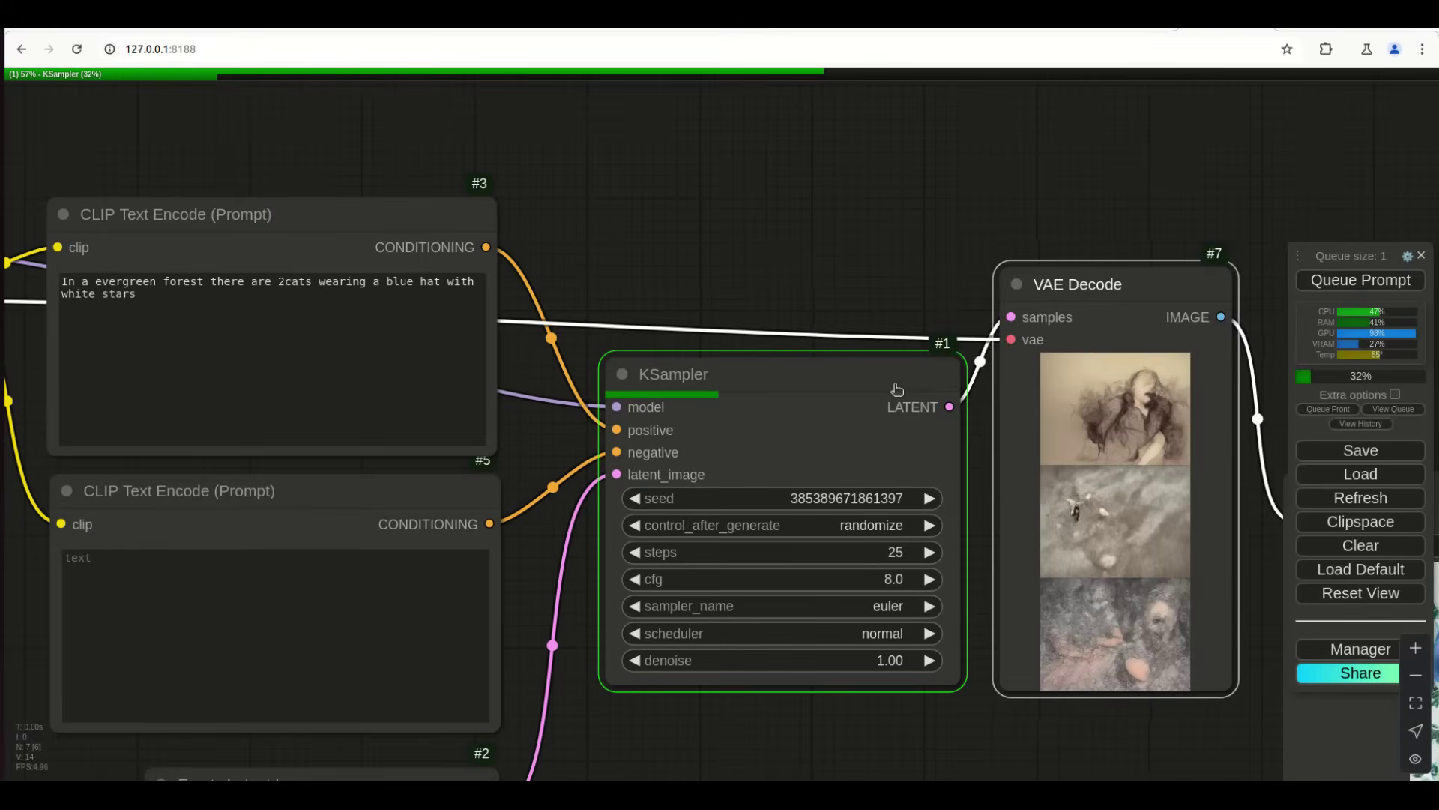
drag(958, 453, 918, 438)
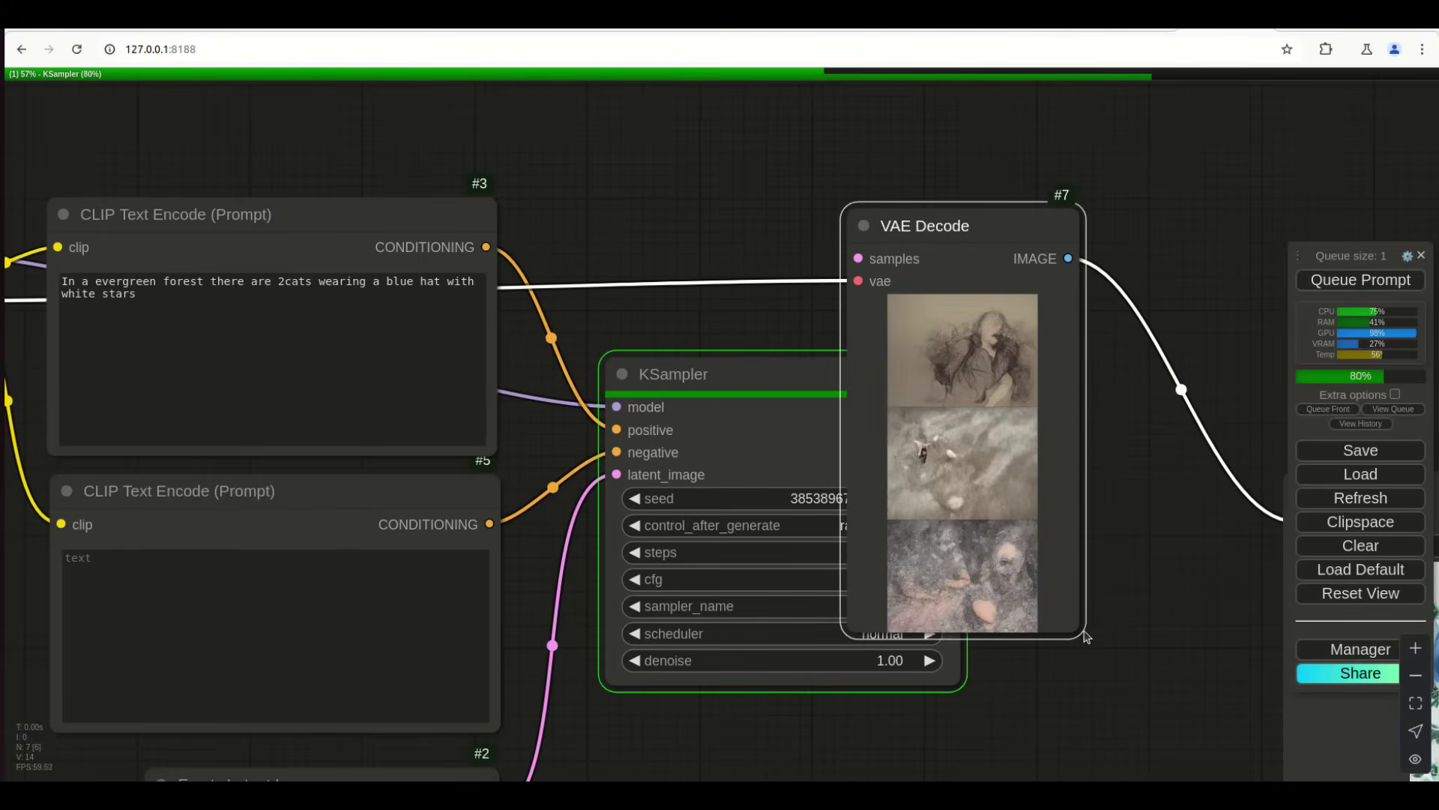
drag(1089, 639, 552, 305)
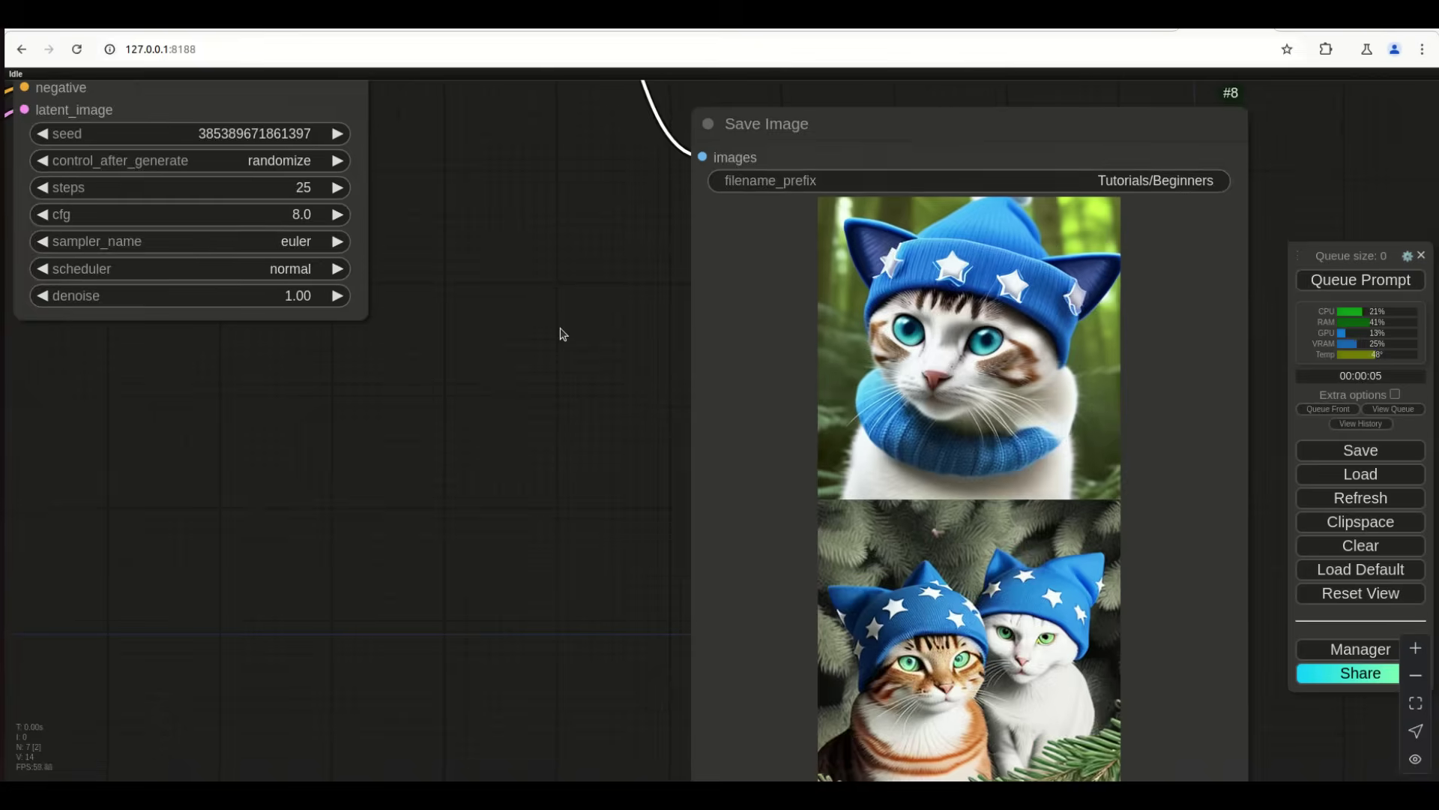
Replace "evergreen forest" with "rainforest" in the positive prompt and queue a generation
scroll(562, 331, down, 5)
drag(565, 443, 754, 571)
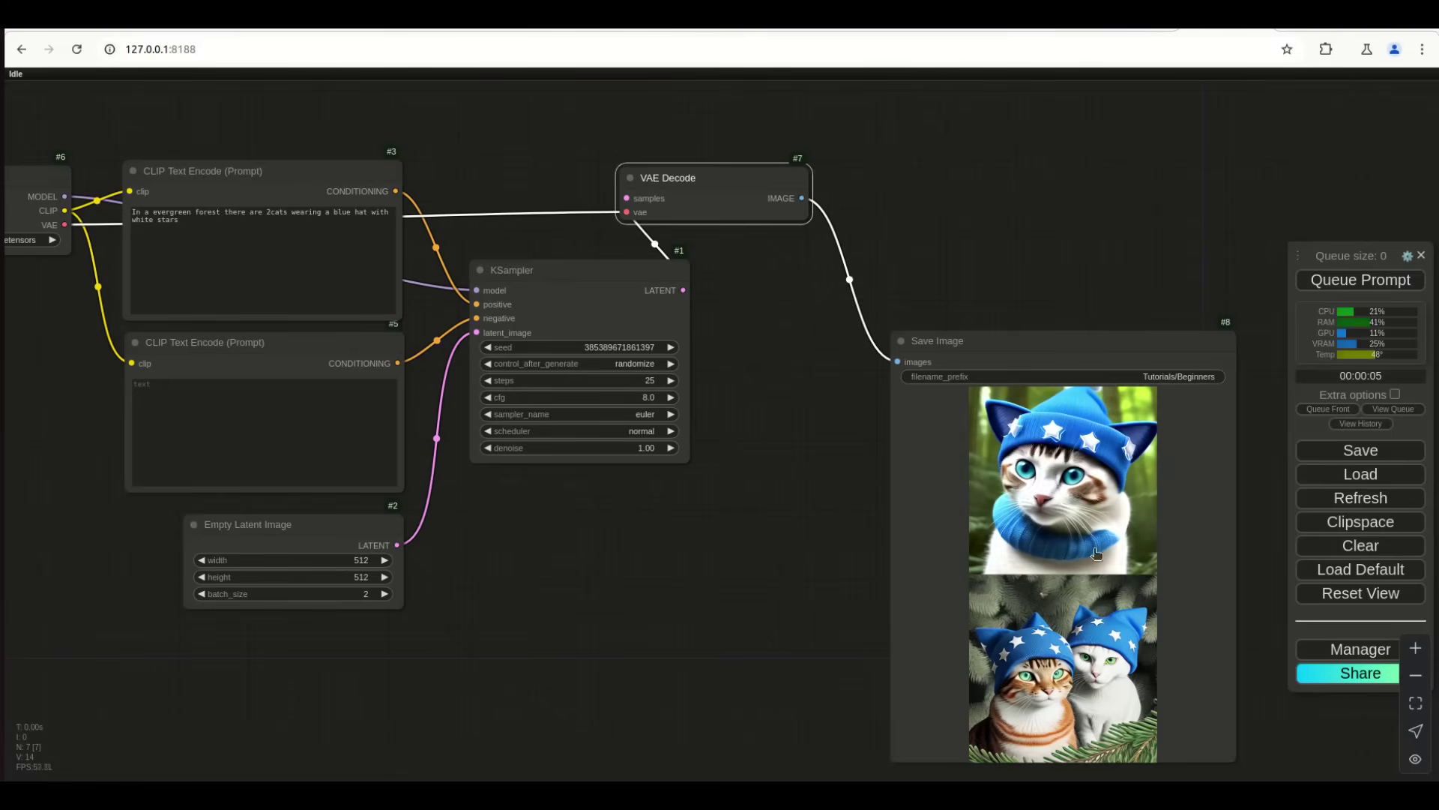
scroll(1154, 731, up, 6)
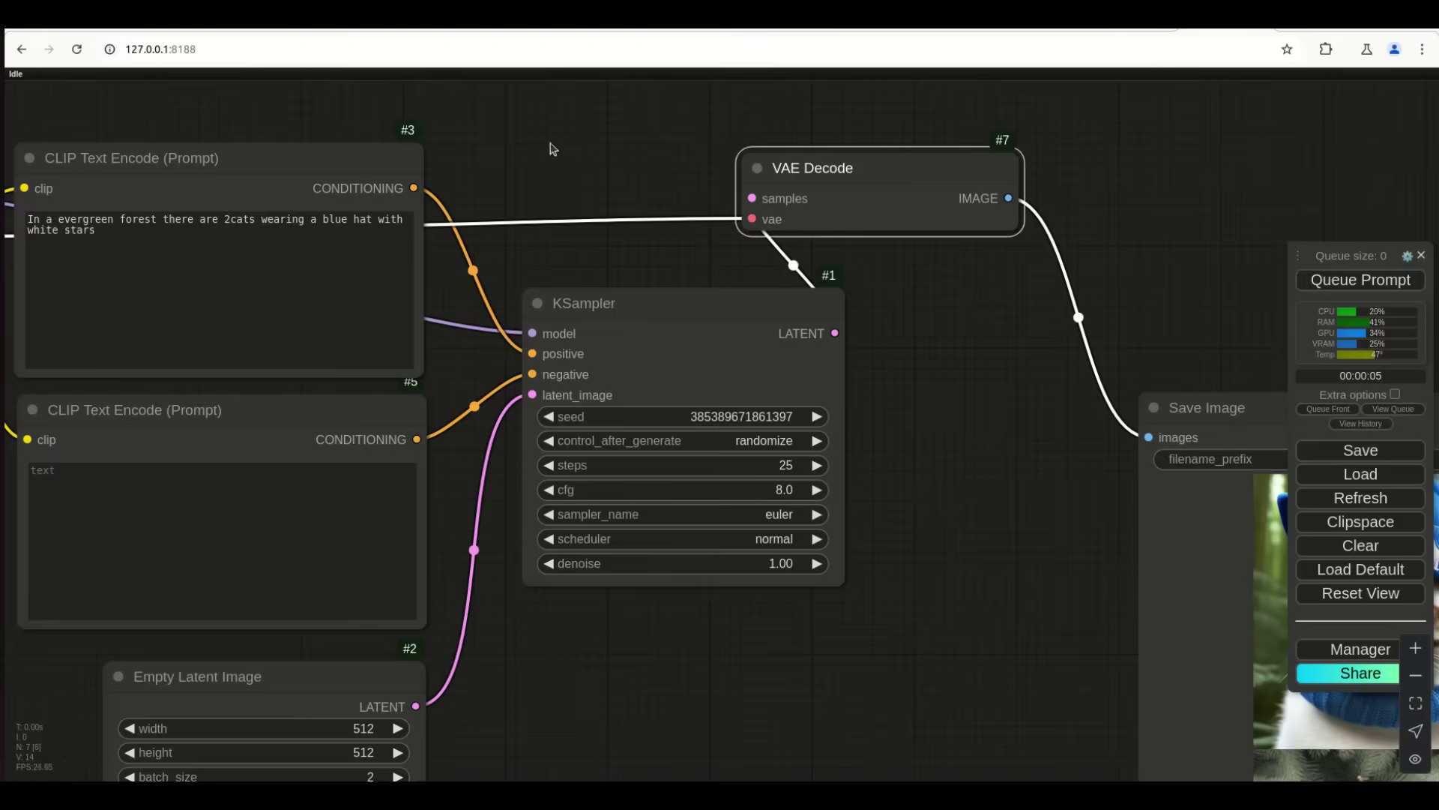
drag(552, 144, 671, 227)
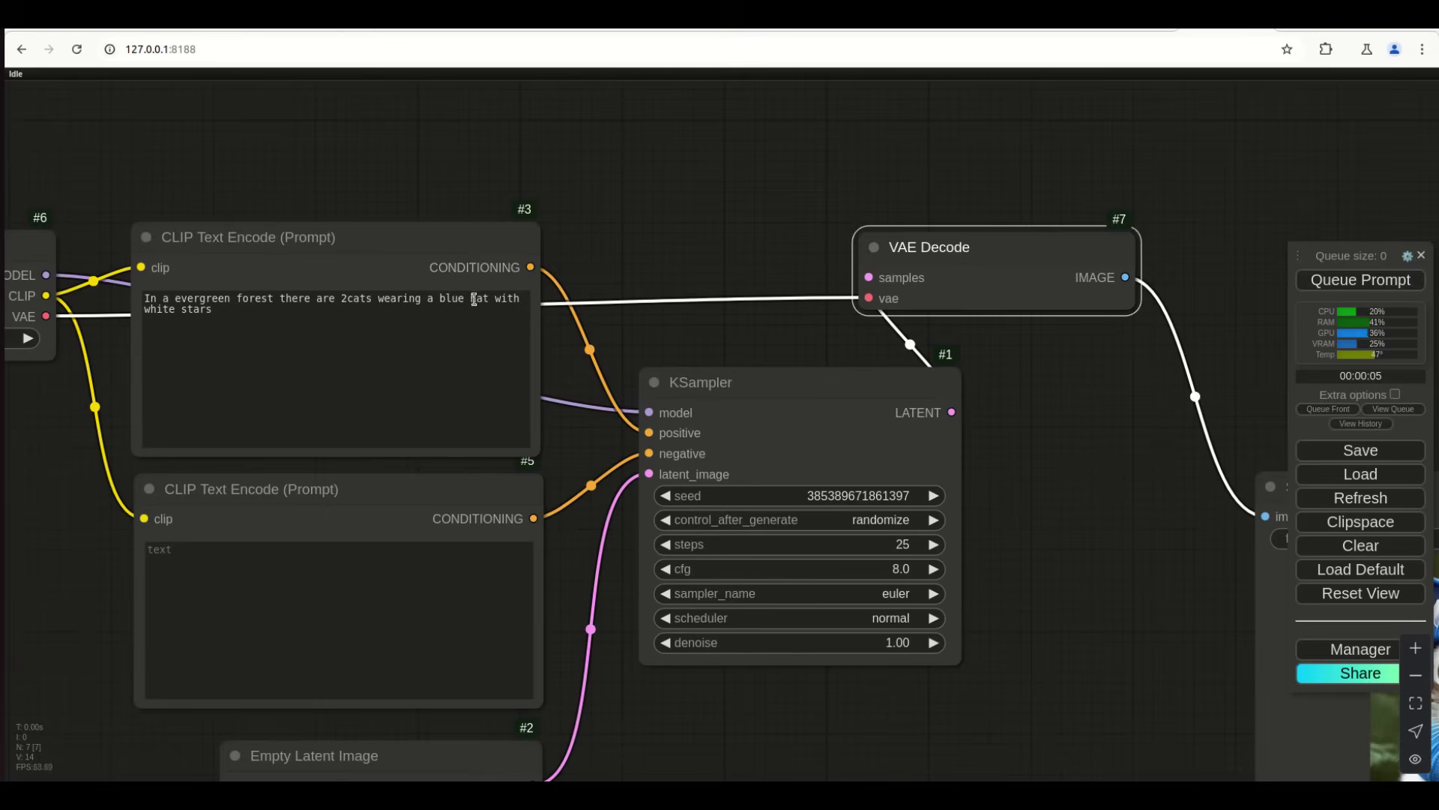
drag(229, 298, 182, 292)
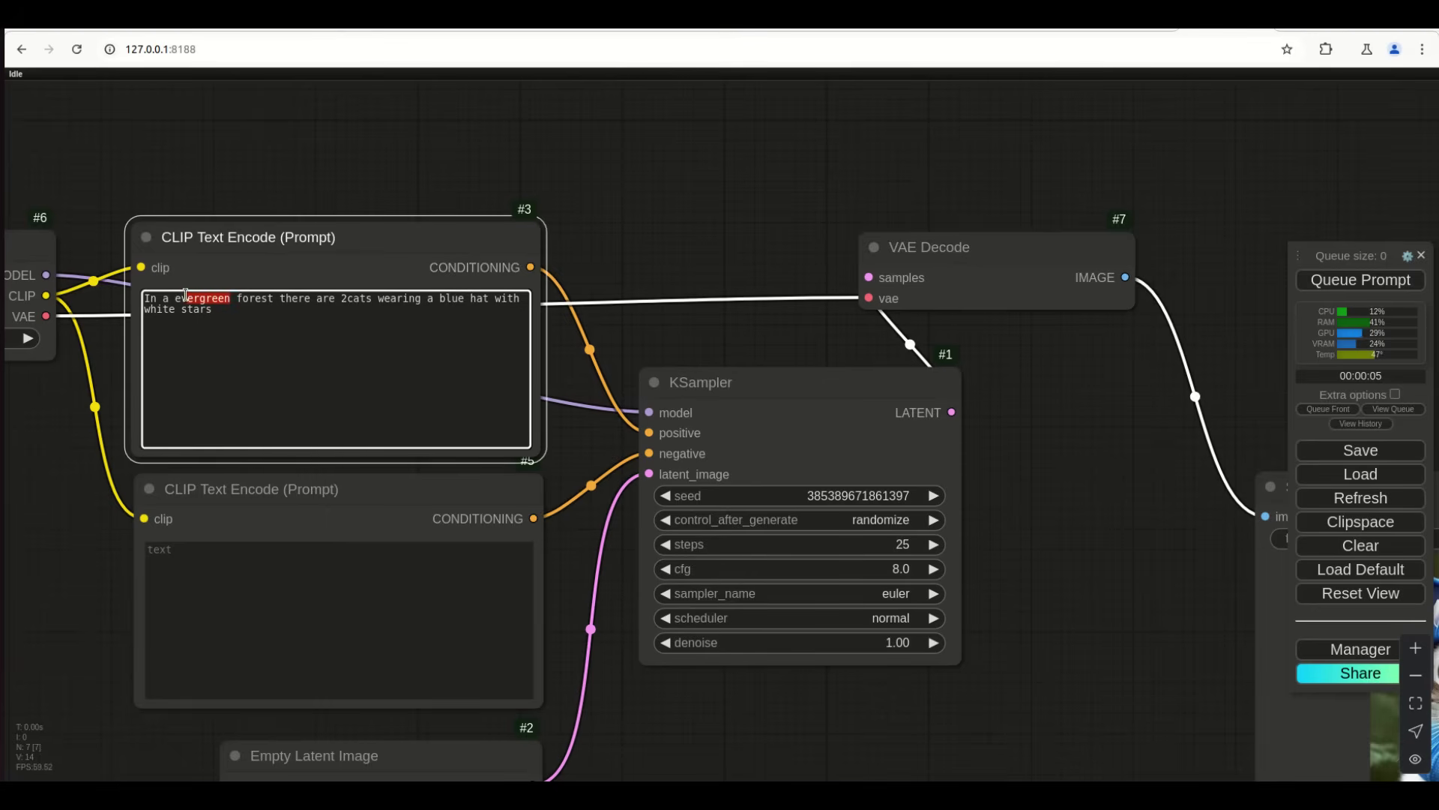
key(BackSpace)
key(BackSpace)
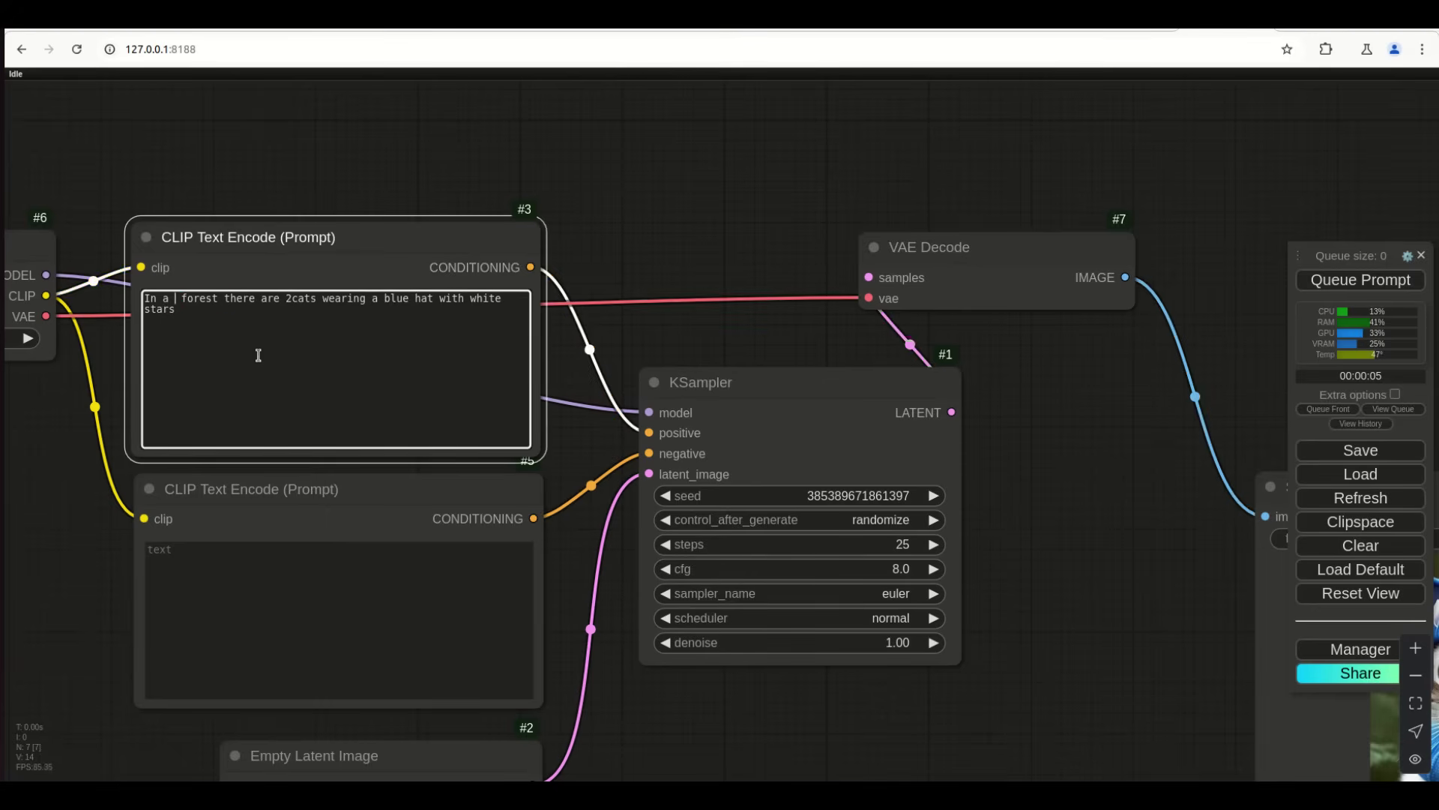
text(rain)
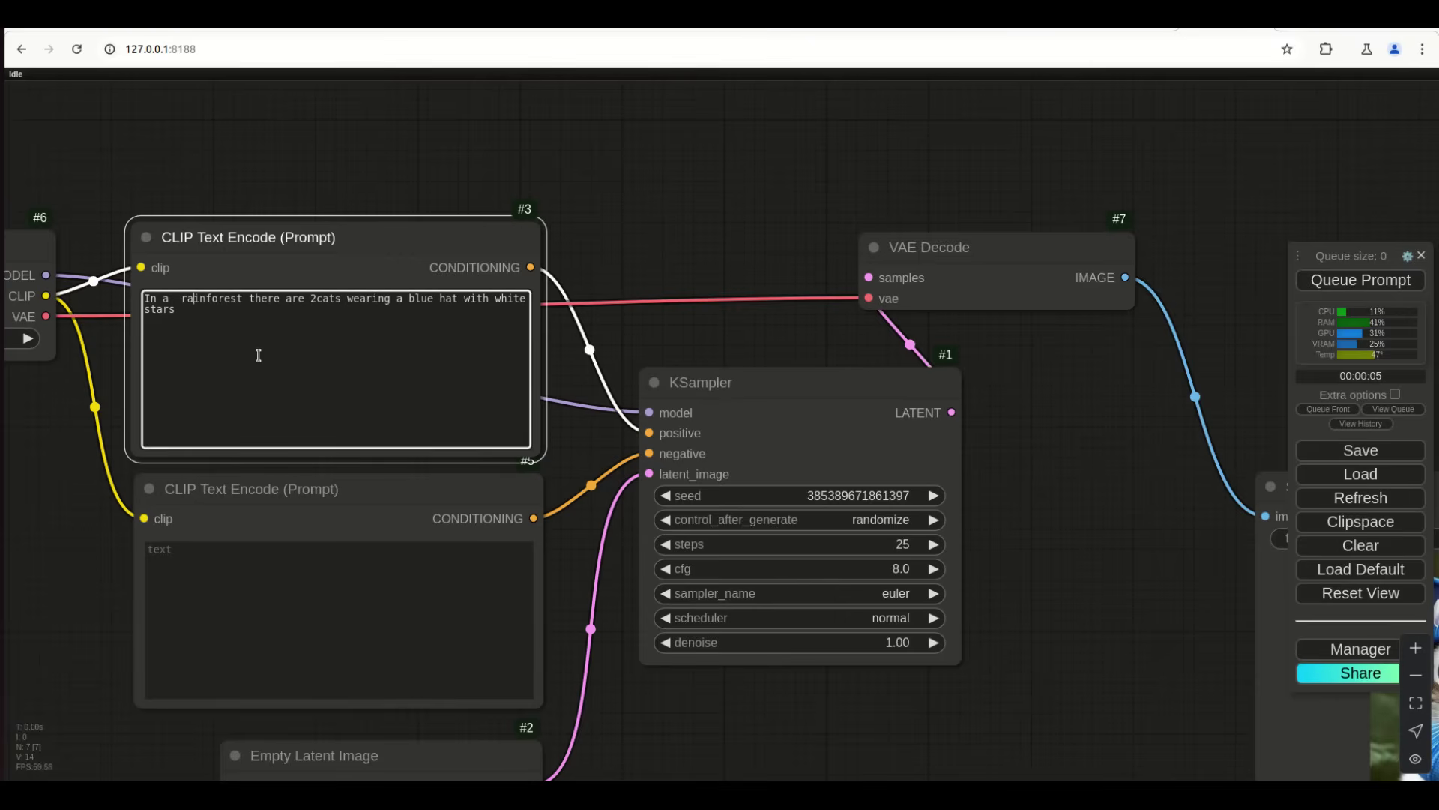
key(BackSpace)
key(ctrl+Return)
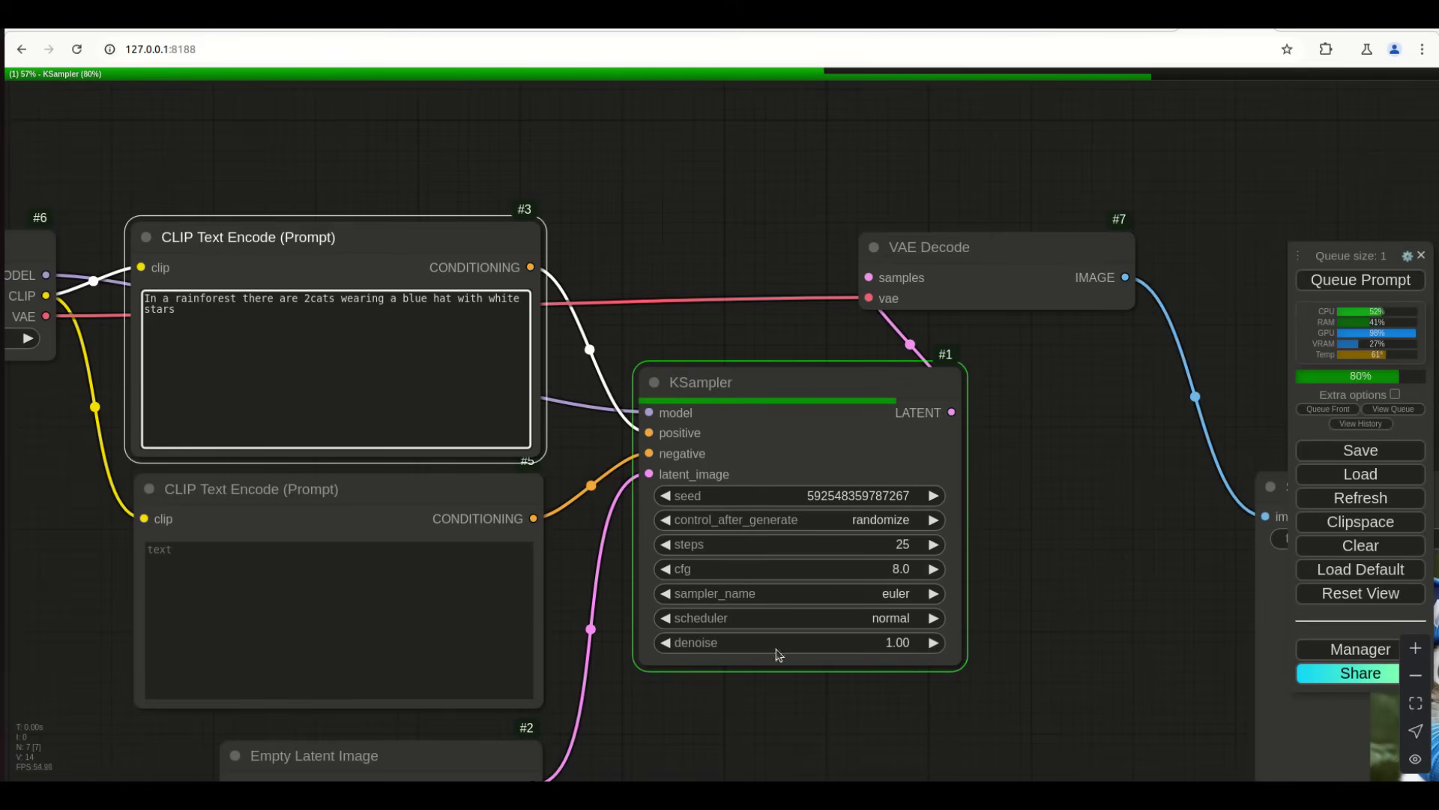
Weight the cats in the positive prompt as "(2cats:1.1)" and queue a generation
drag(1128, 672, 528, 507)
scroll(502, 430, down, 3)
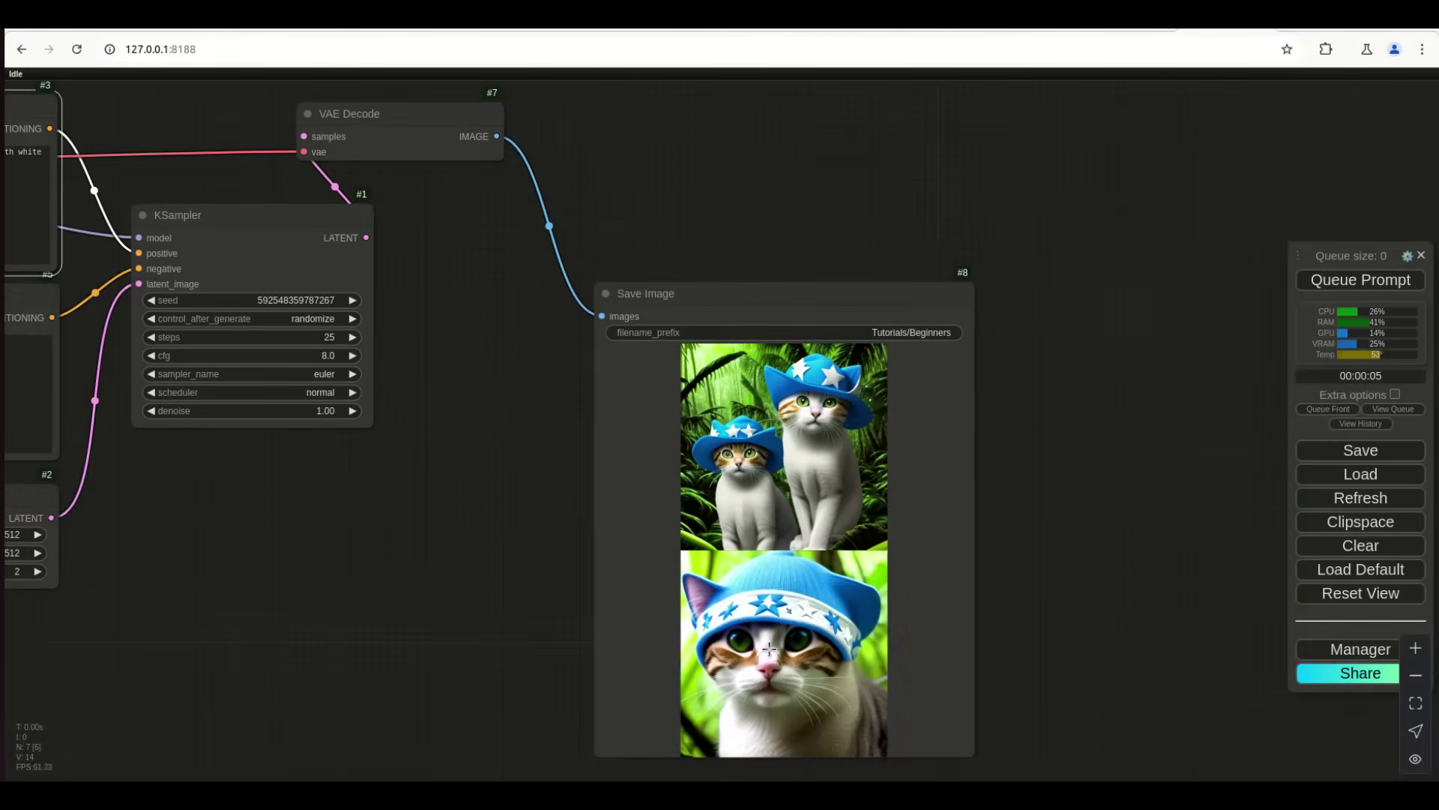
drag(305, 595, 971, 614)
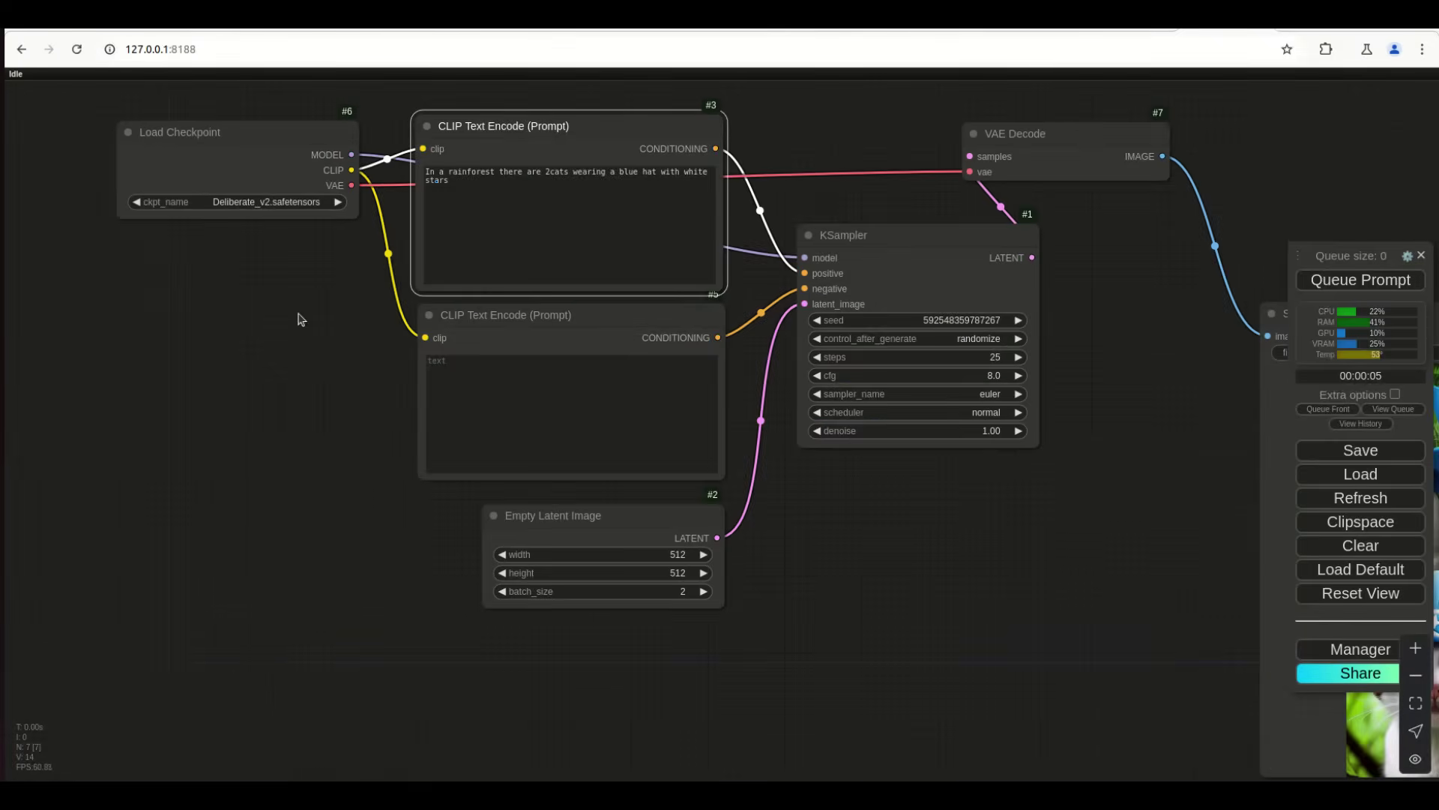
scroll(332, 434, up, 3)
drag(337, 411, 257, 715)
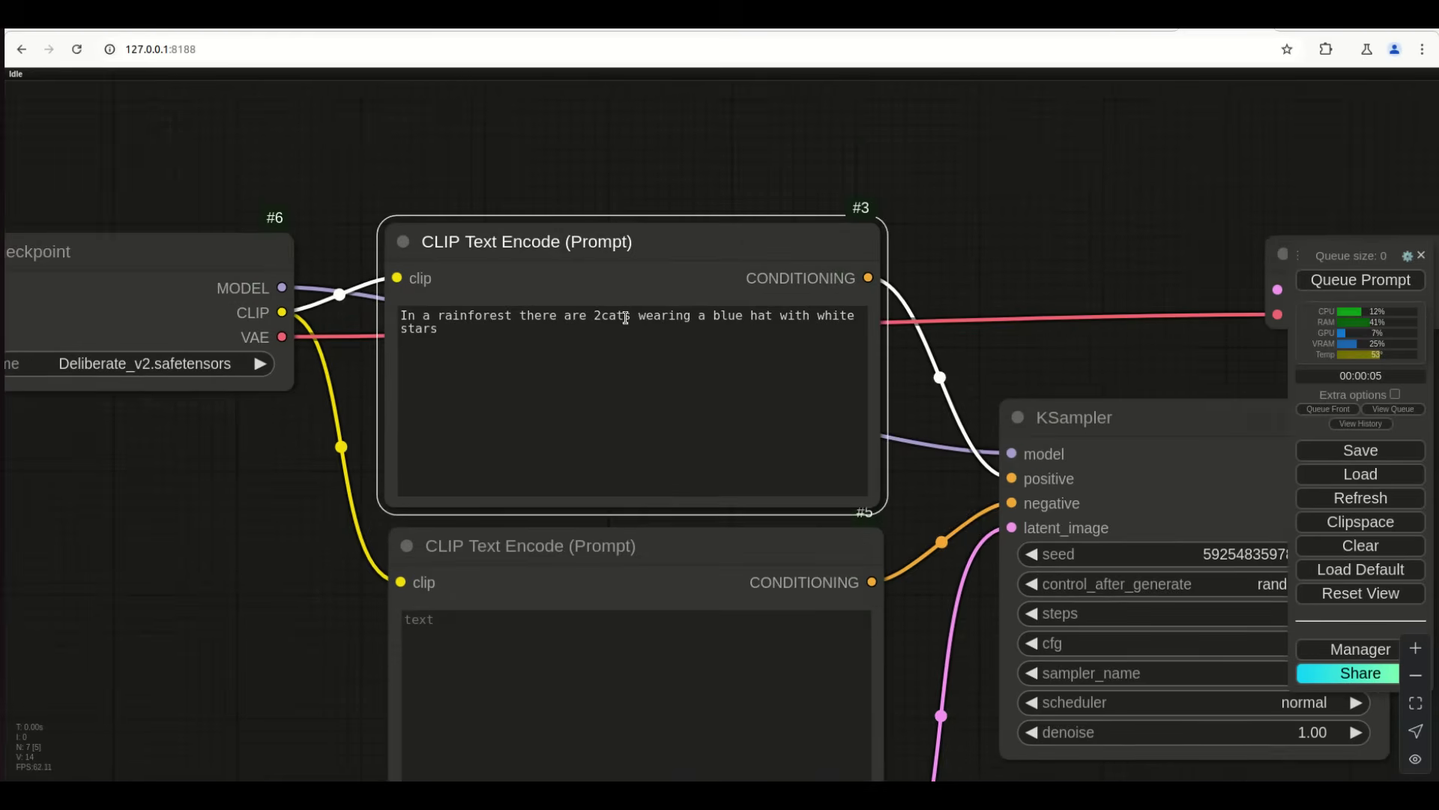
drag(632, 316, 607, 314)
key(ctrl+Up)
click(1080, 249)
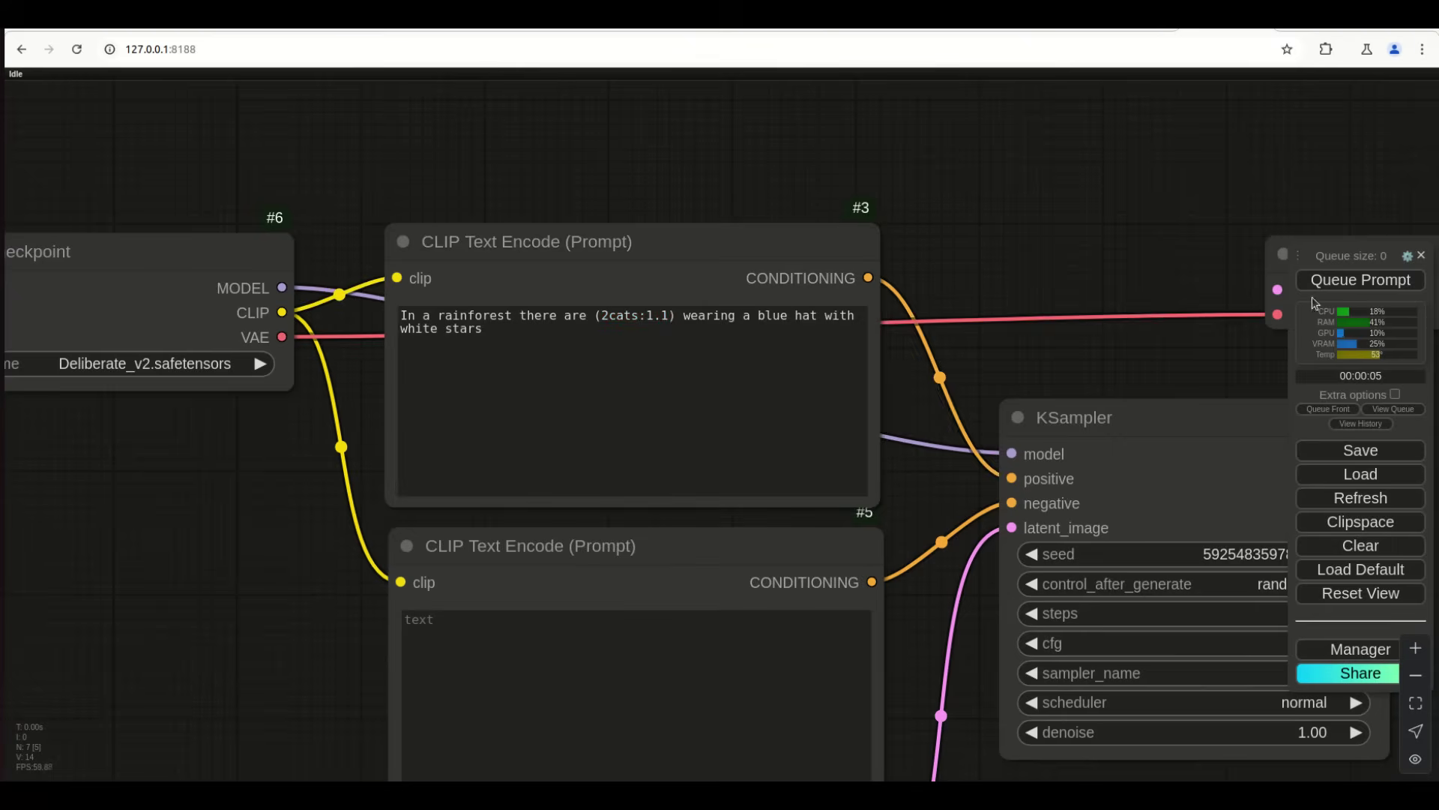
click(1358, 280)
Examine the number of cats and their hats in the images generated with the weighted rainforest prompt
drag(1010, 236, 590, 163)
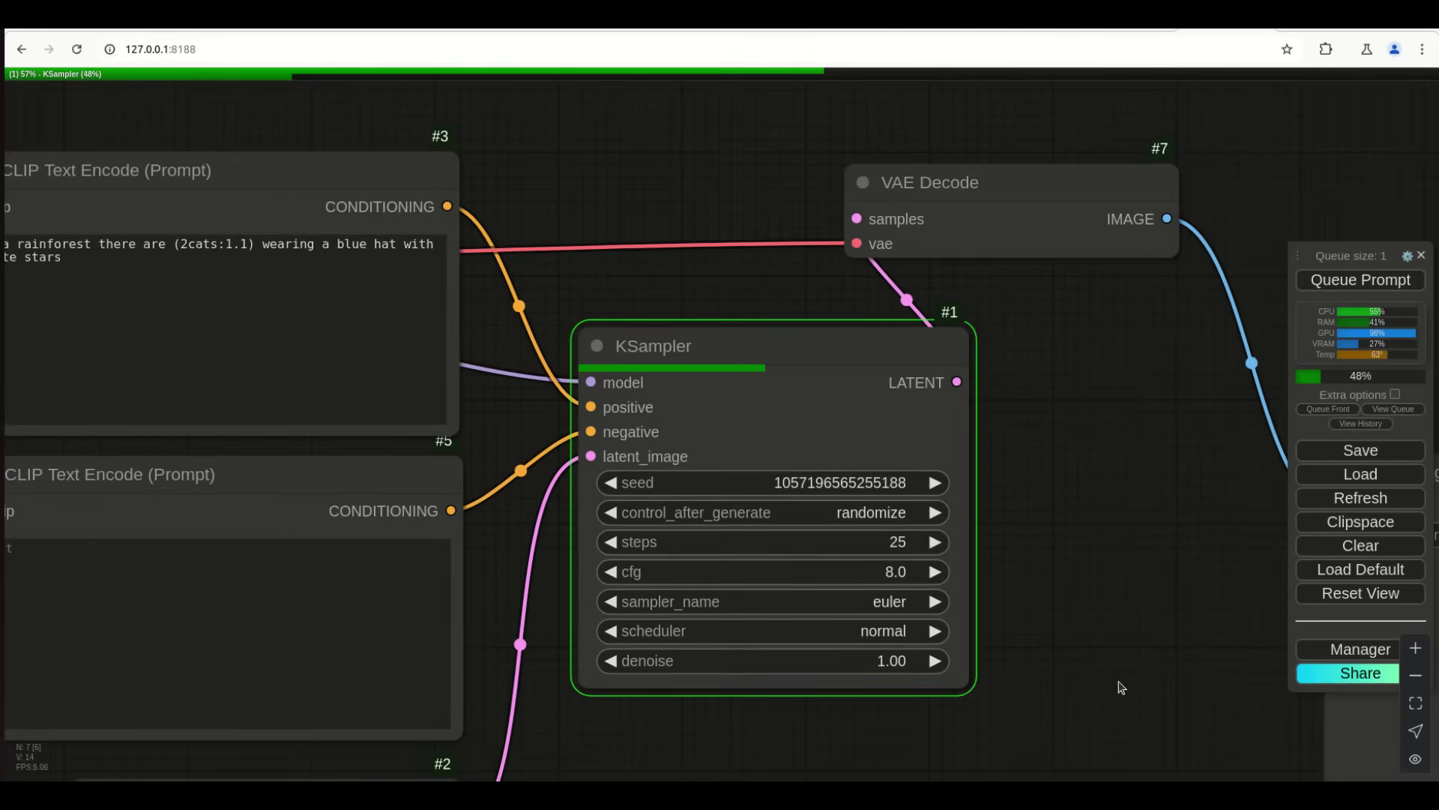
drag(1155, 776, 559, 460)
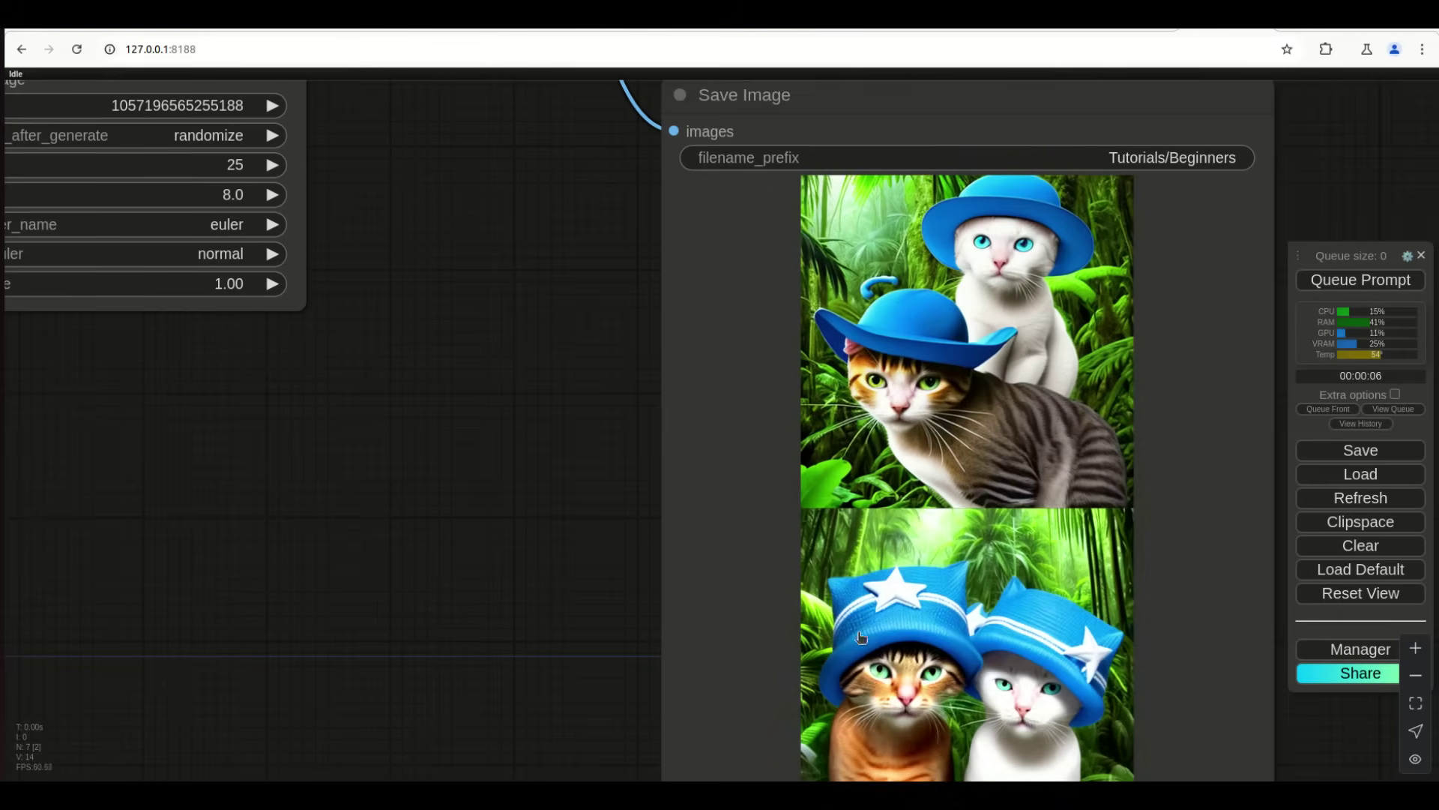
scroll(250, 572, down, 6)
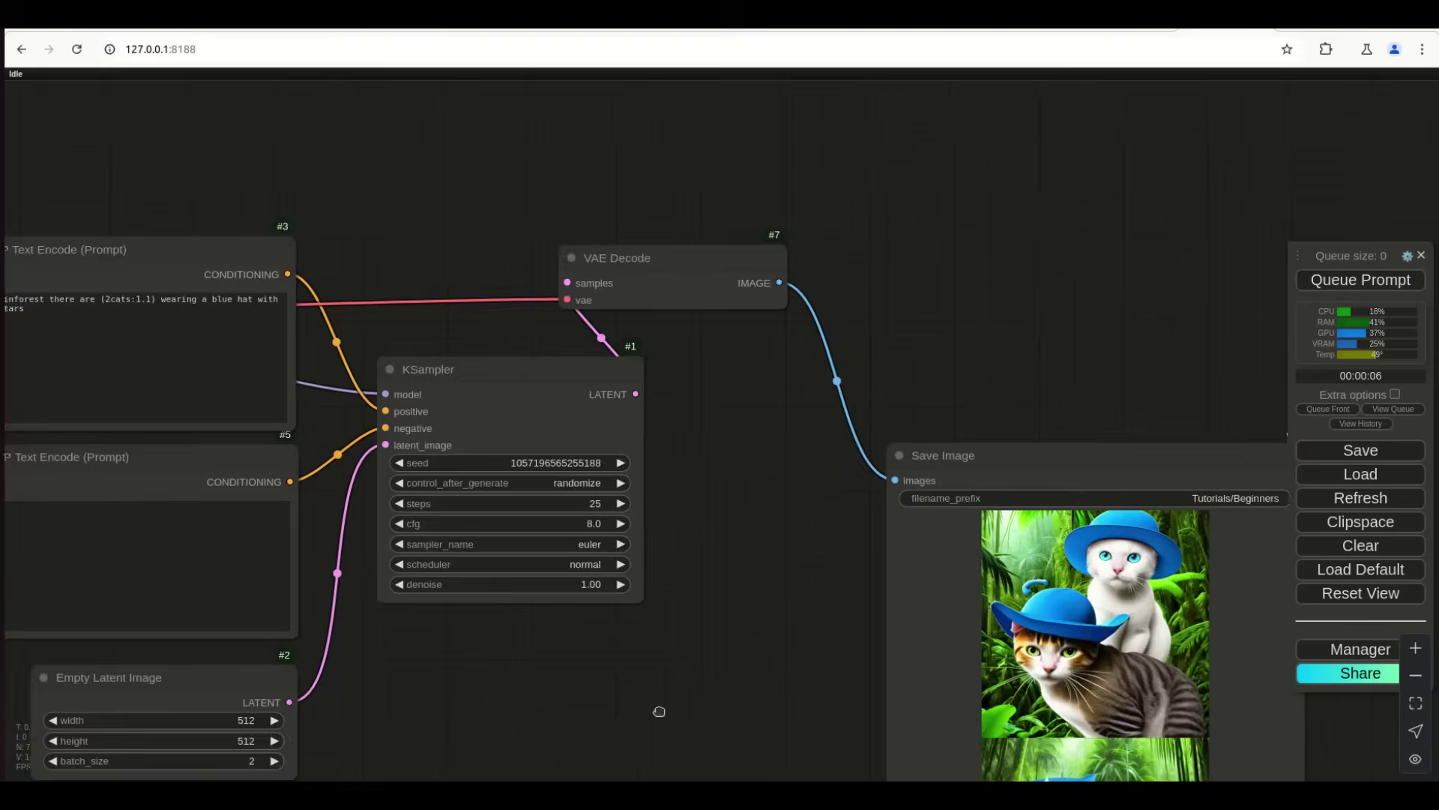
scroll(865, 634, up, 2)
drag(570, 260, 676, 415)
scroll(743, 324, up, 8)
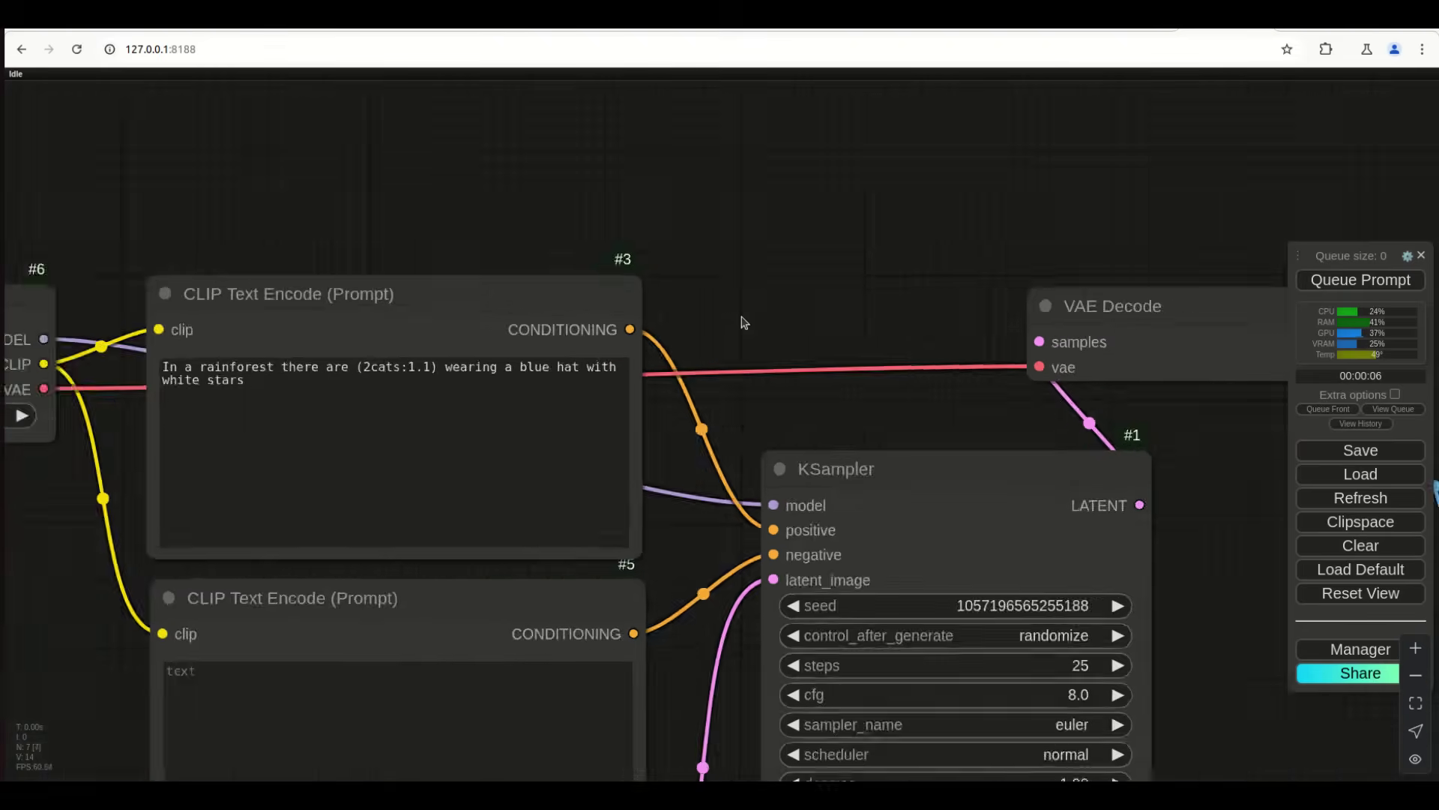
Insert "knitted" before "blue hat" in the positive prompt, end the sentence with a period, and queue a generation
scroll(783, 352, left, 3)
click(681, 383)
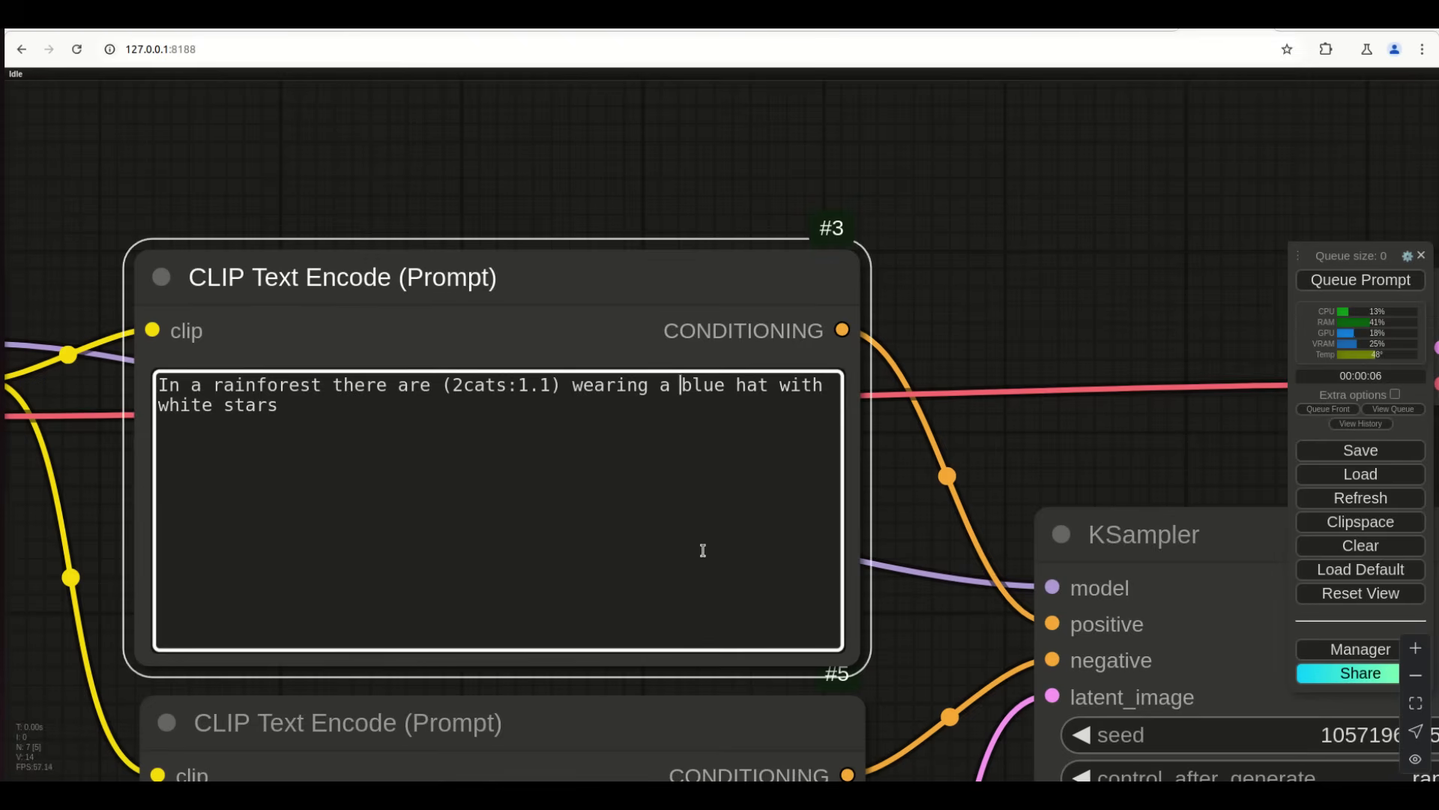
text(kni)
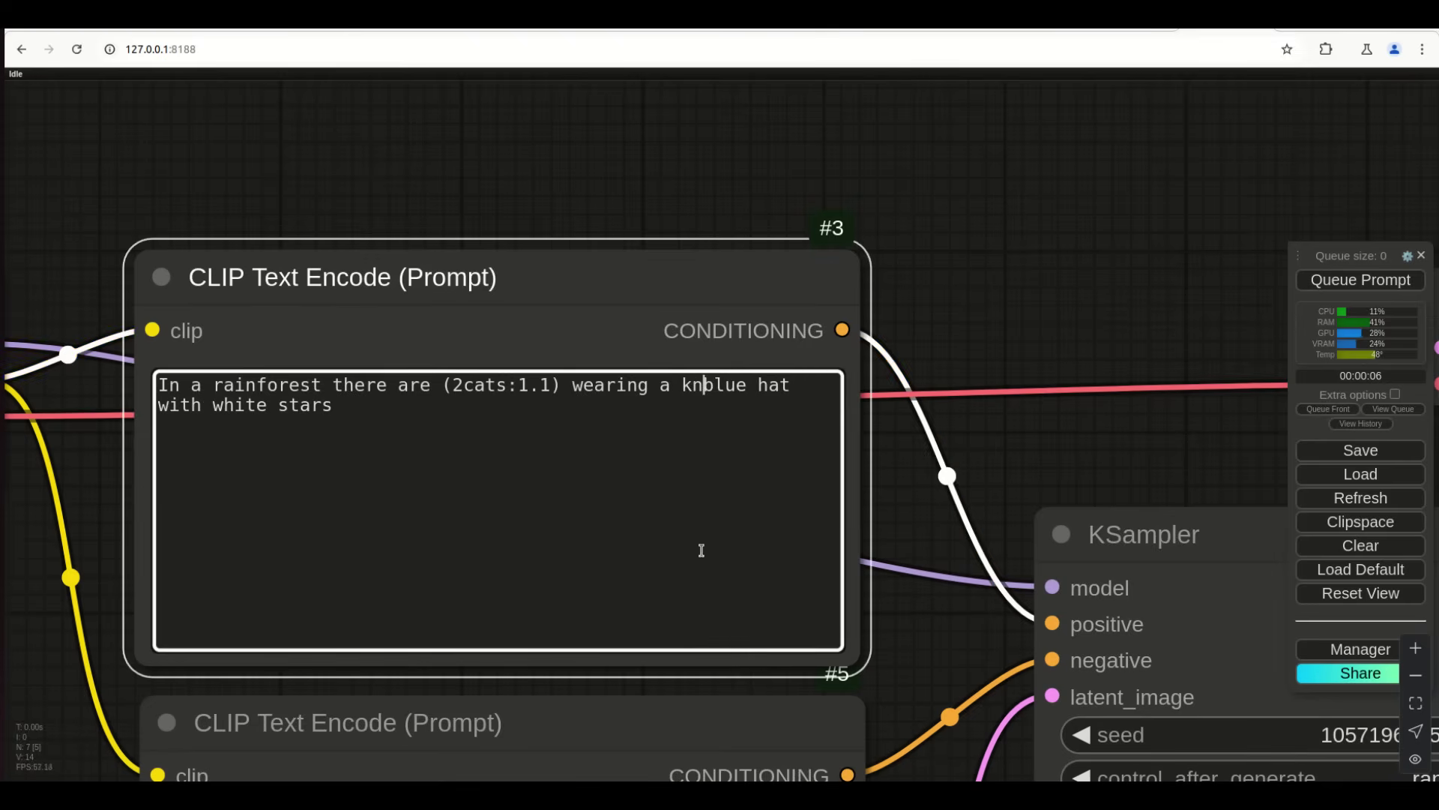
text(tted)
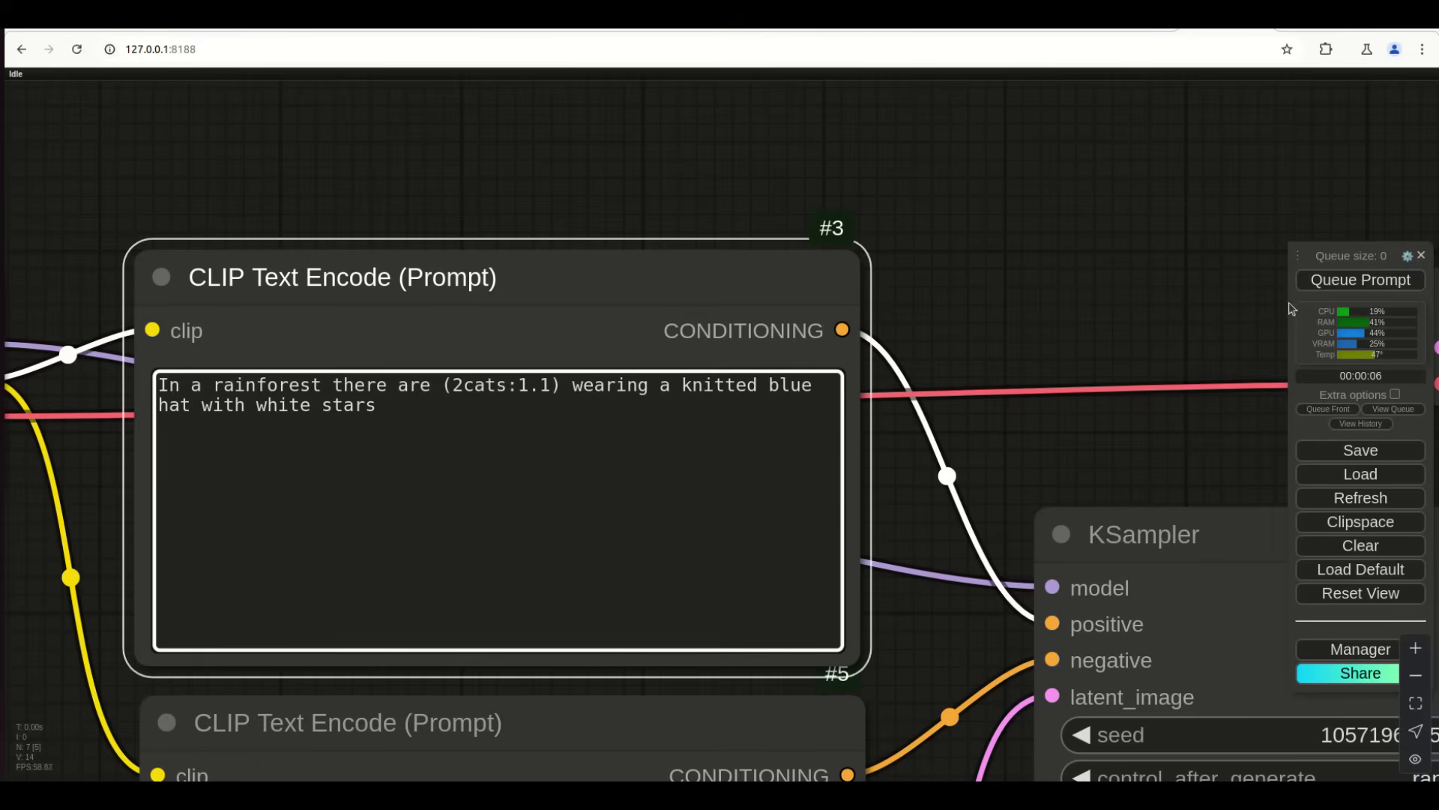
click(564, 414)
click(1378, 279)
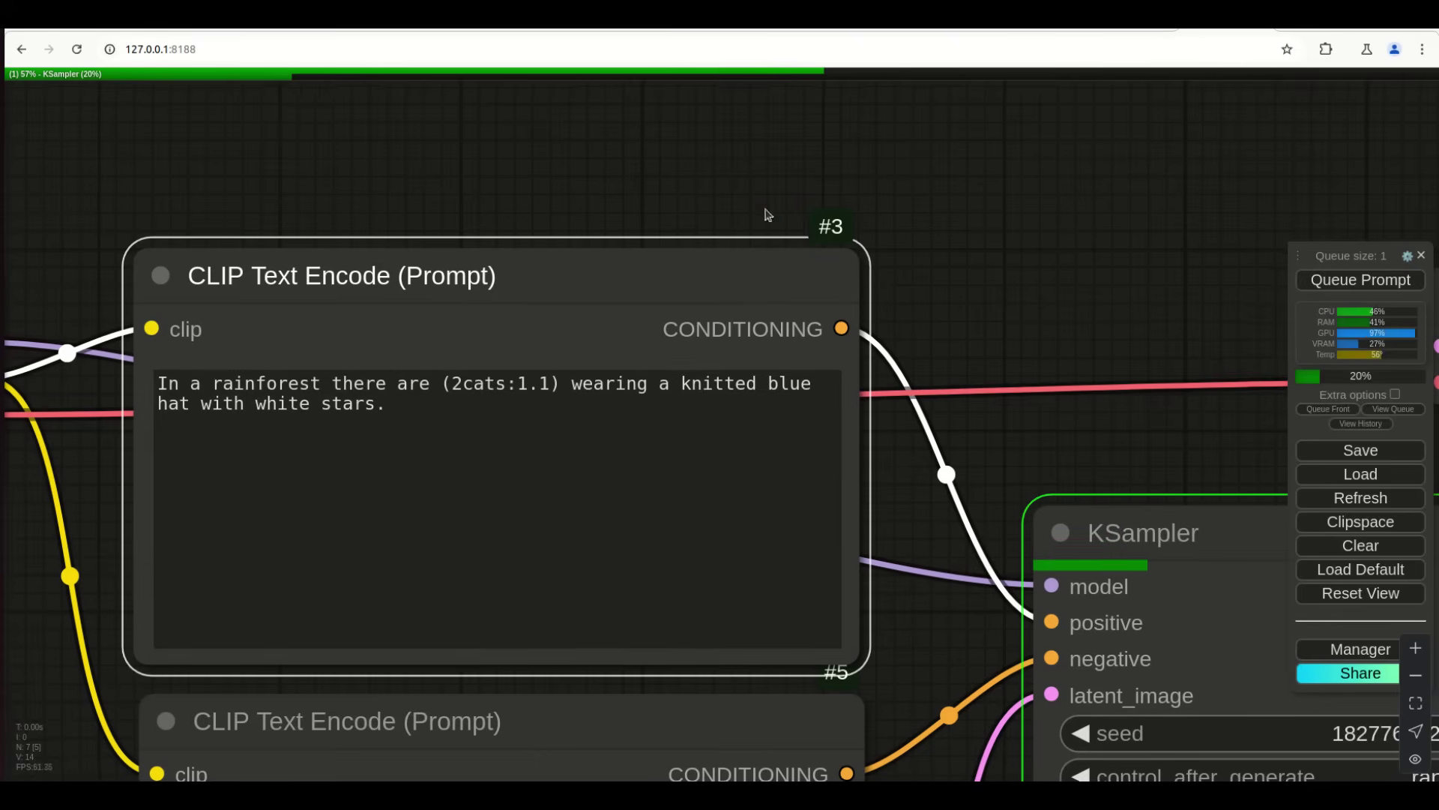
Examine the cats, hats and stars in the images generated with the knitted blue hat prompt
scroll(765, 215, right, 5)
scroll(765, 215, down, 1)
scroll(994, 346, down, 1)
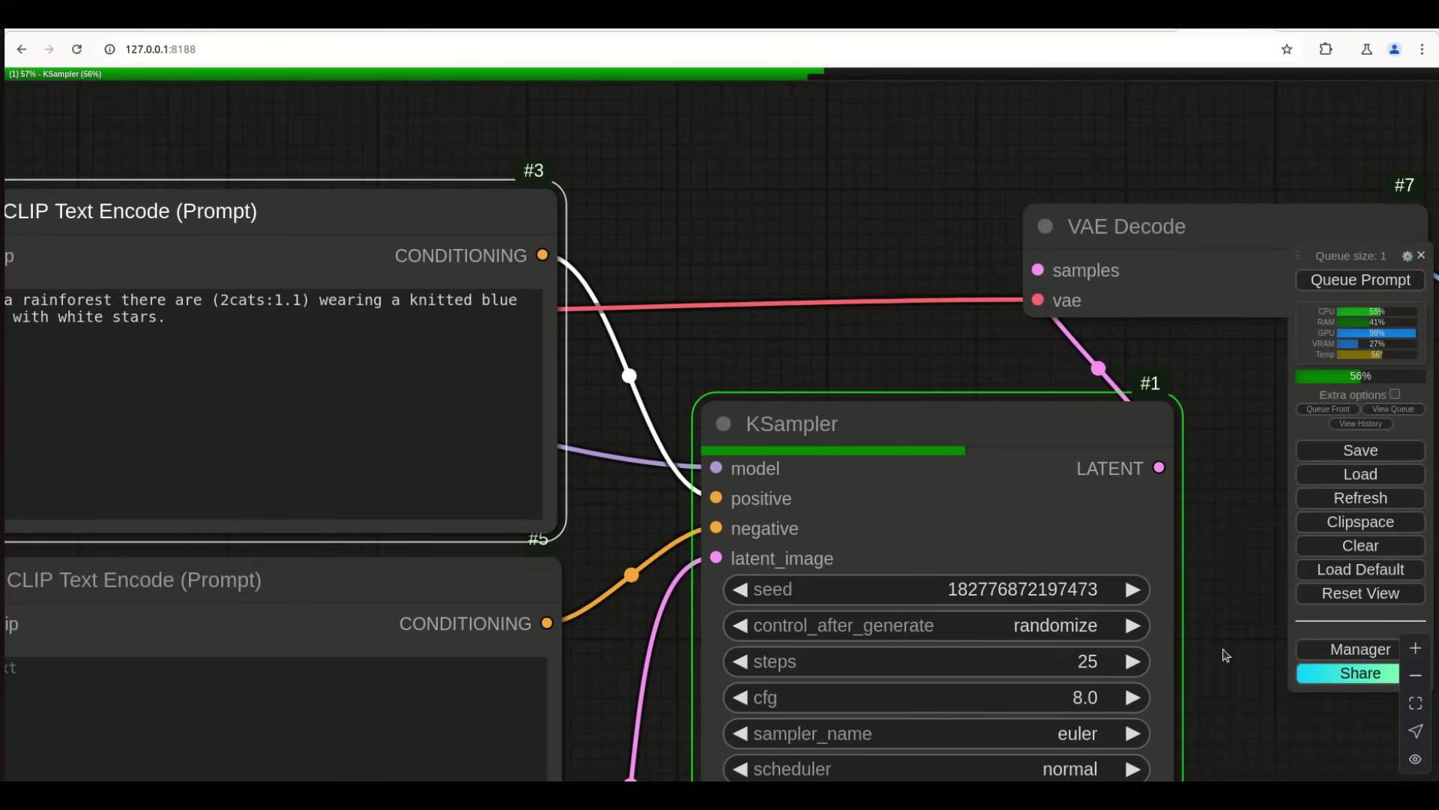
scroll(1162, 577, down, 1)
scroll(1162, 577, right, 1)
scroll(1164, 583, down, 1)
scroll(1163, 583, right, 1)
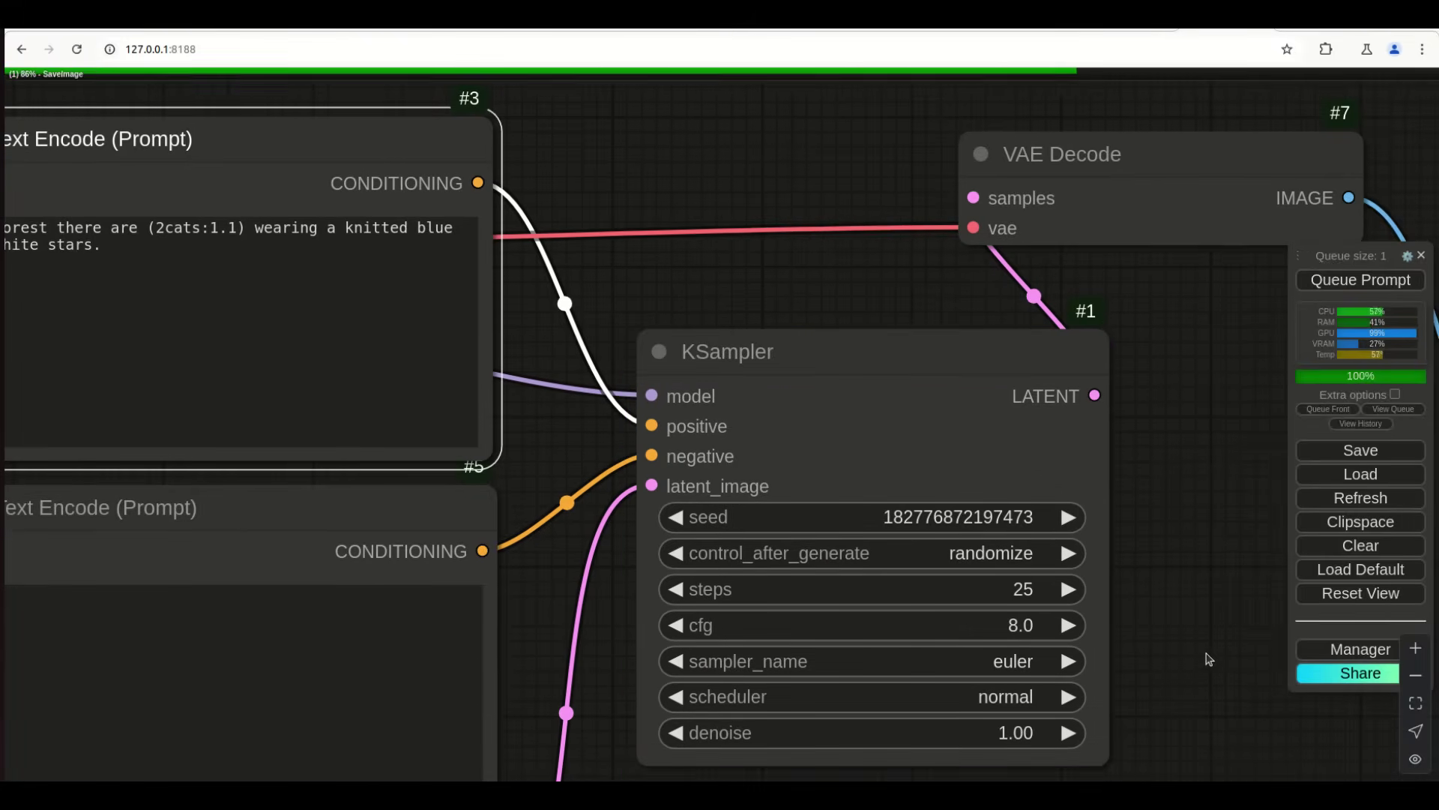
scroll(1097, 603, right, 5)
scroll(1097, 603, down, 2)
scroll(823, 610, down, 2)
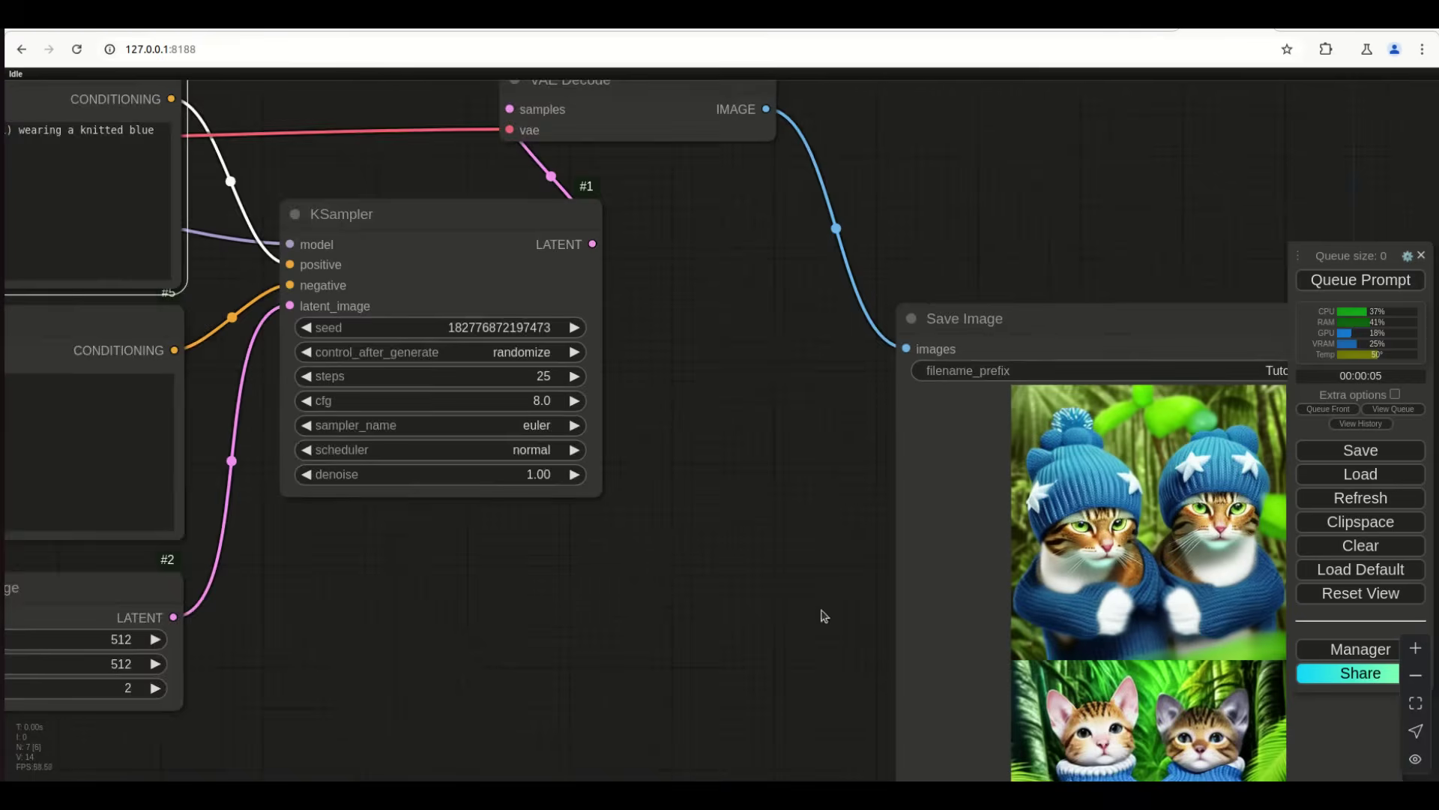
scroll(823, 610, right, 3)
scroll(822, 611, down, 2)
scroll(658, 627, up, 1)
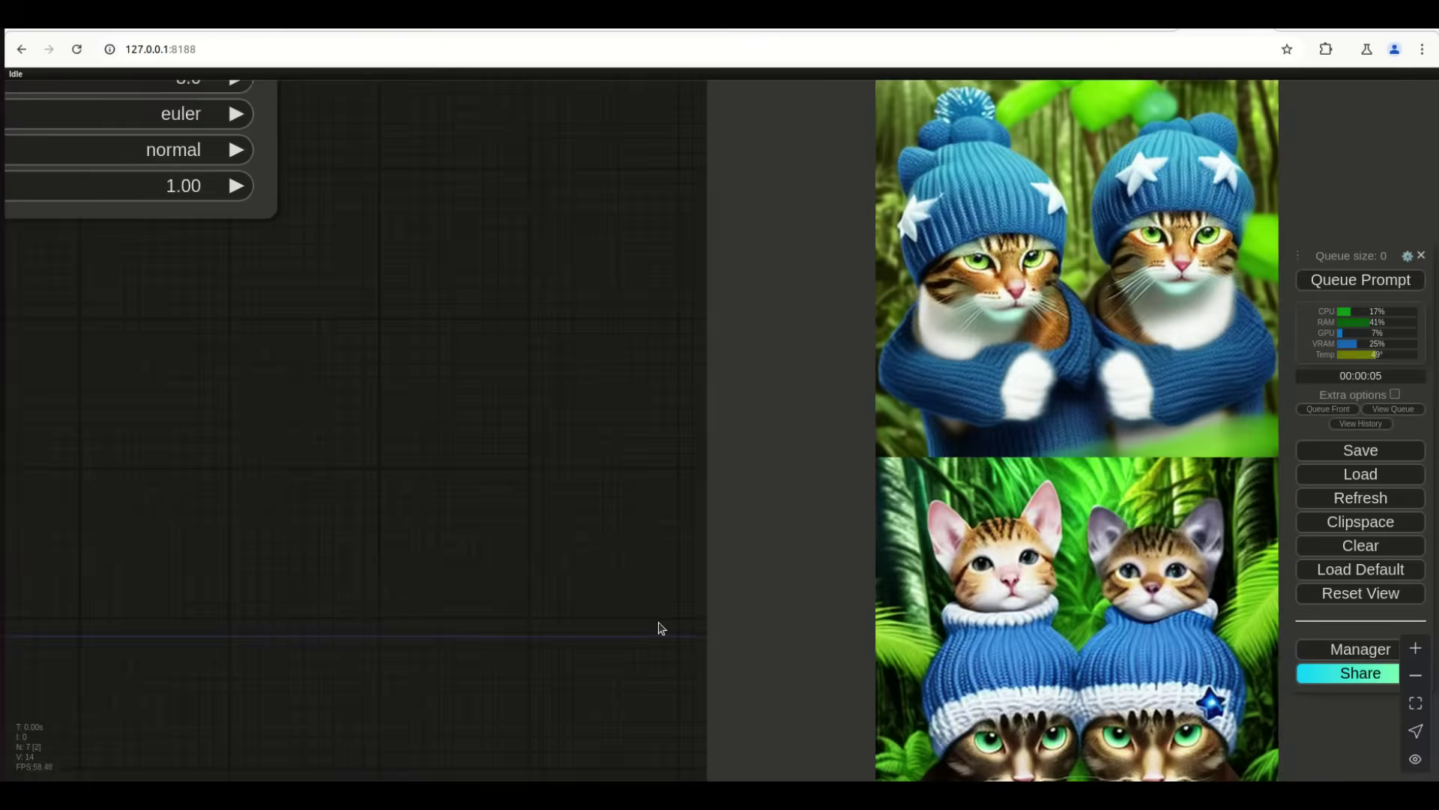
scroll(658, 626, down, 3)
scroll(1086, 621, up, 2)
scroll(1087, 621, left, 2)
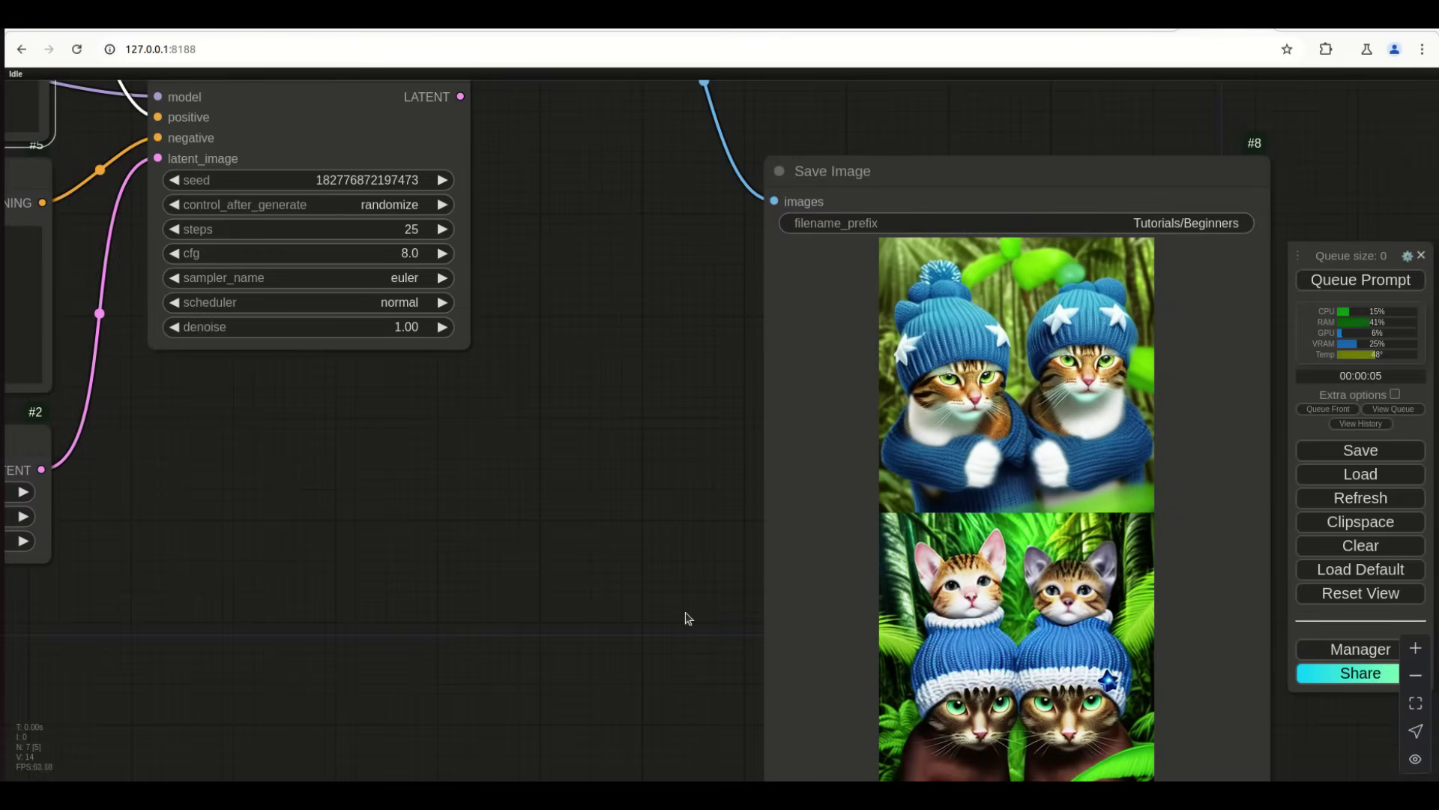
scroll(685, 617, down, 2)
Weight the stars in the positive prompt as "(white stars:1.2)" and queue a generation
drag(622, 455, 475, 552)
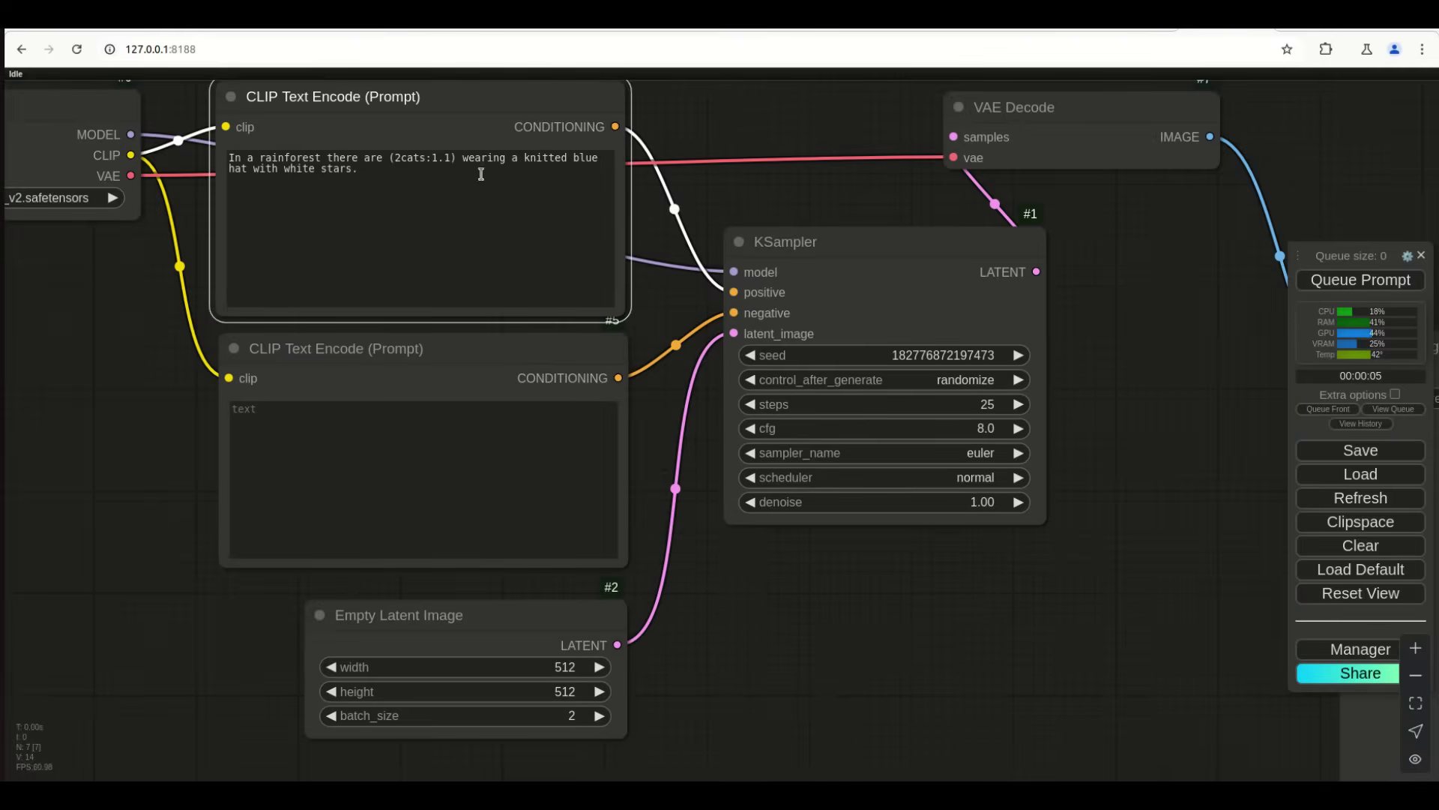
drag(352, 171, 285, 170)
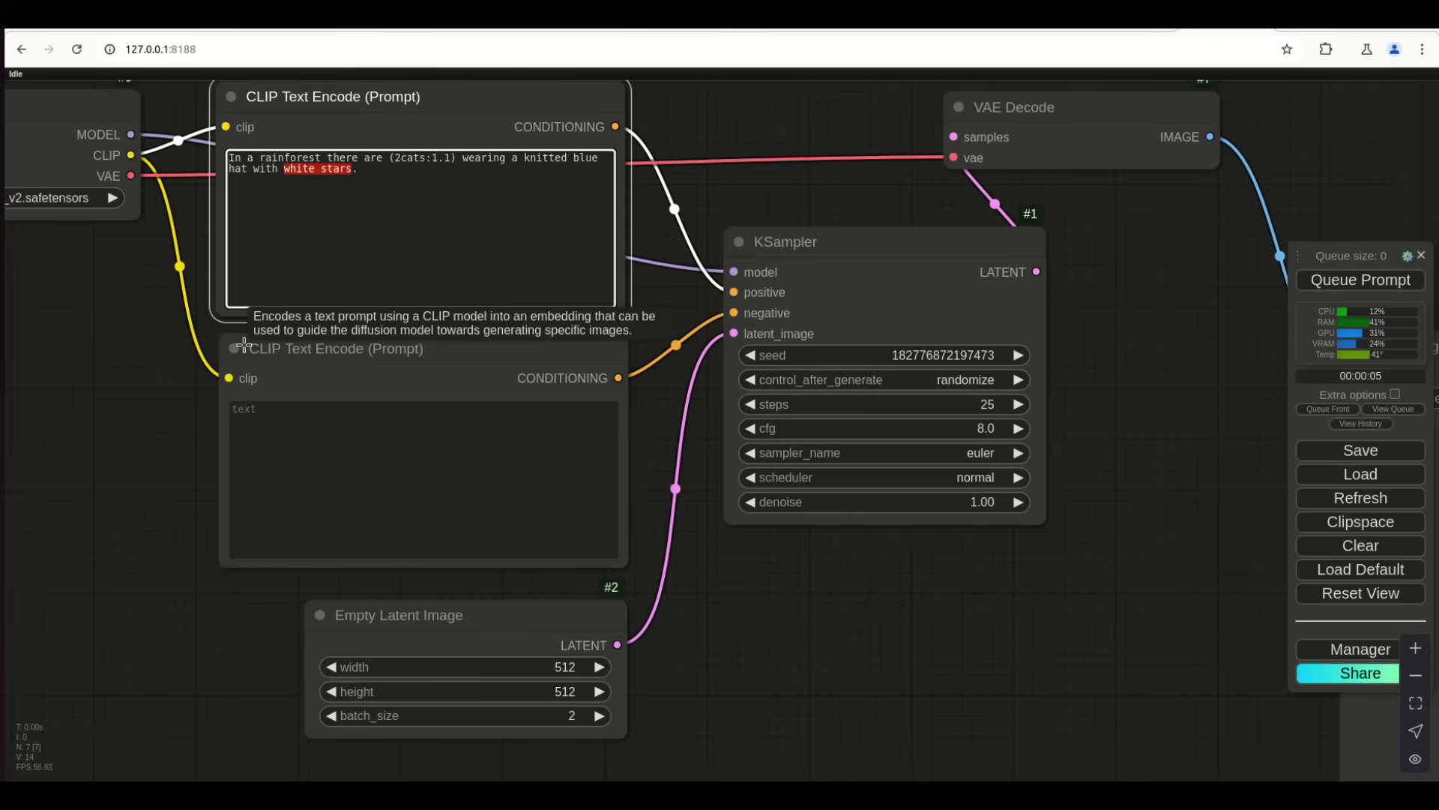
key(ctrl+Up)
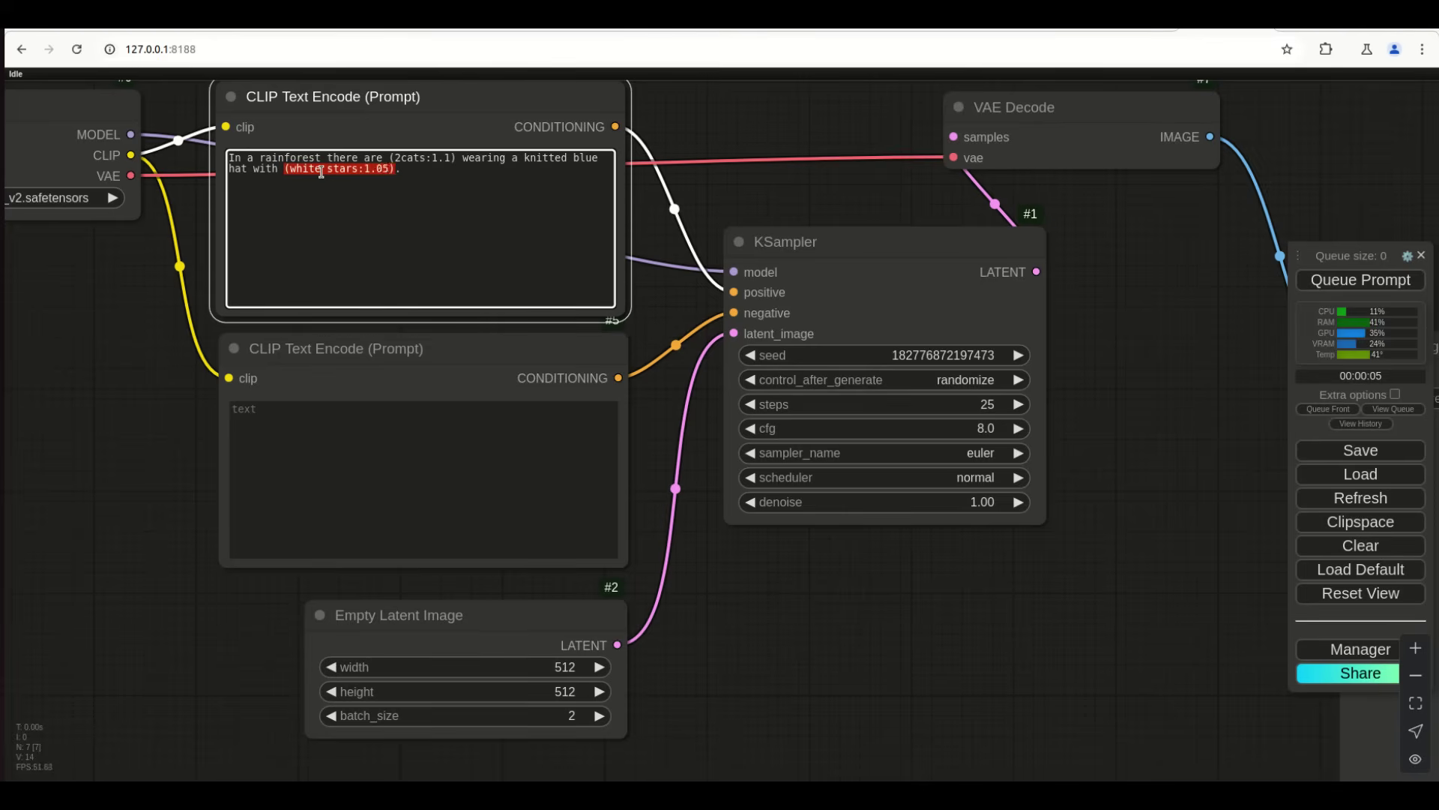
click(1353, 281)
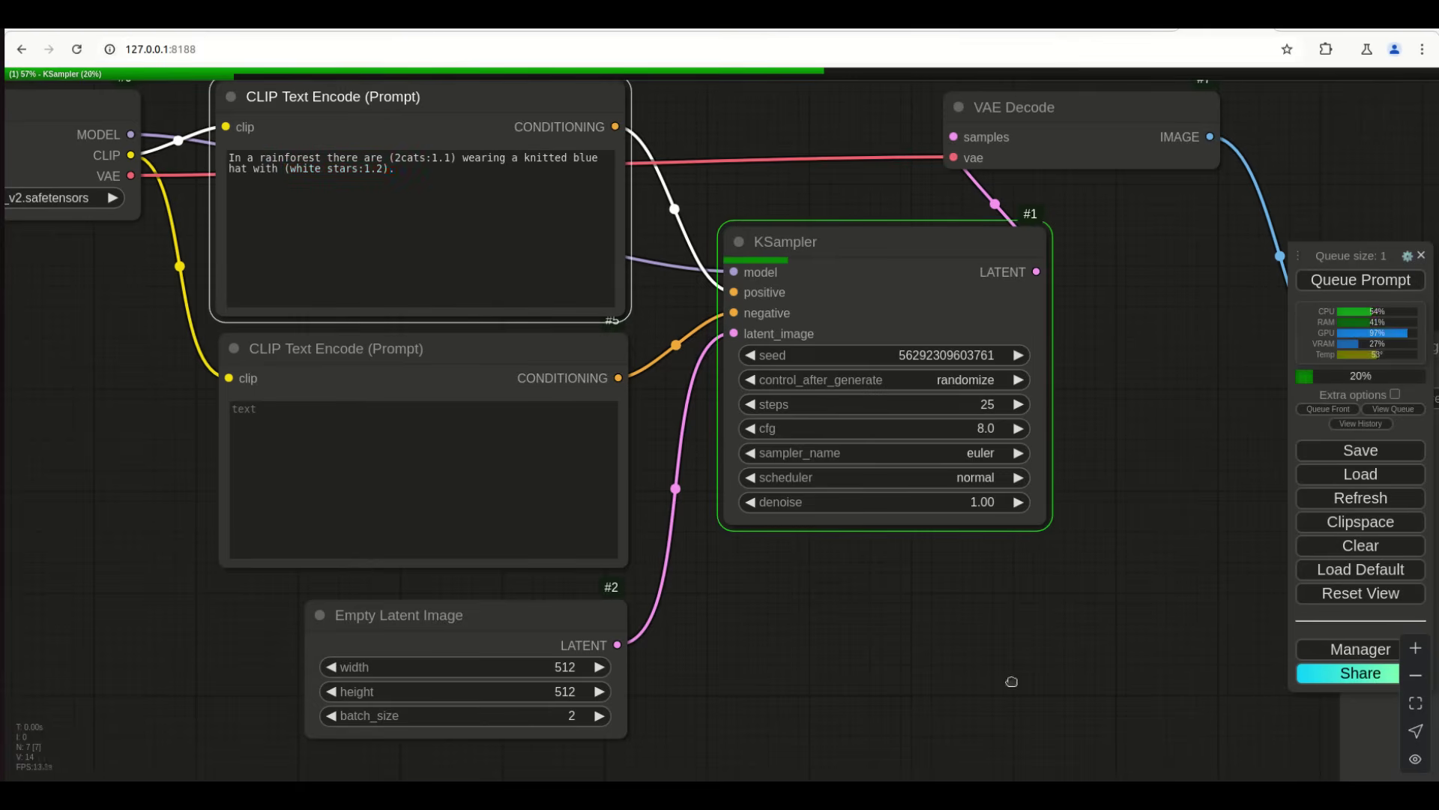
Examine the hats, stars and cats in both images generated with the weighted white stars prompt
drag(1078, 726, 776, 664)
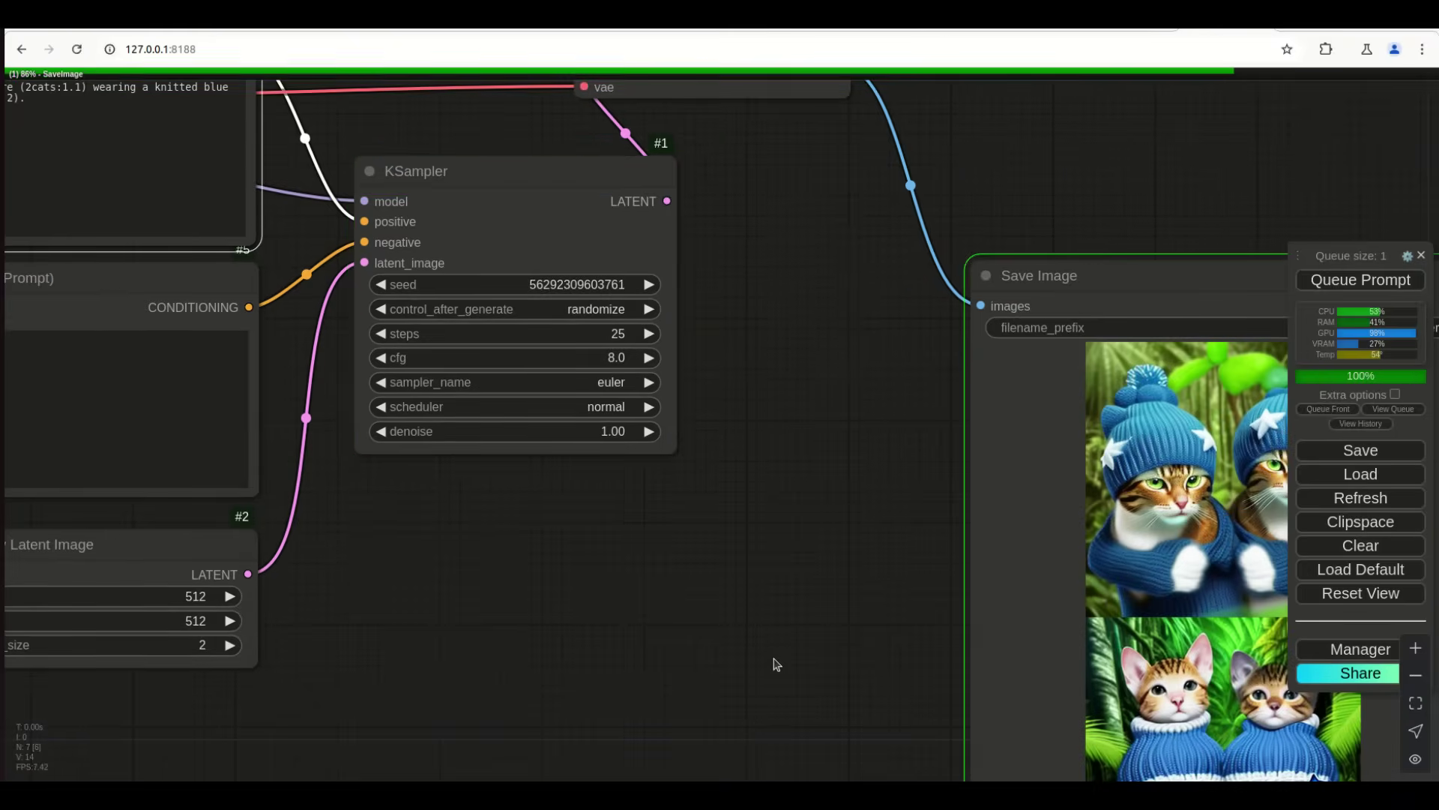
drag(797, 684, 592, 607)
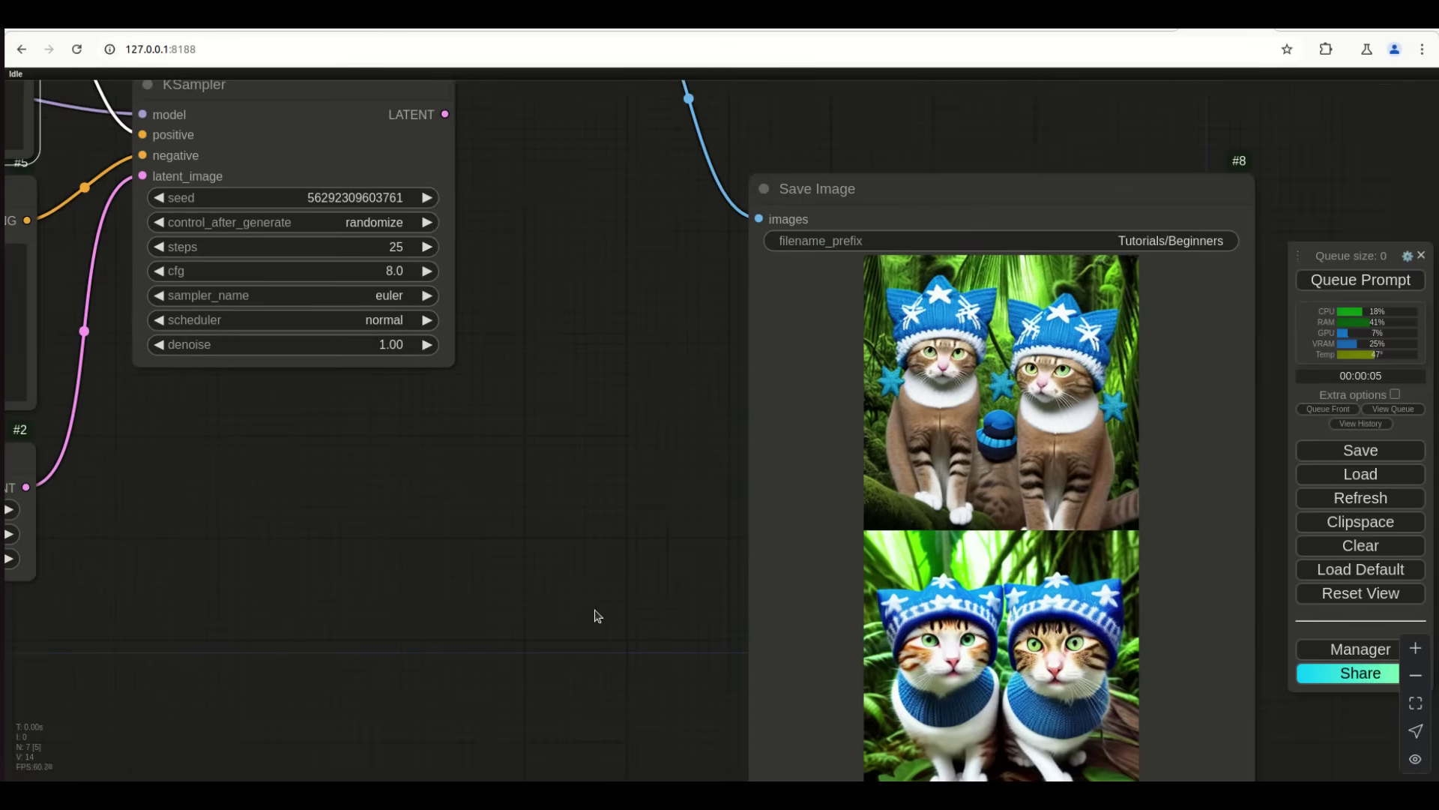
scroll(862, 426, up, 5)
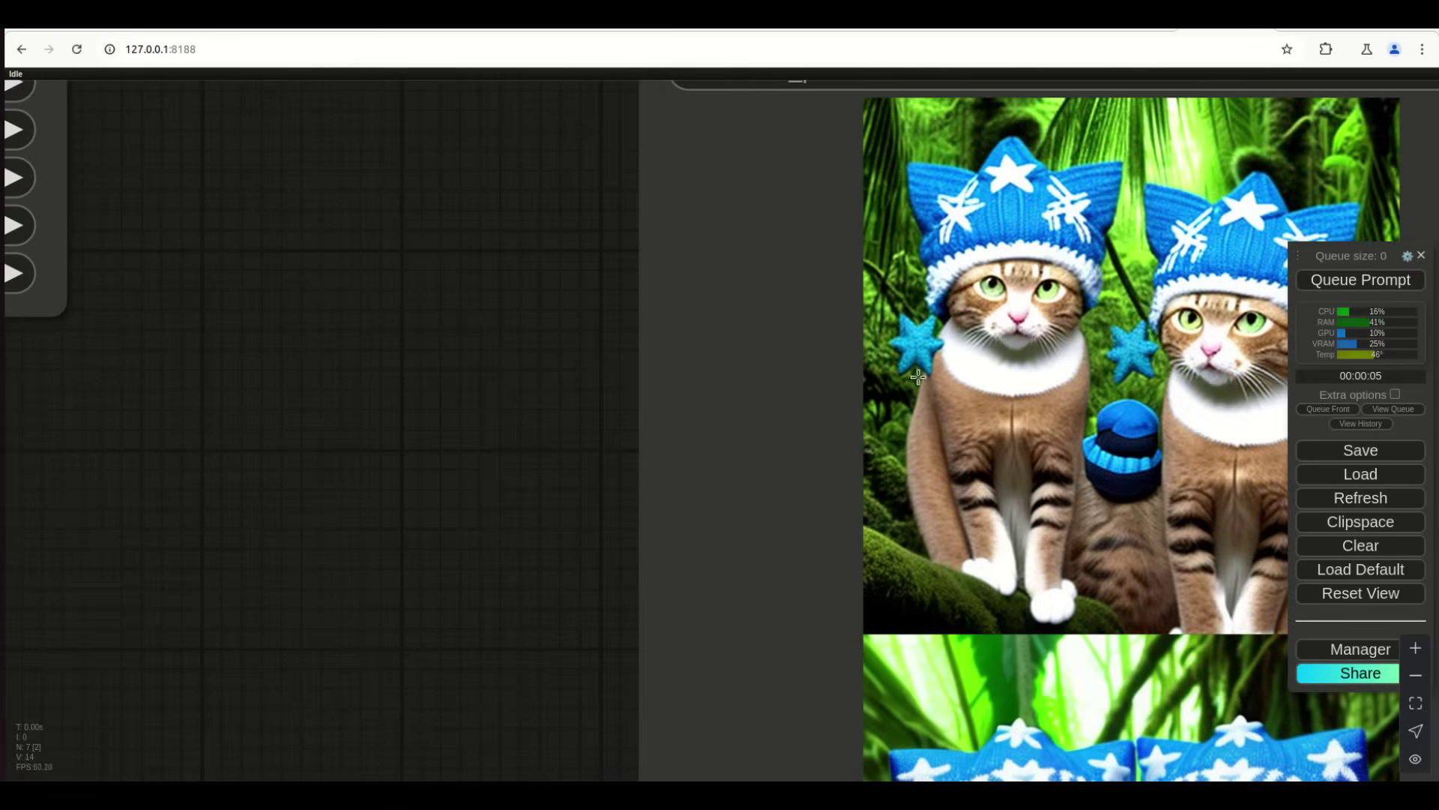
scroll(1145, 375, down, 6)
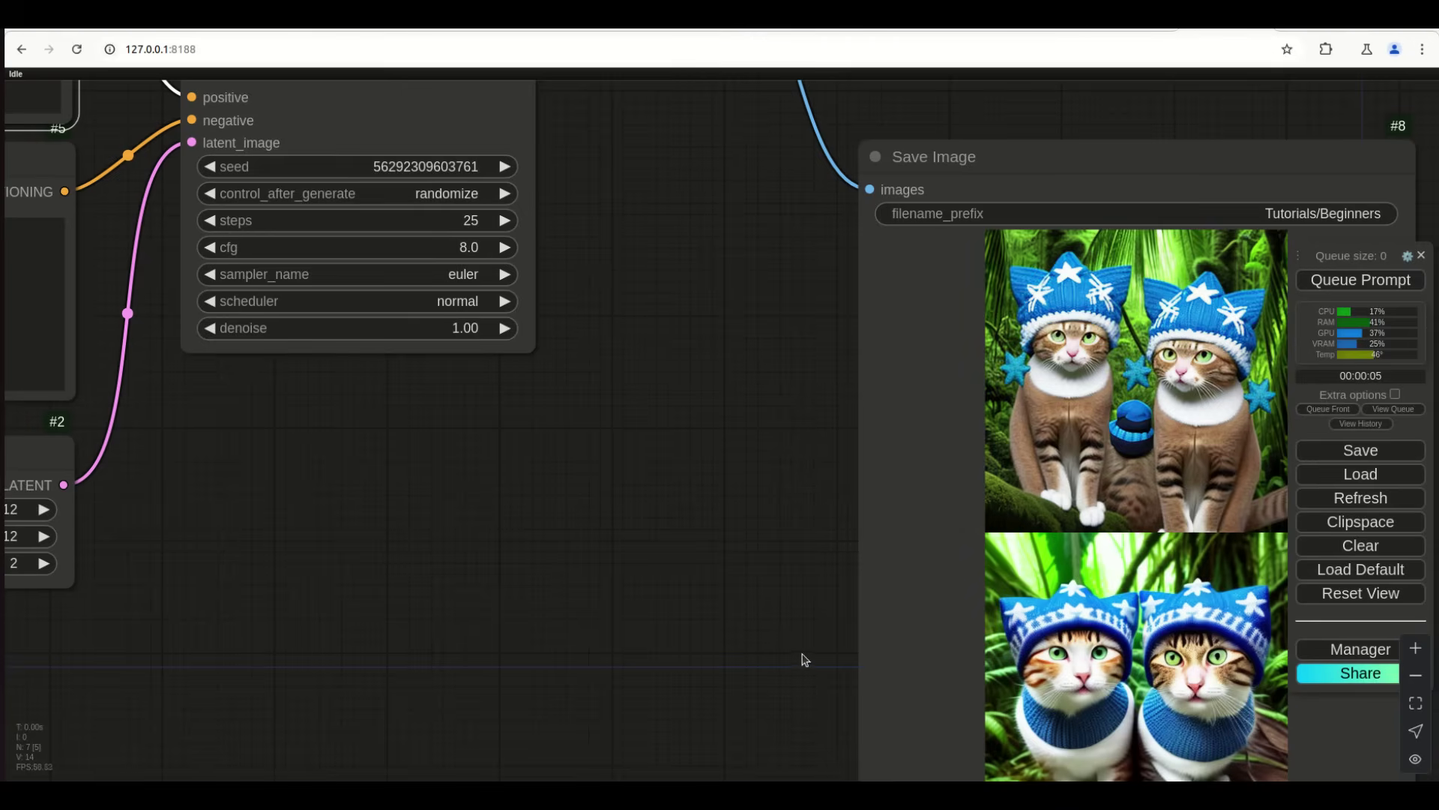
drag(768, 681, 769, 492)
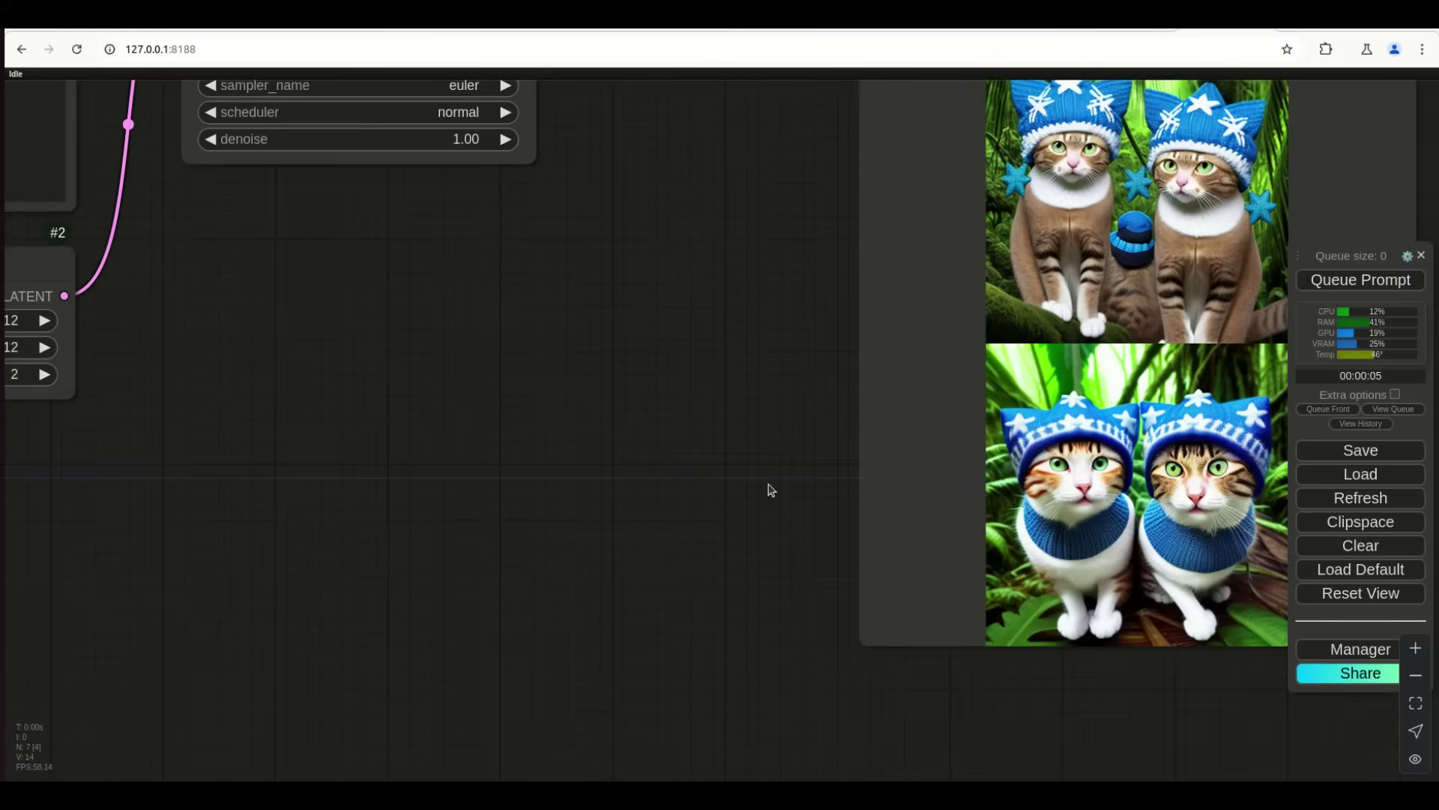
scroll(636, 324, down, 1)
scroll(619, 335, down, 2)
drag(619, 335, 625, 513)
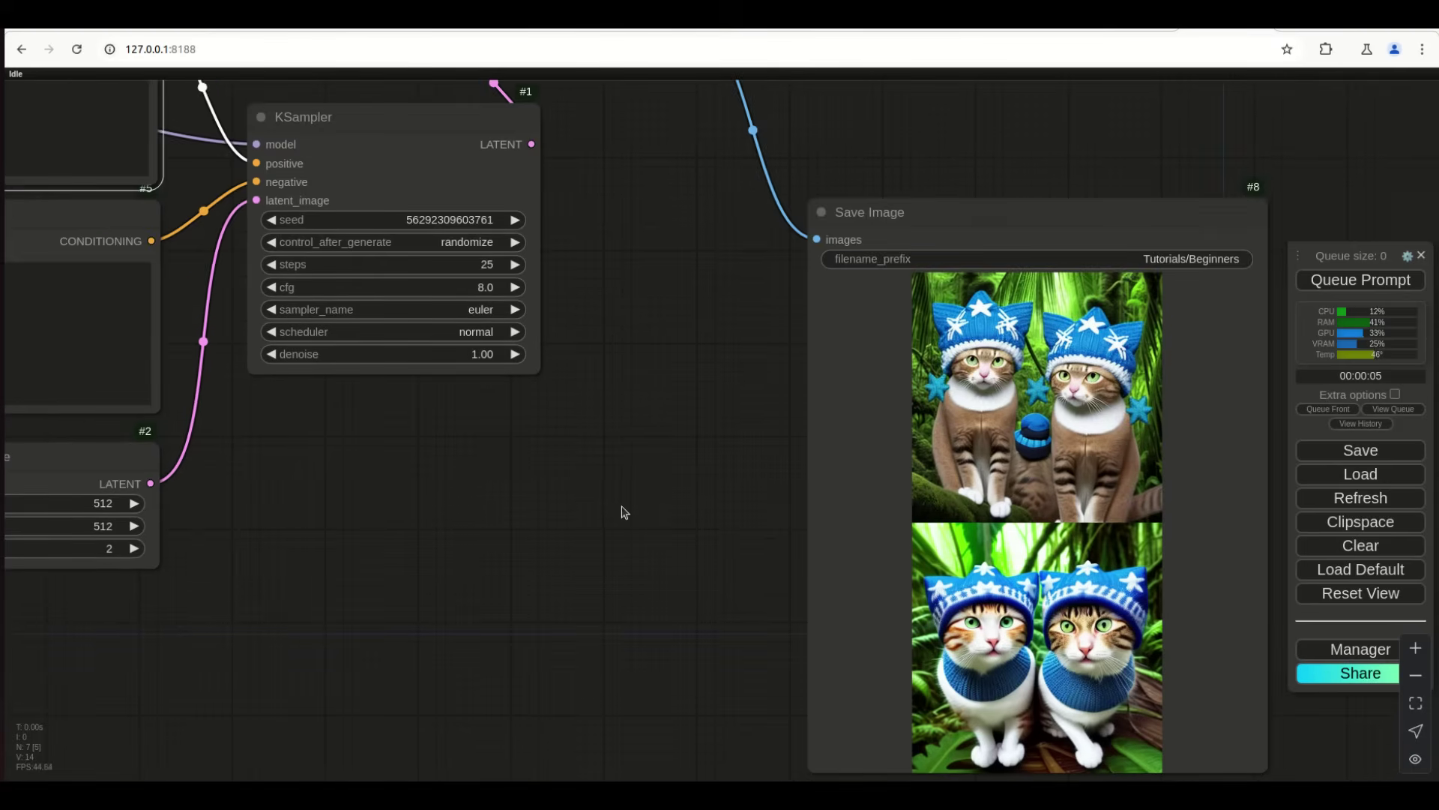
Queue another generation with the same prompt and check both new images
drag(515, 548, 500, 534)
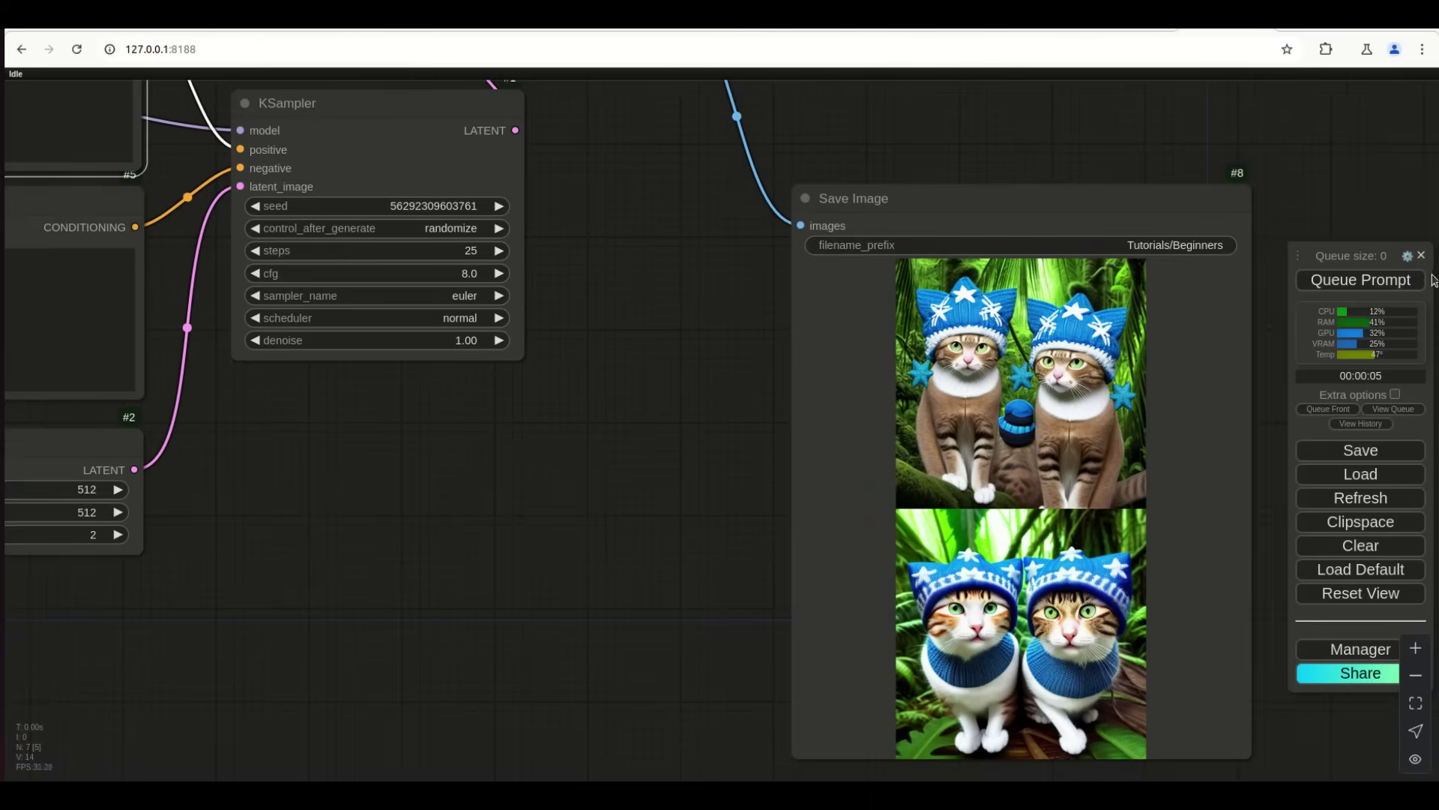
click(1410, 284)
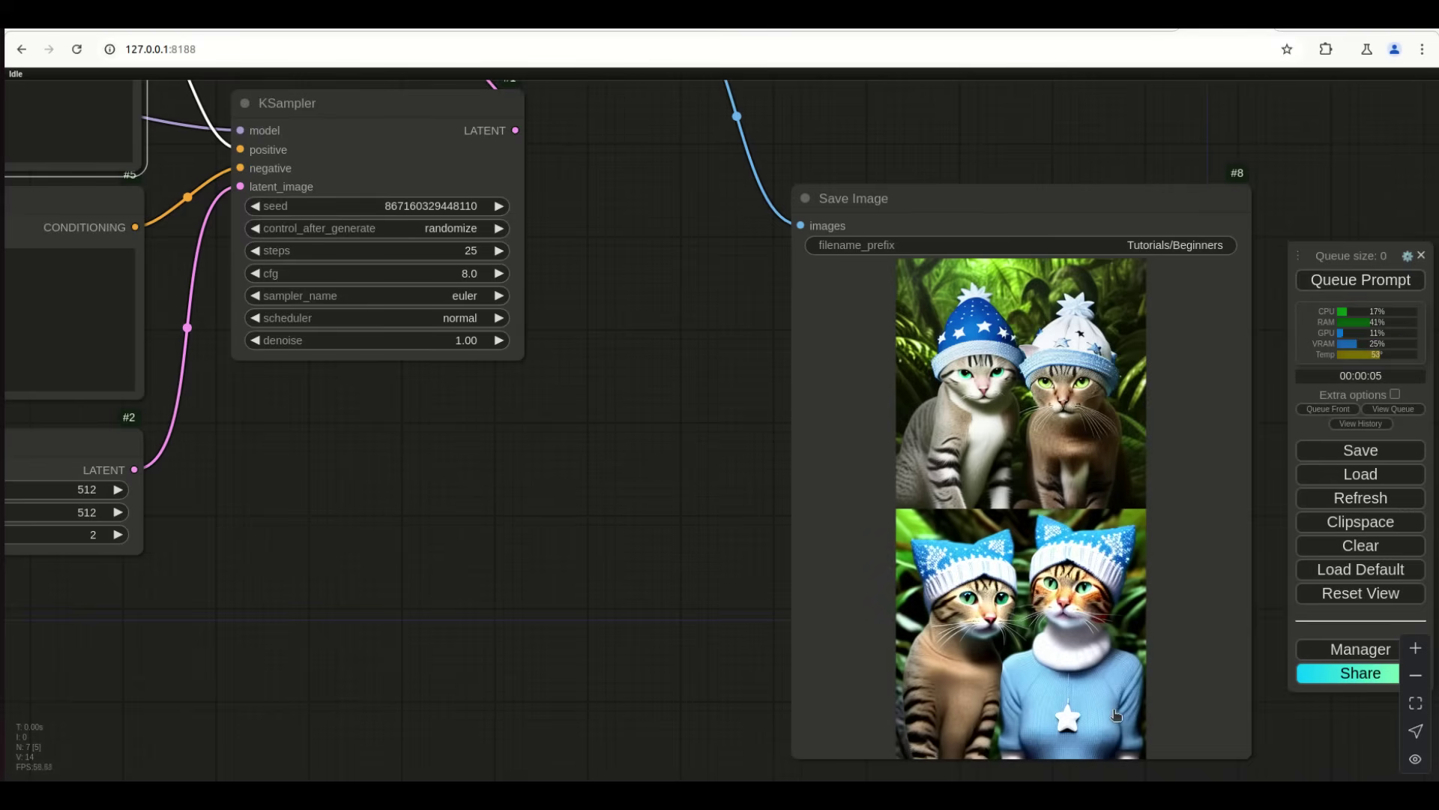
drag(765, 684, 727, 558)
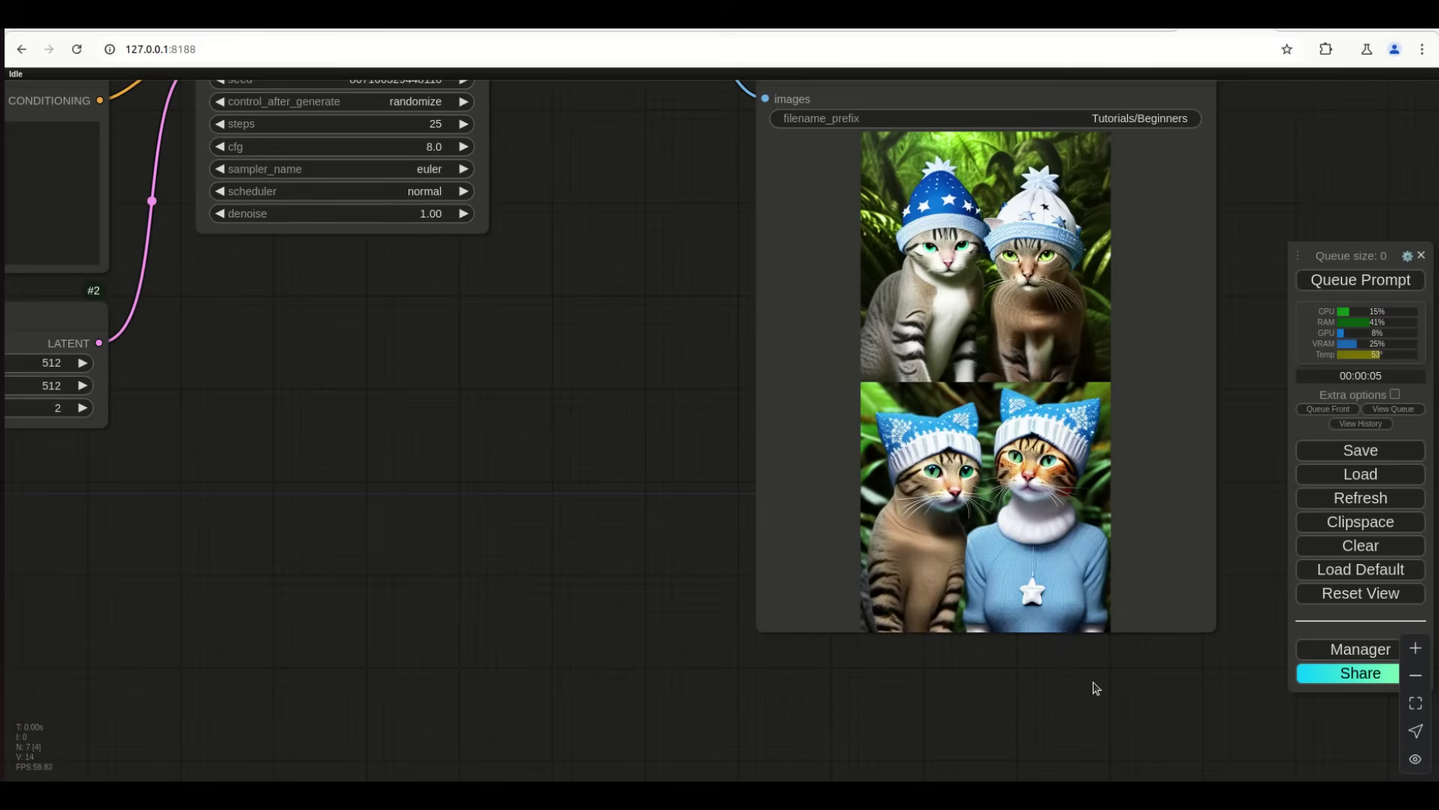
Enter "anthropomorphic" as the negative prompt
drag(492, 482, 1071, 780)
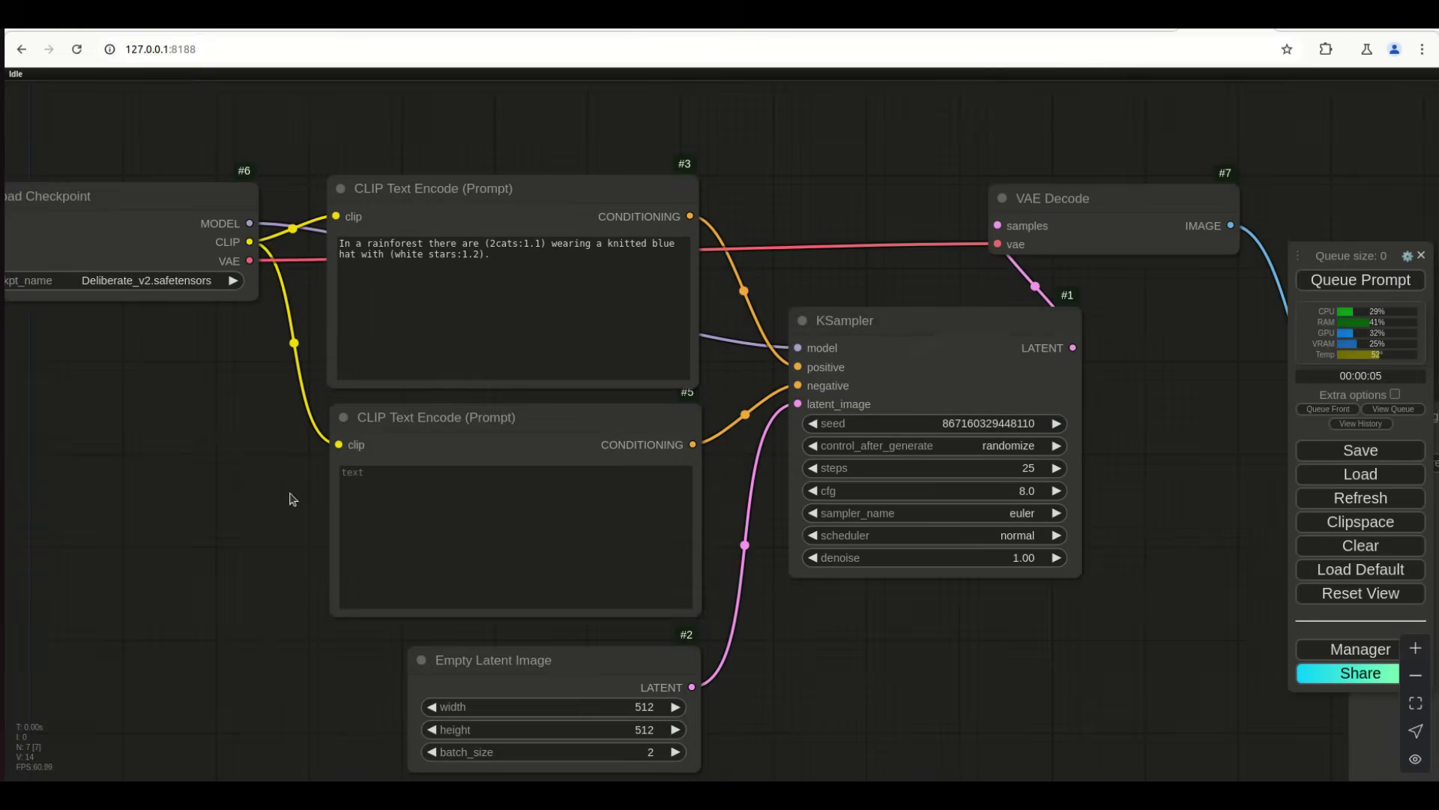
click(380, 487)
text(a)
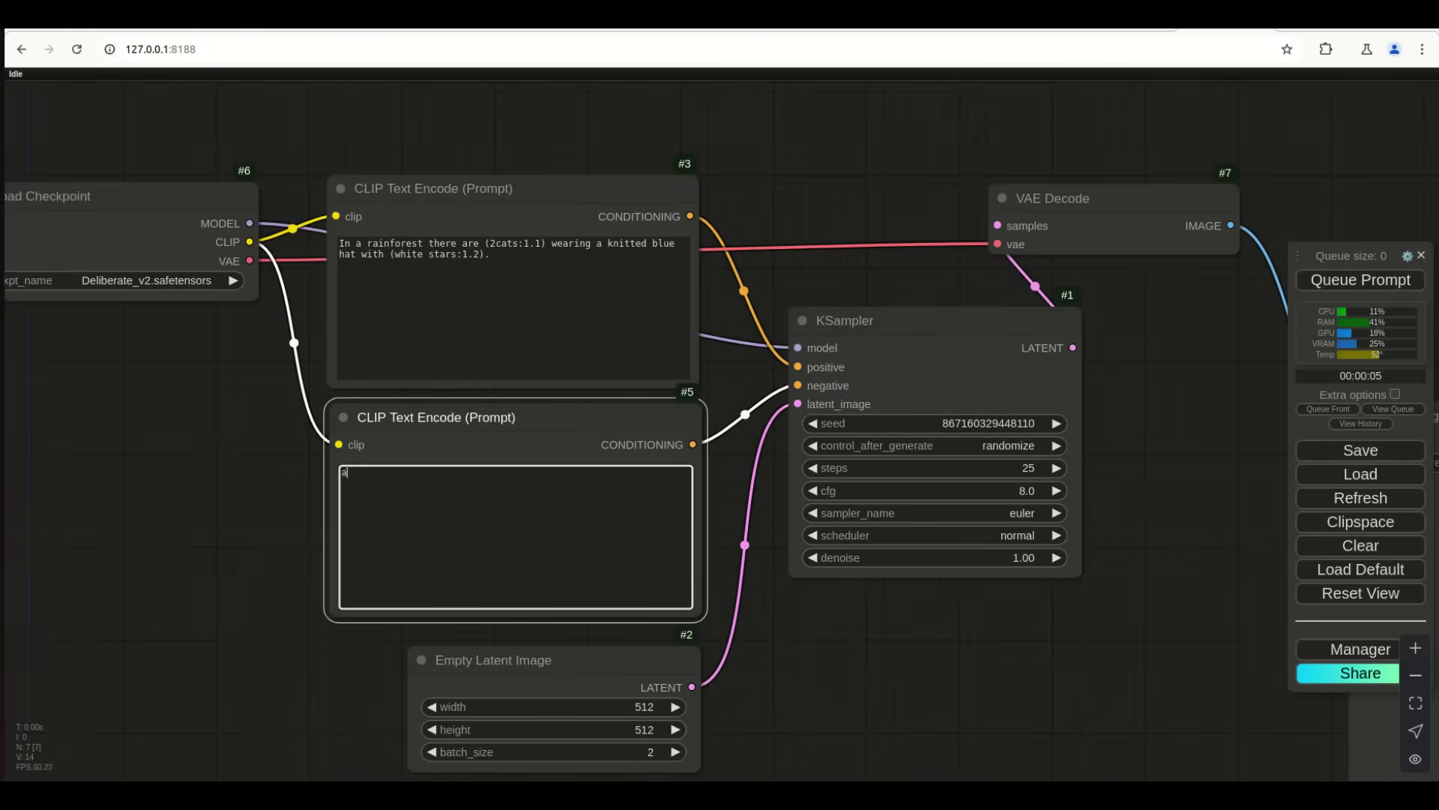
text(nthropomorphic)
scroll(275, 511, up, 4)
scroll(275, 510, up, 2)
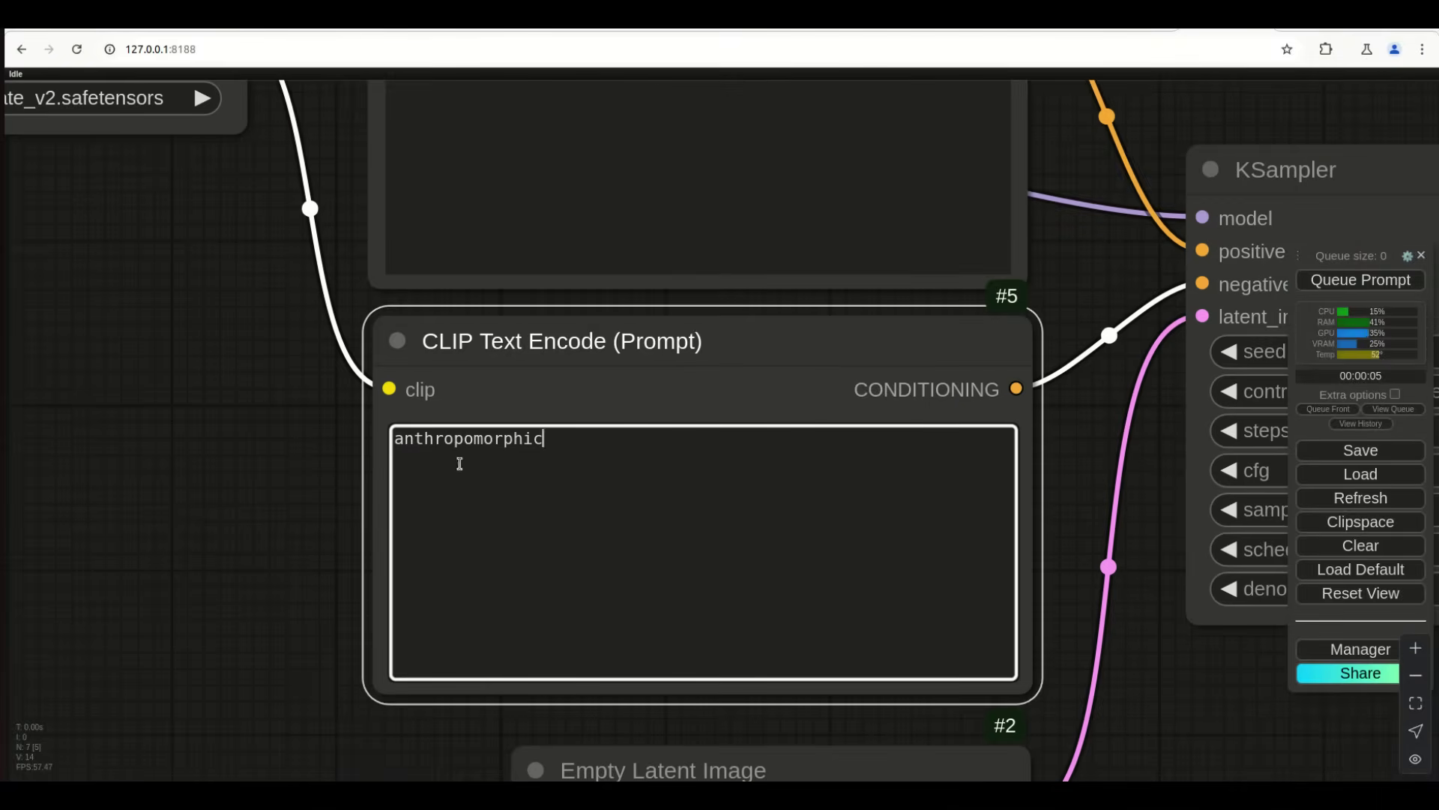
Weight the negative prompt term as "(anthropomorphic:1.25)"
drag(549, 440, 398, 434)
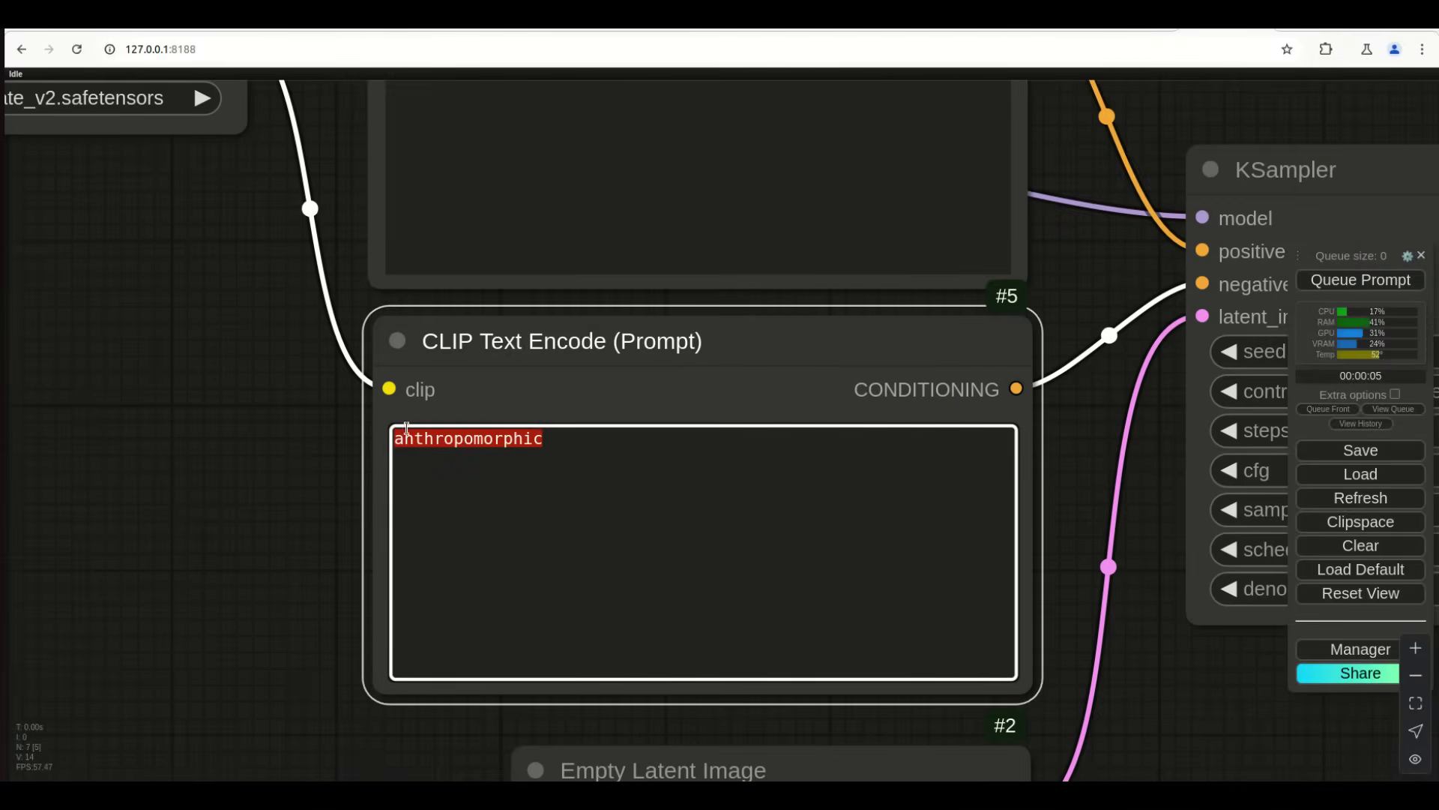
key(ctrl+Up)
key(ctrl+Up)
key(ctrl+Up)
key(ctrl+Up)
key(ctrl+Up)
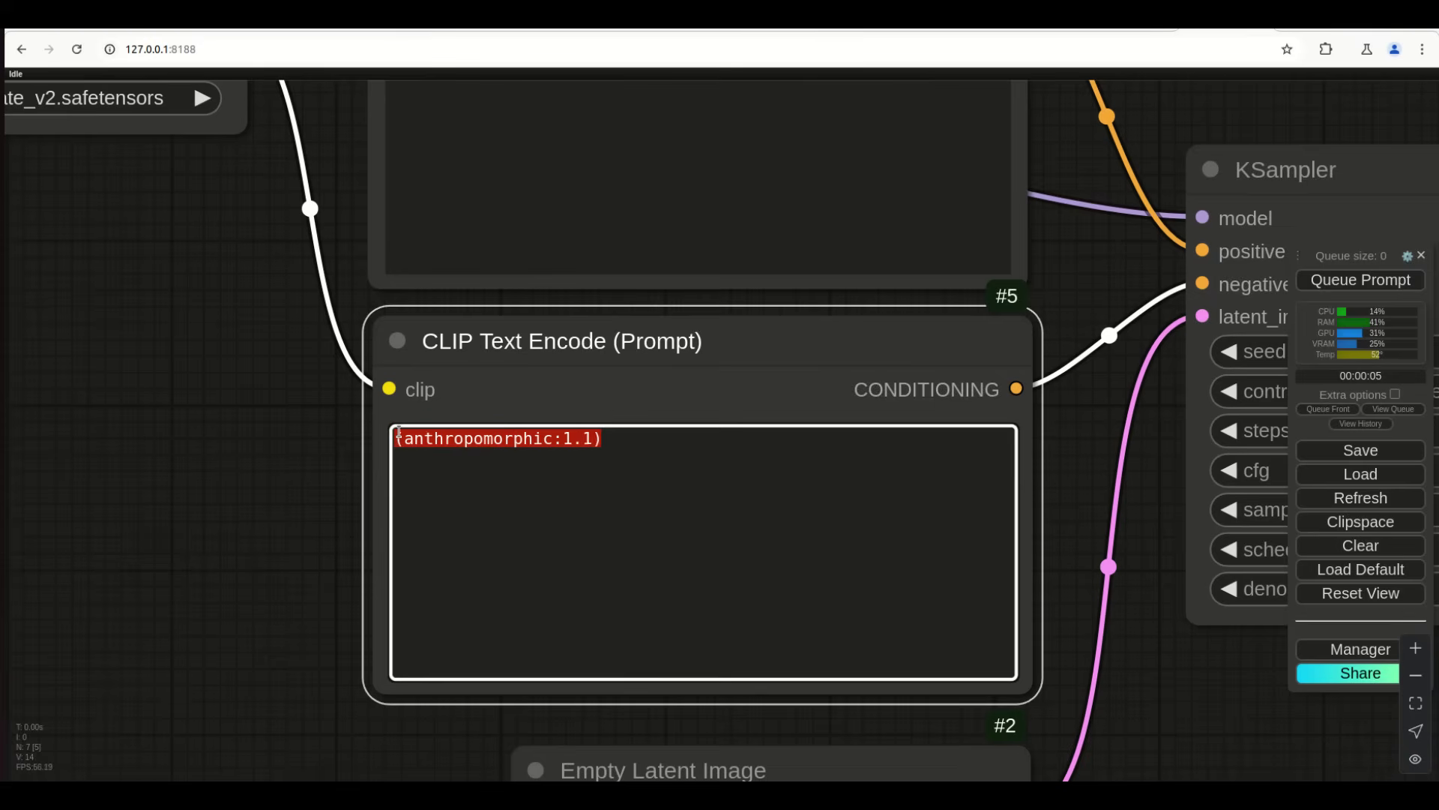
click(630, 444)
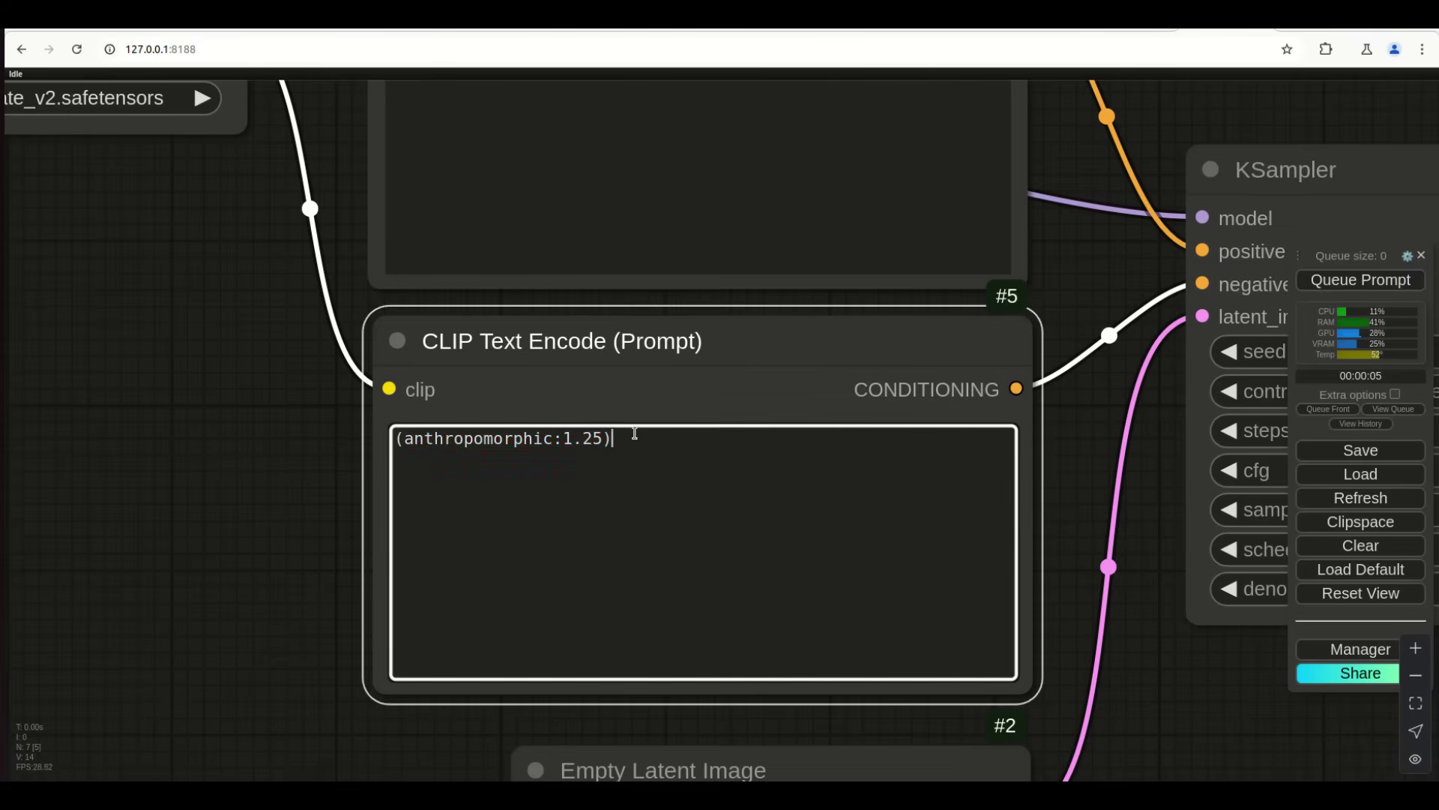
Check the clothing in the last images and append ", sweaters" to the negative prompt
scroll(191, 497, down, 4)
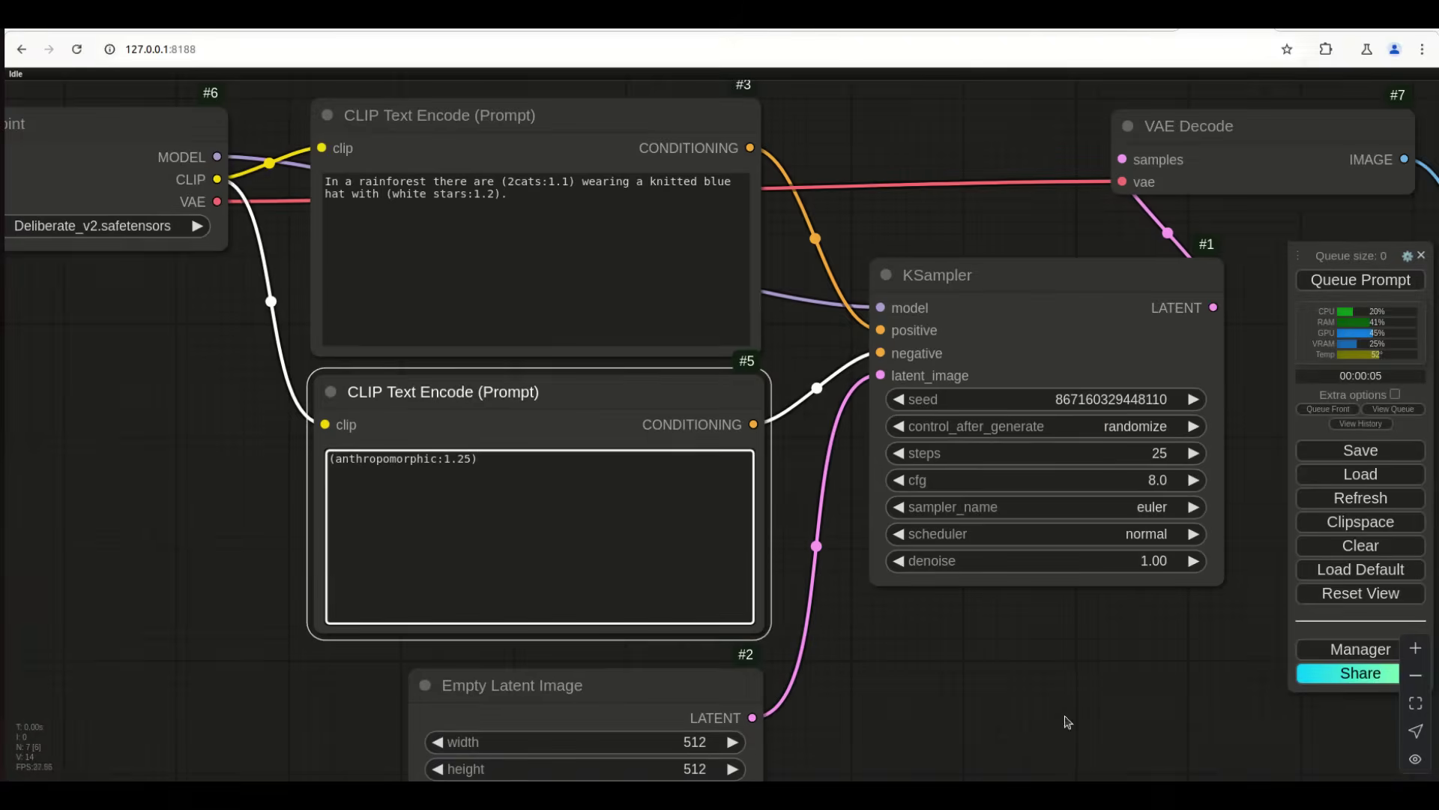
drag(1067, 718, 844, 665)
drag(915, 710, 703, 661)
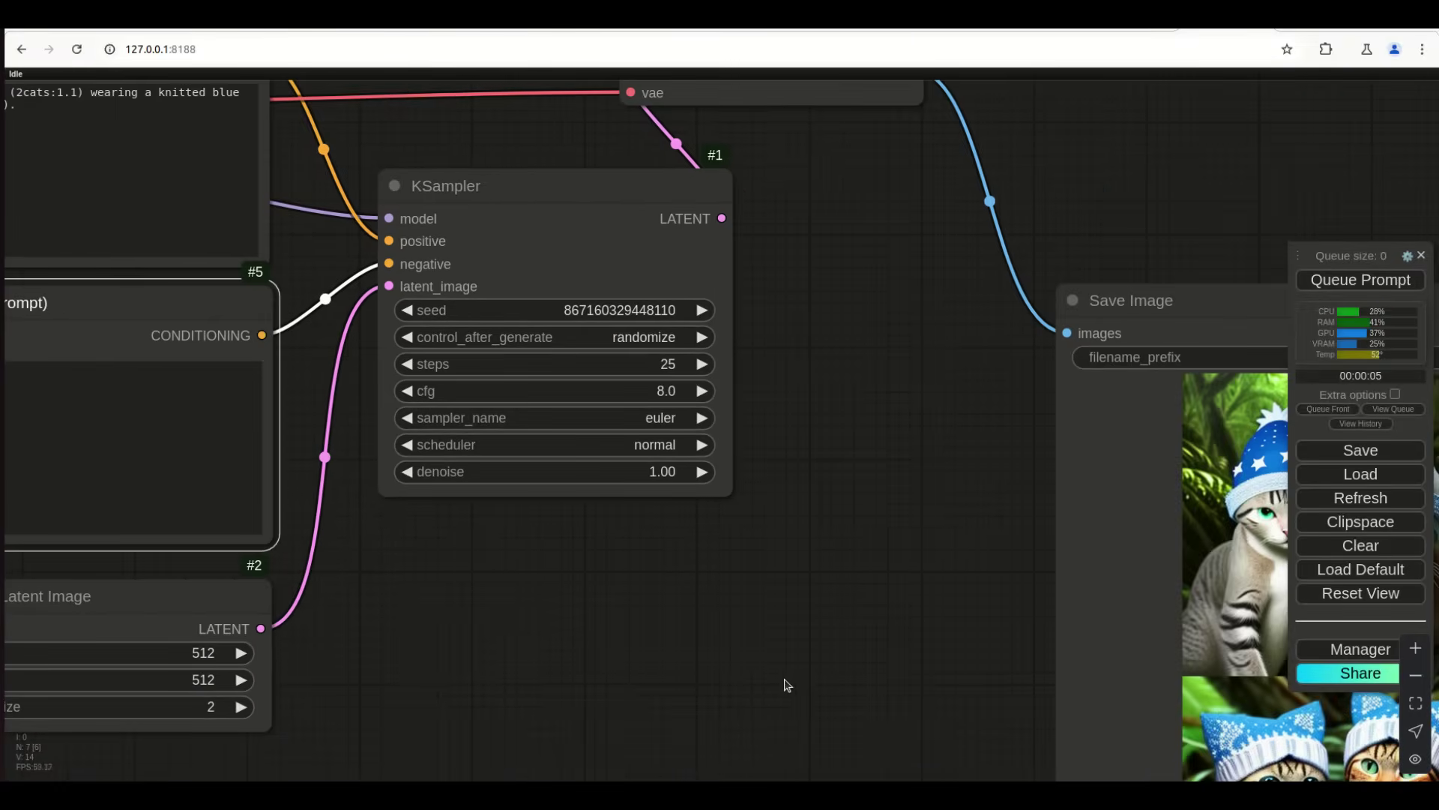
drag(784, 681, 601, 581)
scroll(596, 588, down, 3)
drag(596, 681, 579, 557)
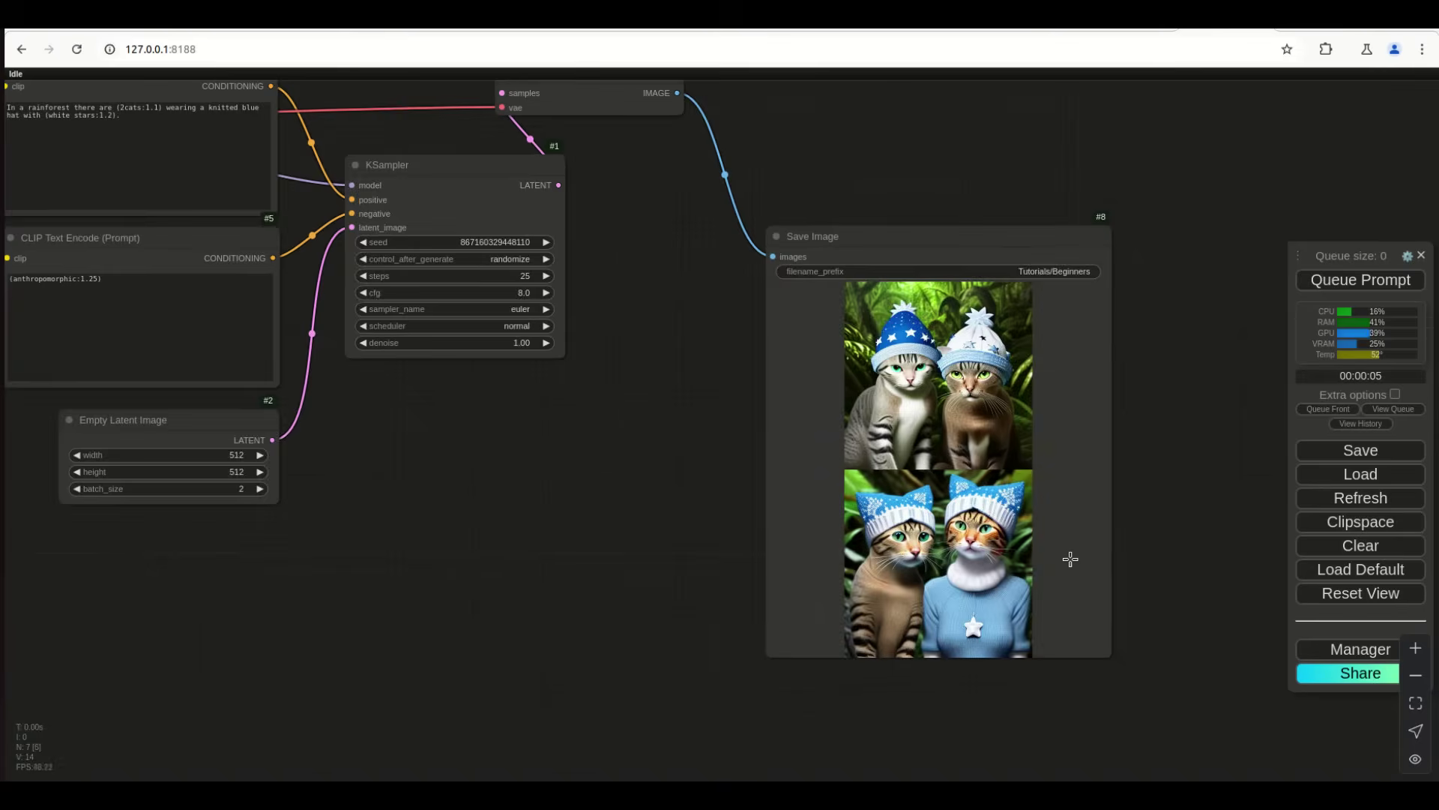
scroll(1070, 560, up, 6)
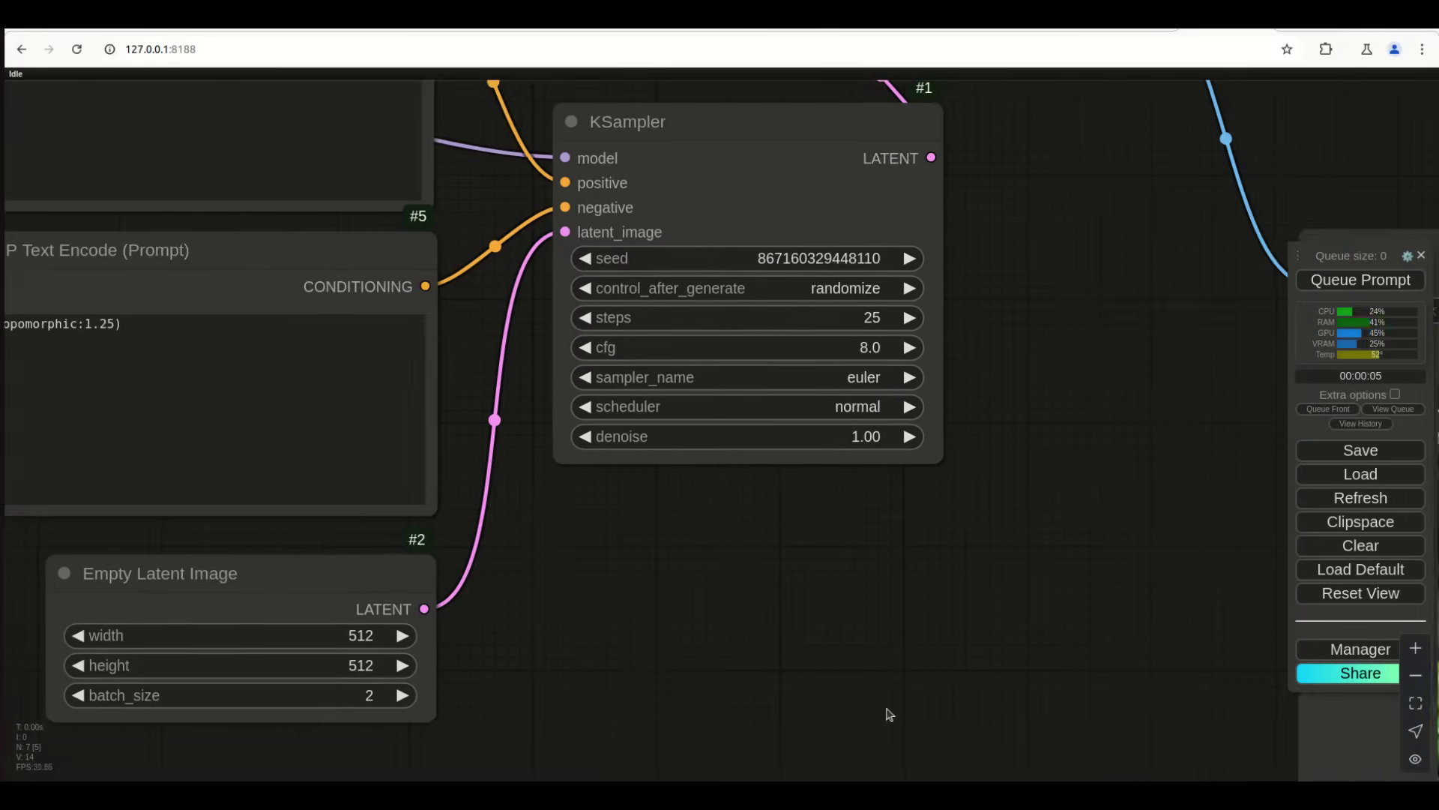
scroll(903, 719, left, 5)
click(440, 375)
text(swea)
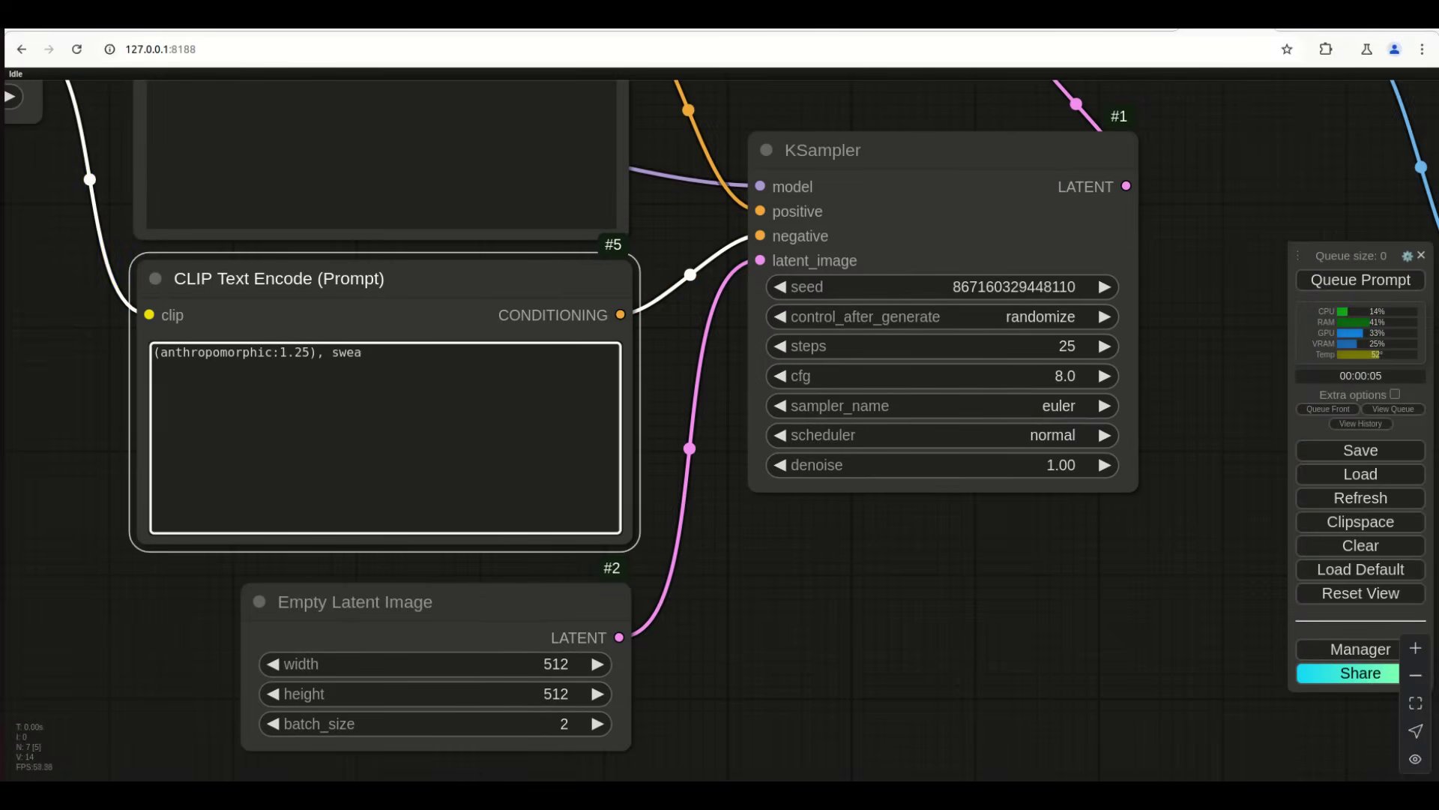
text(ters)
Weight the sweaters term in the negative prompt as "(sweaters:1.2)"
click(375, 352)
key(ctrl+Up)
key(ctrl+Up)
key(ctrl+Up)
key(ctrl+Up)
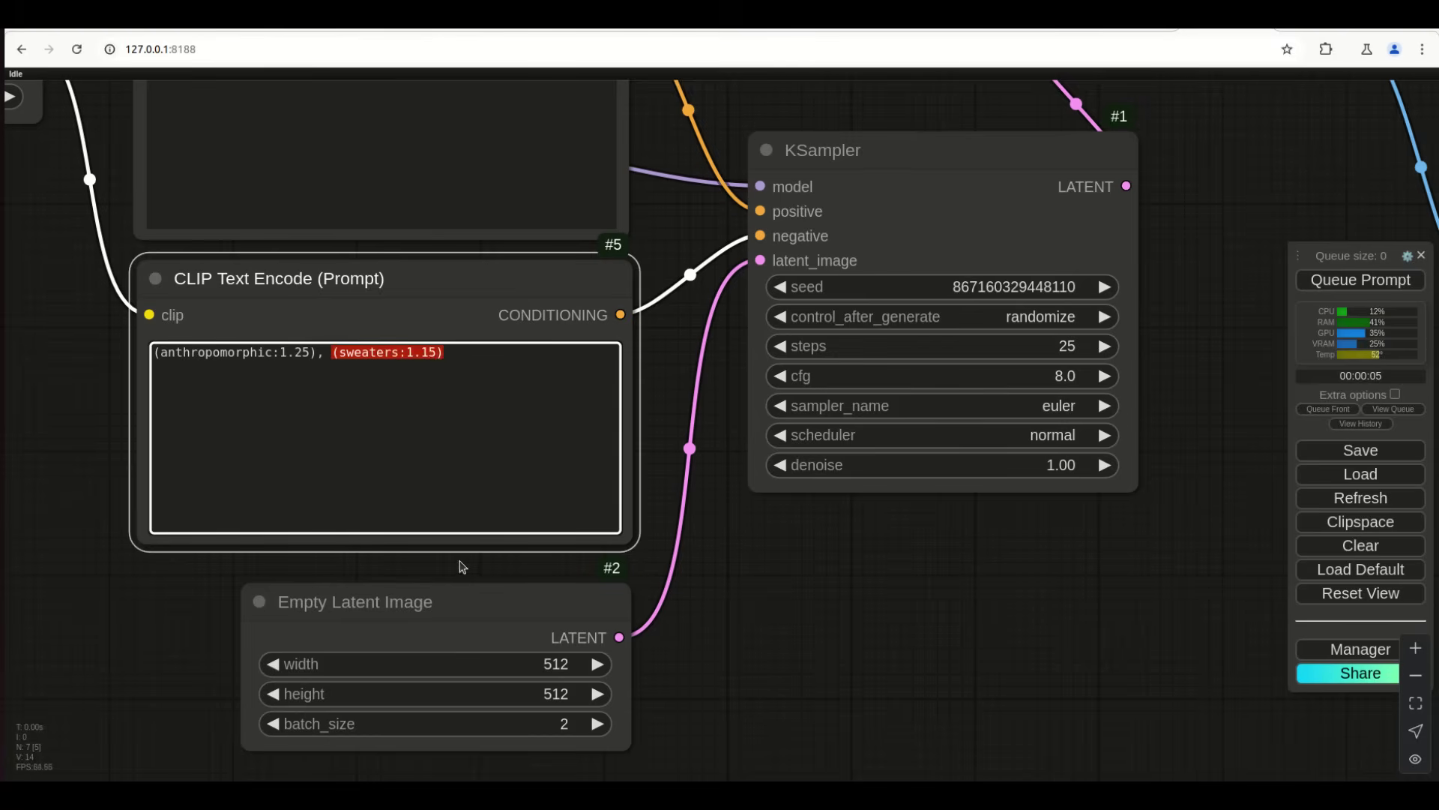
click(857, 665)
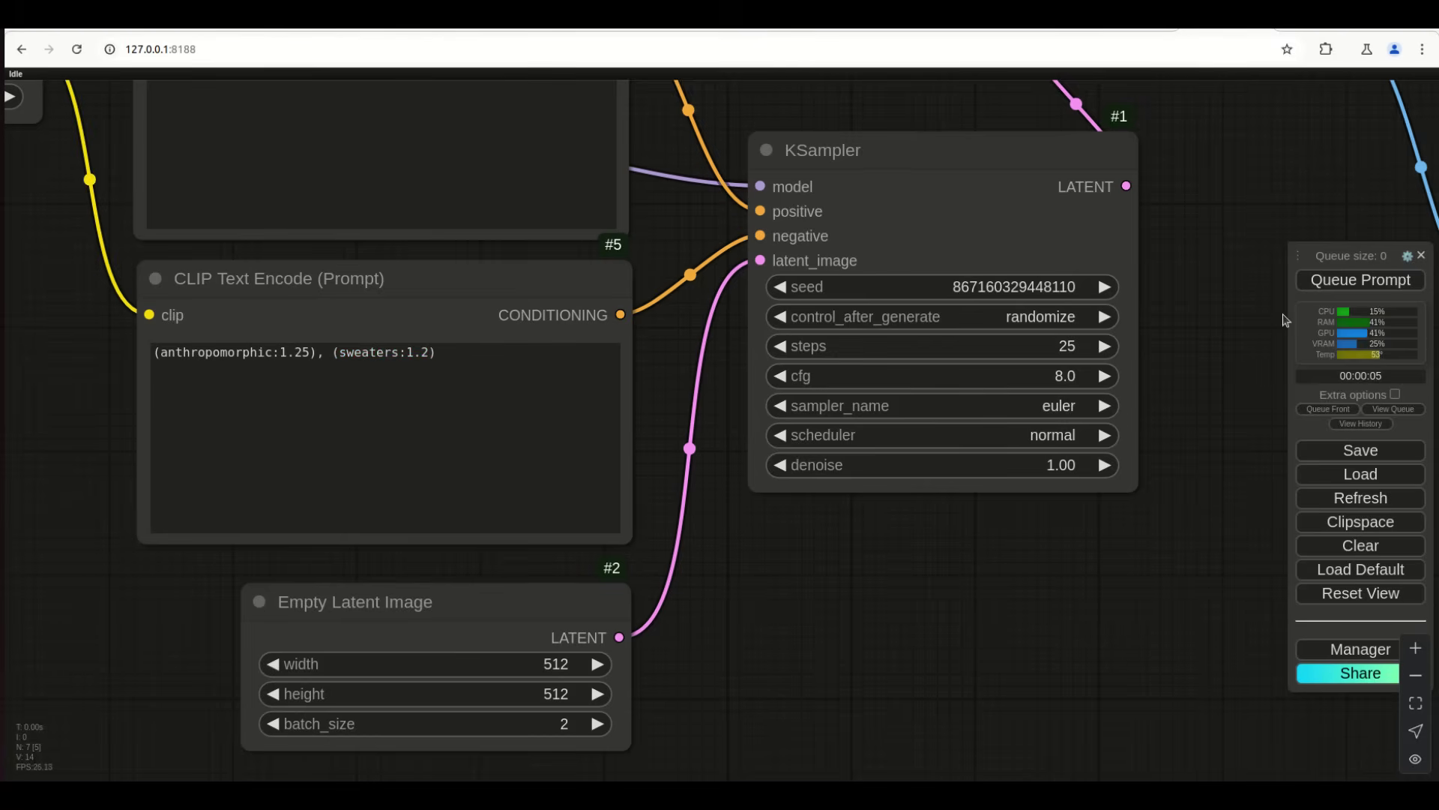
Generate a new batch of images with the current prompts and examine what the cats are wearing
click(1324, 280)
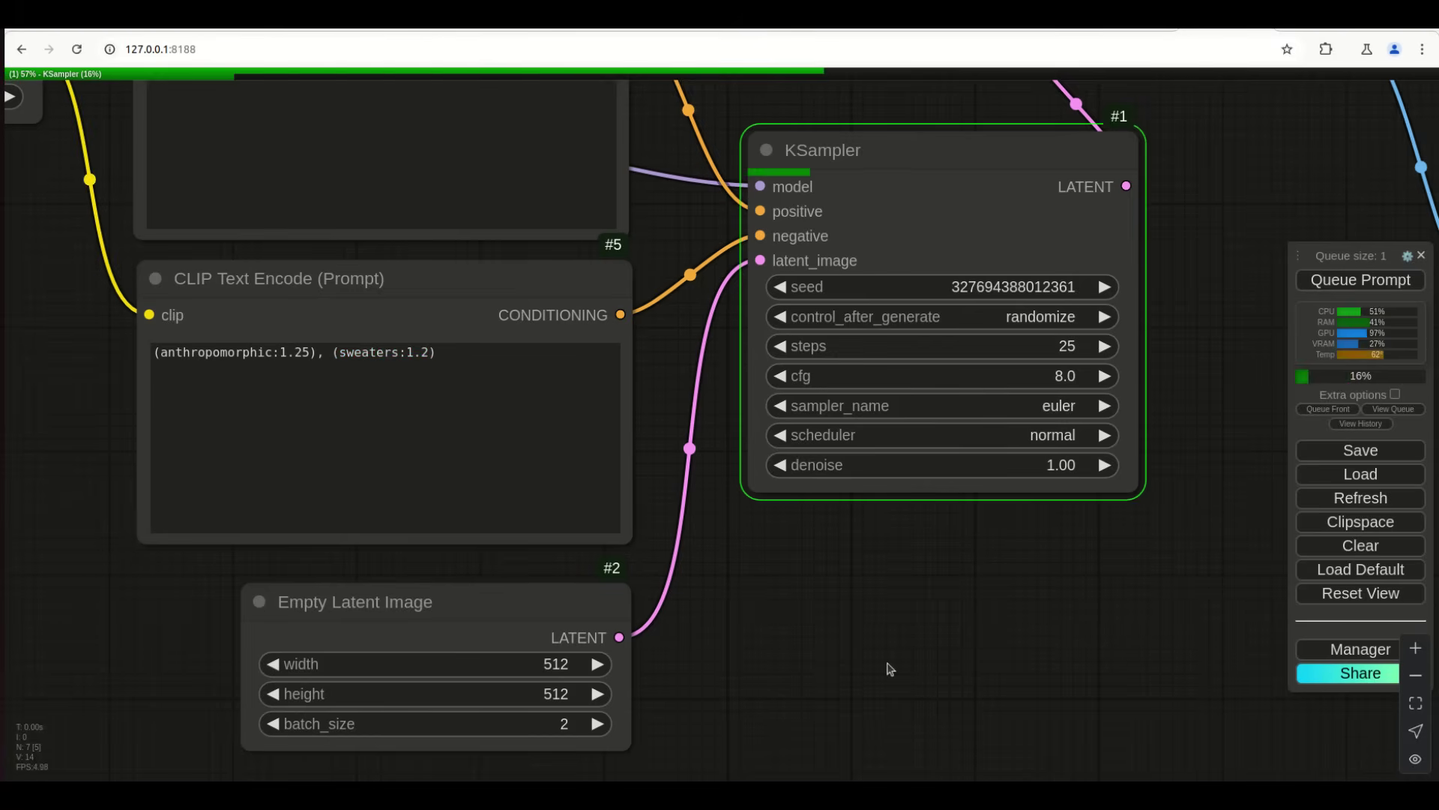
scroll(938, 675, right, 5)
scroll(939, 674, down, 5)
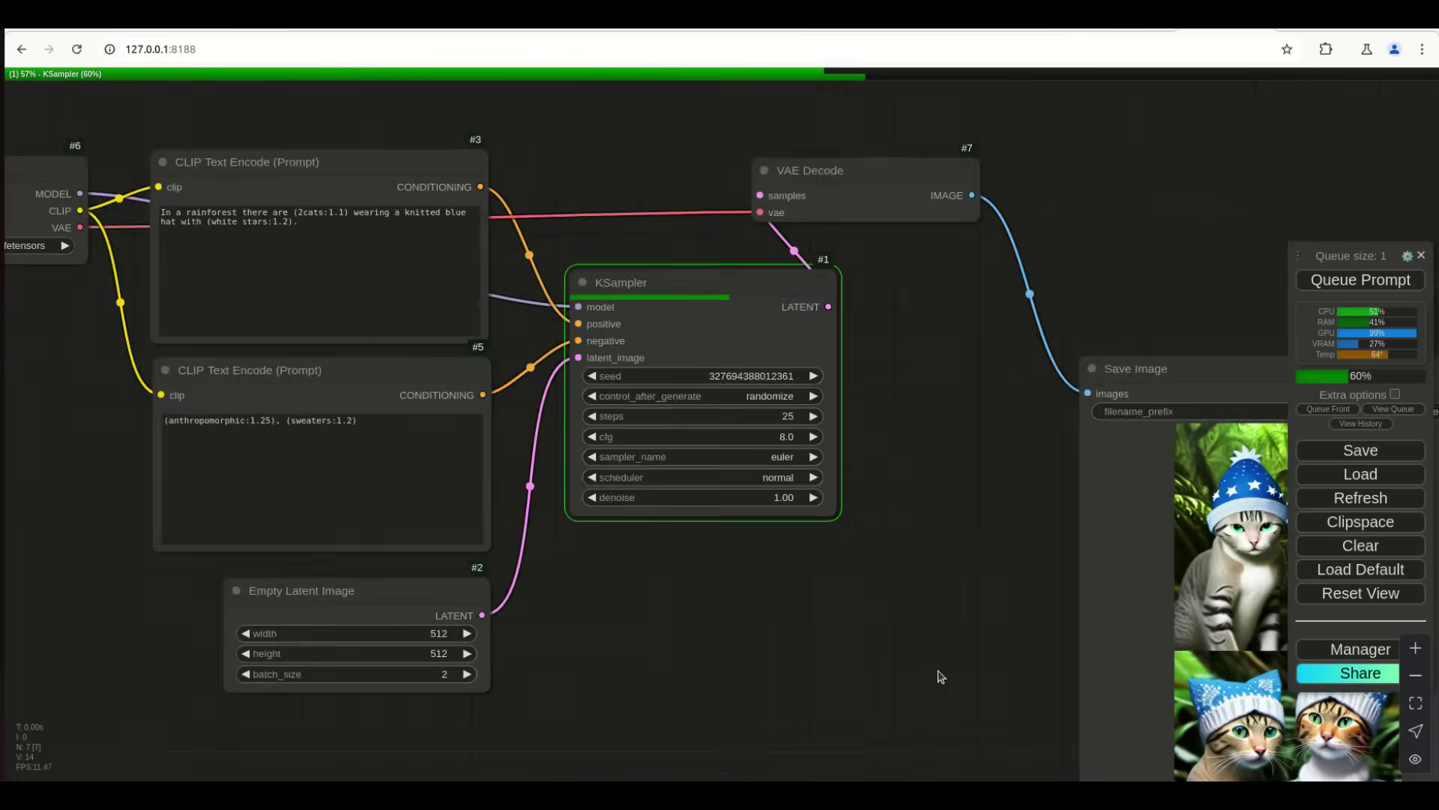
scroll(941, 677, up, 2)
drag(958, 685, 593, 470)
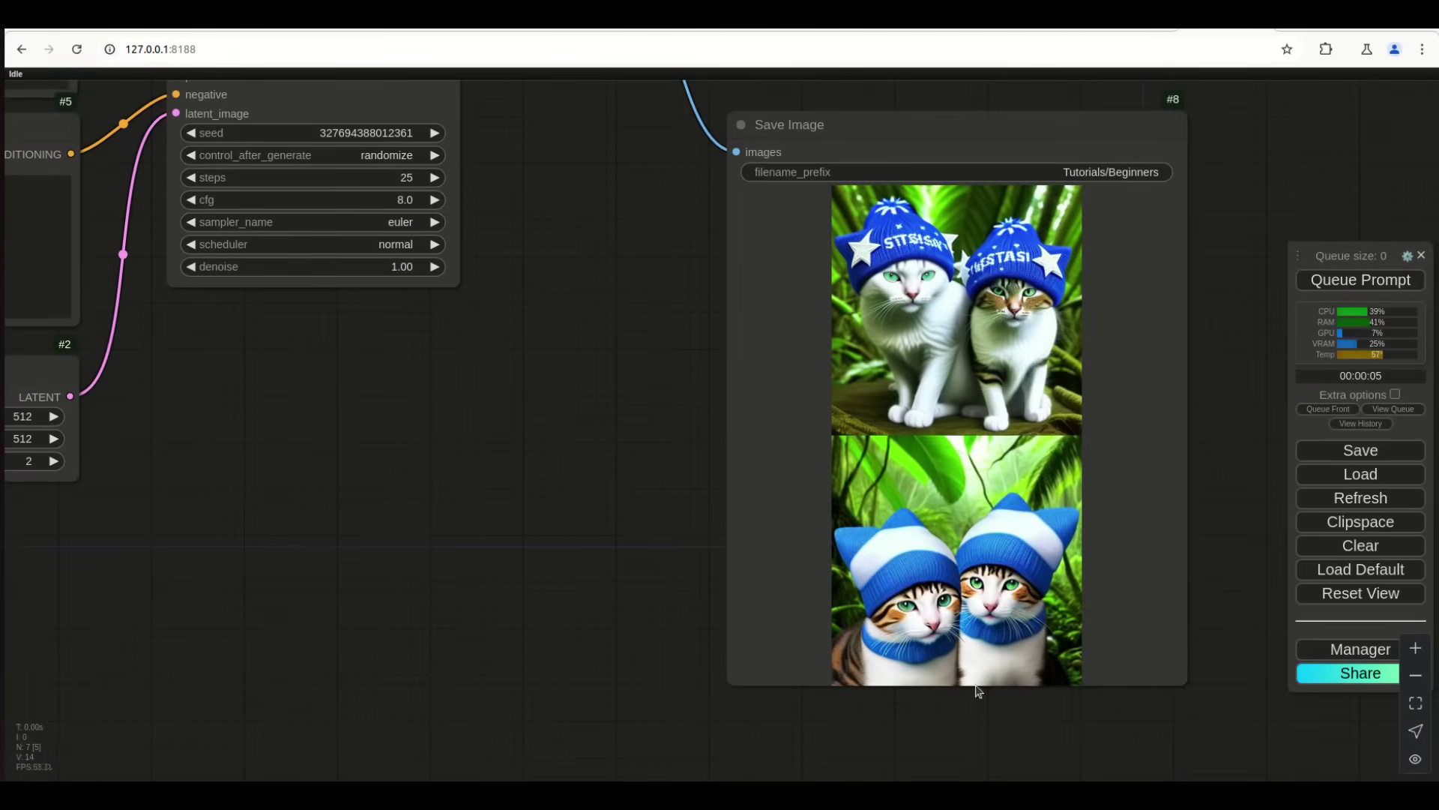
scroll(923, 654, up, 7)
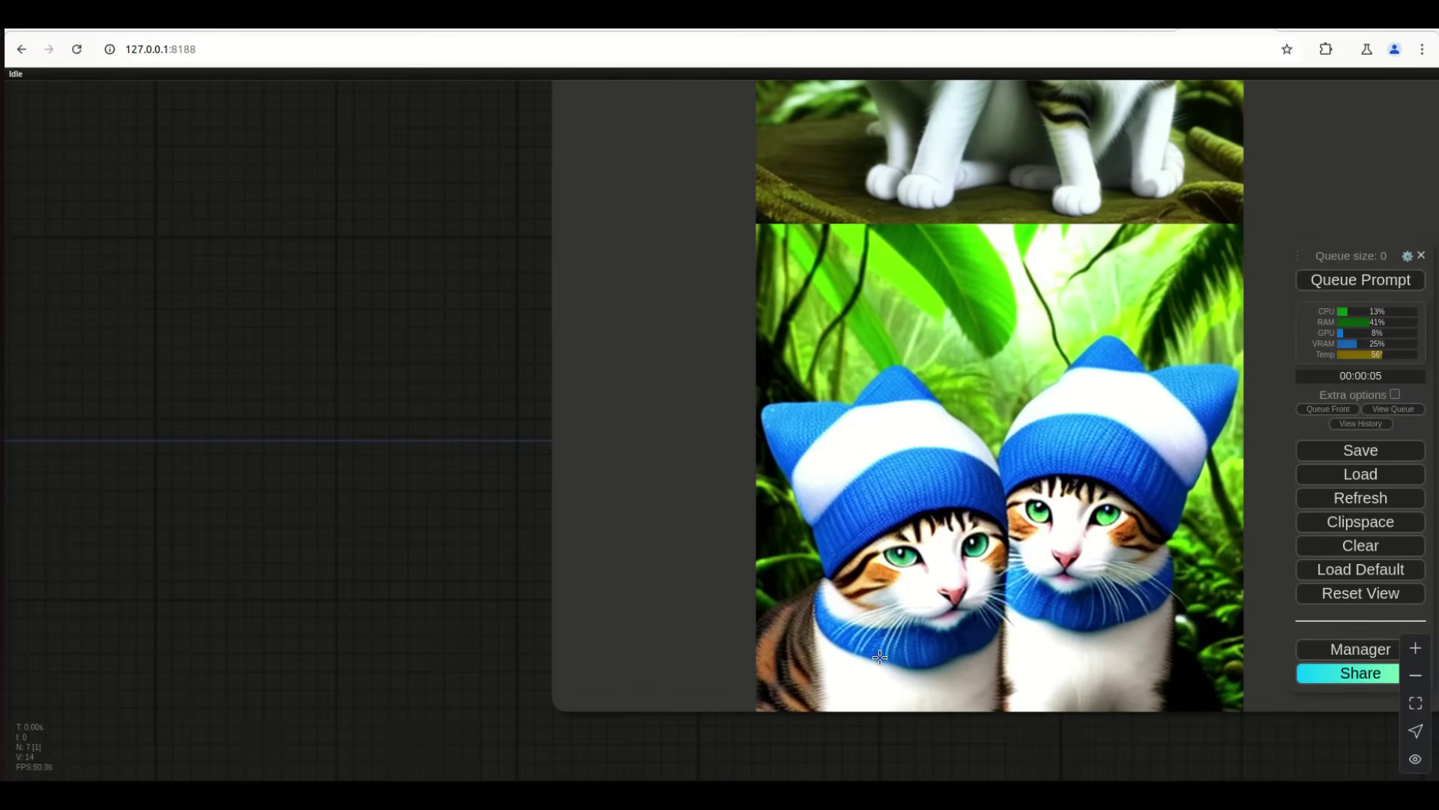
scroll(480, 433, down, 6)
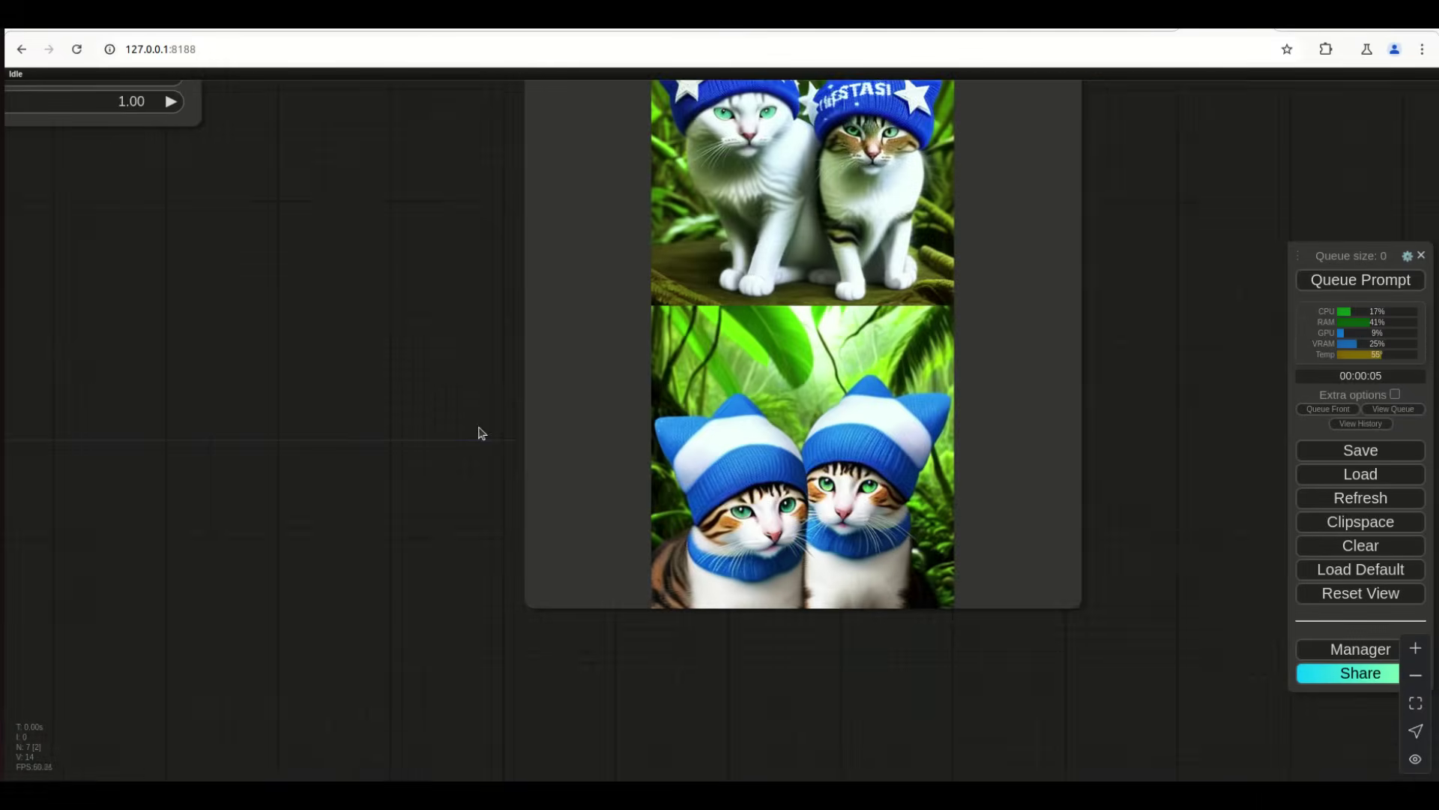
Append ", scarf, collar." to the negative prompt
drag(540, 495, 1319, 779)
drag(481, 416, 459, 411)
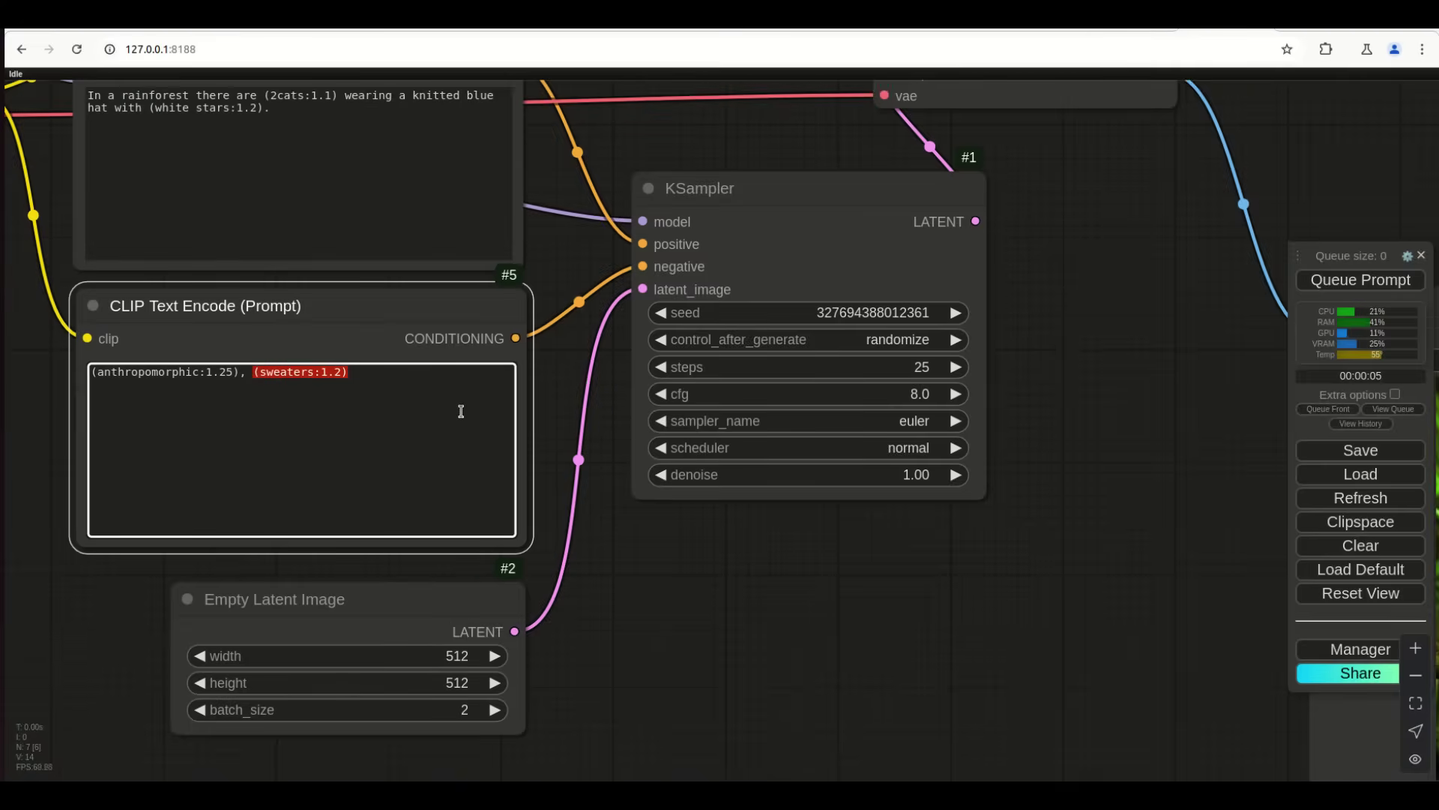
click(412, 390)
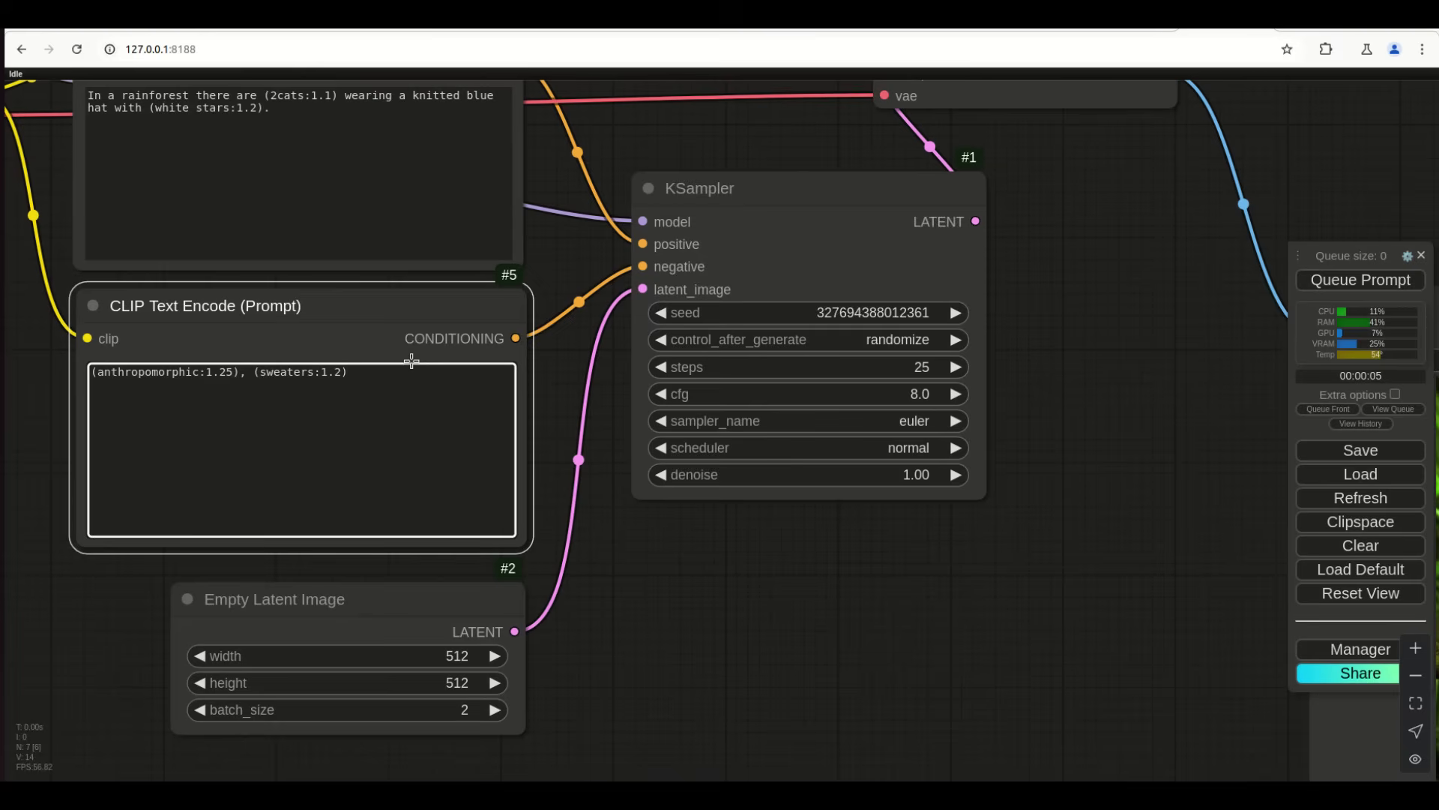
text(, )
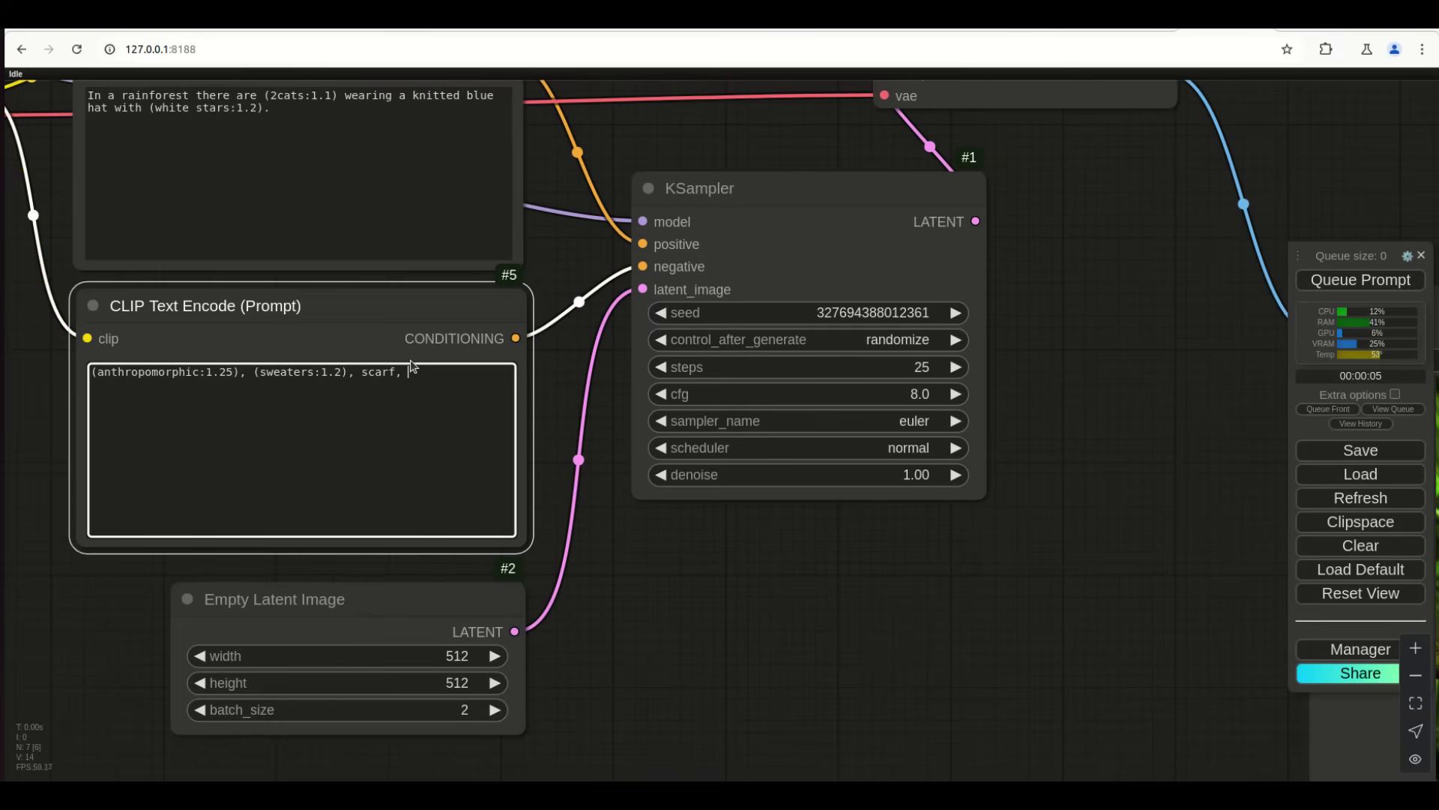
text(scargg, collar)
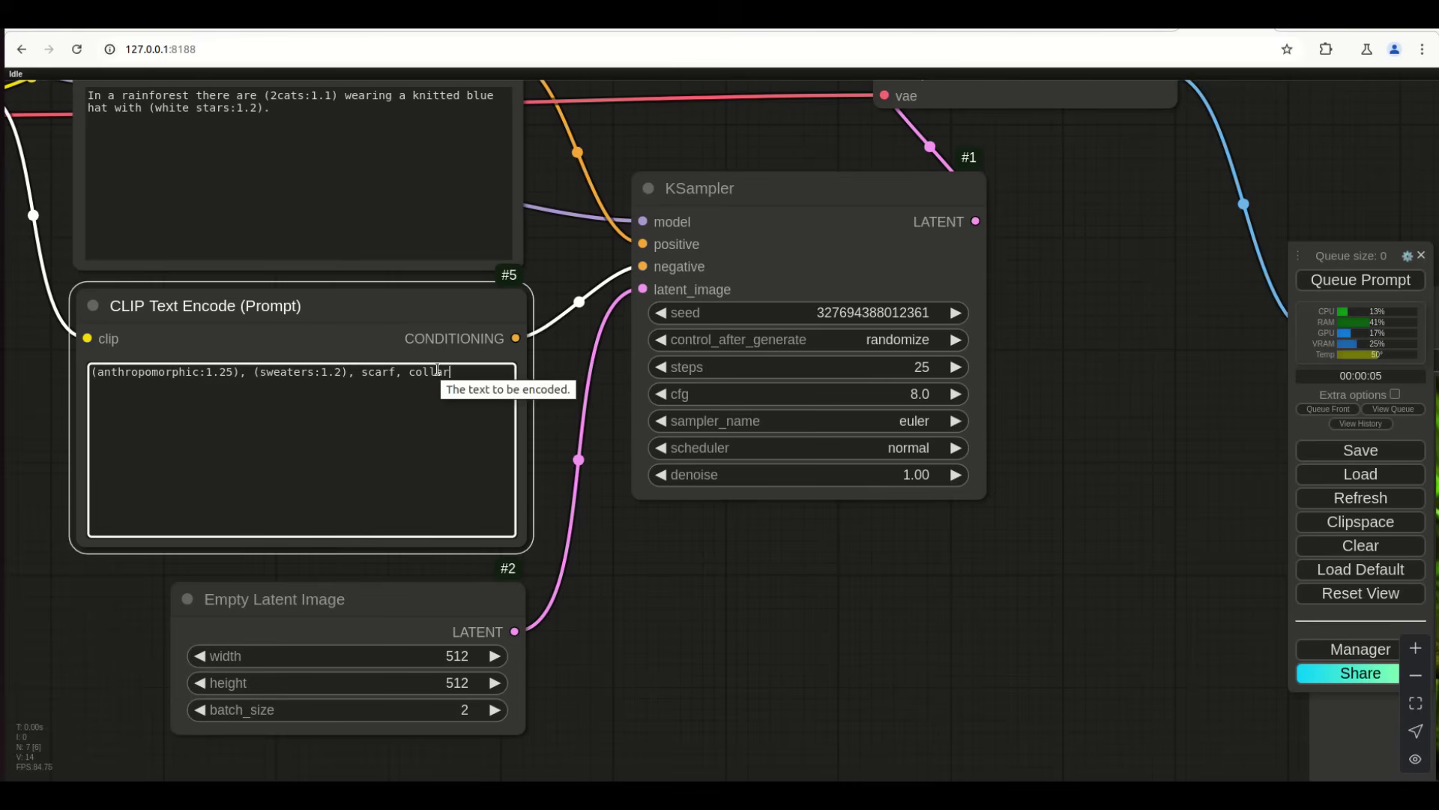
text(.)
Weight the two last negative prompt terms as "(scarf:1.25)" and "(collar:1.15)"
key(ctrl+Up)
key(ctrl+Up)
key(ctrl+Up)
key(End)
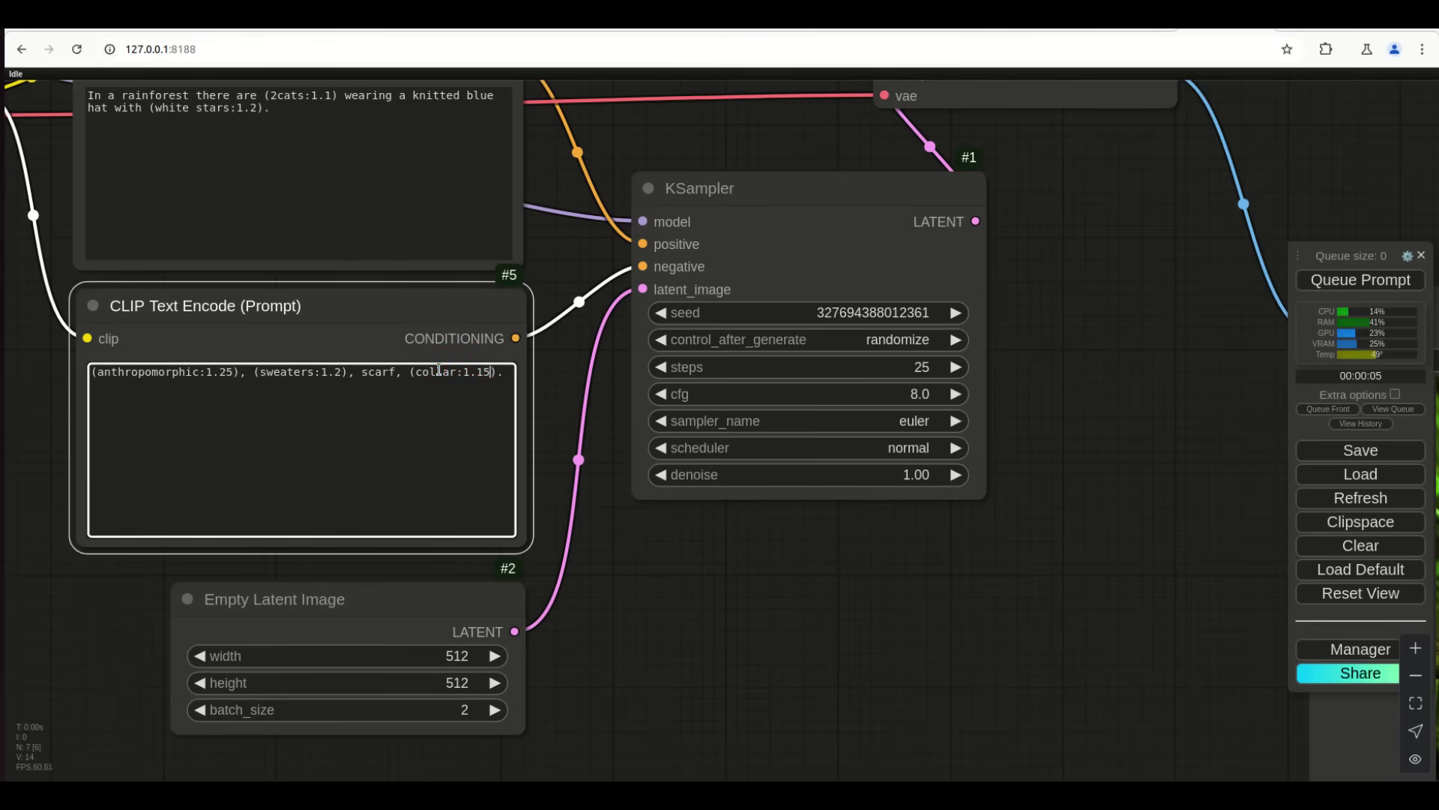
key(ctrl+Up)
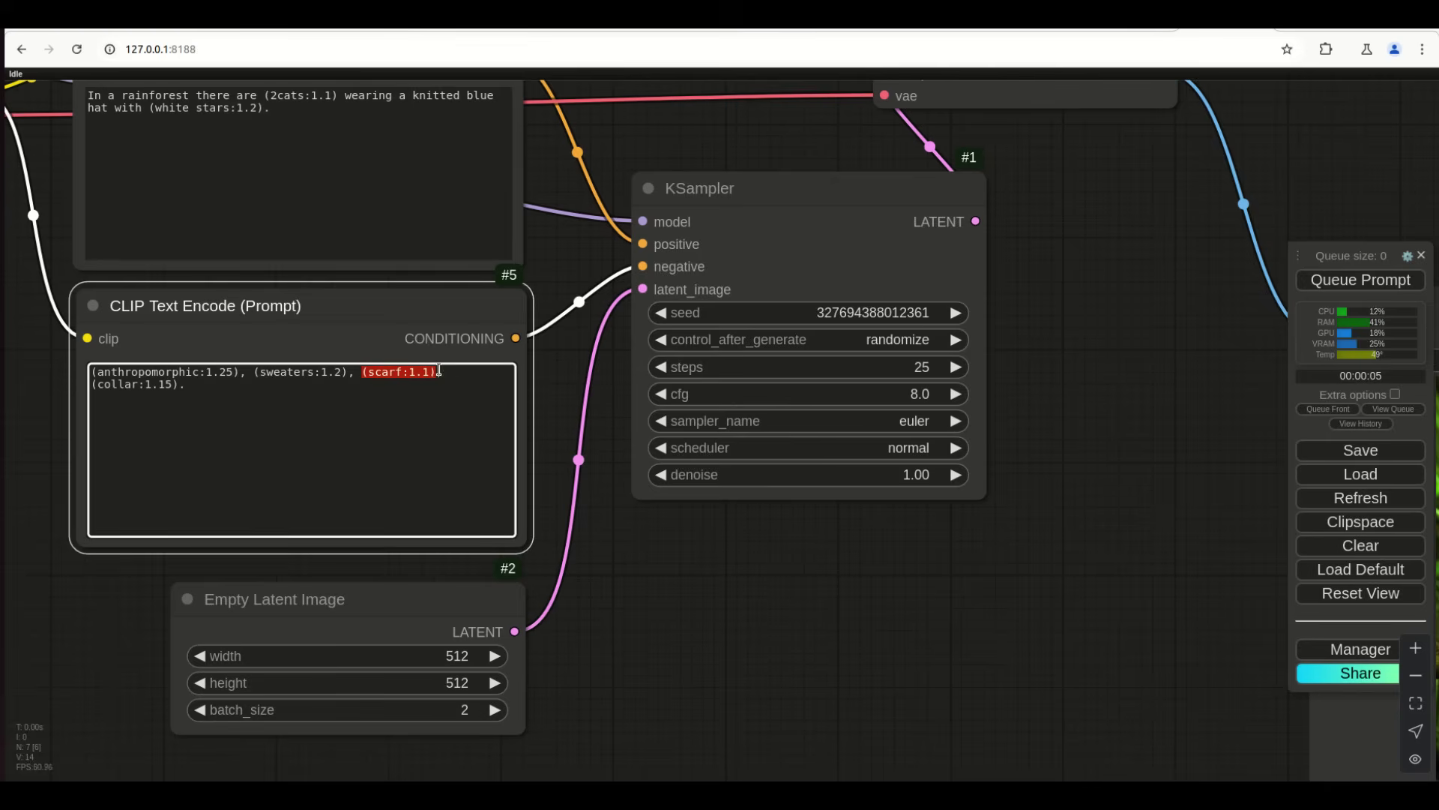
Generate images with the weighted scarf and collar terms and inspect the cats' clothing up close
click(1332, 281)
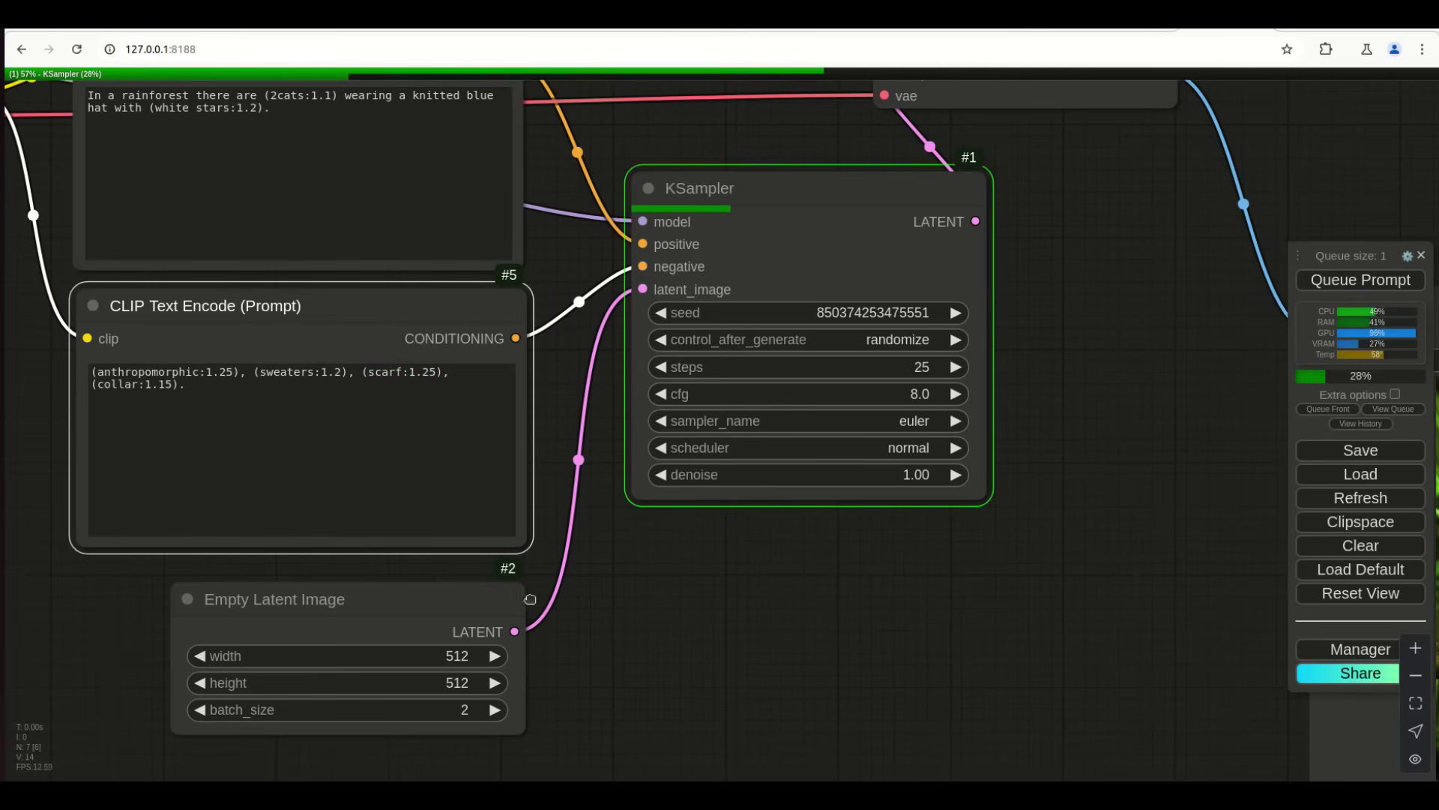
scroll(928, 688, right, 10)
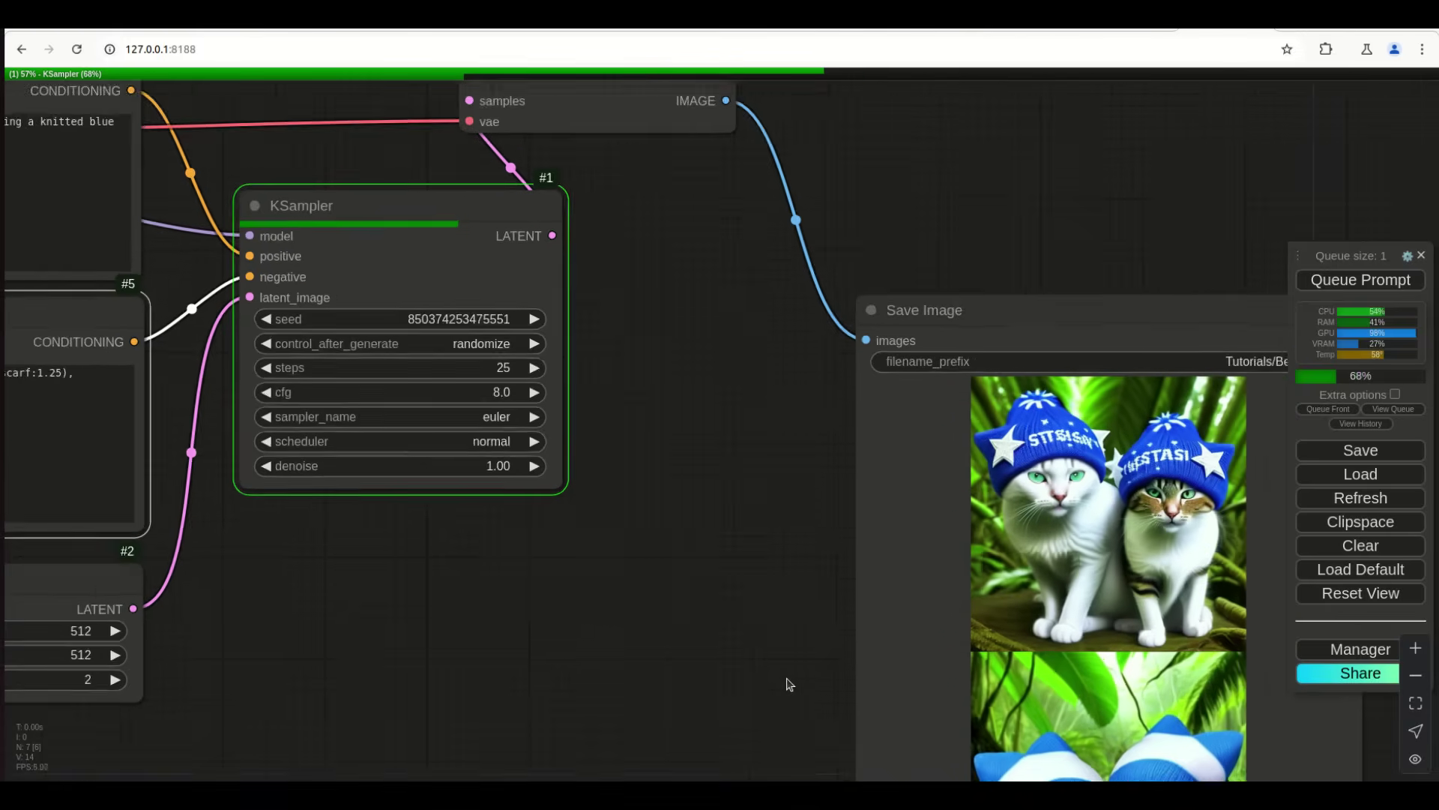
scroll(789, 682, down, 2)
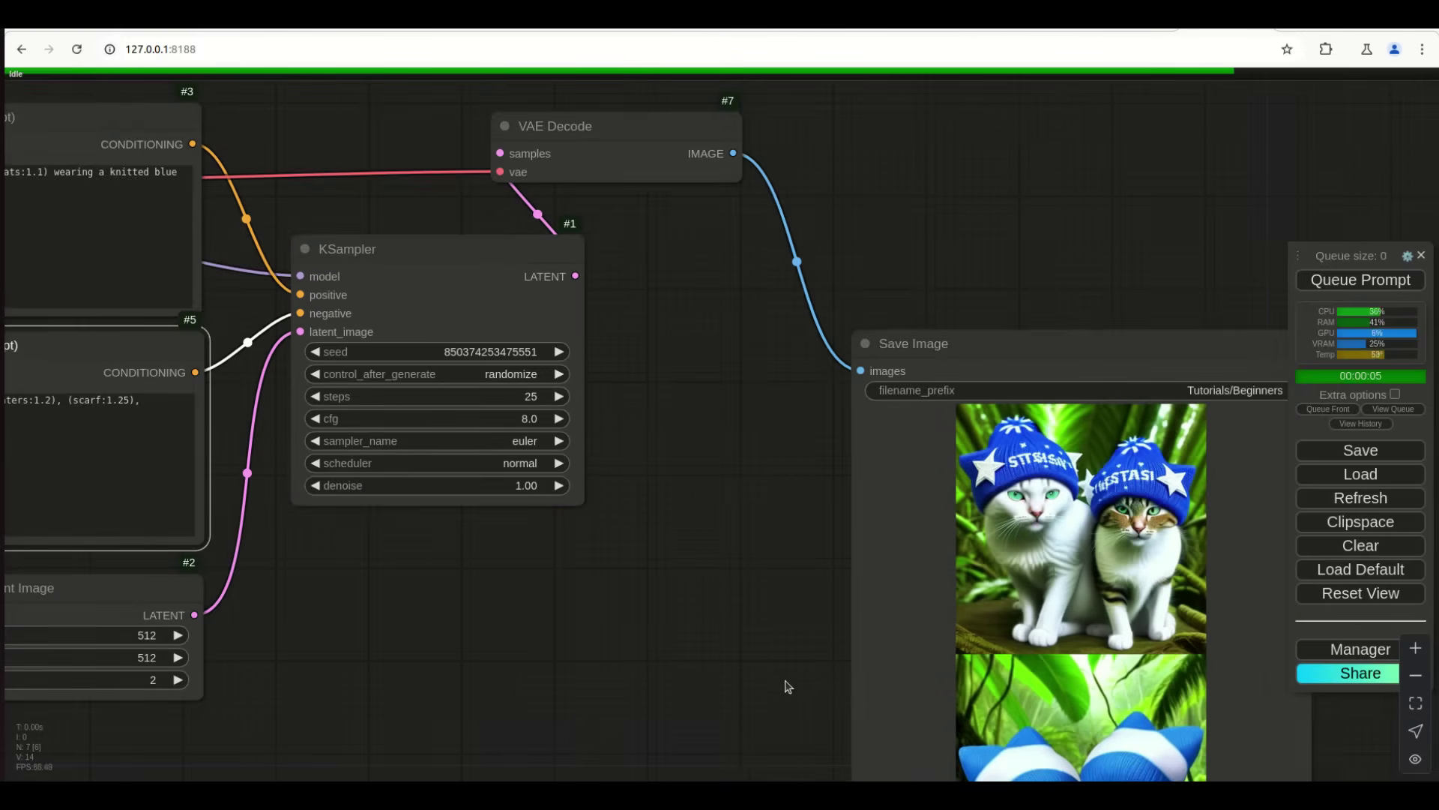
drag(789, 685, 703, 430)
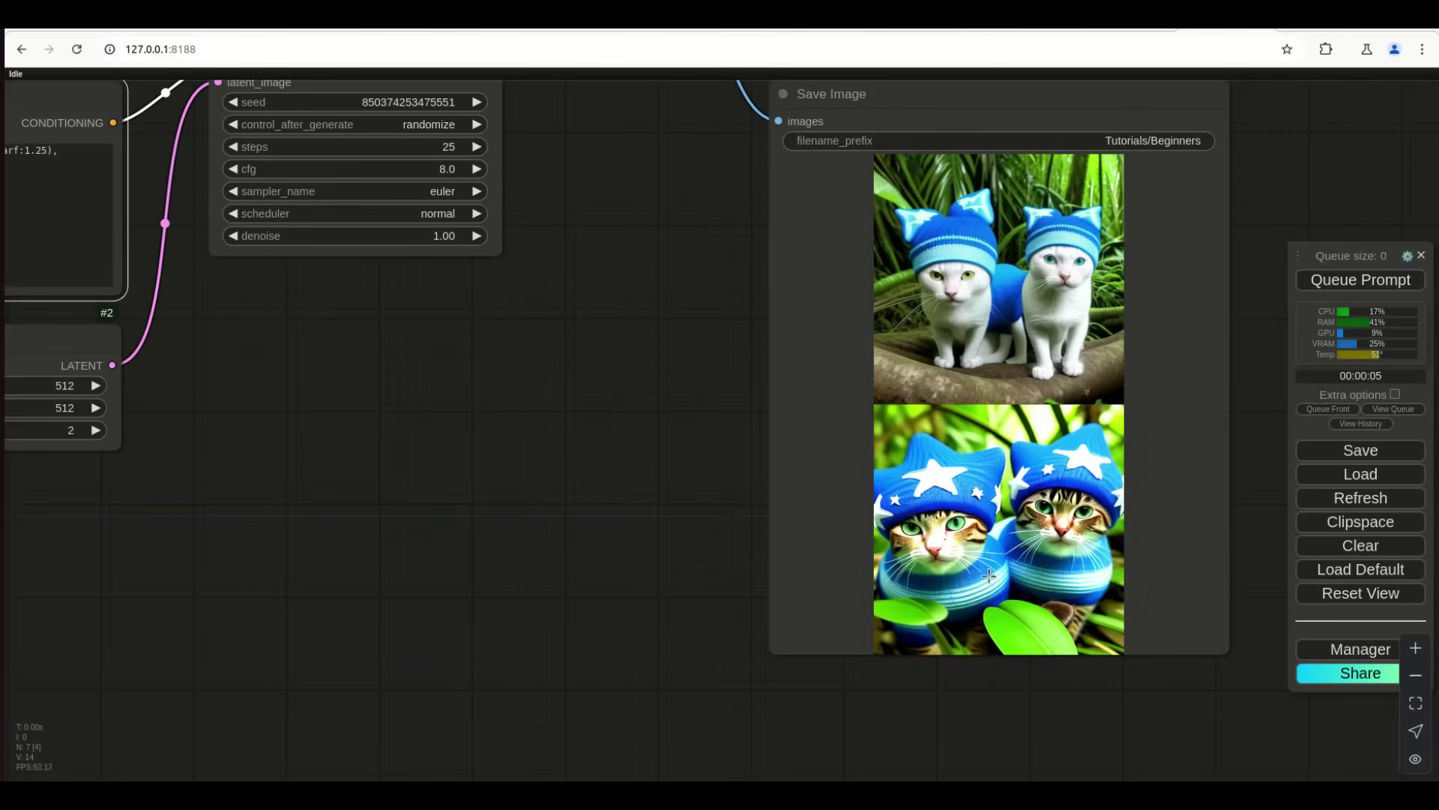
scroll(987, 586, up, 5)
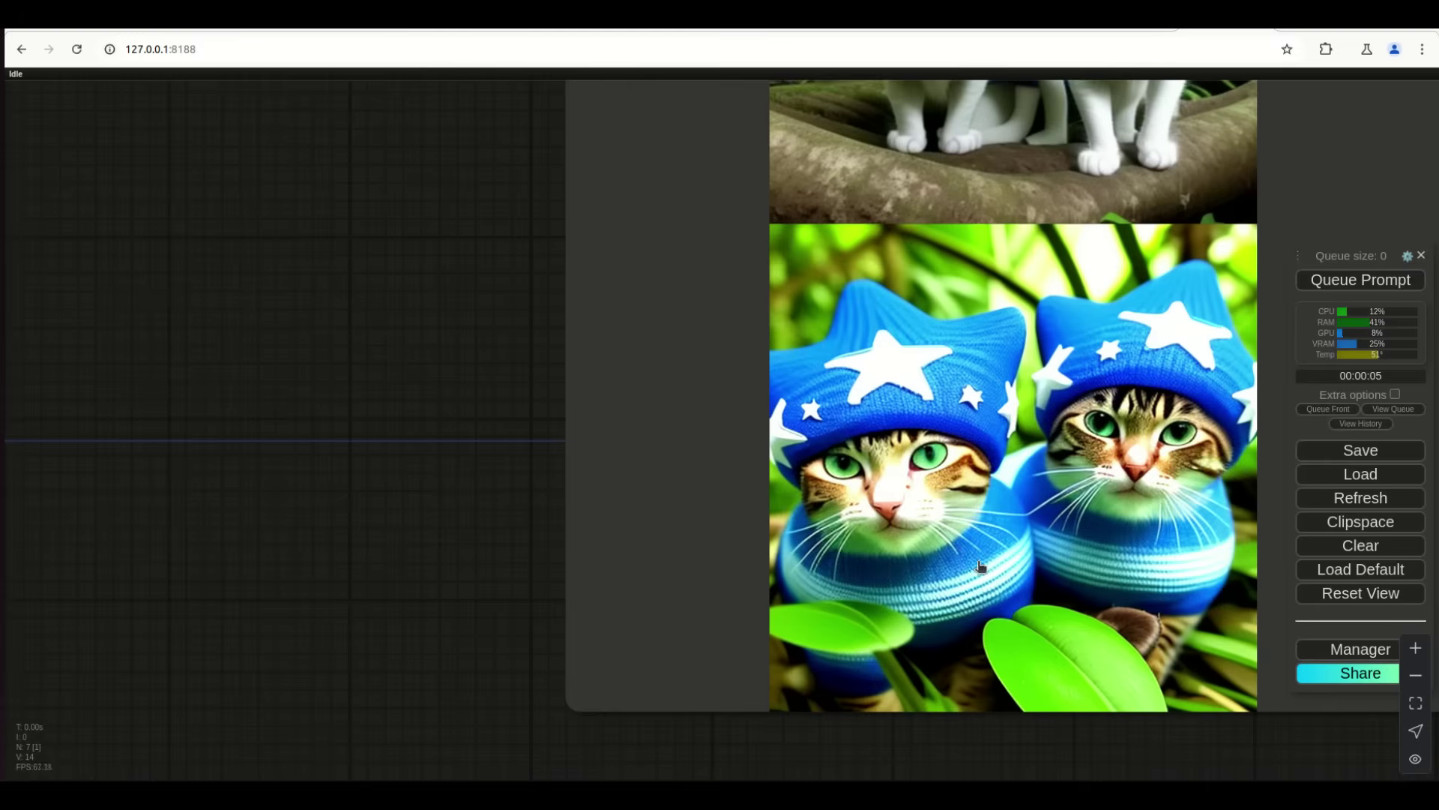
scroll(980, 566, down, 5)
Append ", clothing" after the collar term in the negative prompt
drag(576, 394, 1257, 624)
drag(353, 370, 627, 482)
click(487, 421)
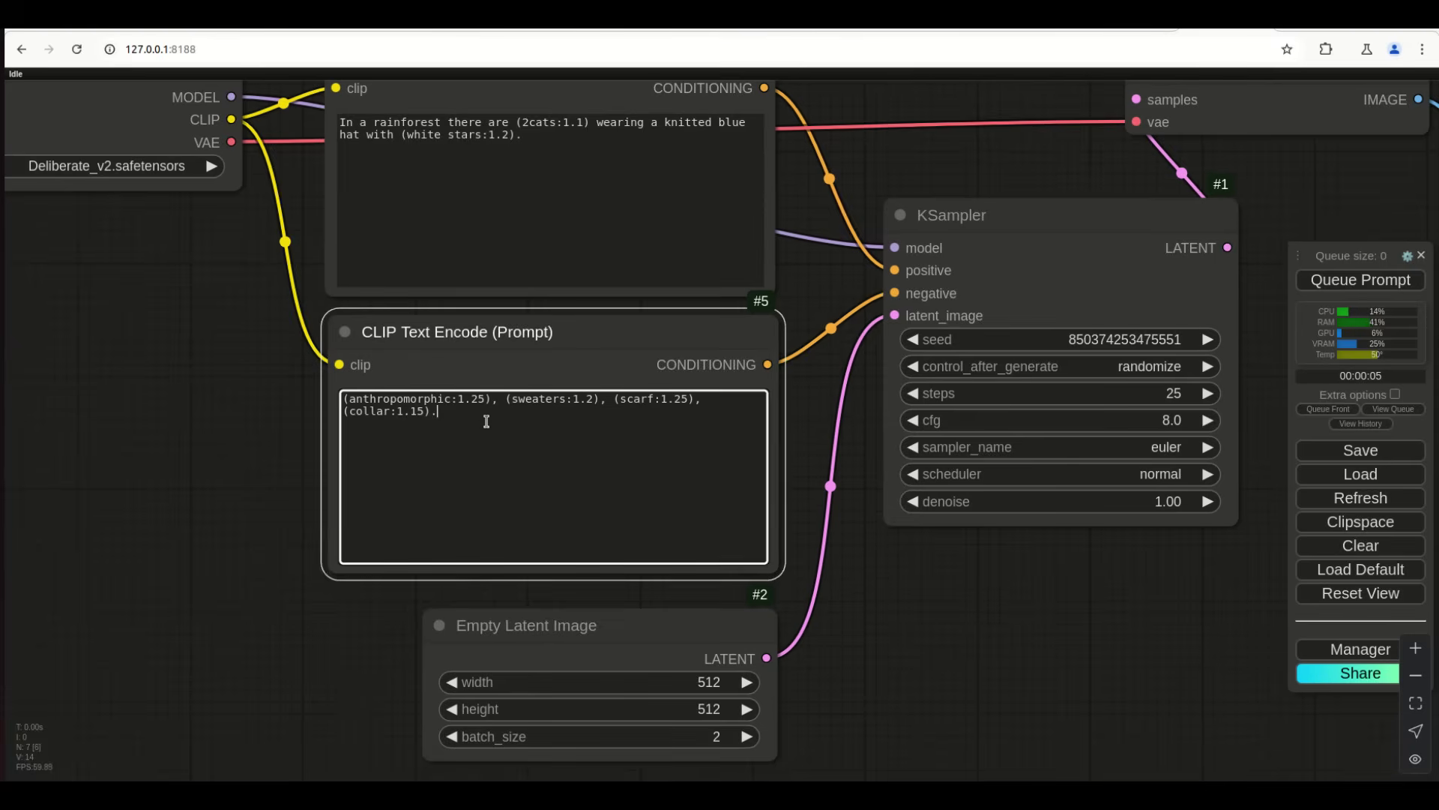
key(BackSpace)
text(, clothing)
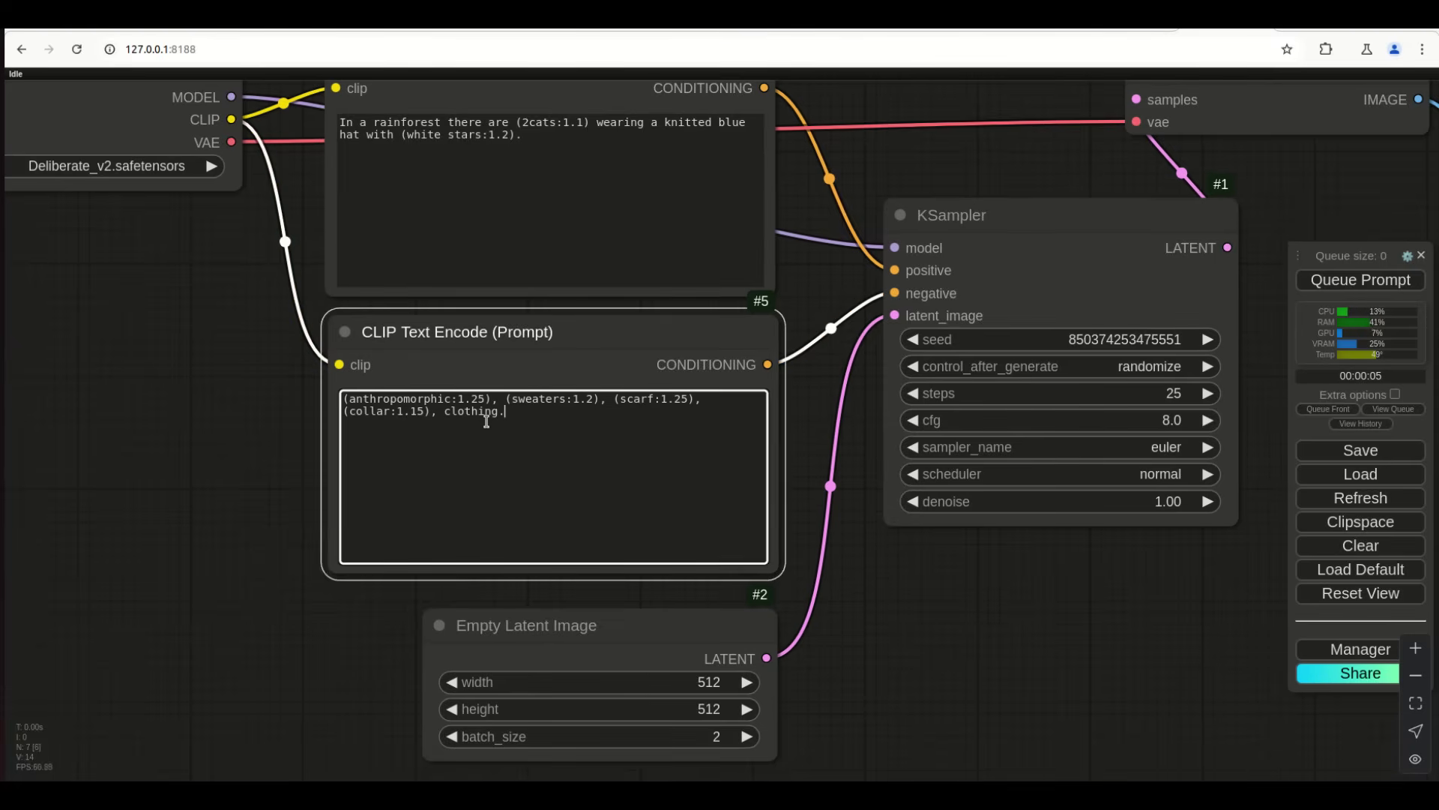
Weight the clothing term in the negative prompt as "(clothing:1.35)"
double_click(481, 411)
key(ctrl+Up)
key(ctrl+Up)
key(ctrl+Up)
key(ctrl+Up)
key(ctrl+Up)
key(ctrl+Up)
key(ctrl+Up)
Generate images with the weighted clothing term and check the cats' bodies for remaining garments
click(1111, 634)
key(ctrl+Return)
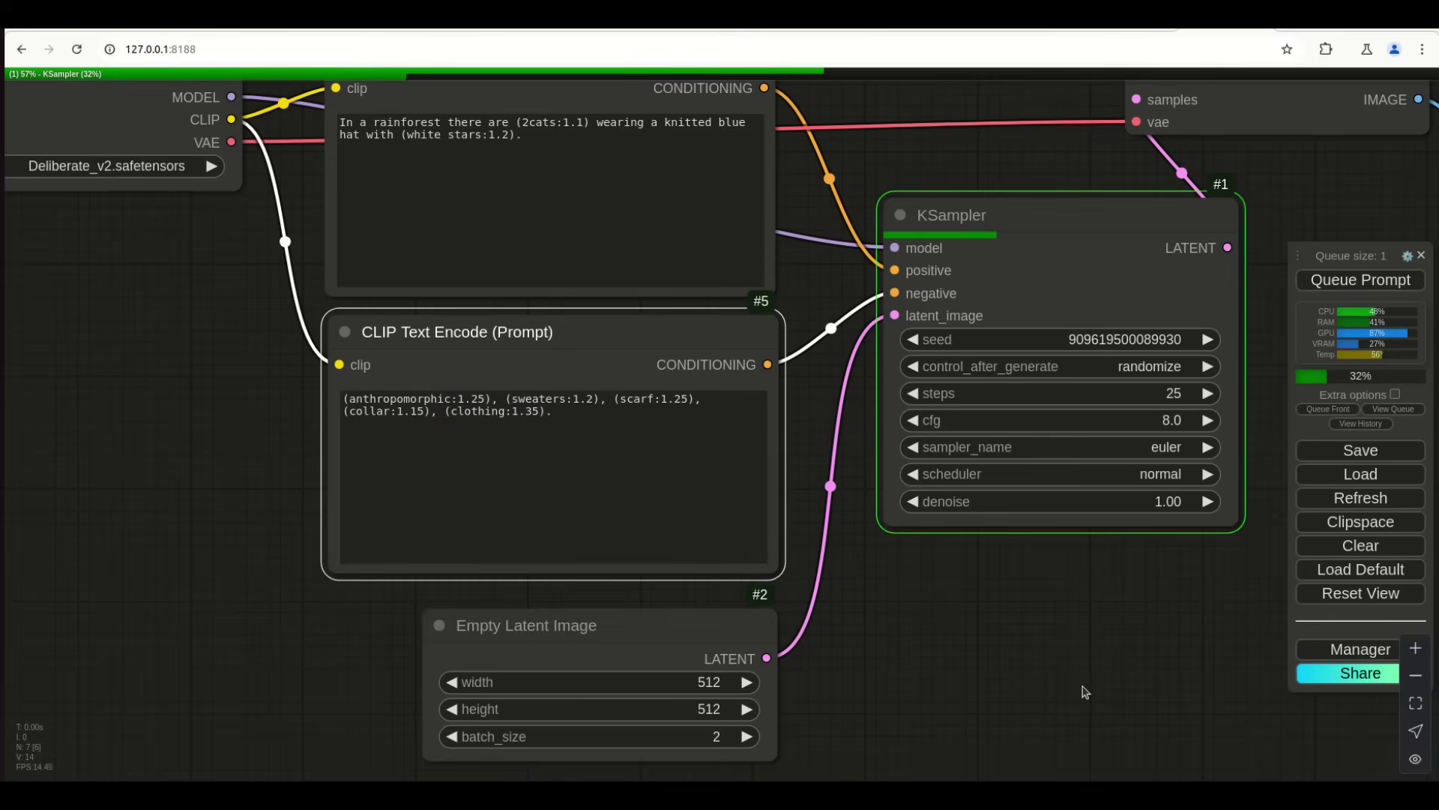
scroll(1085, 691, down, 2)
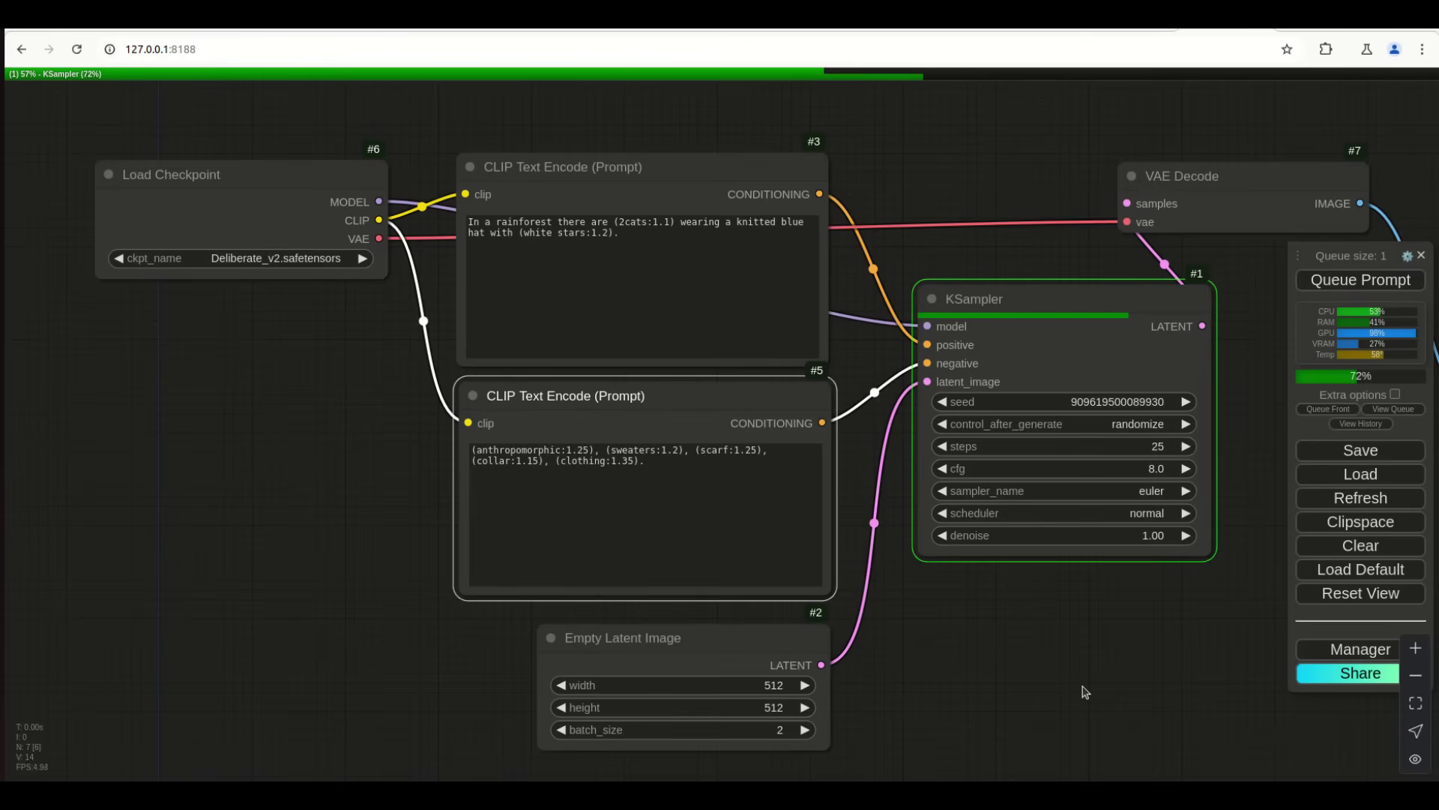
drag(1088, 672, 556, 562)
scroll(652, 488, up, 2)
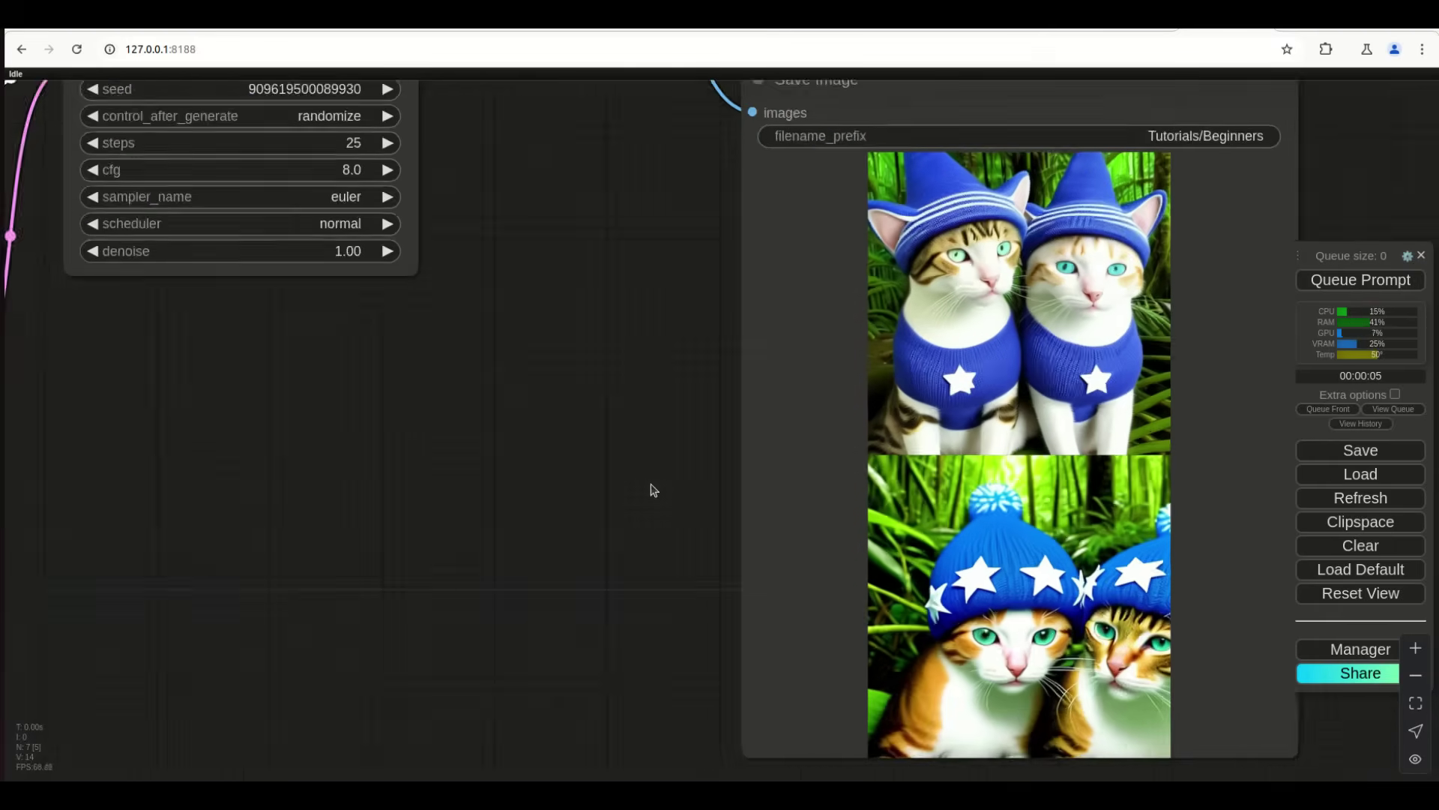
scroll(653, 489, up, 1)
drag(662, 418, 527, 514)
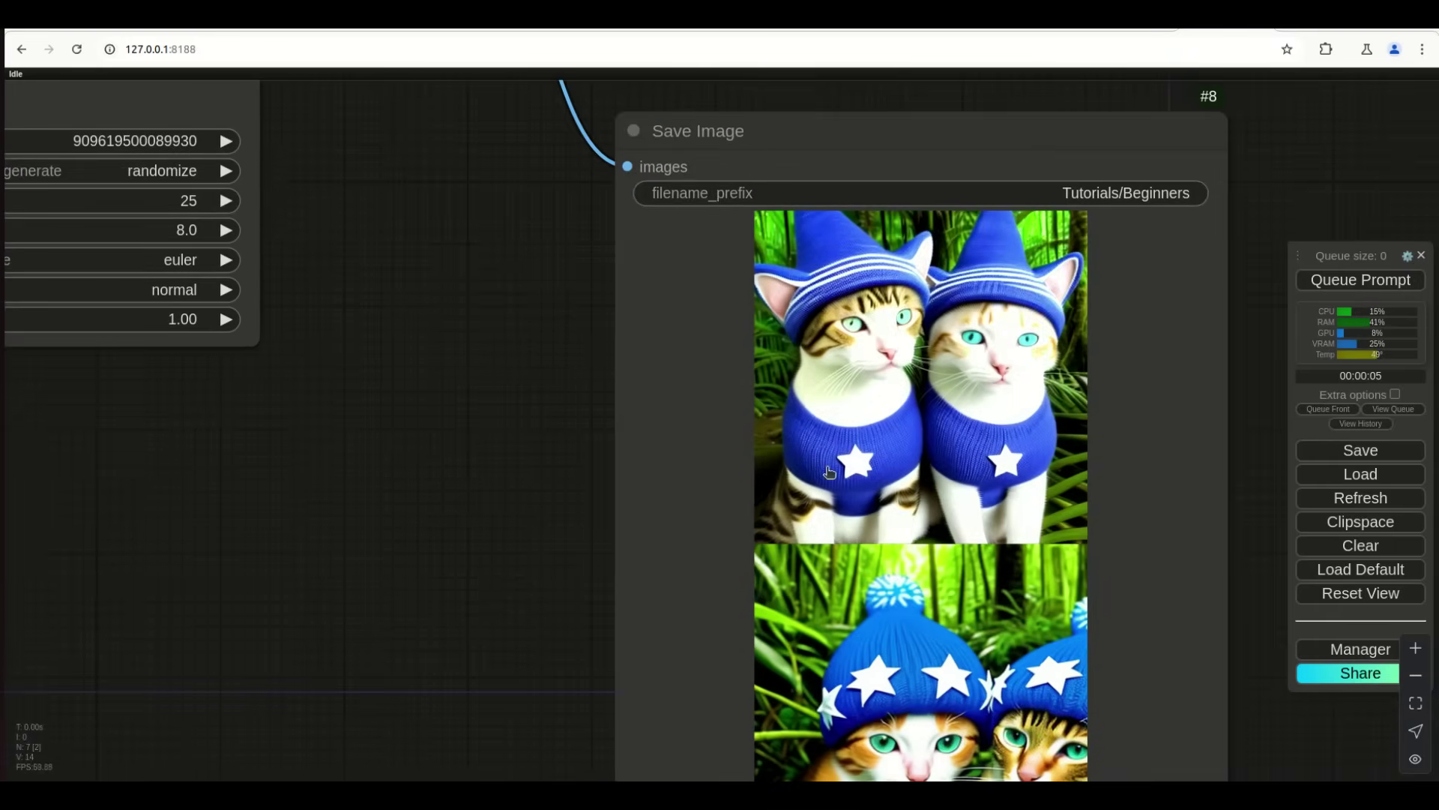
scroll(830, 470, up, 4)
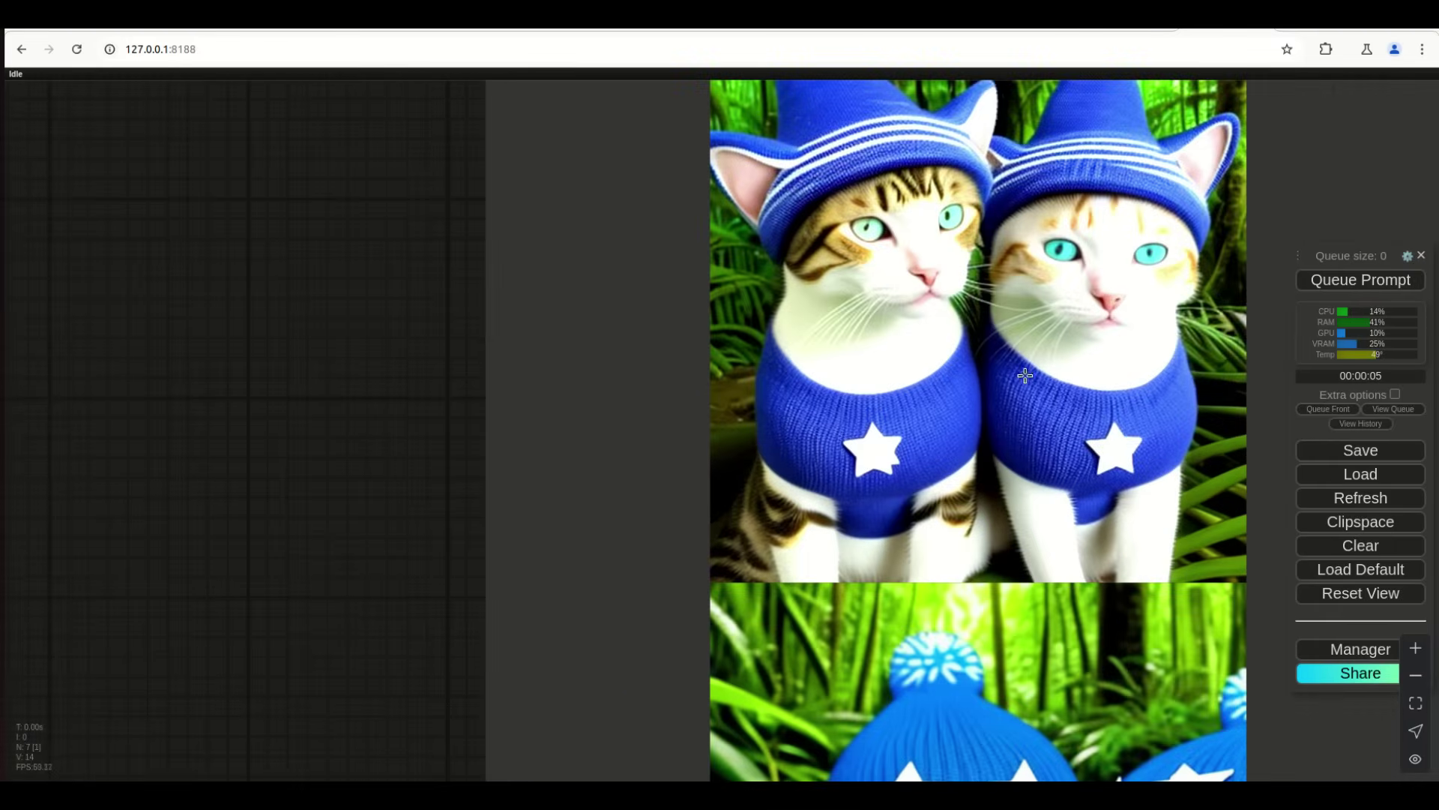
scroll(1133, 425, down, 3)
scroll(999, 420, down, 1)
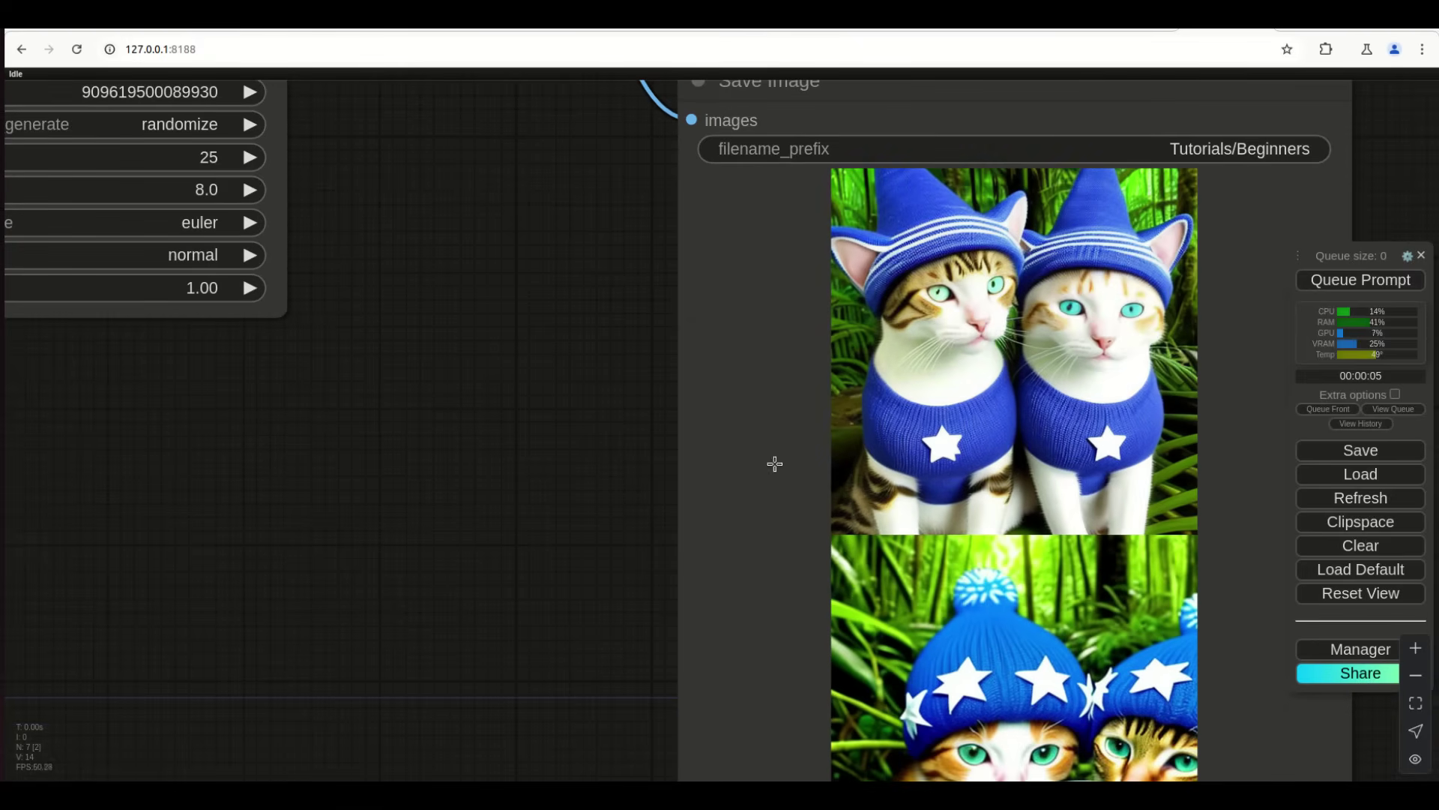
Append ", body:knitted_blue_hat" after the clothing term in the negative prompt
drag(293, 407, 1154, 680)
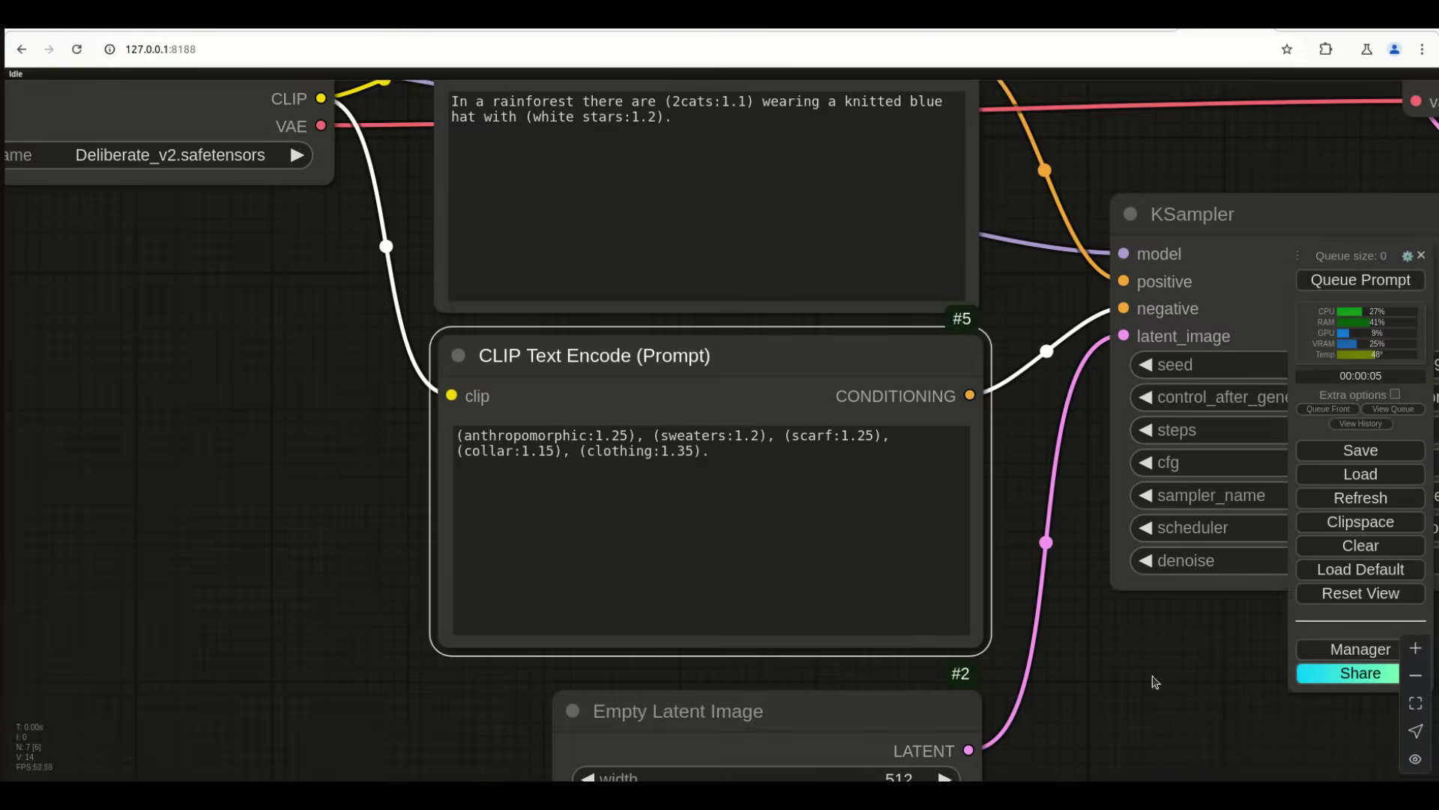
click(752, 467)
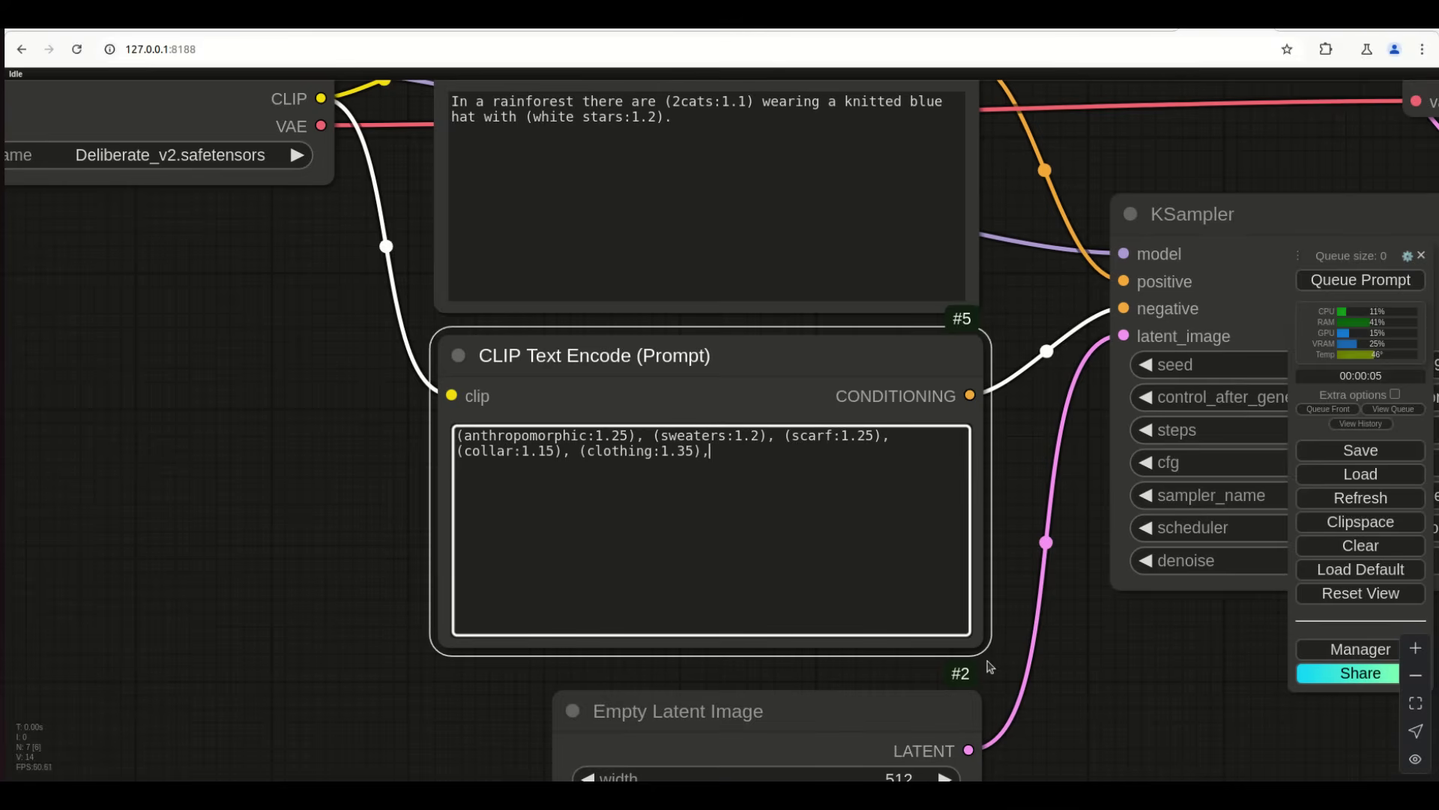
text(bod)
text(y)
text(:)
text(knii)
text(tted)
text(_blue)
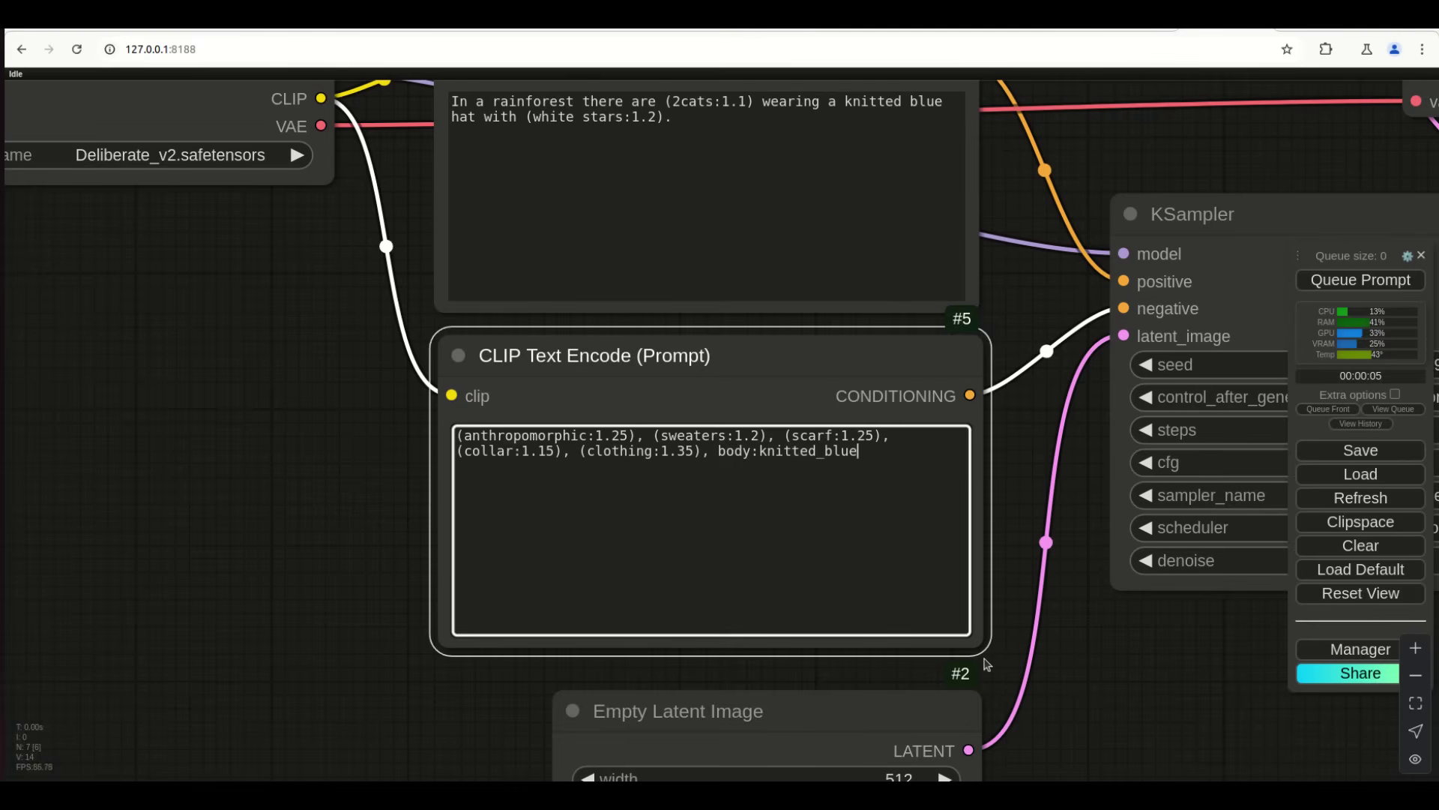
text(_hat))
Enclose the body term in parentheses and weight it as "(body:knitted_blue_hat:1.3)"
click(713, 451)
text(()
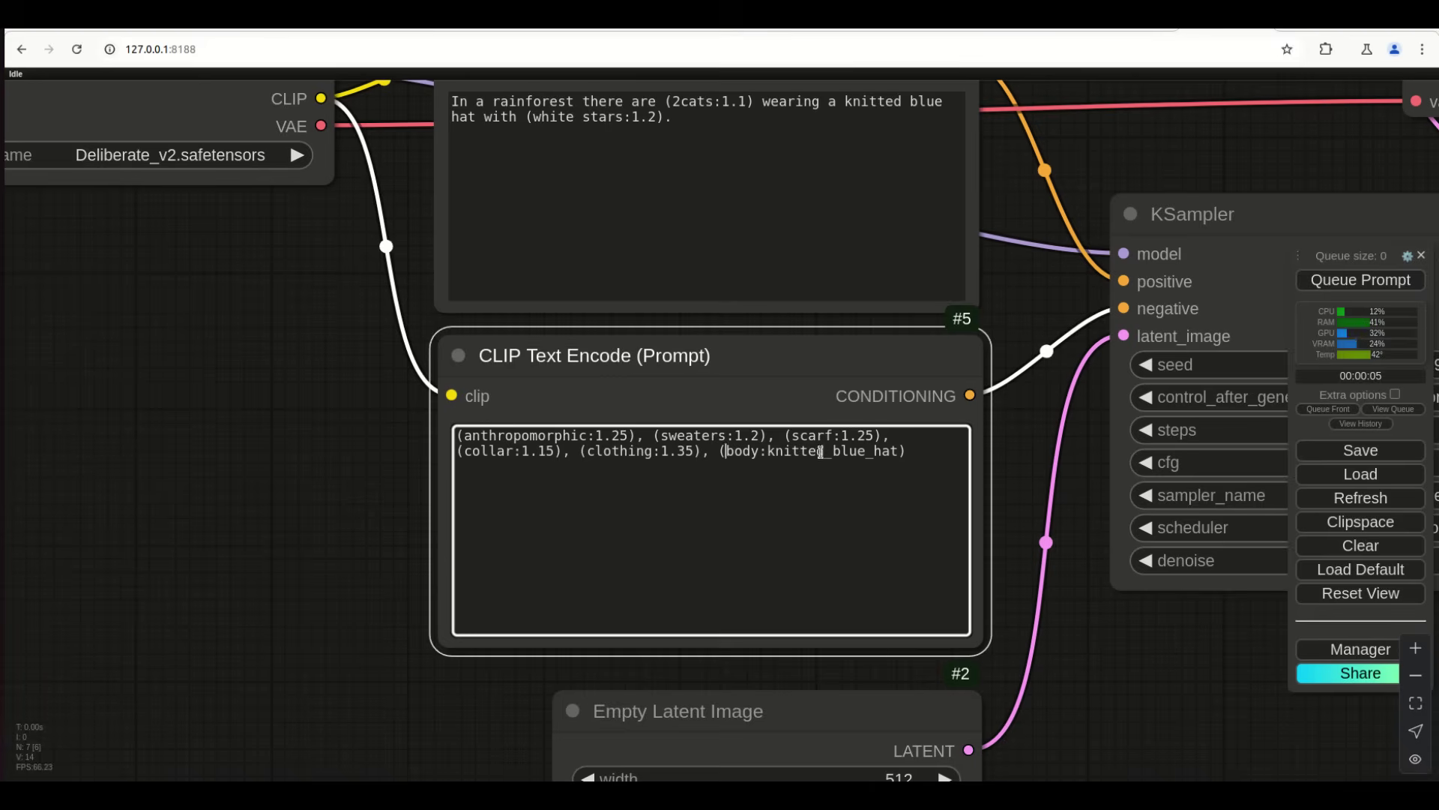
text(:1.)
text(3)
Generate images with the weighted body term and examine the hats and bodies in both results
scroll(1185, 675, down, 1)
drag(1188, 668, 777, 615)
scroll(1226, 351, down, 3)
click(1350, 282)
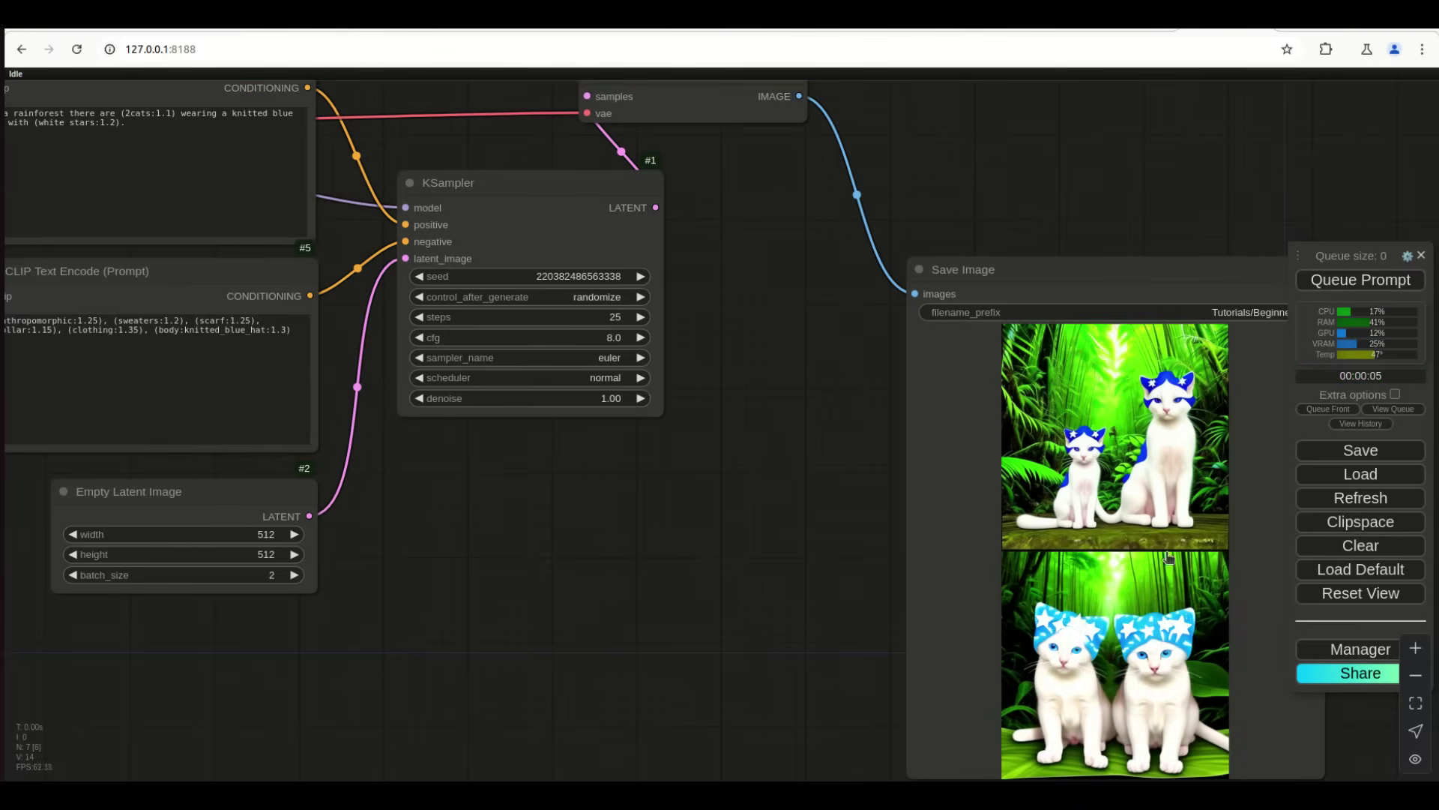
scroll(859, 576, up, 7)
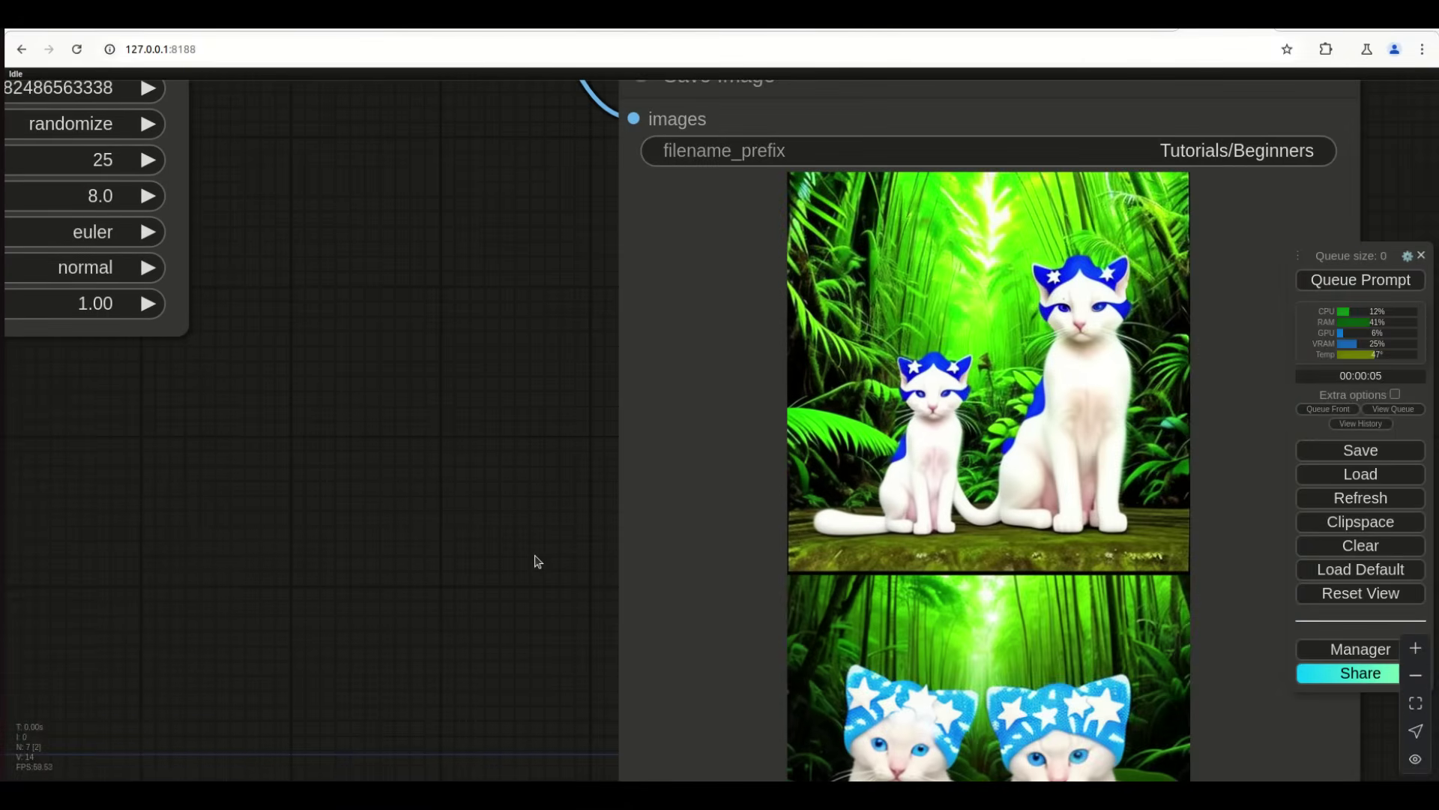
scroll(537, 561, up, 4)
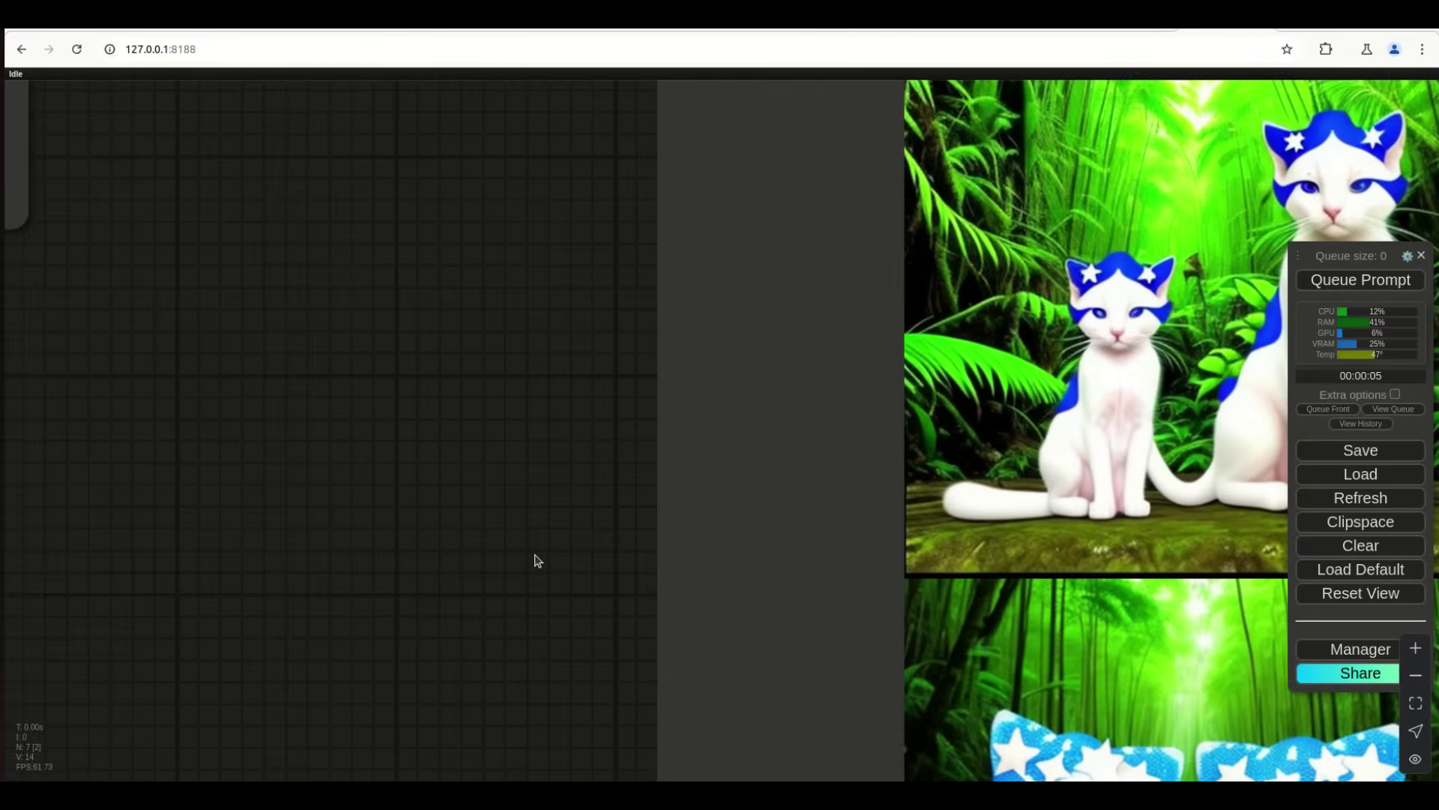
scroll(537, 561, down, 4)
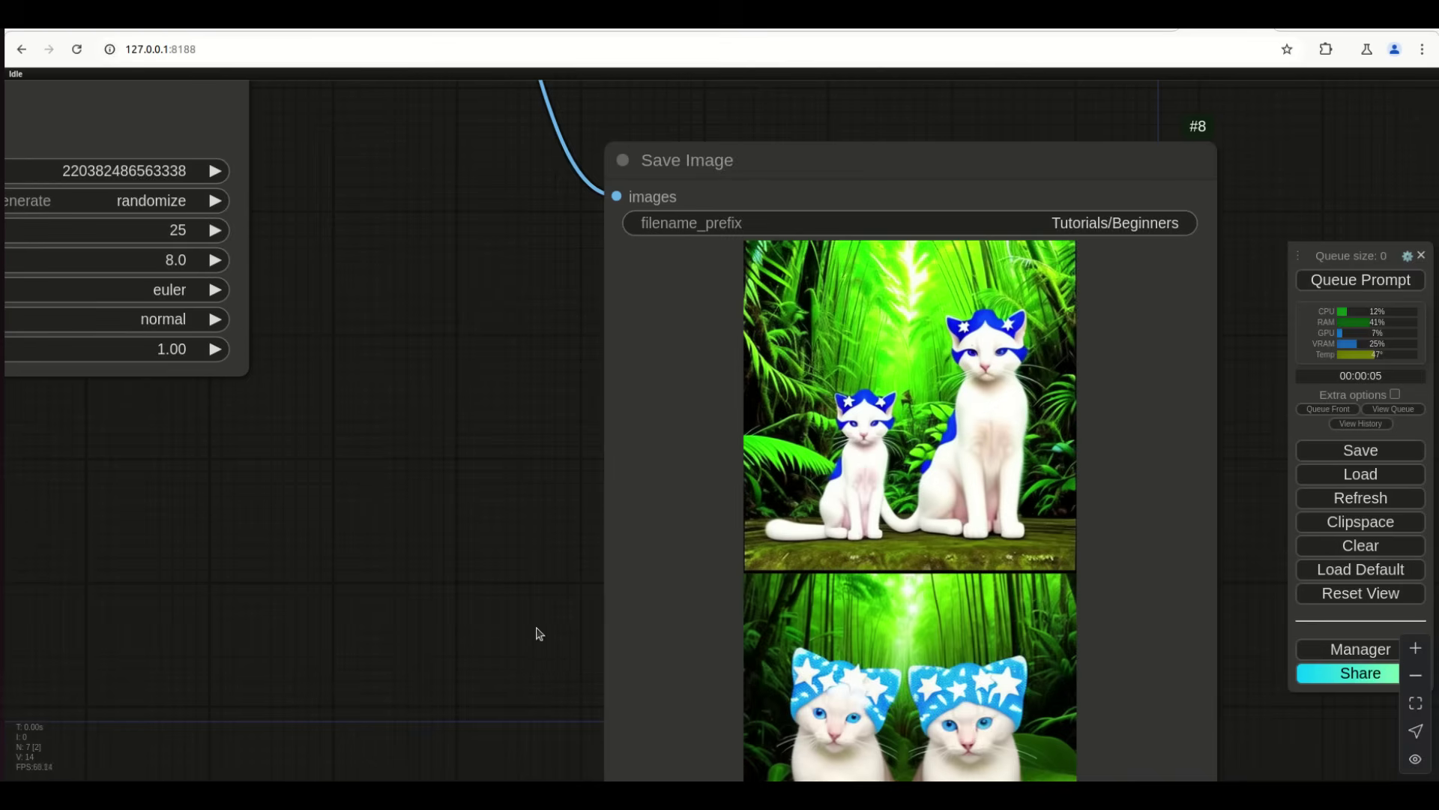
drag(539, 635, 534, 405)
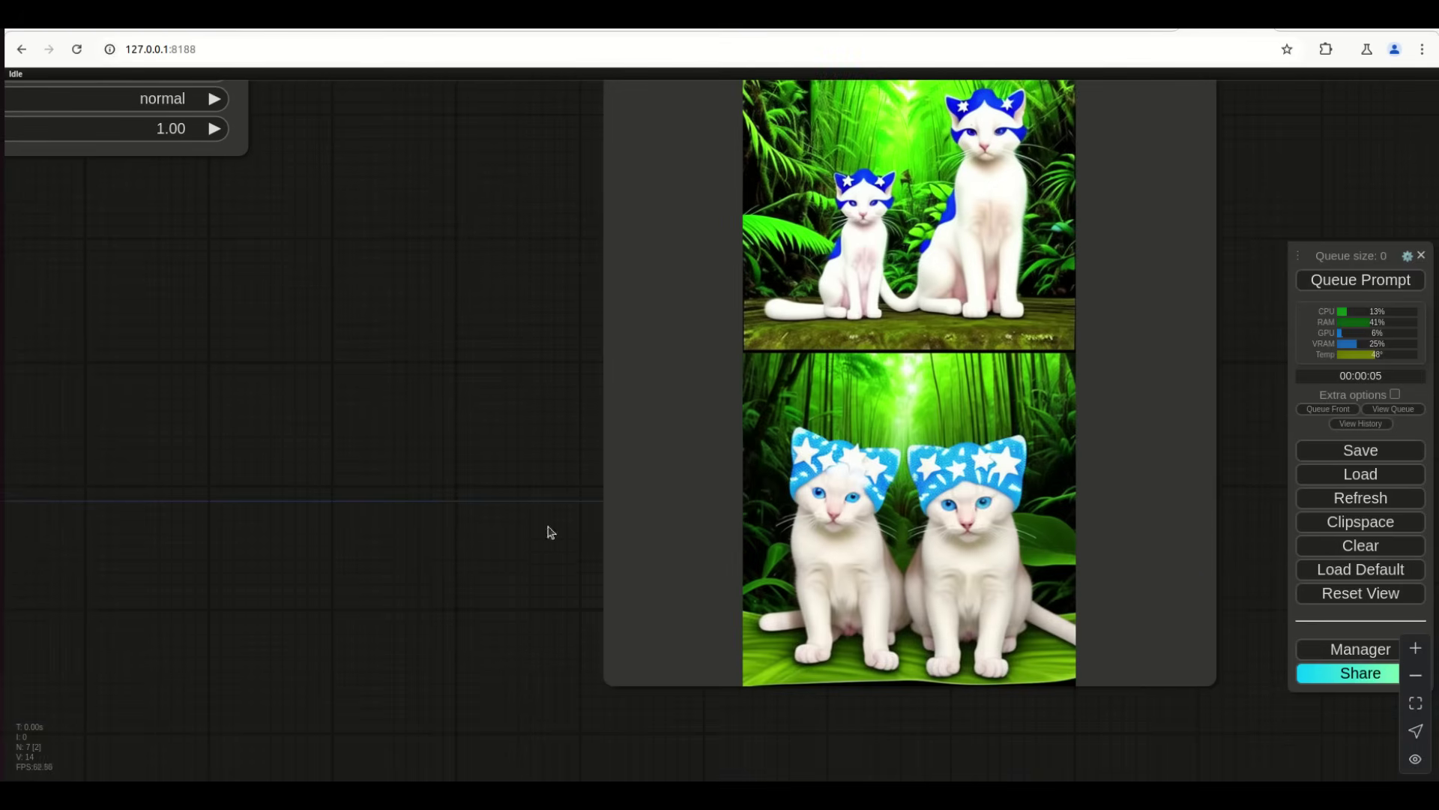
drag(1275, 183, 1248, 352)
scroll(955, 413, up, 8)
Append ", body" after the weighted knitted blue hat term at the end of the negative prompt
drag(20, 537, 1330, 570)
scroll(553, 600, down, 8)
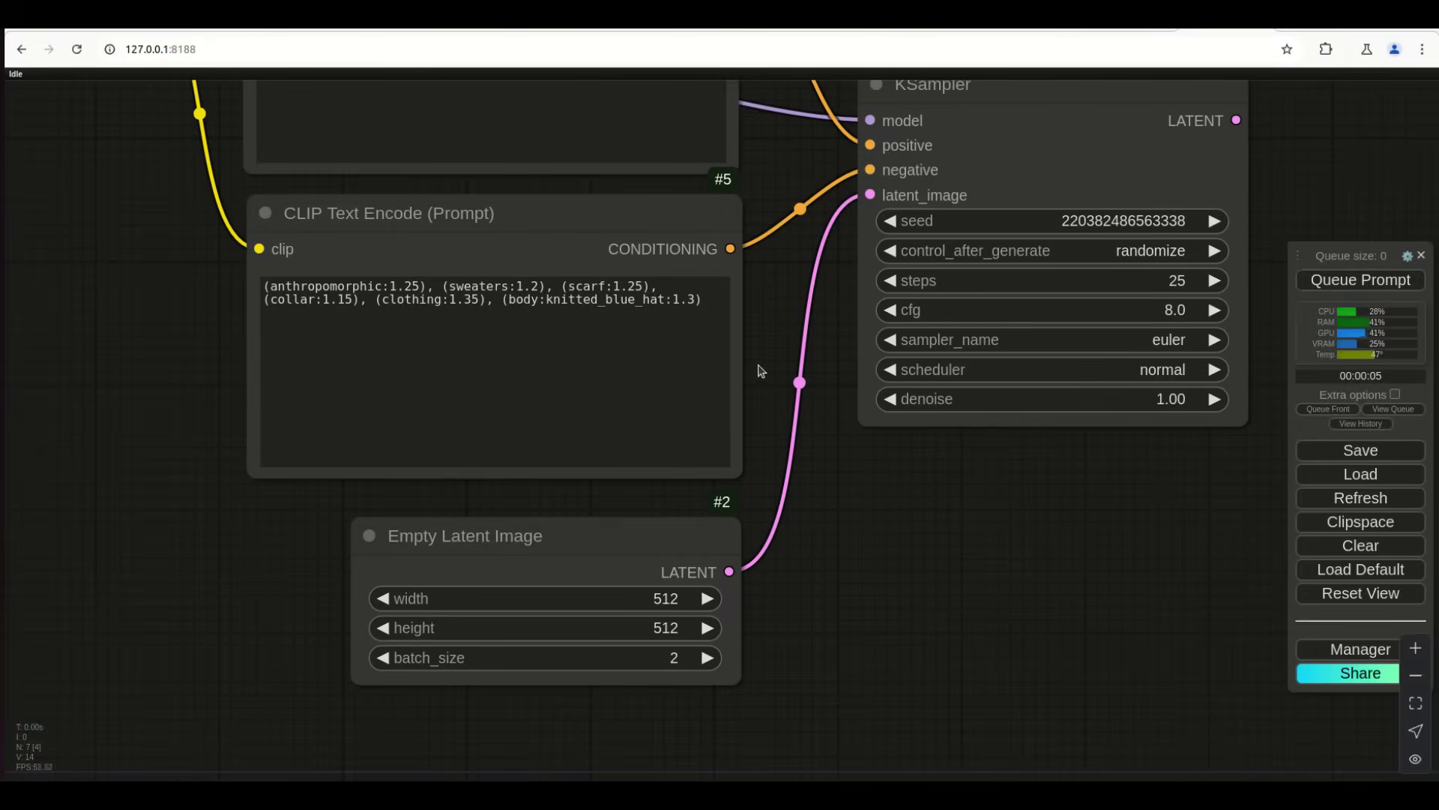
click(727, 427)
text(,)
key(Return)
text(body)
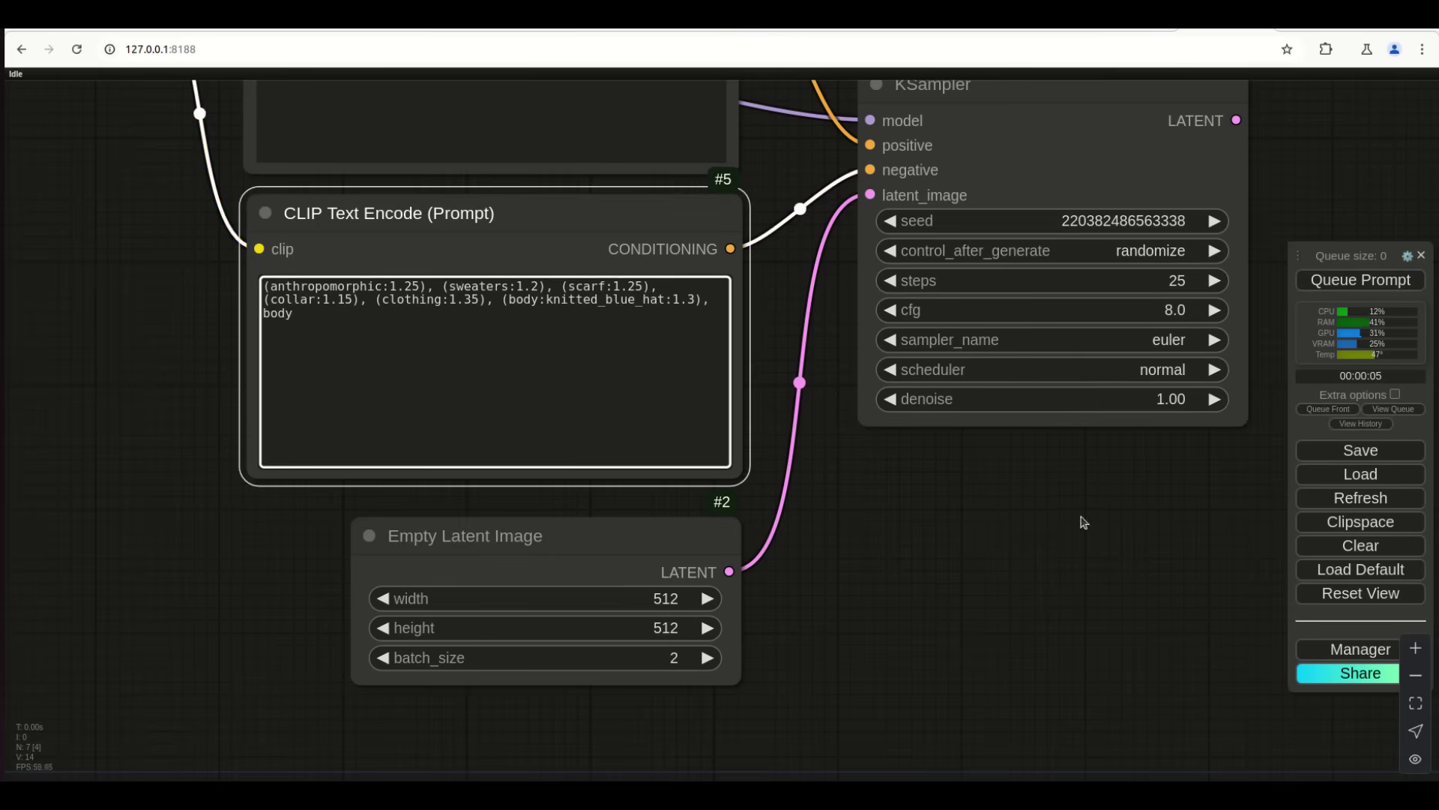
Generate images with the added plain body term and examine the hats and bodies of the cats
click(984, 597)
click(1346, 282)
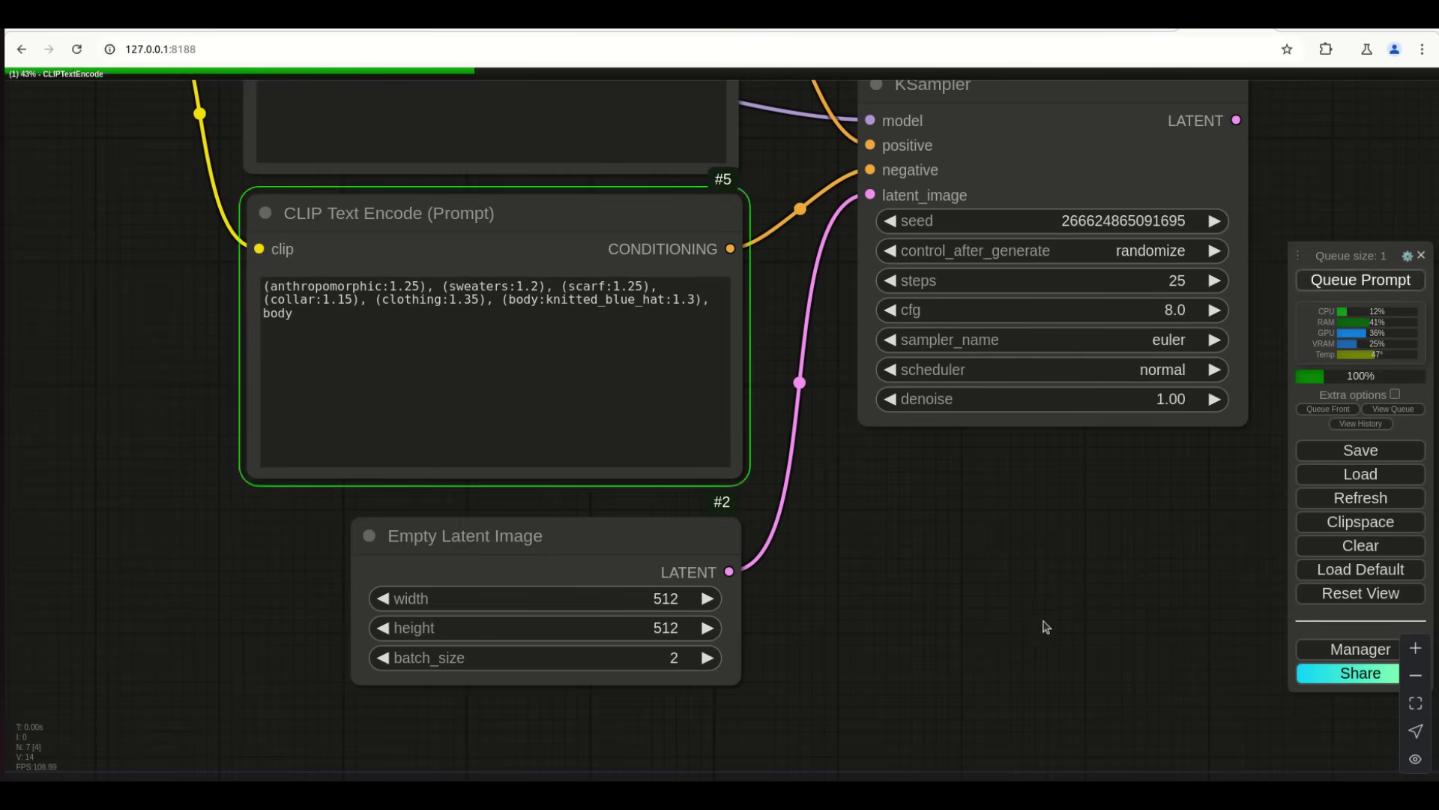
drag(753, 532, 731, 534)
scroll(983, 668, right, 5)
scroll(983, 668, down, 1)
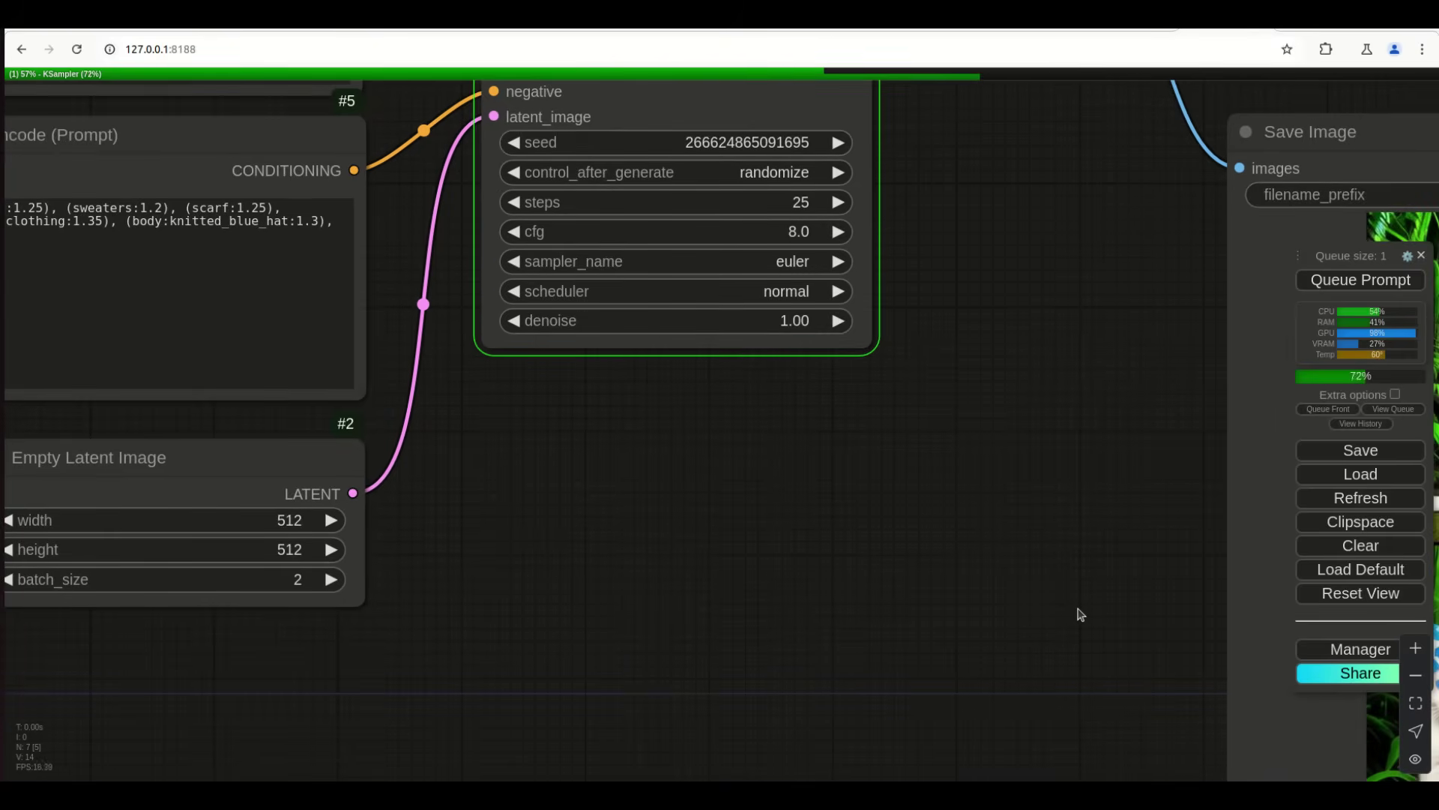
drag(1068, 604, 566, 507)
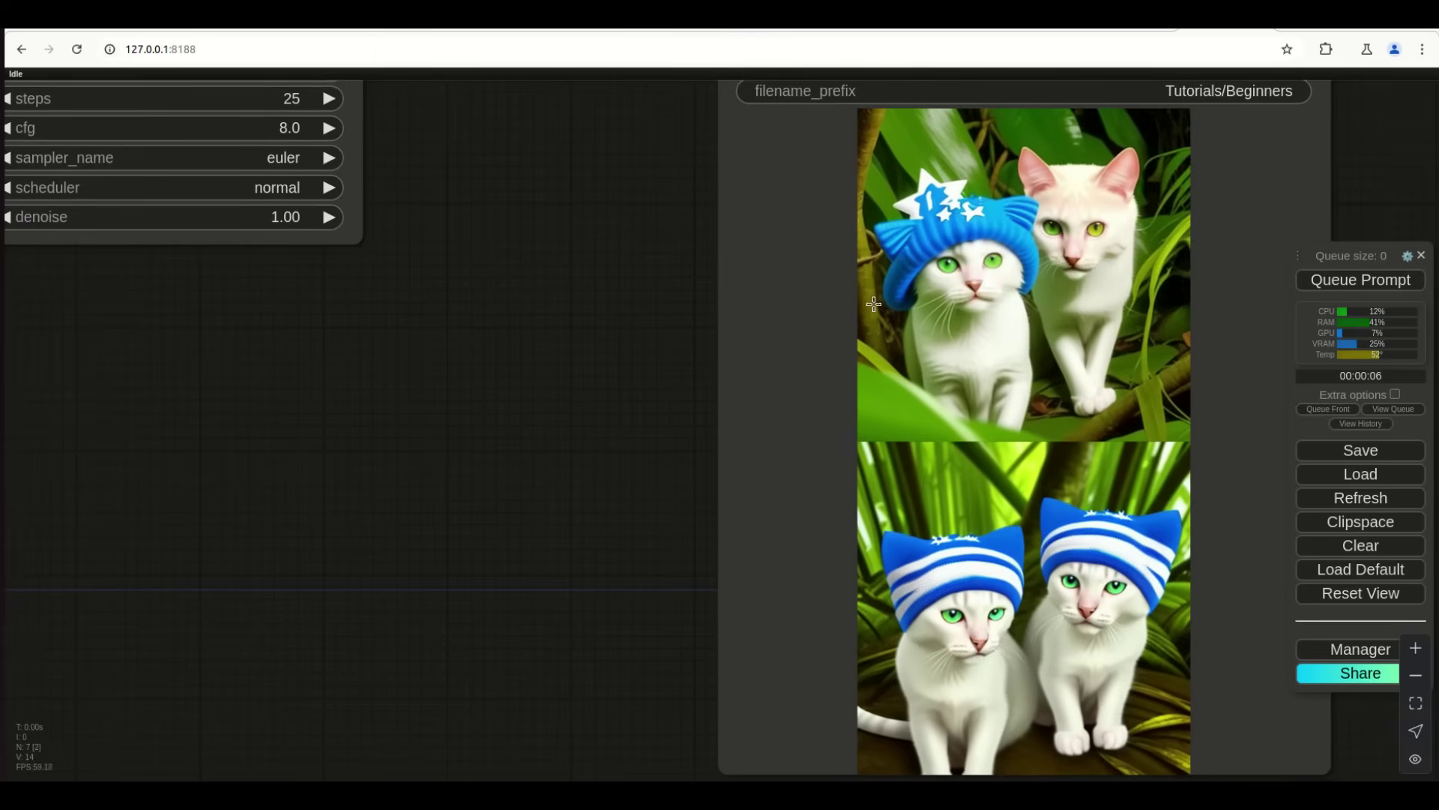
Delete the weighted scarf and sweaters terms from the negative prompt
drag(385, 475, 1199, 780)
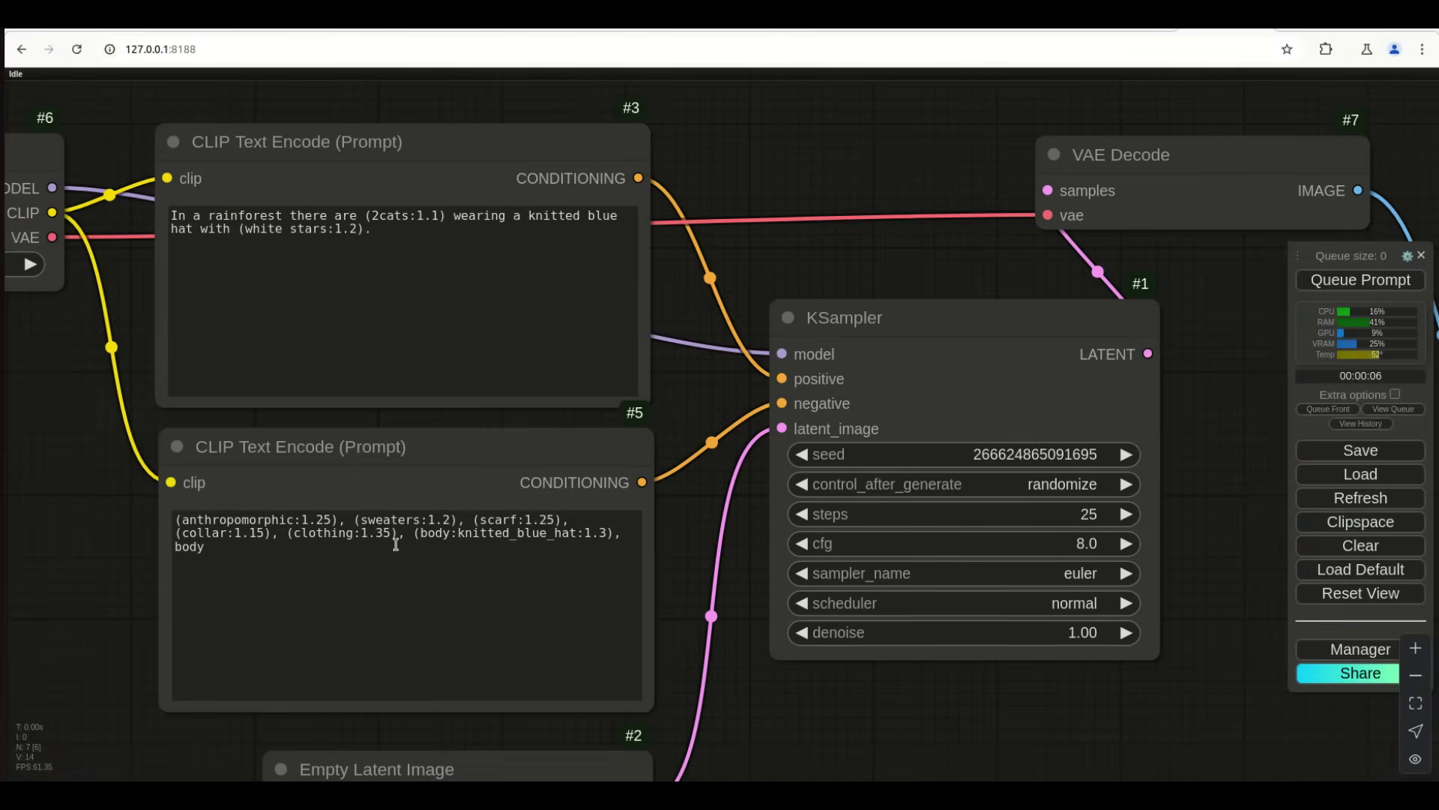
click(558, 522)
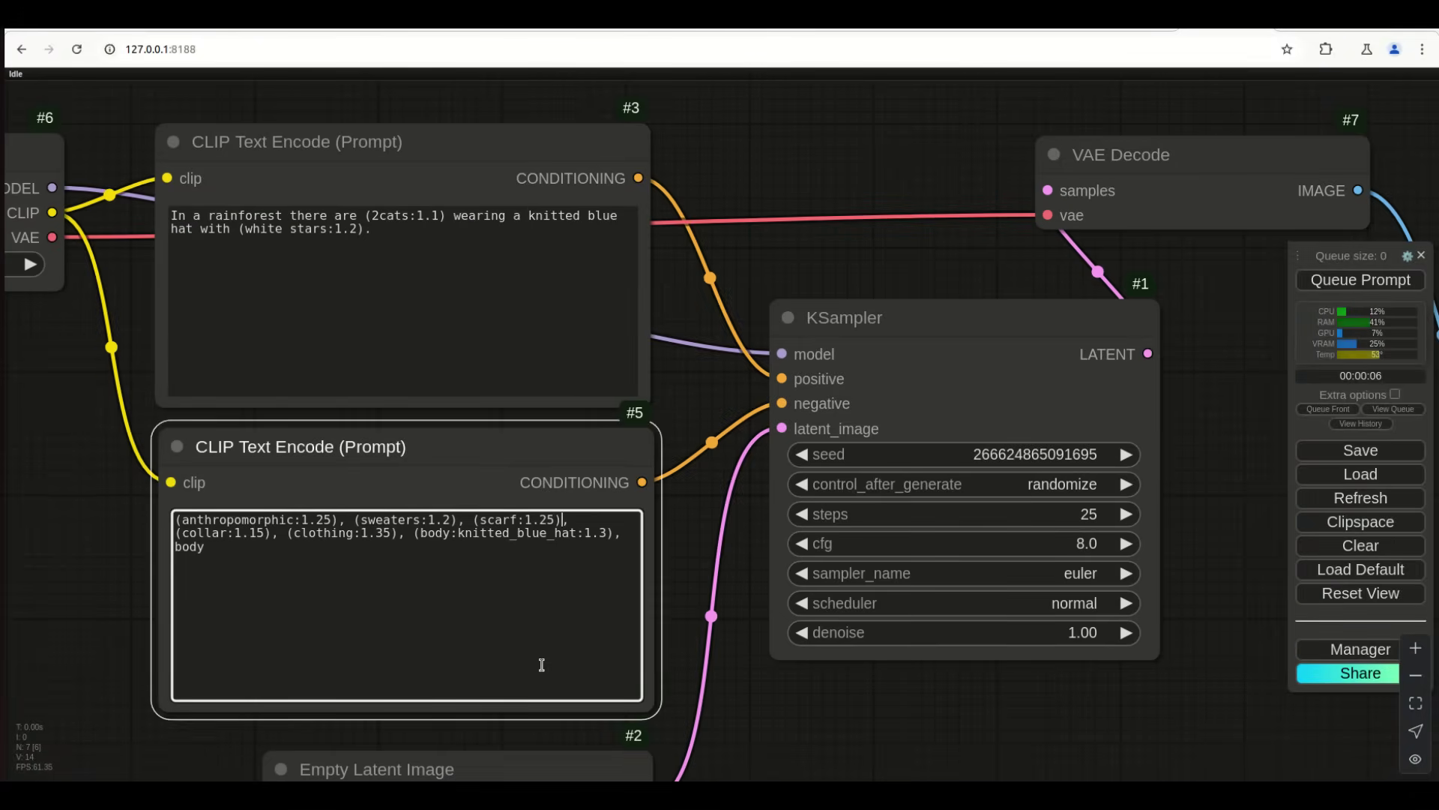
key(BackSpace)
key(BackSpace)
key(BackSpace)
key(BackSpace)
key(BackSpace)
key(BackSpace)
key(BackSpace)
key(BackSpace)
key(BackSpace)
key(BackSpace)
key(BackSpace)
key(BackSpace)
key(BackSpace)
key(BackSpace)
key(BackSpace)
key(BackSpace)
key(BackSpace)
key(BackSpace)
key(BackSpace)
key(BackSpace)
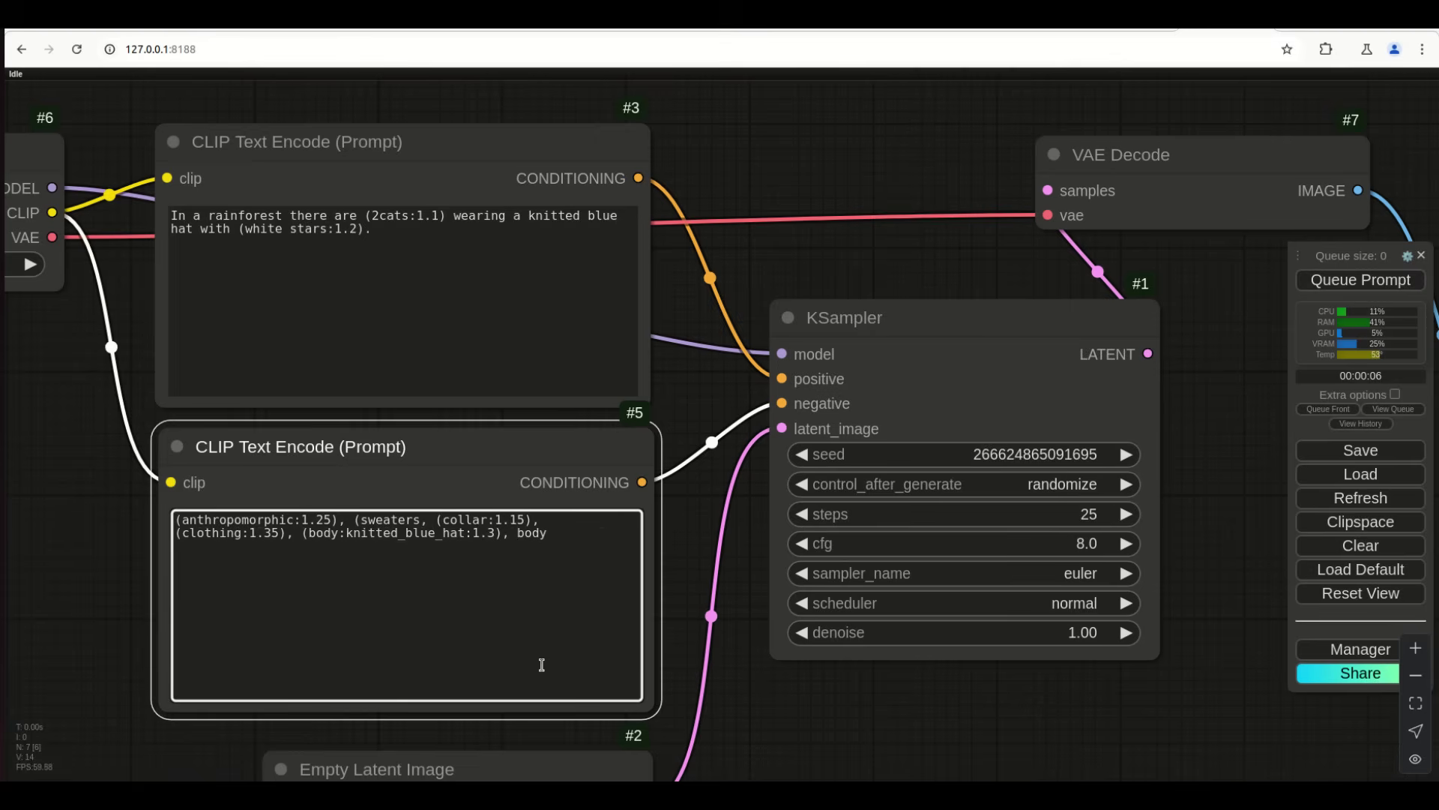
key(BackSpace)
key(BackSpace)
key(BackSpace)
key(BackSpace)
key(BackSpace)
key(BackSpace)
key(BackSpace)
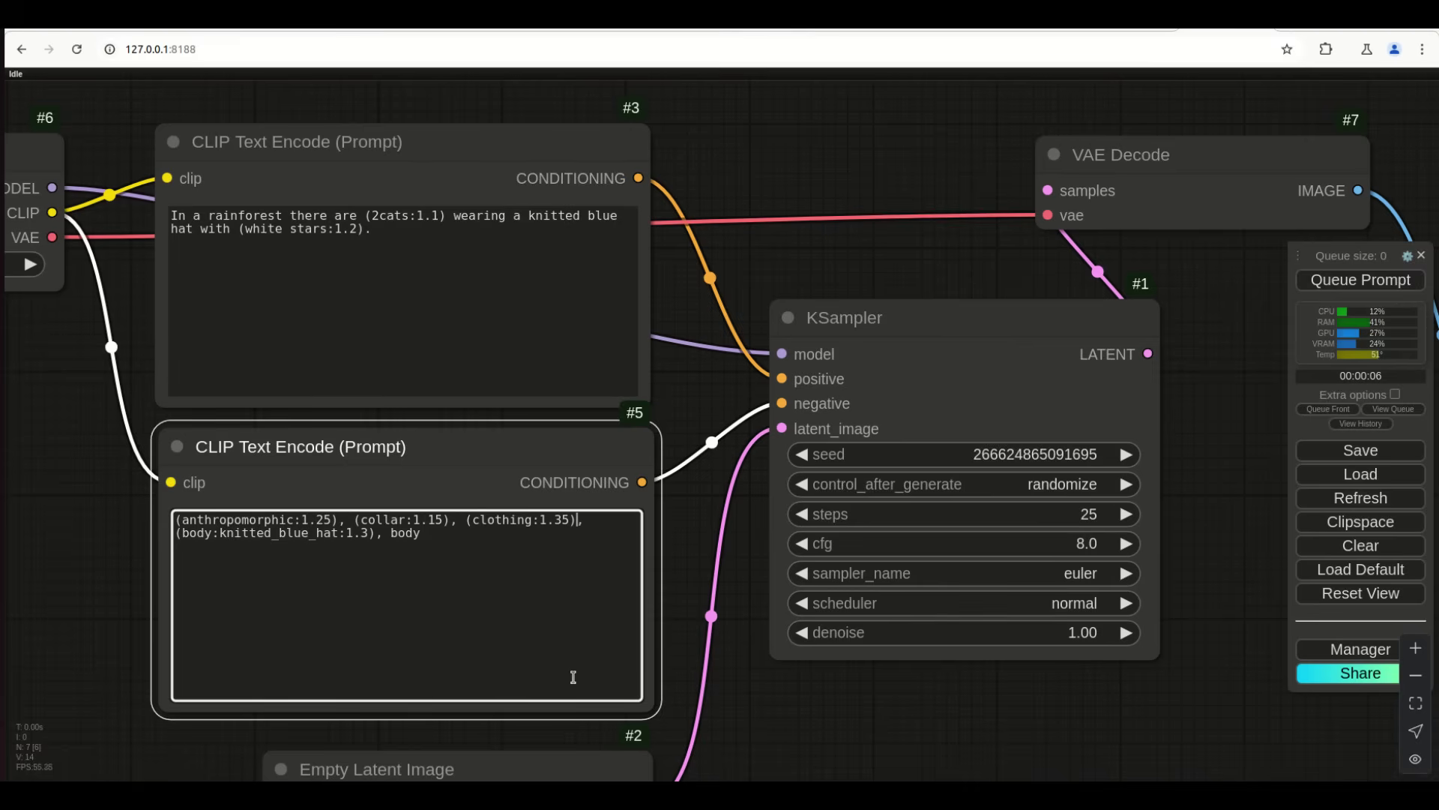
Delete the weighted clothing term from the negative prompt, keeping the anthropomorphic, collar and body terms
key(BackSpace)
key(BackSpace)
key(BackSpace)
key(BackSpace)
key(BackSpace)
key(BackSpace)
key(BackSpace)
Generate images with the shortened negative prompt and examine both results closely for hat colour and remaining accessories
click(1357, 284)
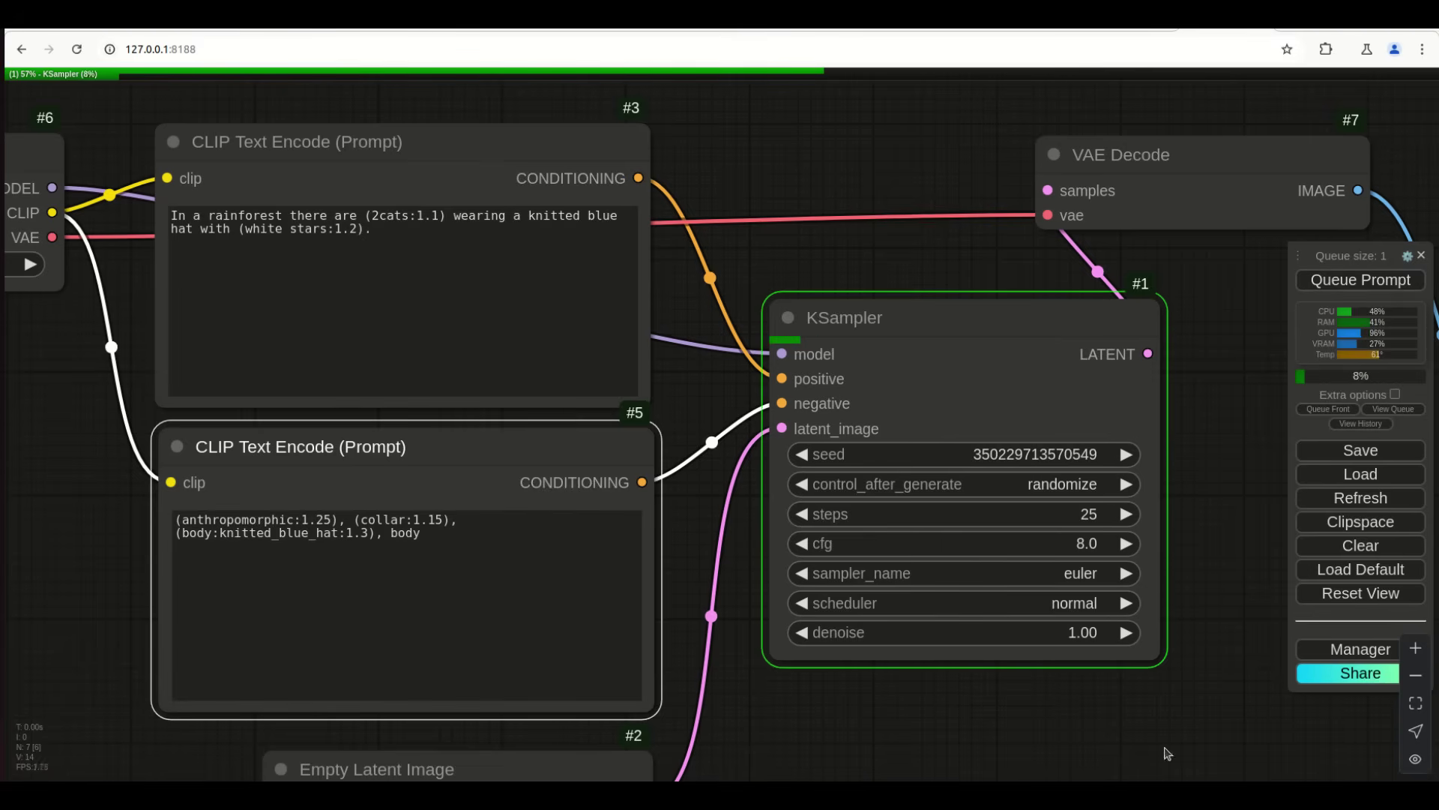
scroll(951, 739, right, 5)
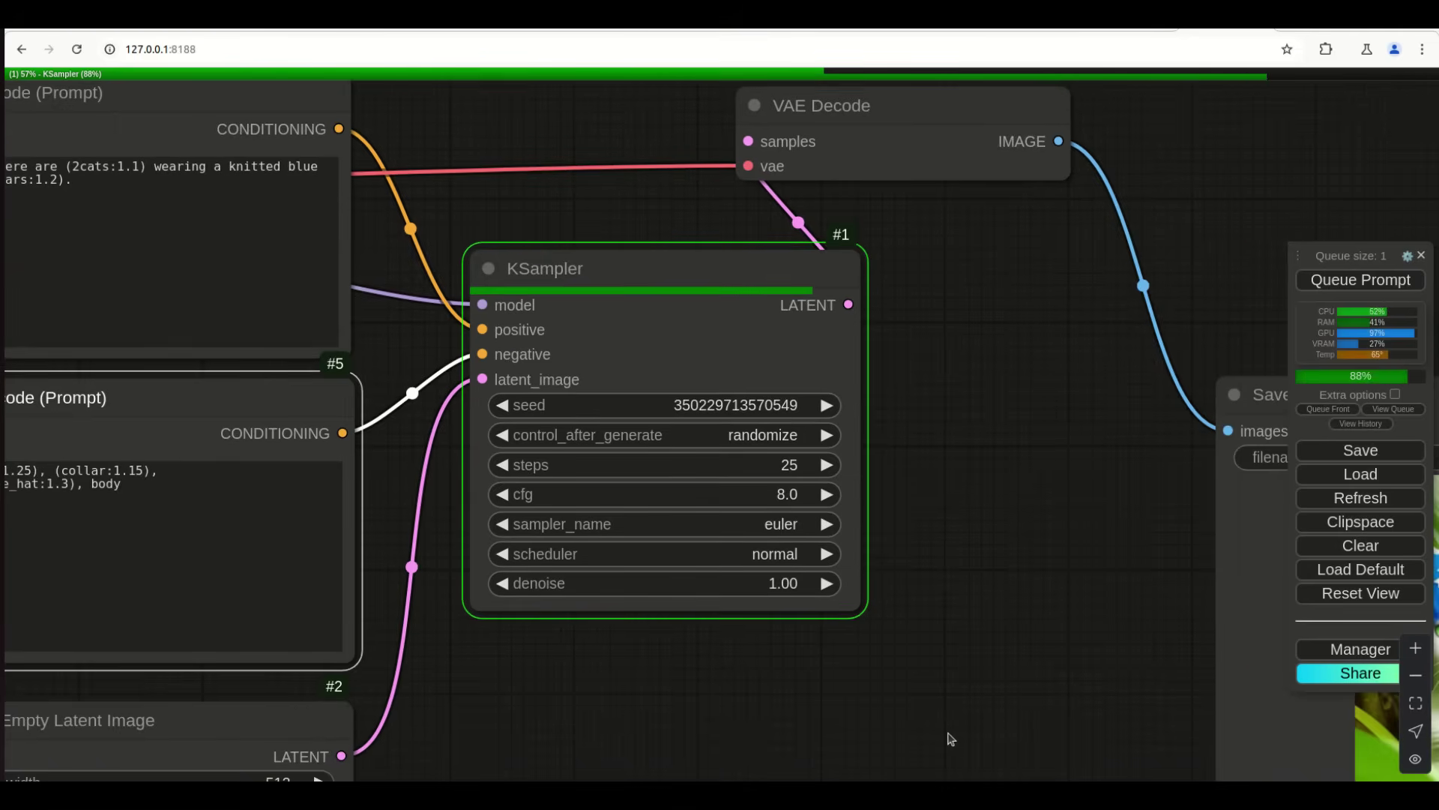
drag(983, 726, 334, 398)
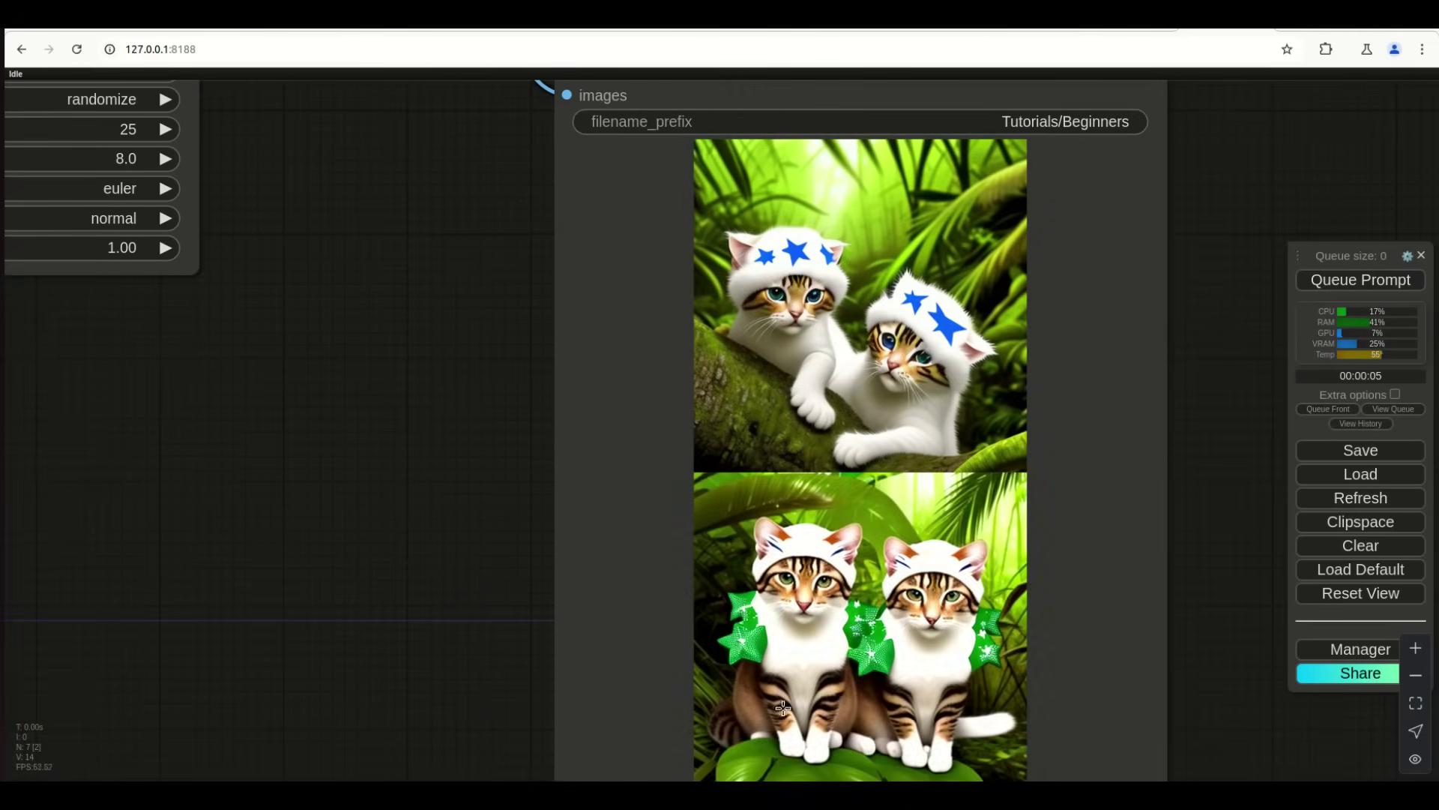
scroll(742, 664, up, 8)
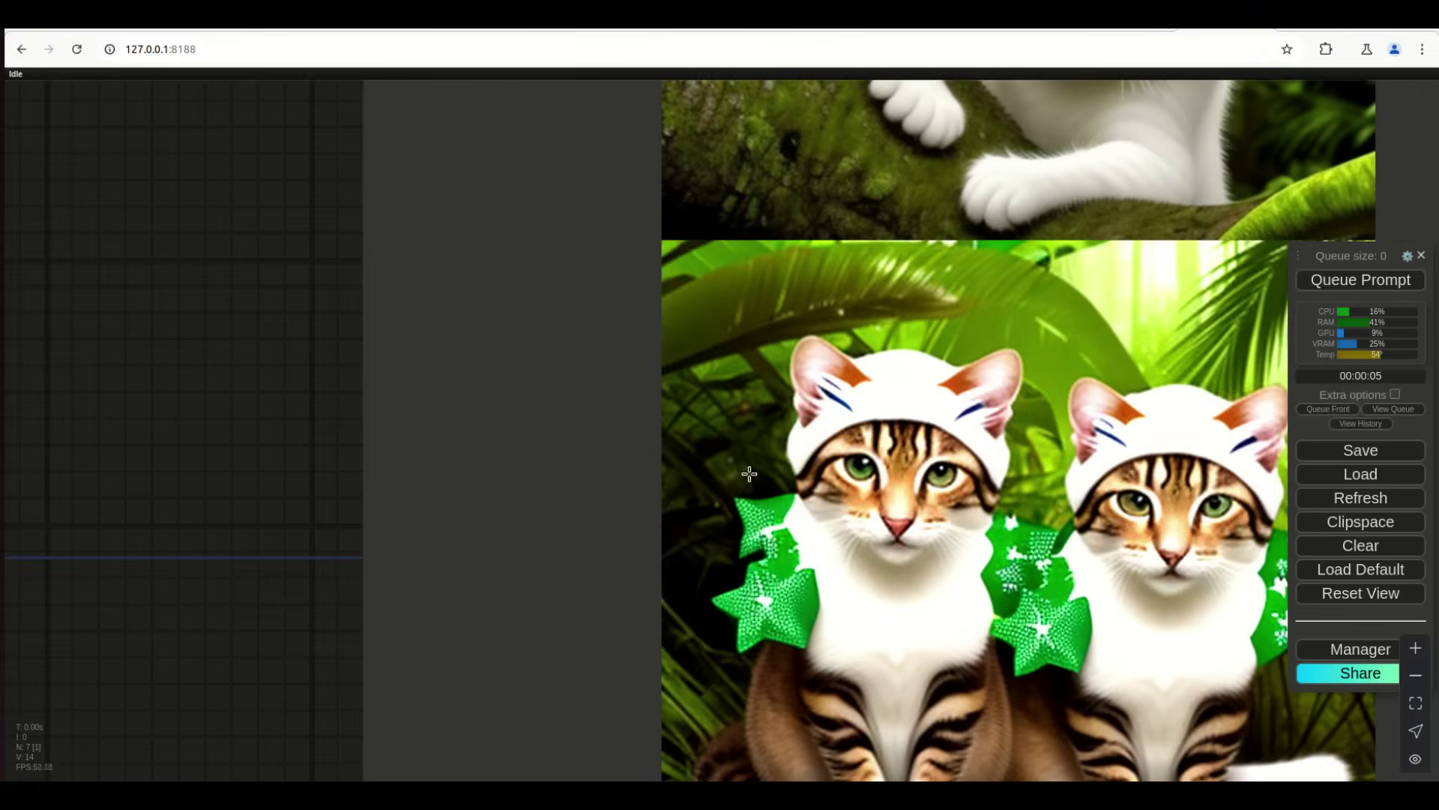
scroll(1027, 613, down, 5)
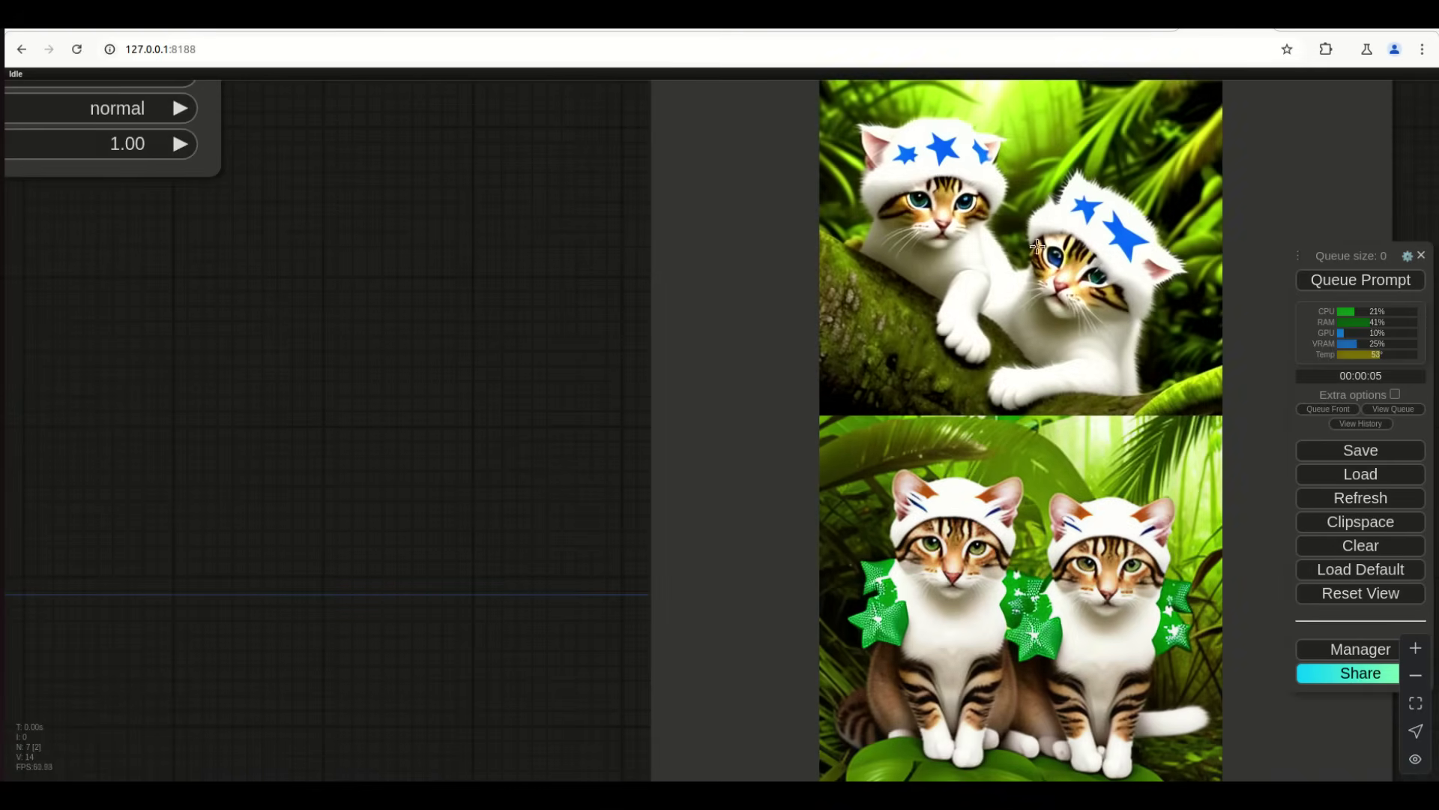
drag(553, 364, 1386, 808)
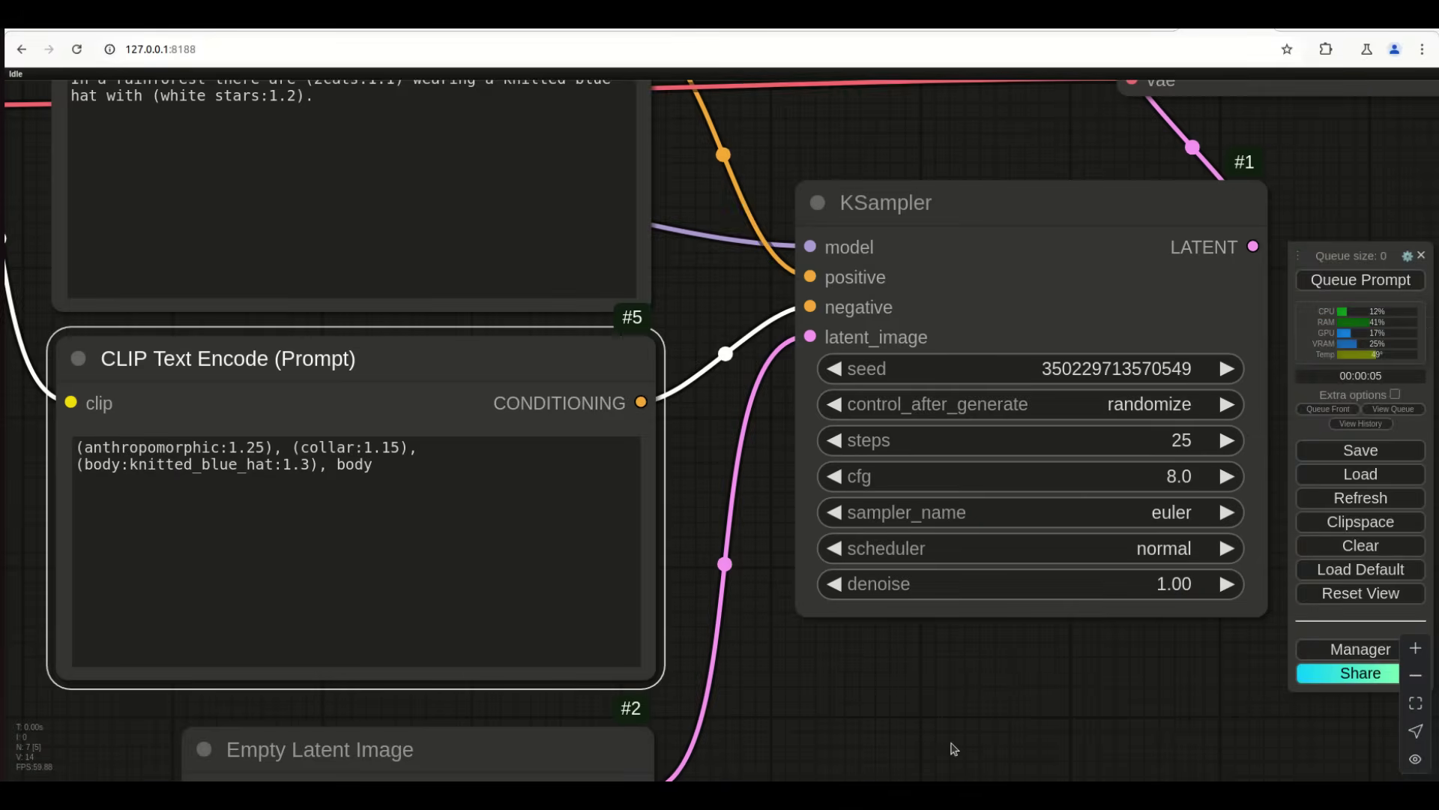
drag(954, 748, 672, 611)
drag(989, 772, 408, 530)
drag(1163, 714, 891, 656)
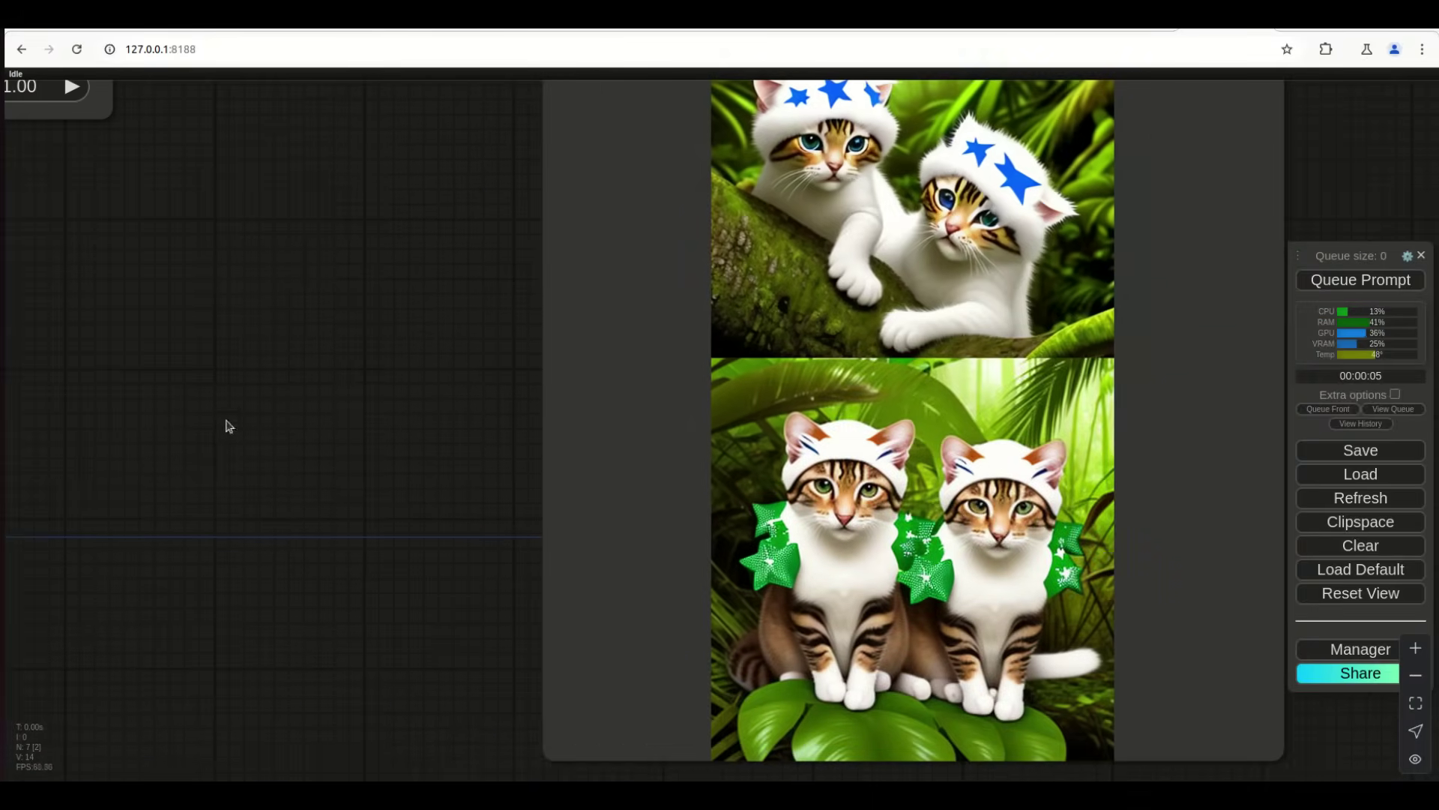
Remove "_blue" from the weighted body term in the negative prompt so it reads "(body:knitted_hat:1.3)"
drag(228, 426, 659, 733)
scroll(659, 732, down, 5)
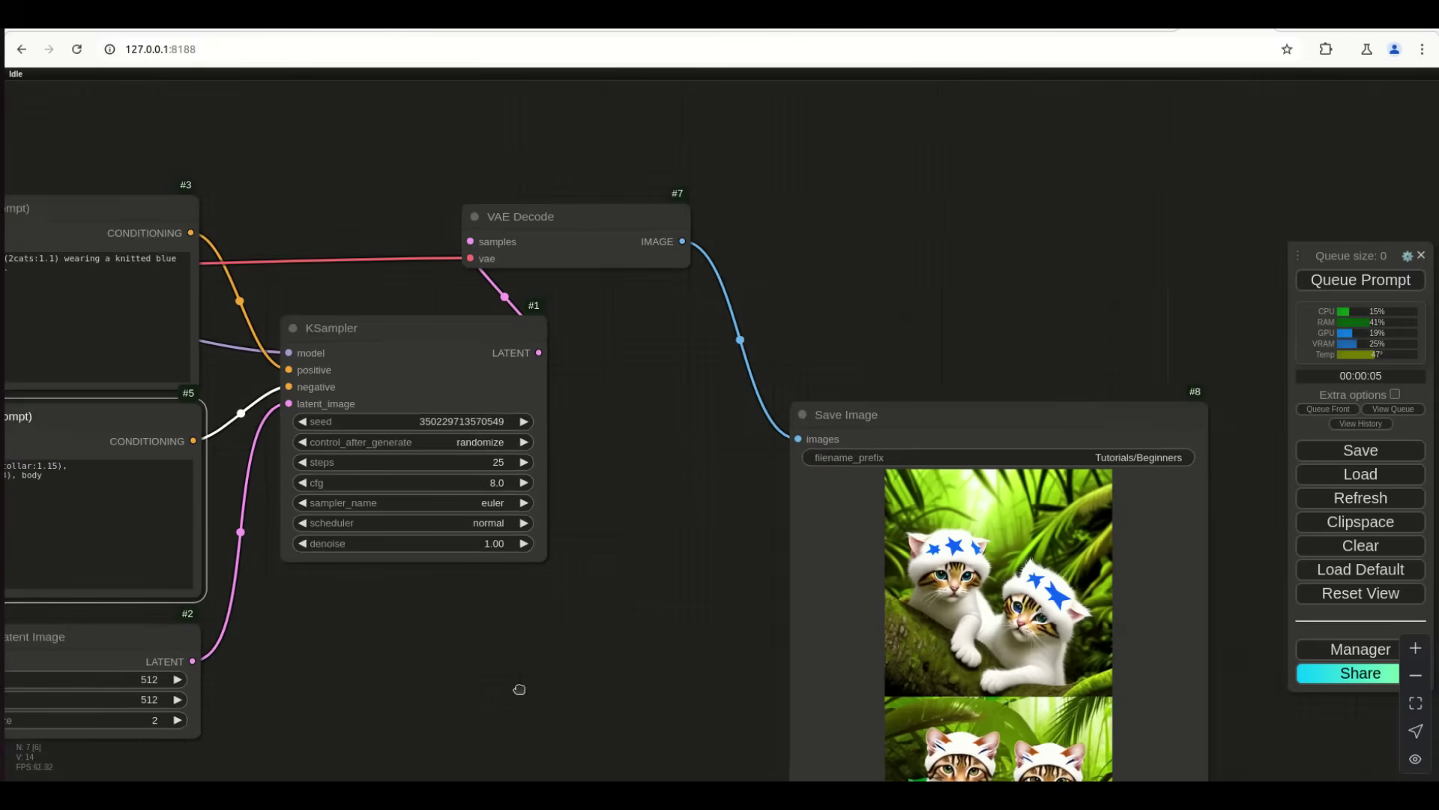
drag(519, 689, 919, 733)
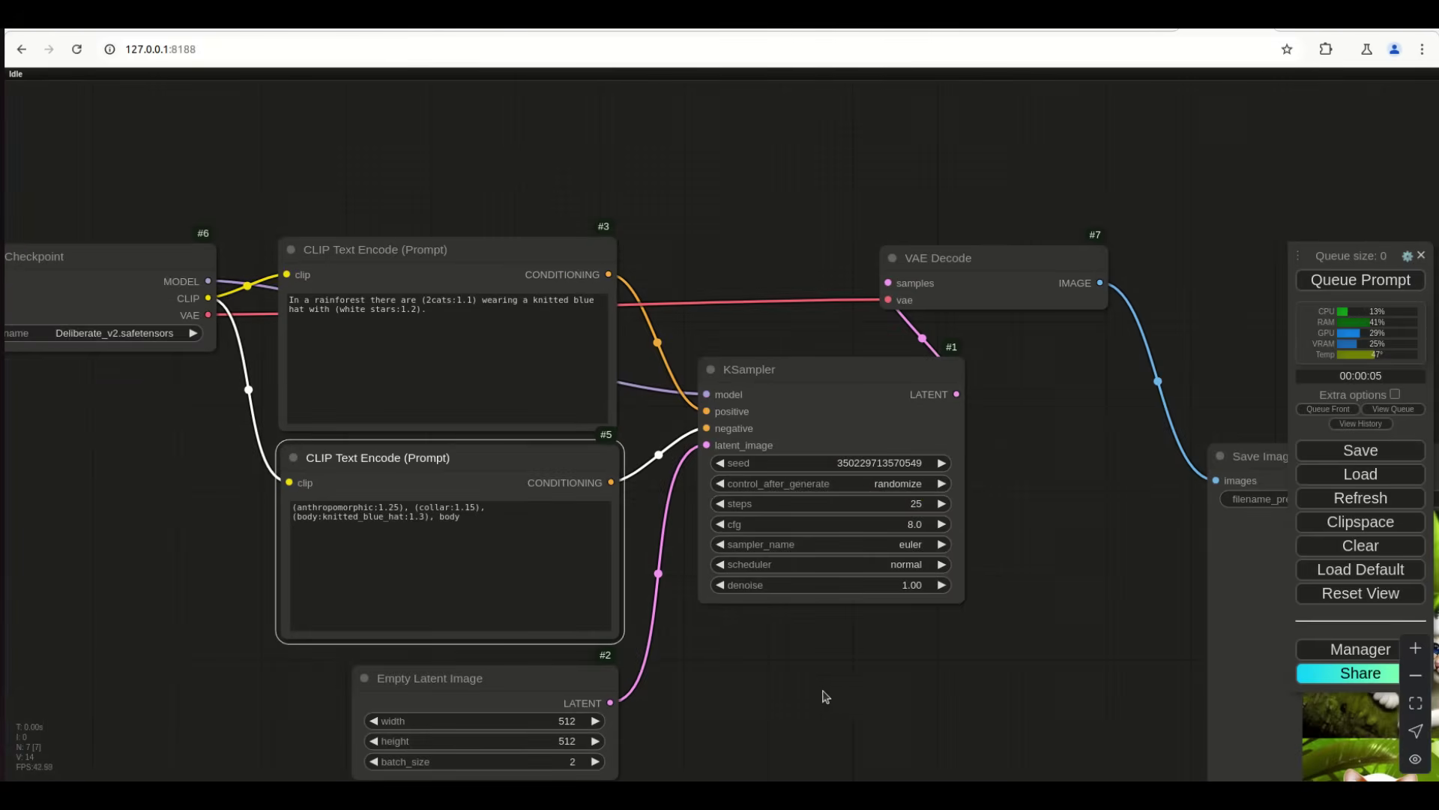
scroll(212, 548, up, 7)
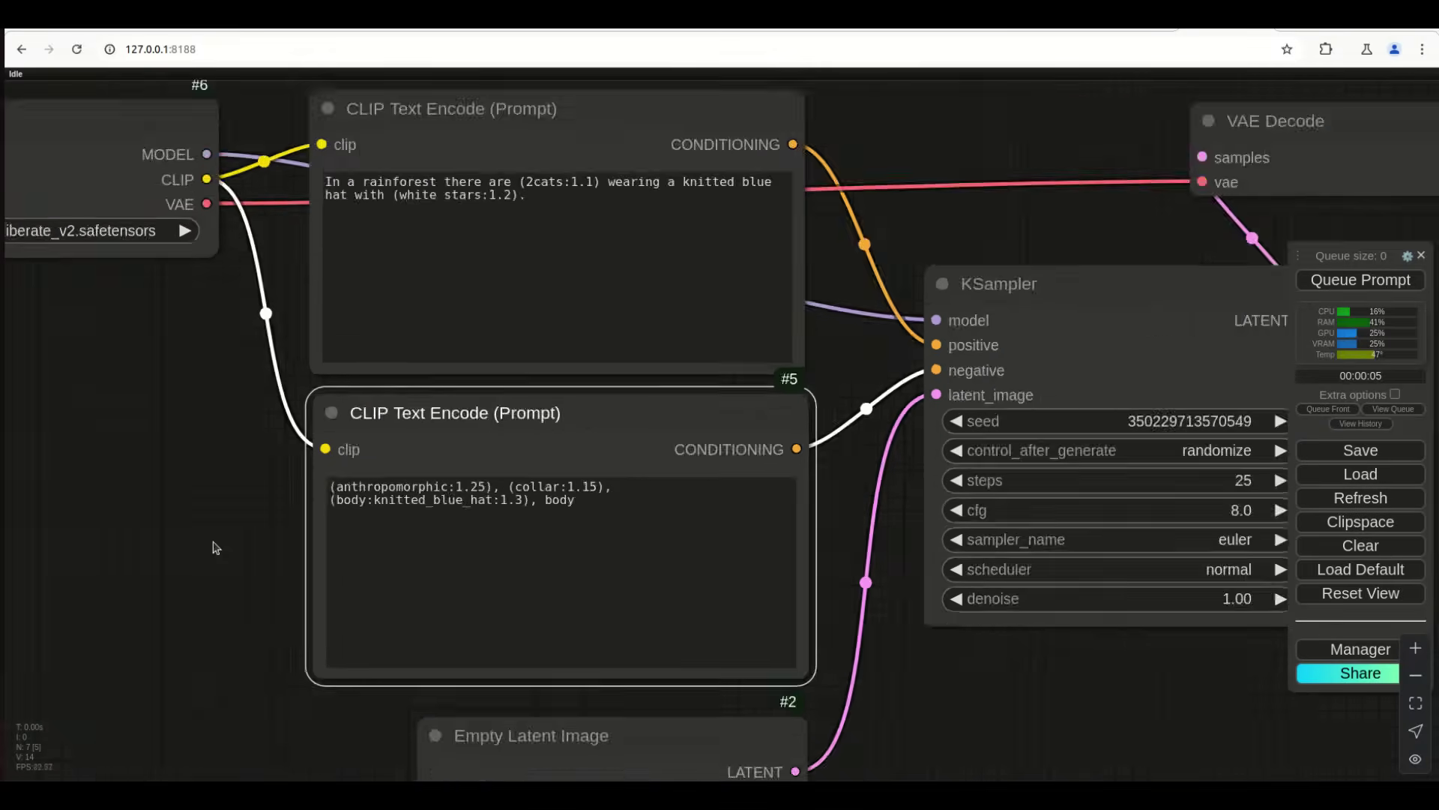
click(547, 478)
key(BackSpace)
key(BackSpace)
key(BackSpace)
key(BackSpace)
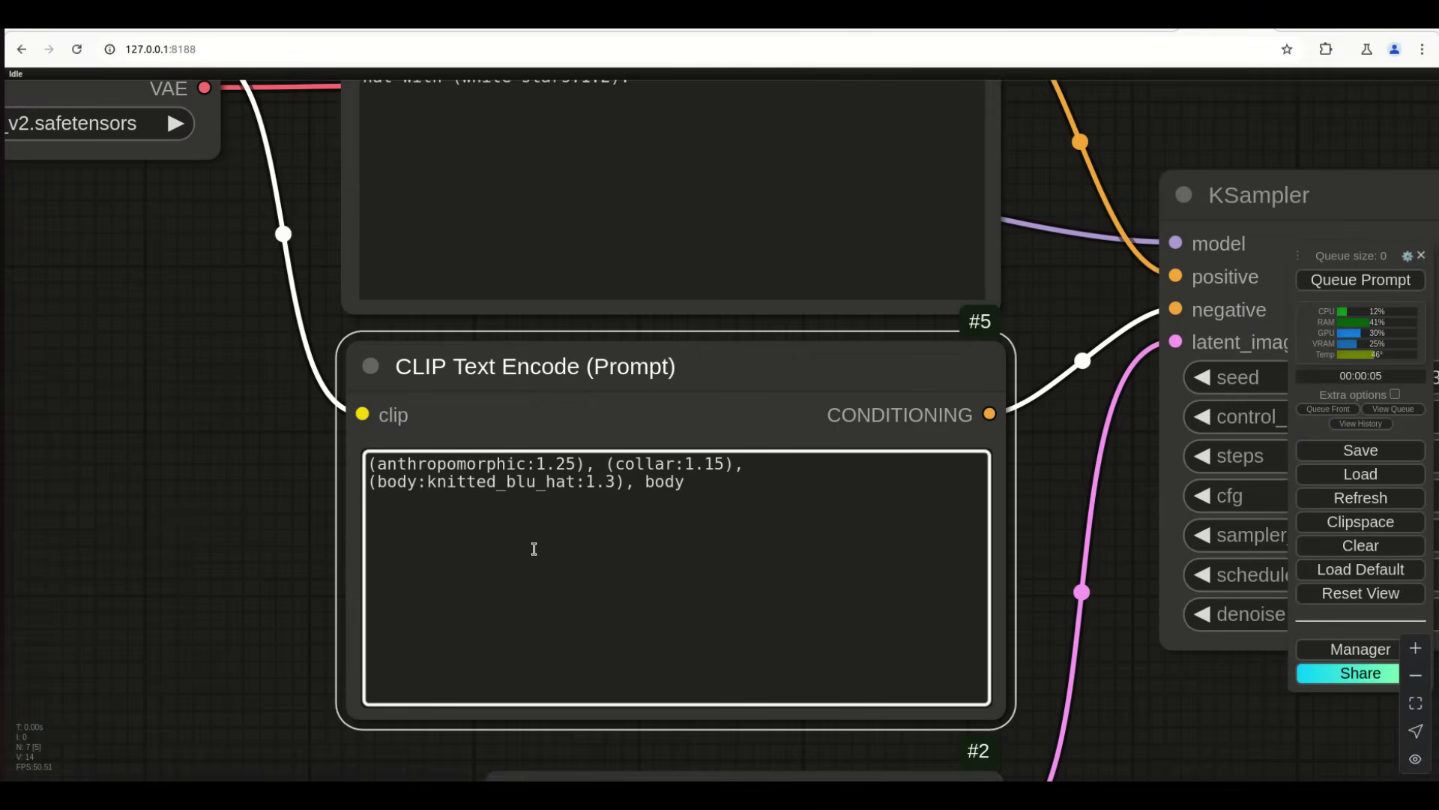
key(BackSpace)
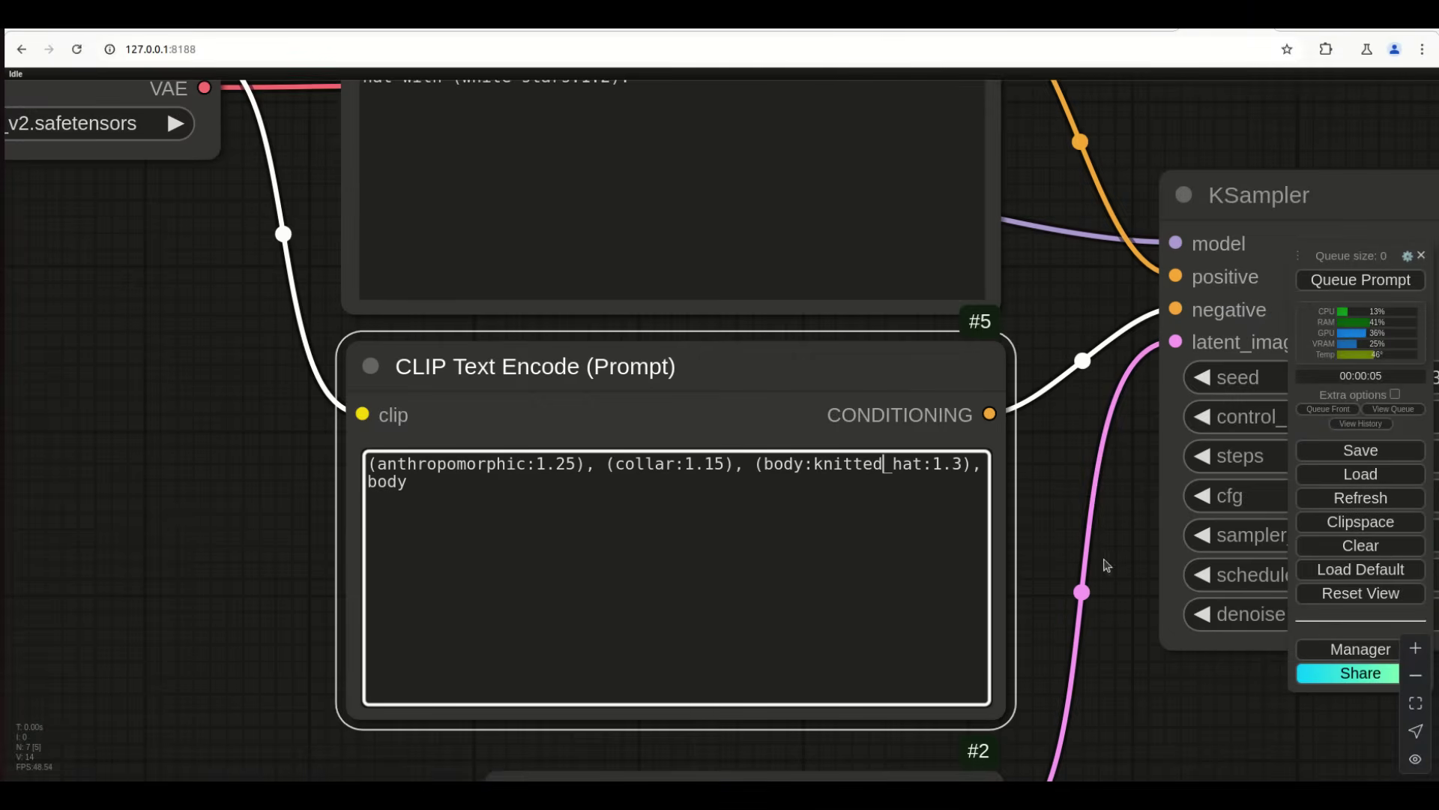
Generate images with the "(body:knitted_hat:1.3)" term and examine both results
click(1361, 279)
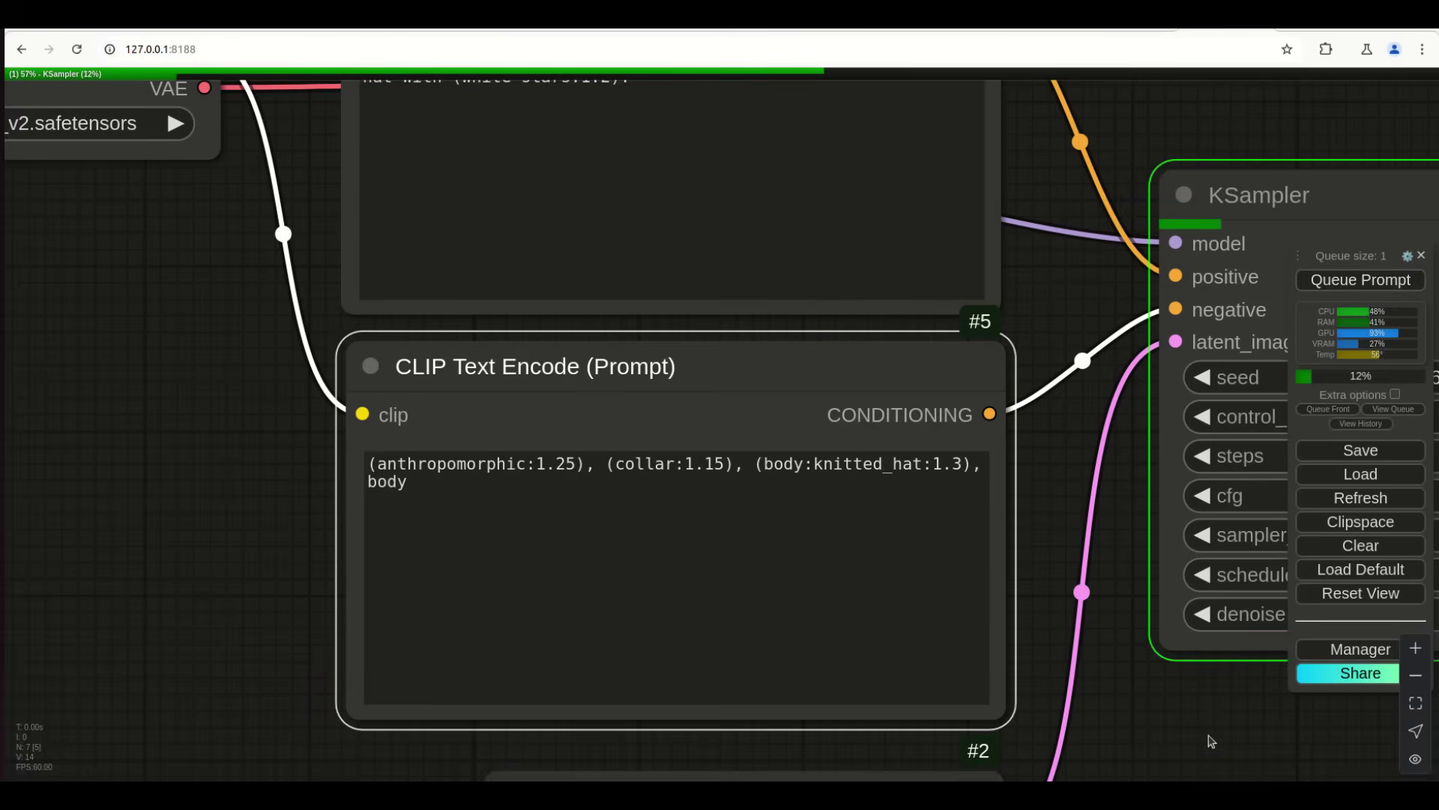
scroll(1065, 694, right, 5)
scroll(1064, 694, down, 1)
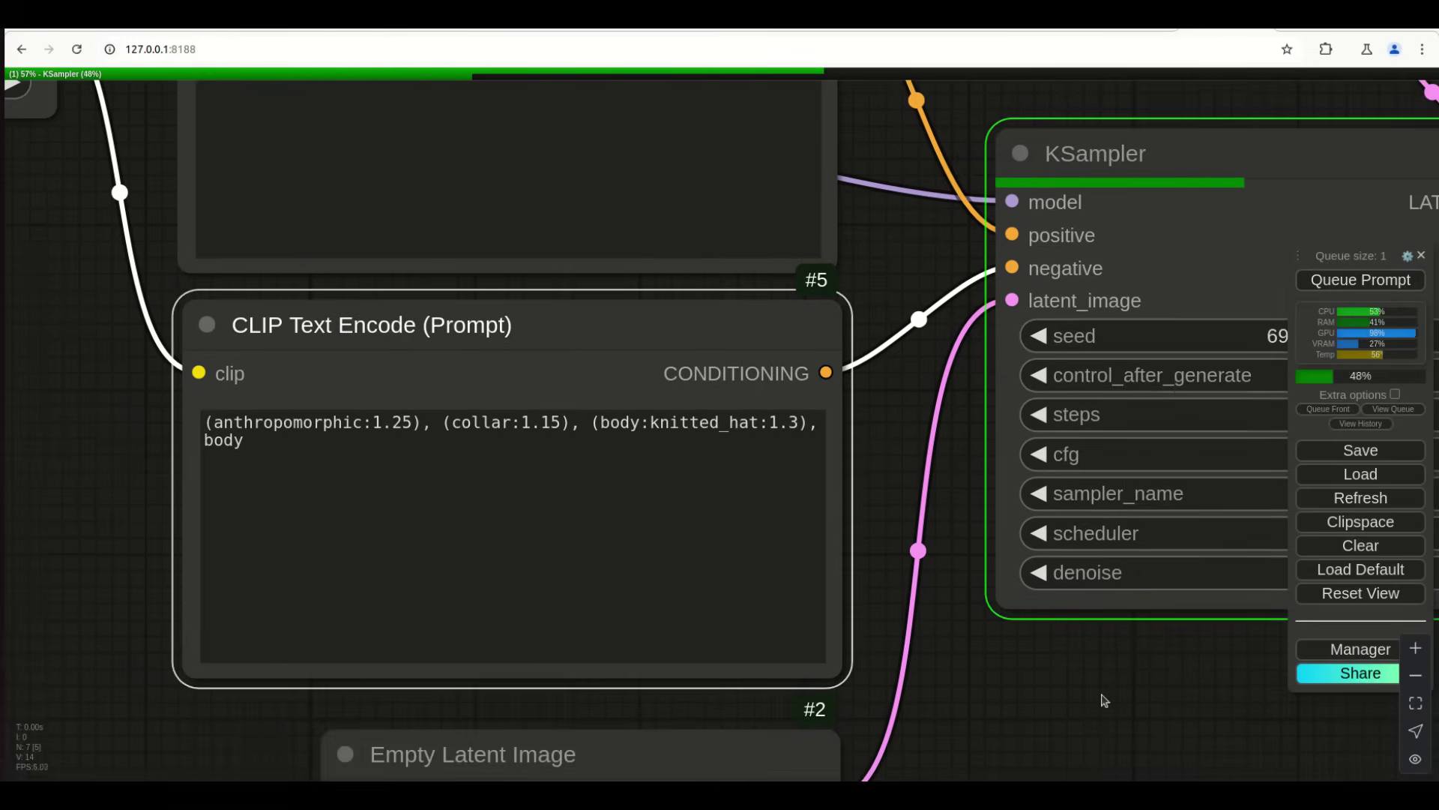
scroll(1104, 700, down, 3)
scroll(1027, 686, right, 4)
scroll(1027, 686, down, 1)
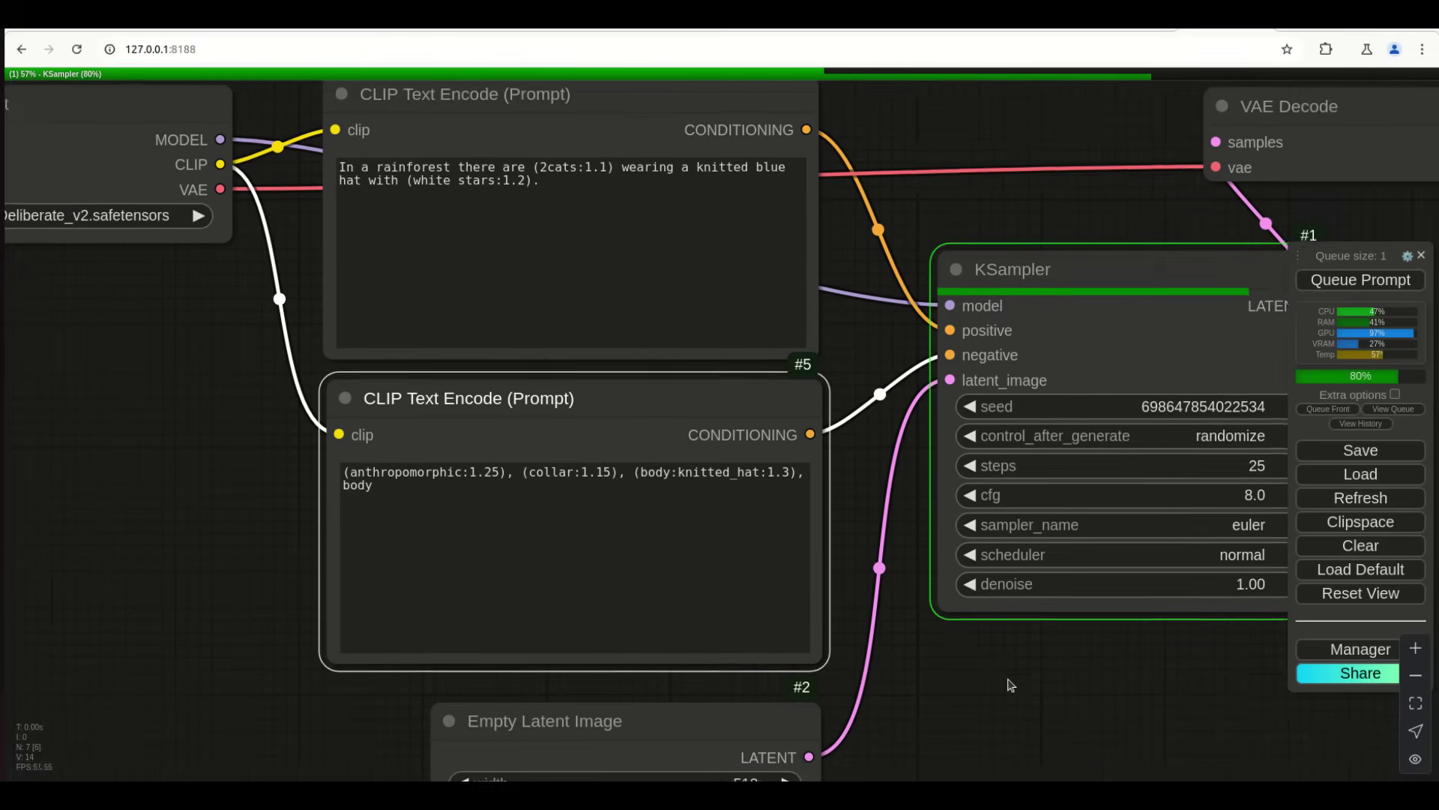
scroll(1009, 684, right, 2)
scroll(1009, 684, down, 1)
scroll(514, 447, right, 20)
scroll(514, 447, down, 10)
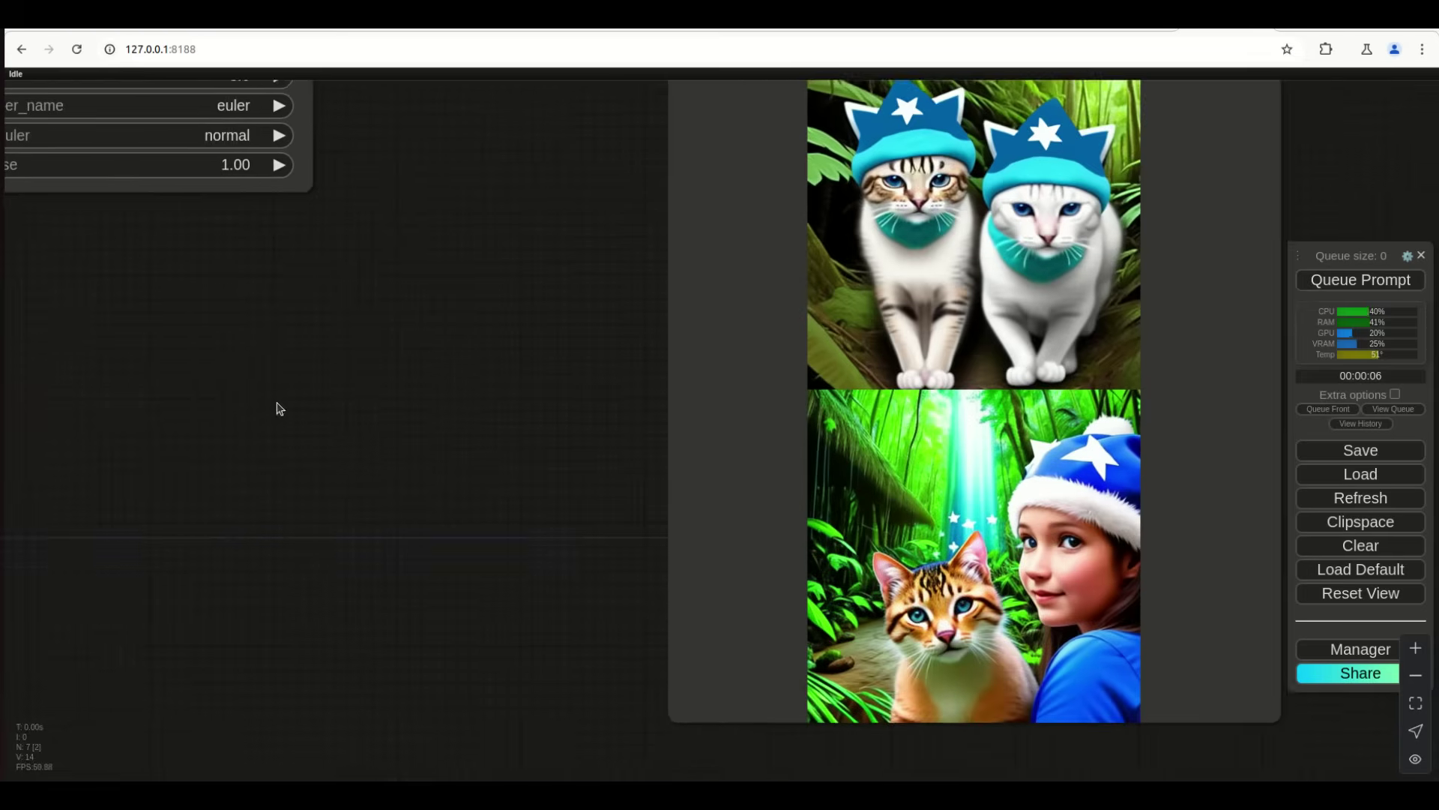
scroll(572, 395, right, 1)
scroll(572, 395, up, 2)
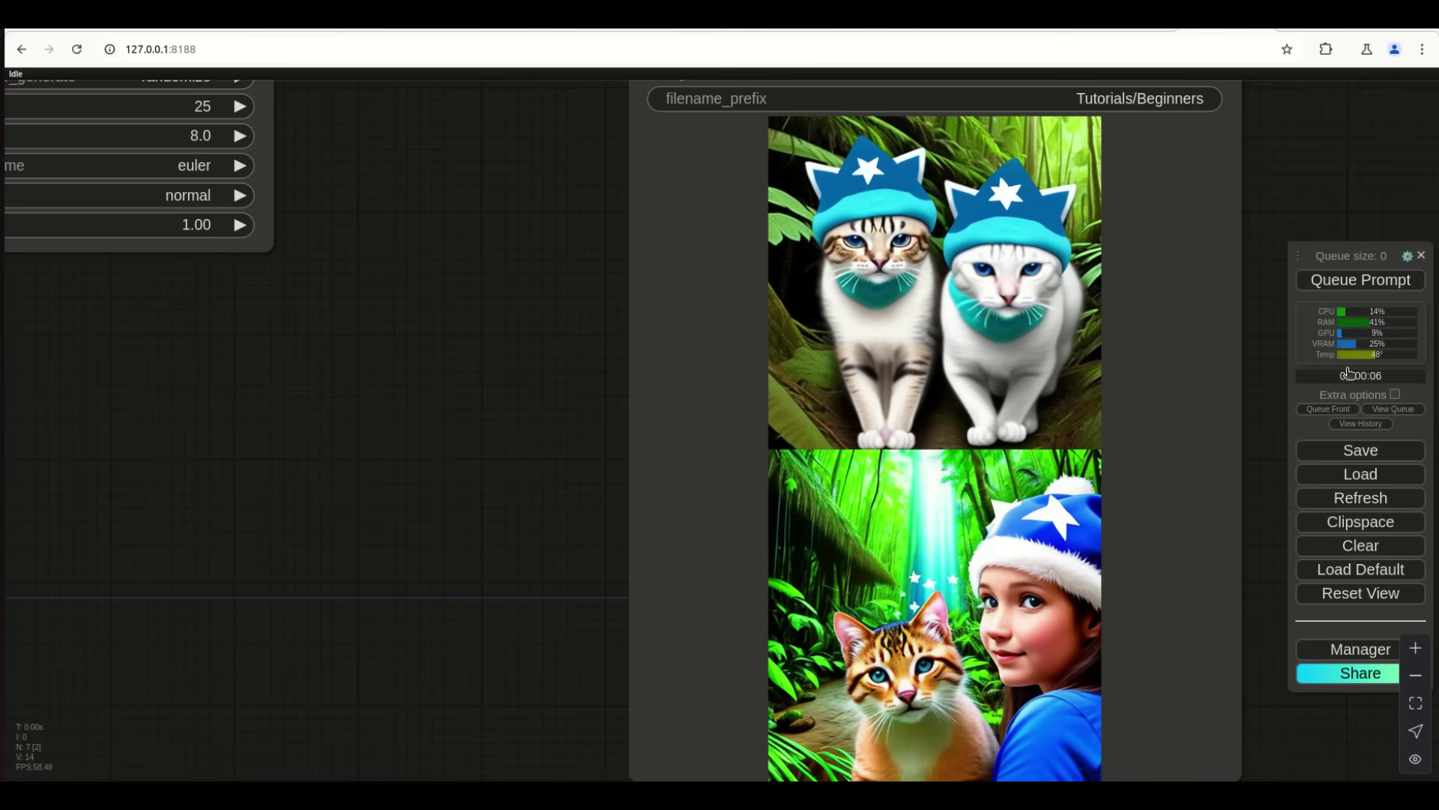
Generate another pair of images with the same prompts and inspect the cats' hats and garments up close
click(1393, 291)
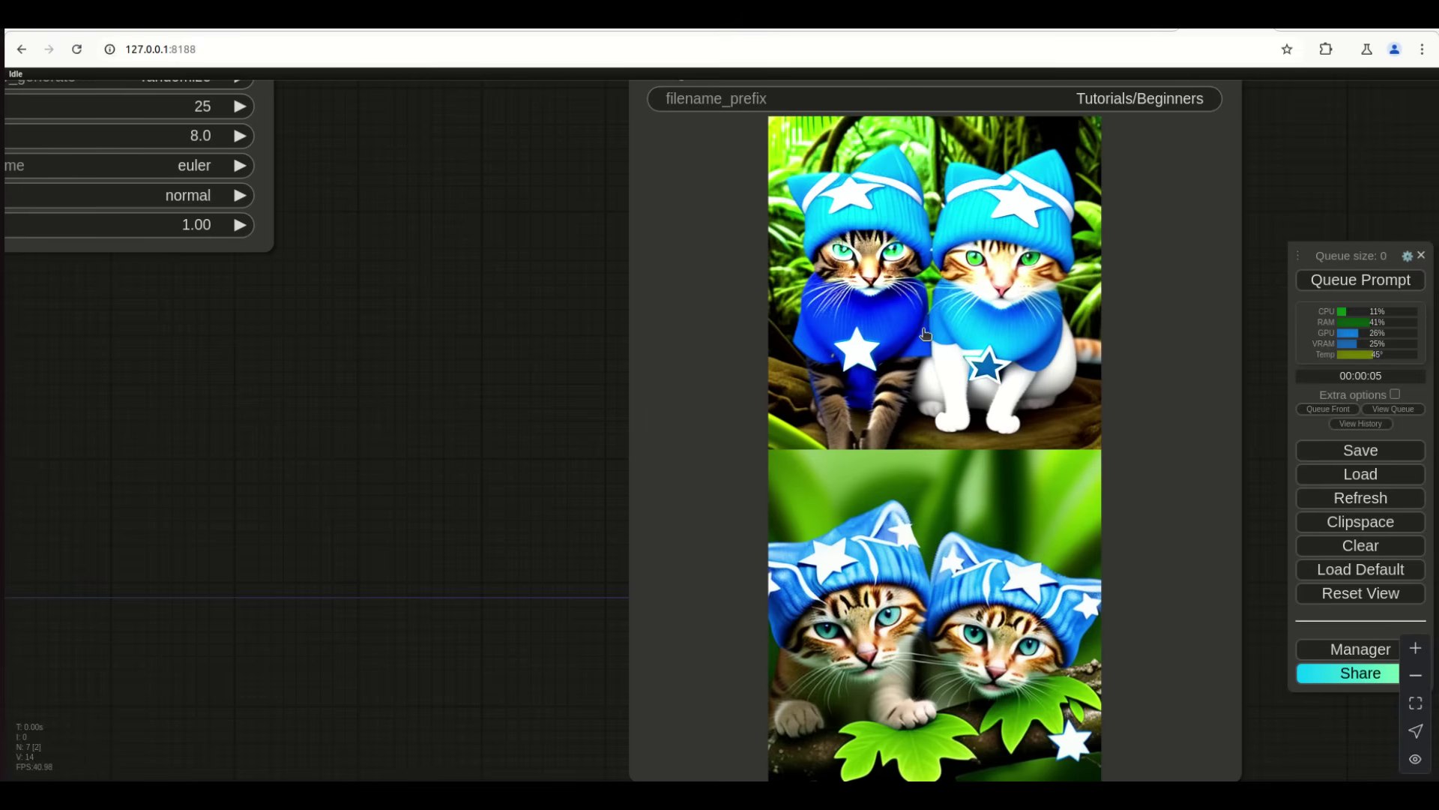
scroll(492, 480, down, 2)
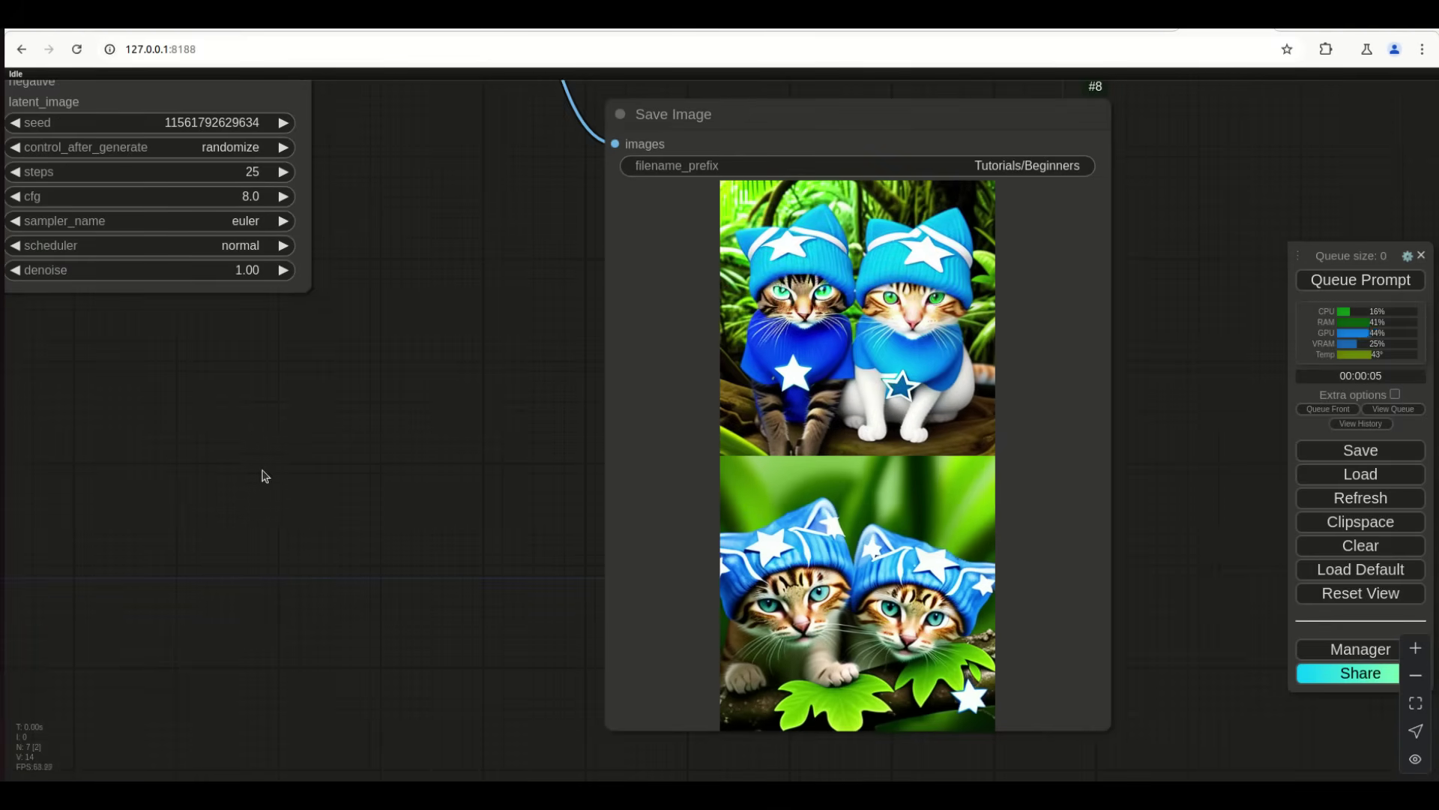
drag(205, 467, 845, 690)
drag(1039, 695, 504, 550)
scroll(507, 553, up, 1)
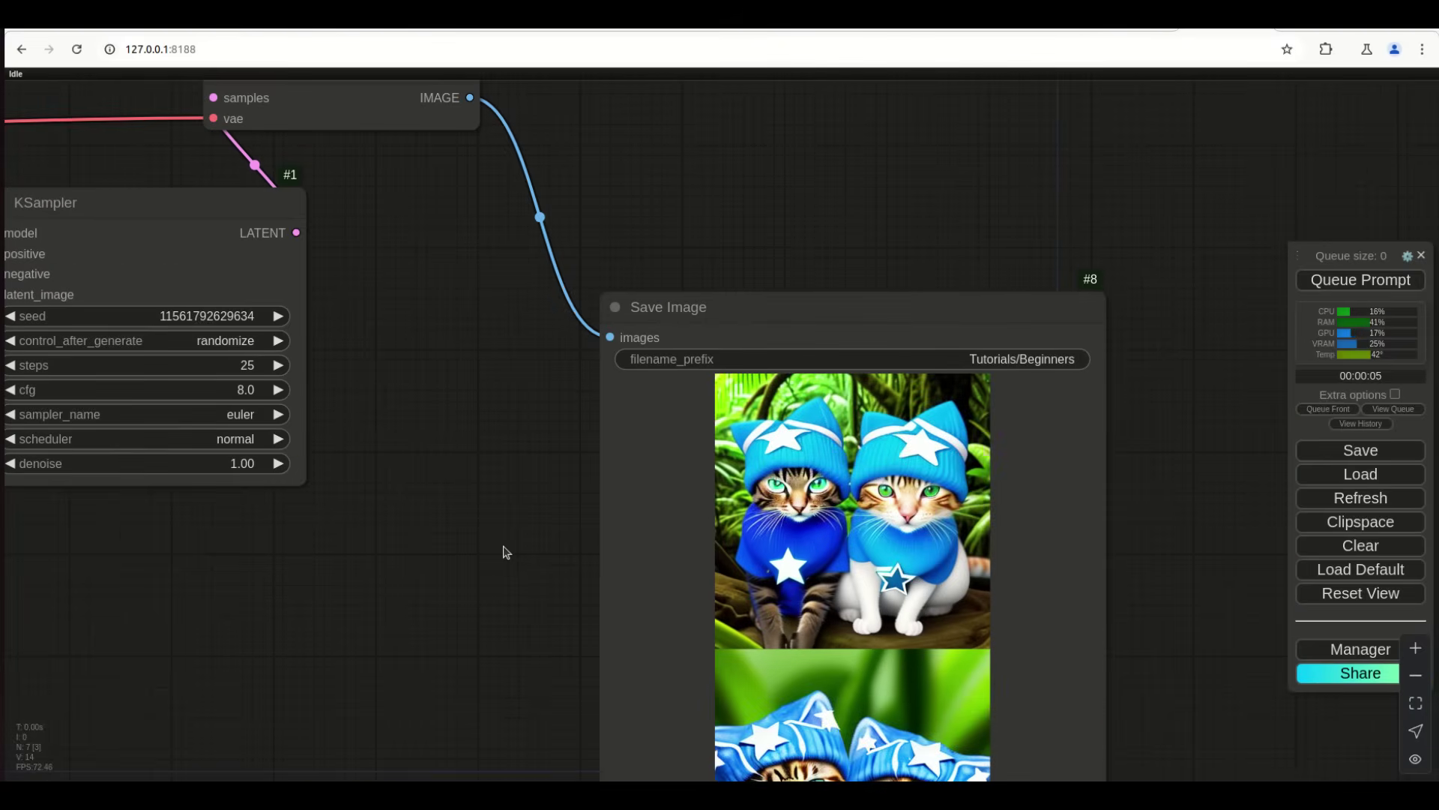
scroll(883, 558, up, 8)
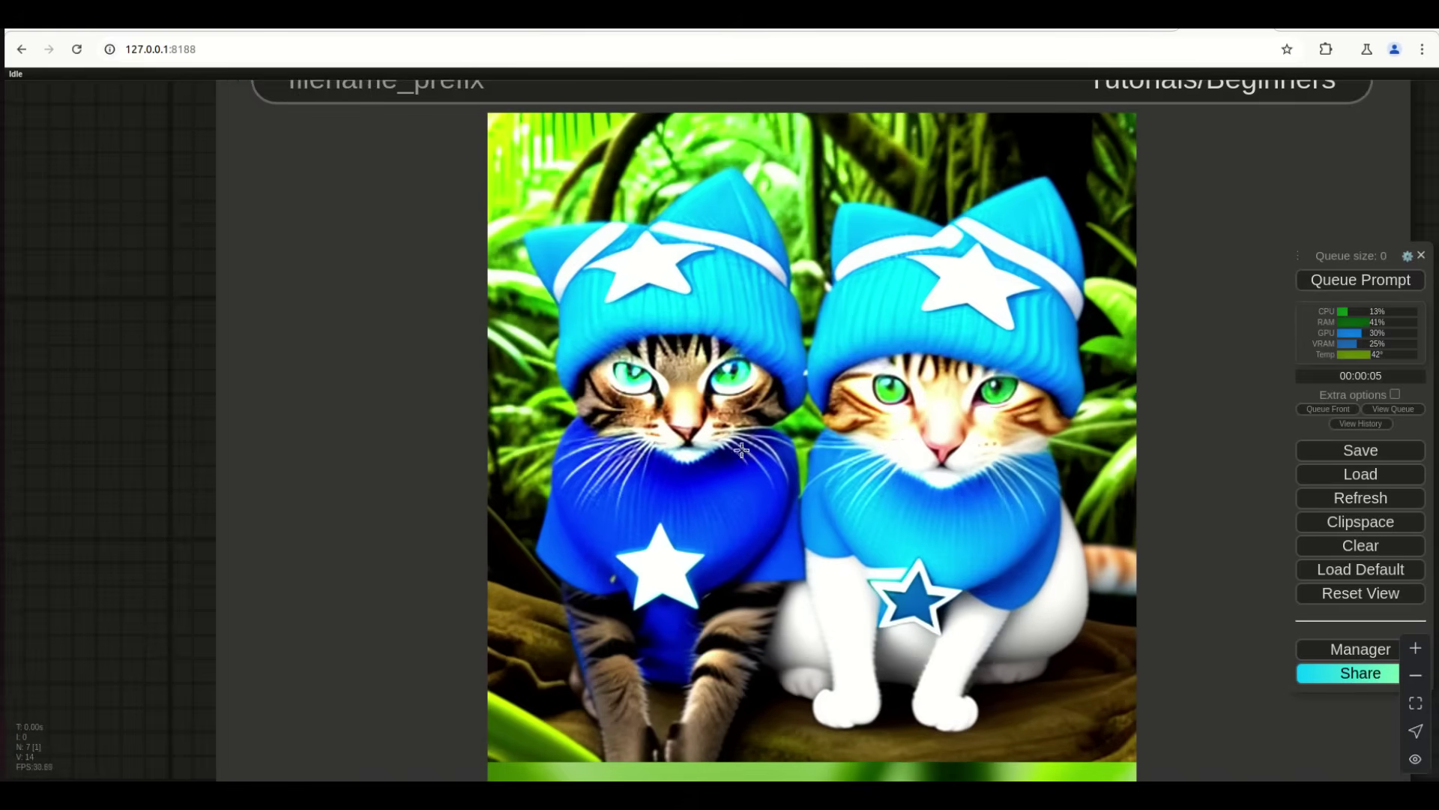
scroll(974, 518, down, 4)
Restore the body term in the negative prompt to "(body:knitted_blue_hat:1.3)" and generate new images
scroll(974, 516, down, 3)
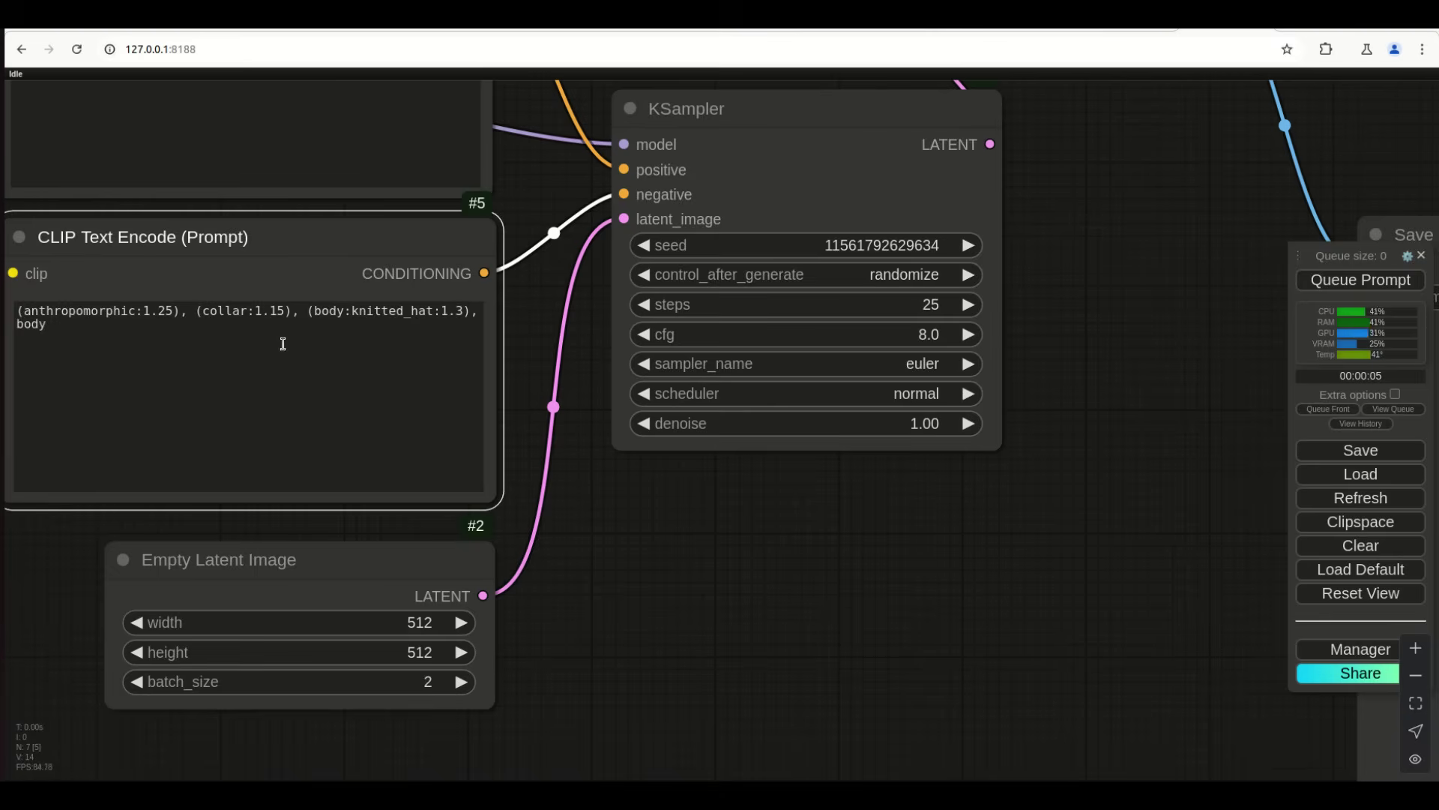
drag(608, 637, 553, 759)
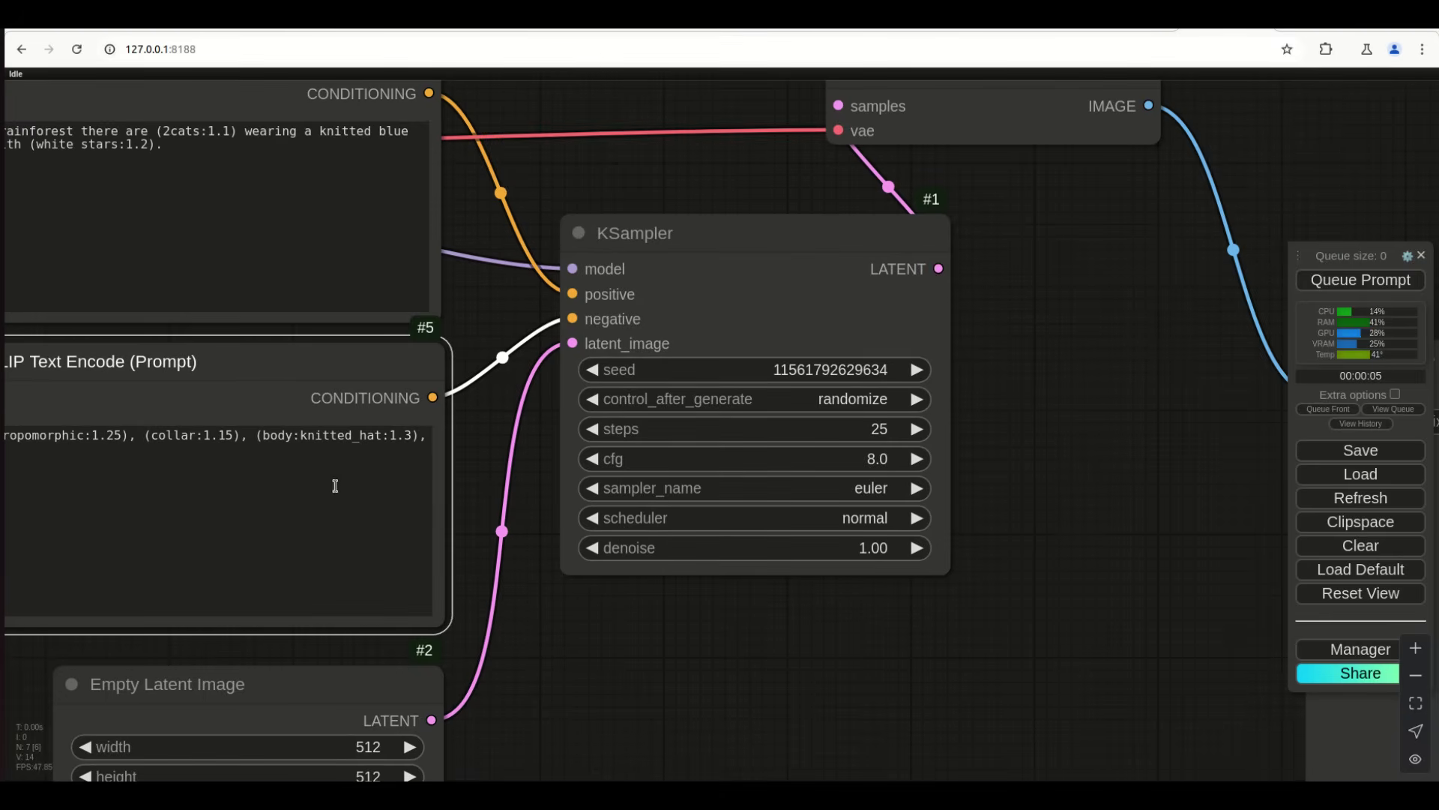
click(354, 438)
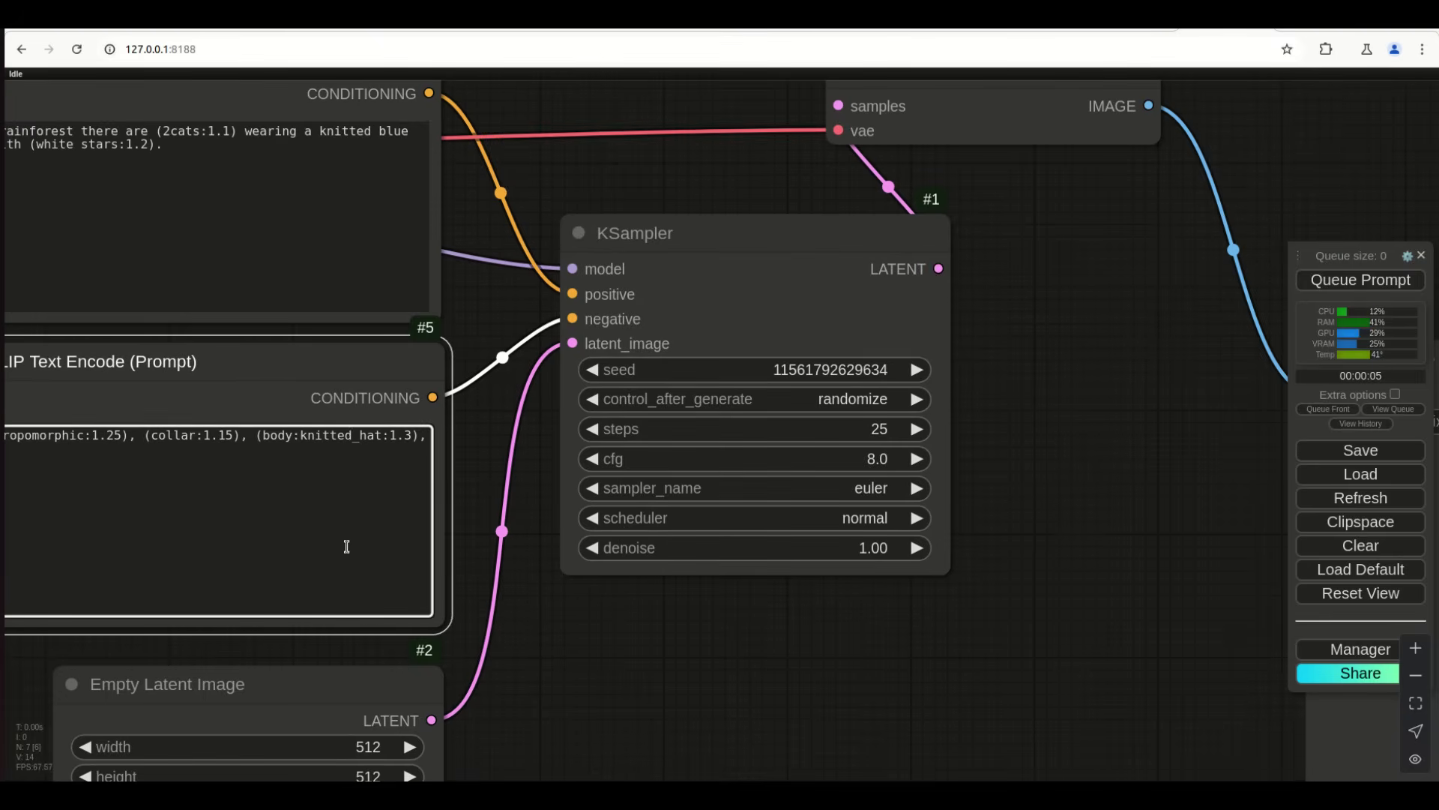
text(blue_hat:1.3), body)
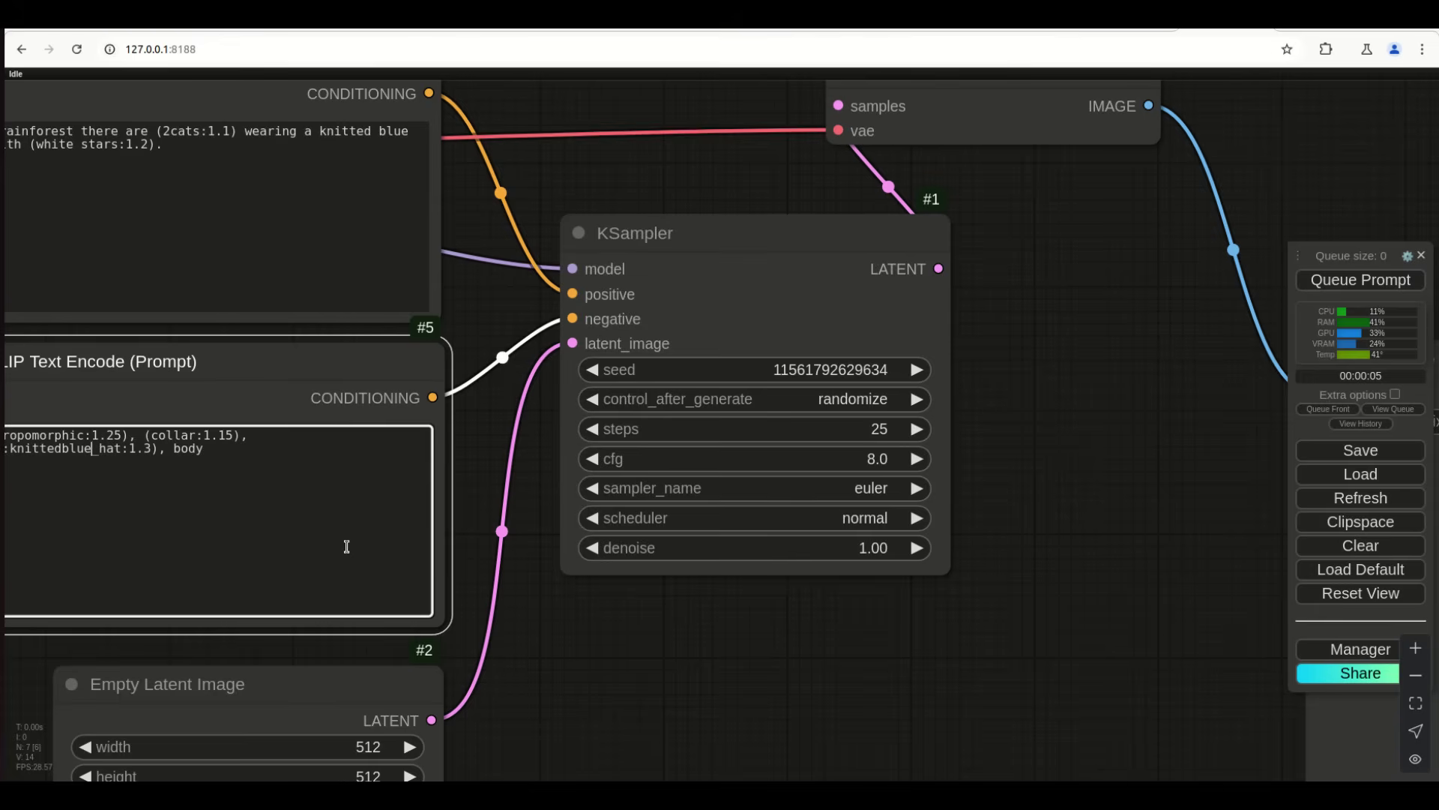
text(_)
click(1313, 283)
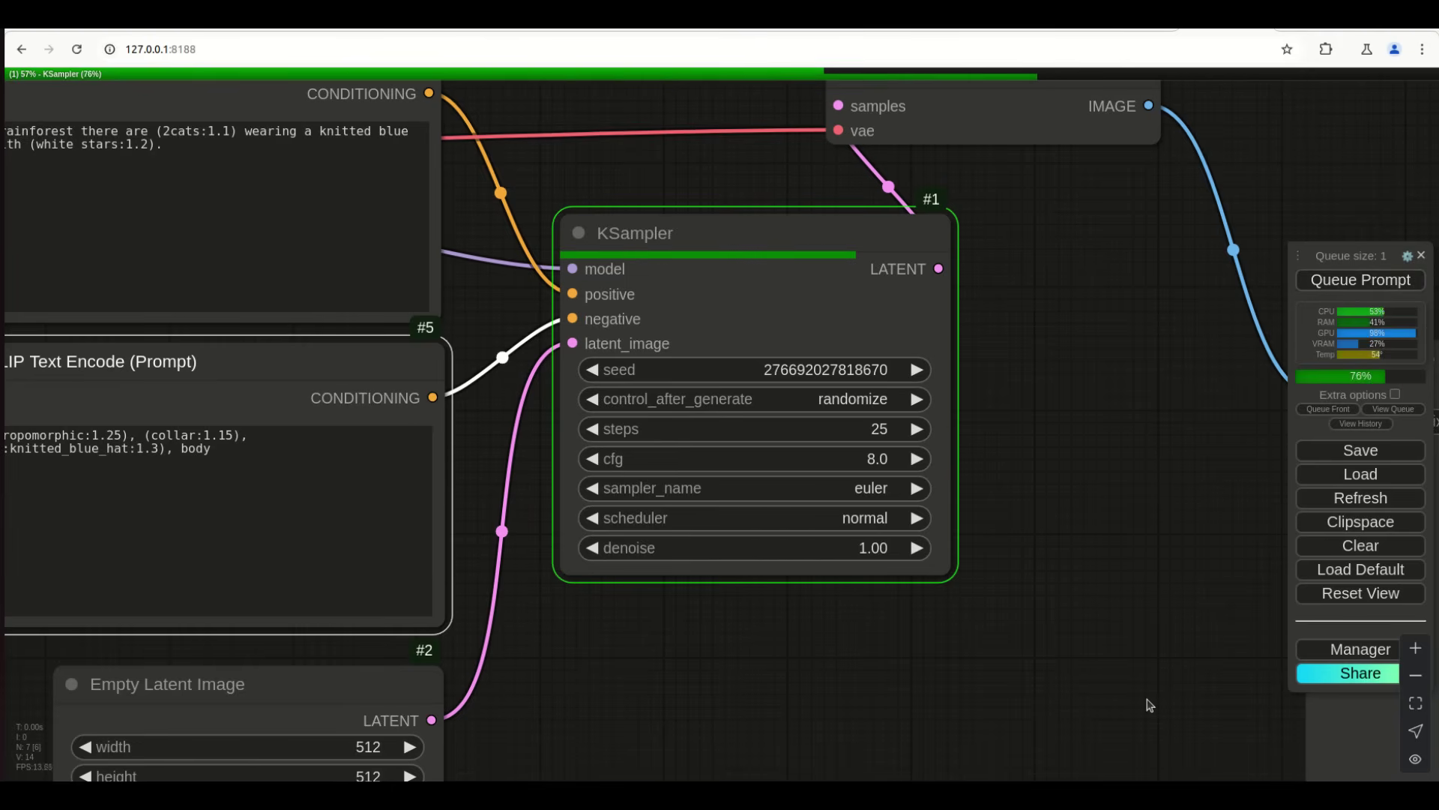
Examine both newly generated images up close, comparing the two cats' hats, stars and bodies
drag(999, 669, 449, 450)
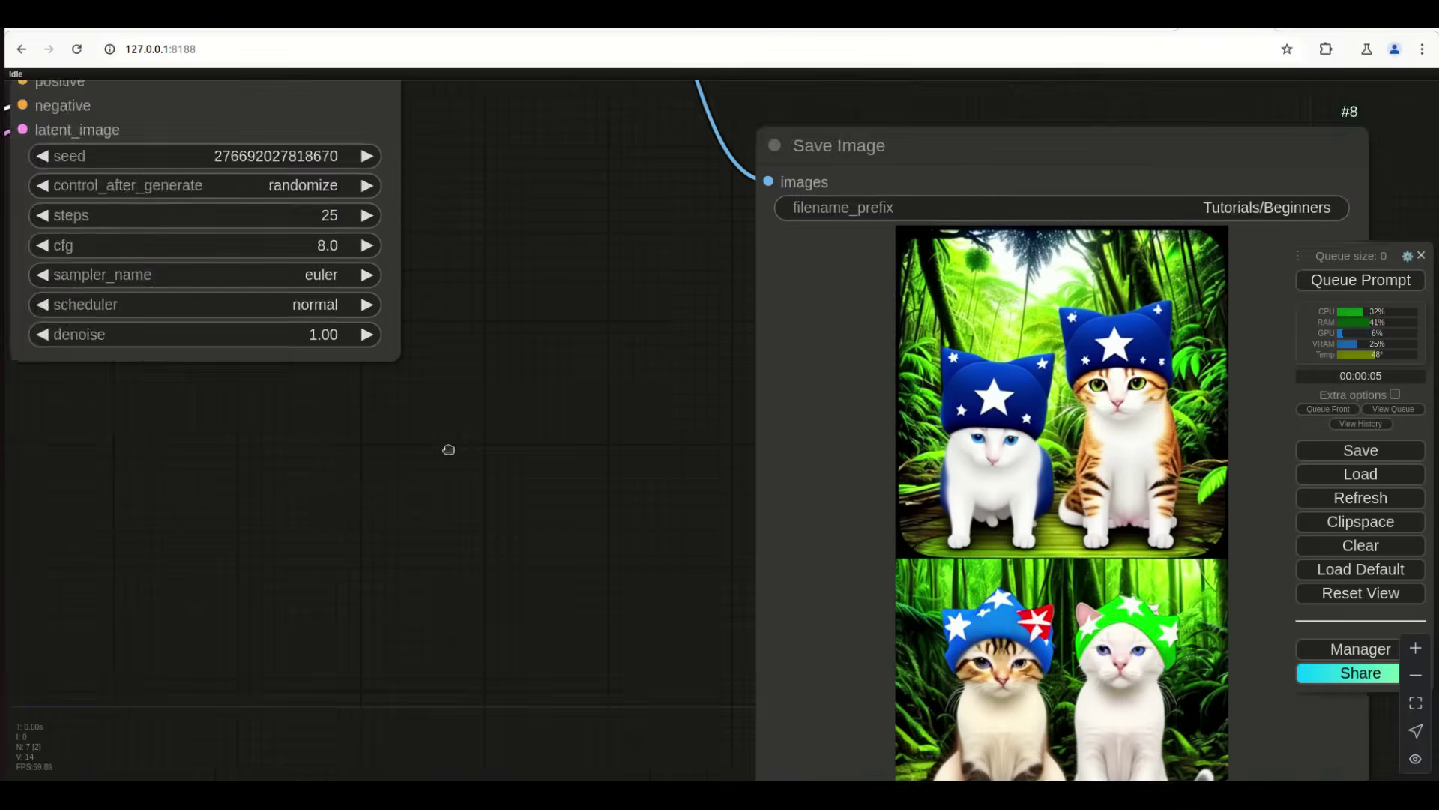
drag(598, 495, 328, 437)
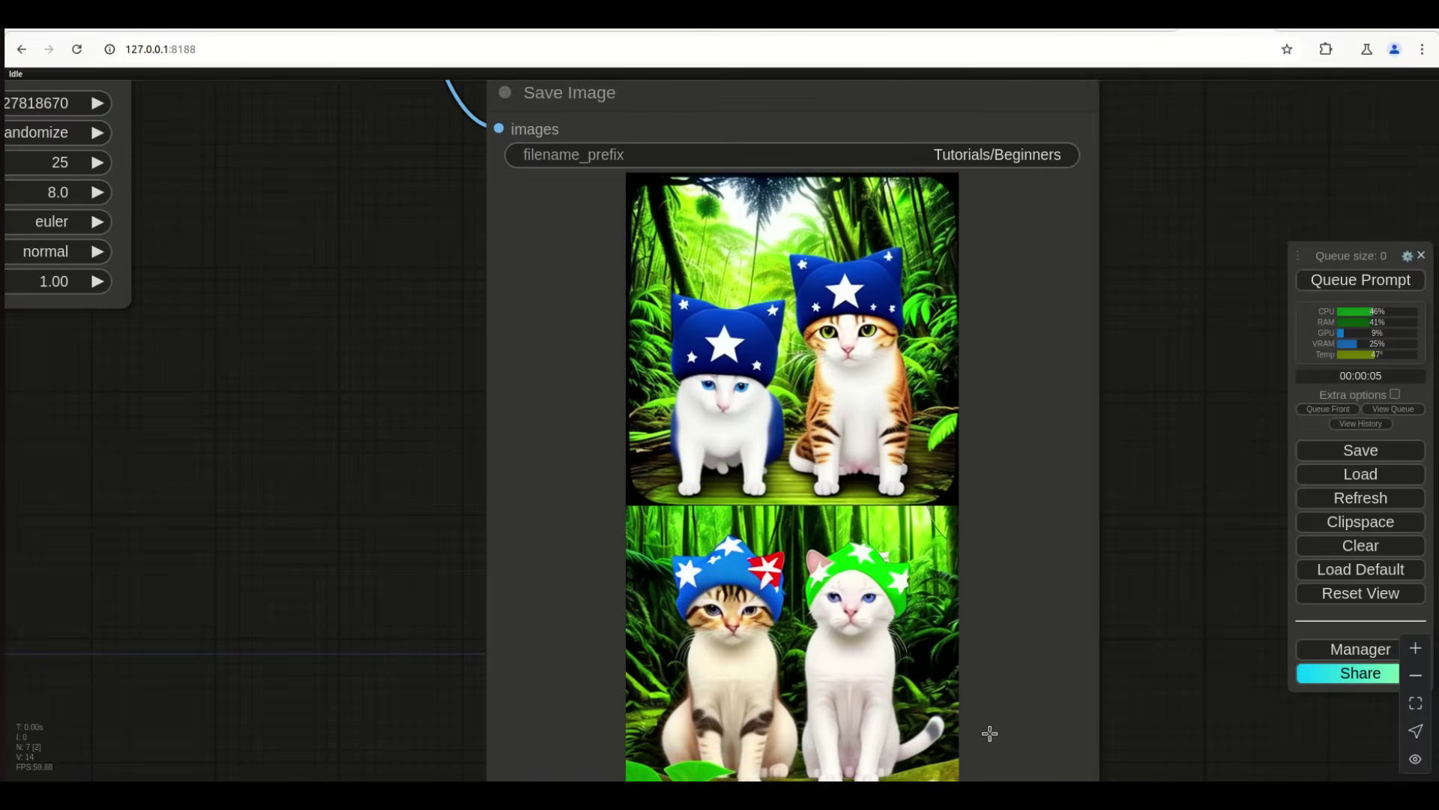
scroll(985, 747, down, 3)
scroll(986, 747, up, 4)
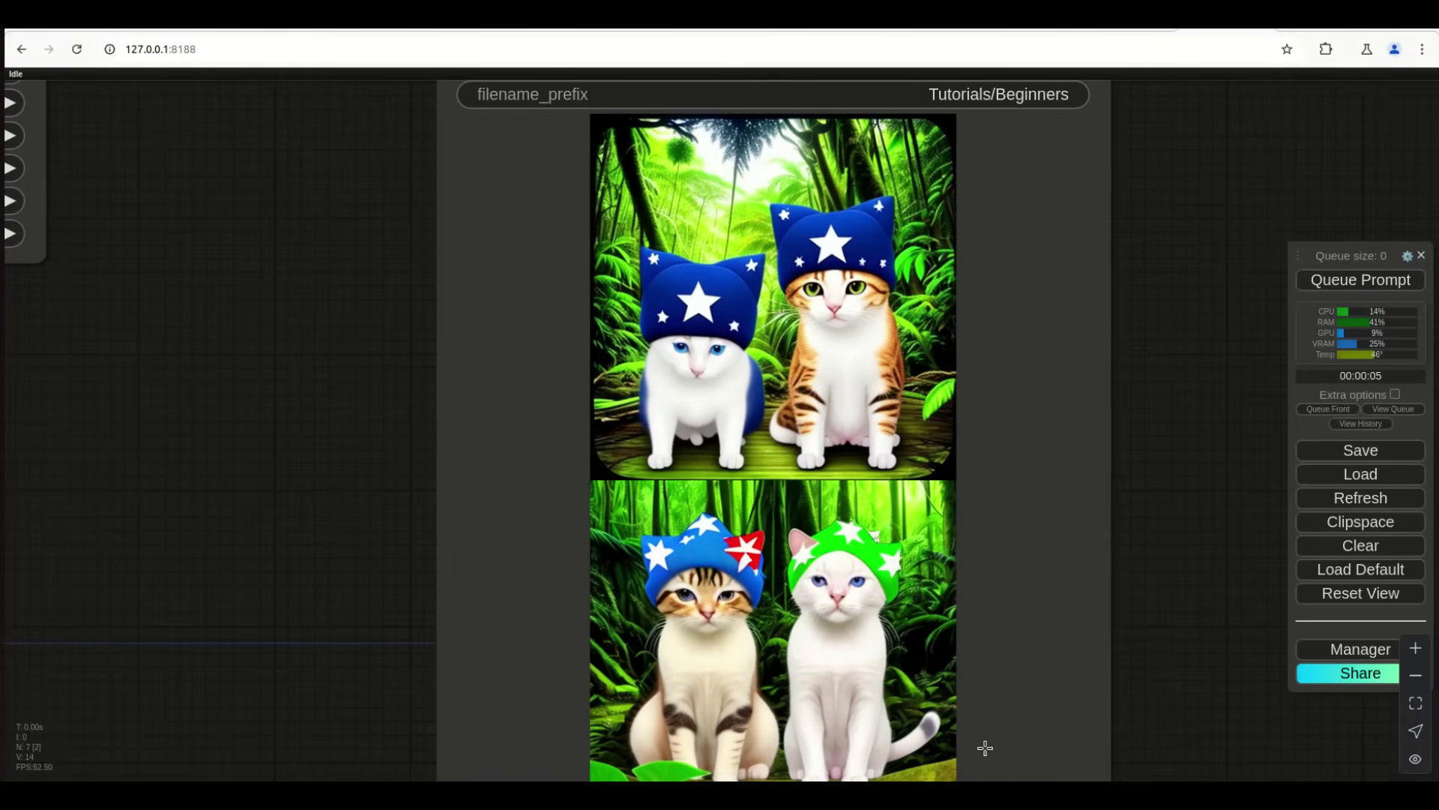
scroll(660, 447, up, 3)
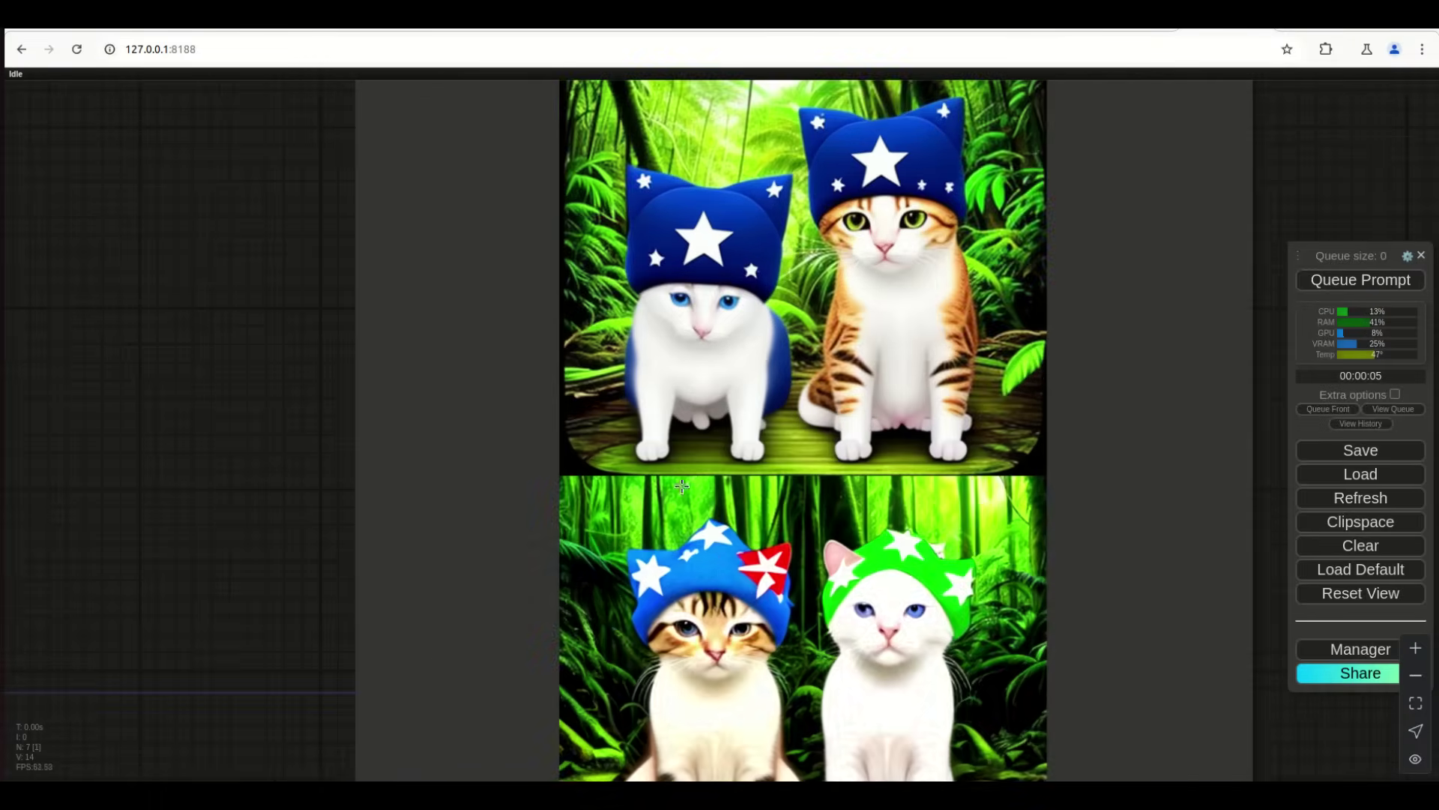
scroll(315, 662, down, 4)
drag(228, 547, 308, 566)
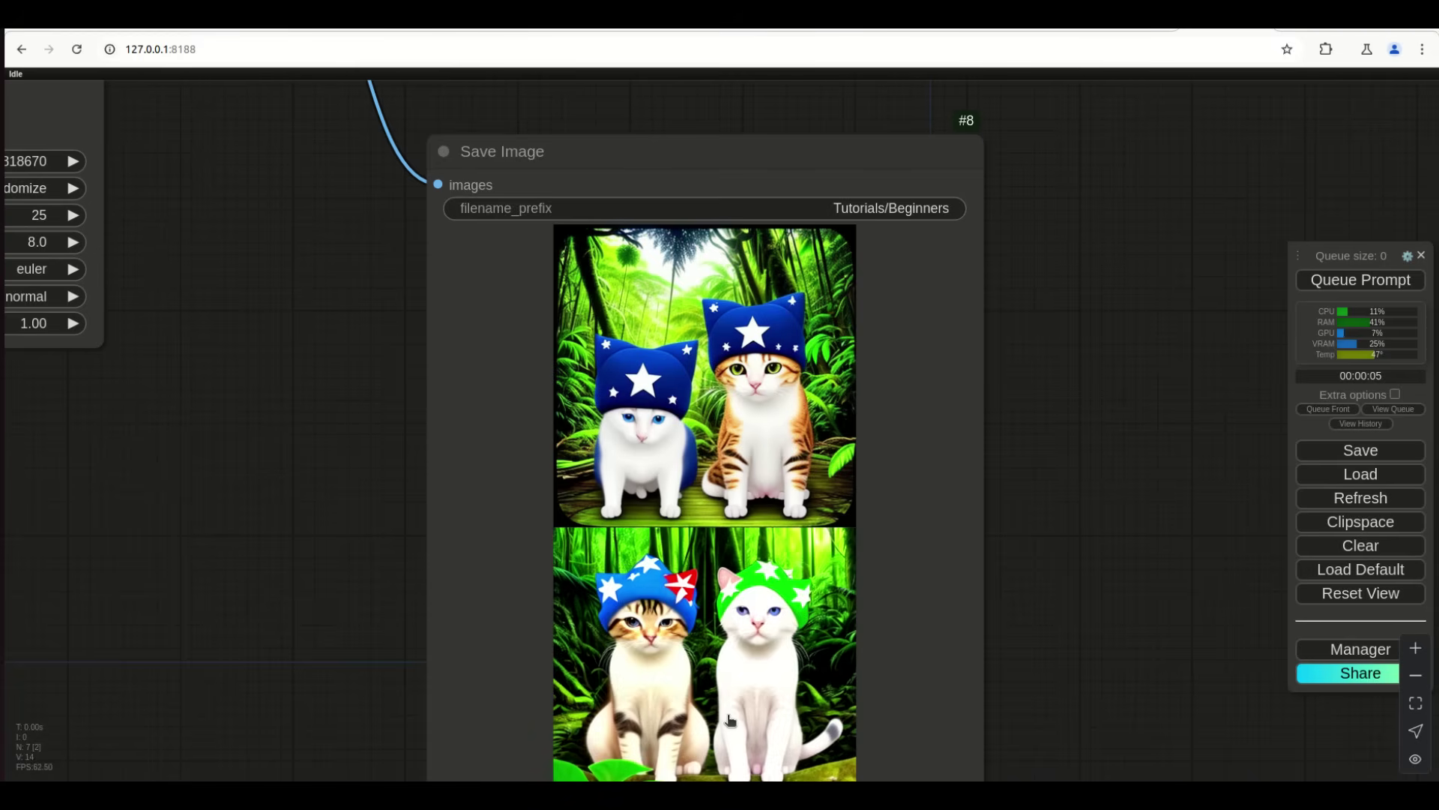
Review the positive prompt's weighted terms and the negative prompt's anthropomorphic, collar and body terms, along with the sampler settings
drag(292, 504, 676, 427)
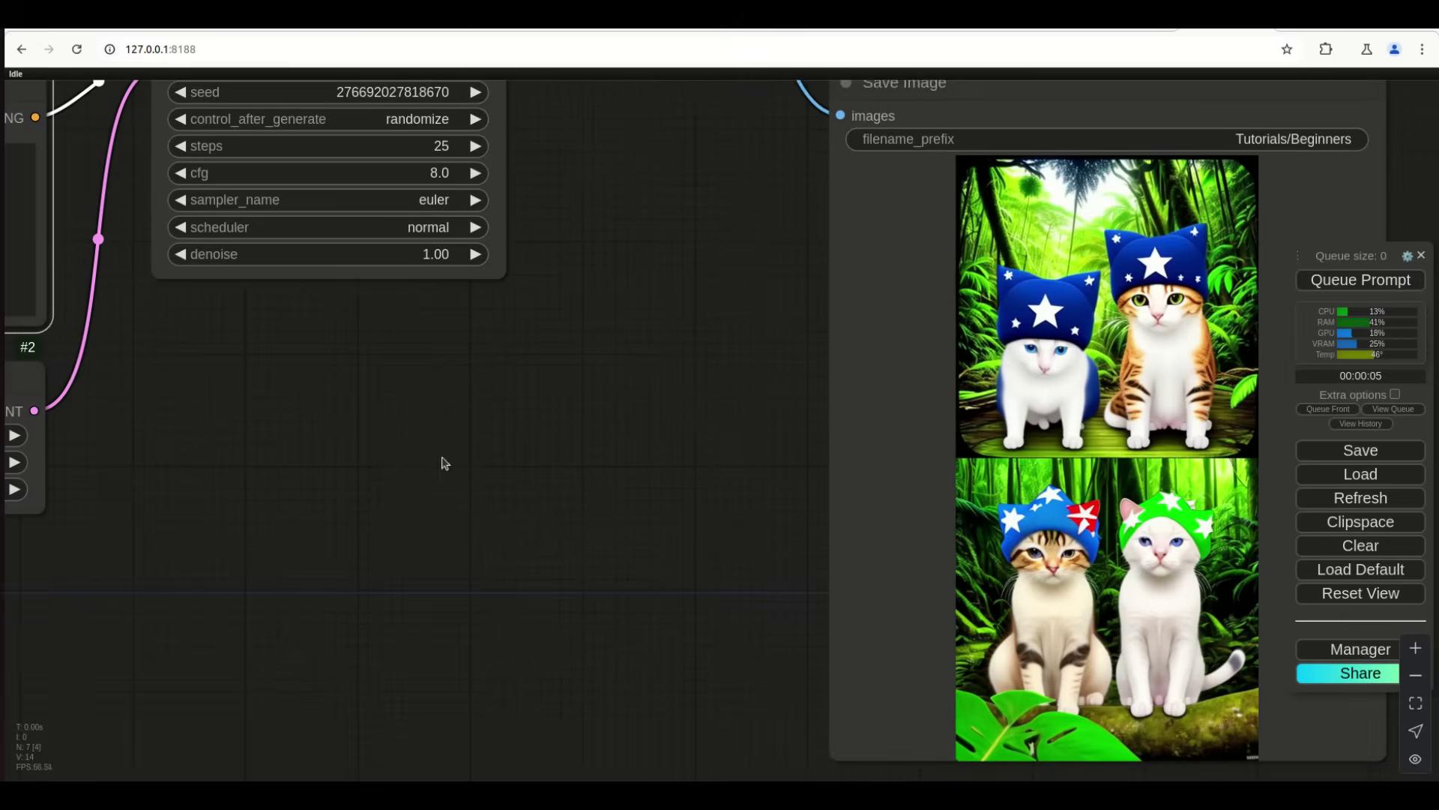
drag(447, 459, 851, 549)
scroll(852, 549, down, 2)
drag(378, 473, 501, 544)
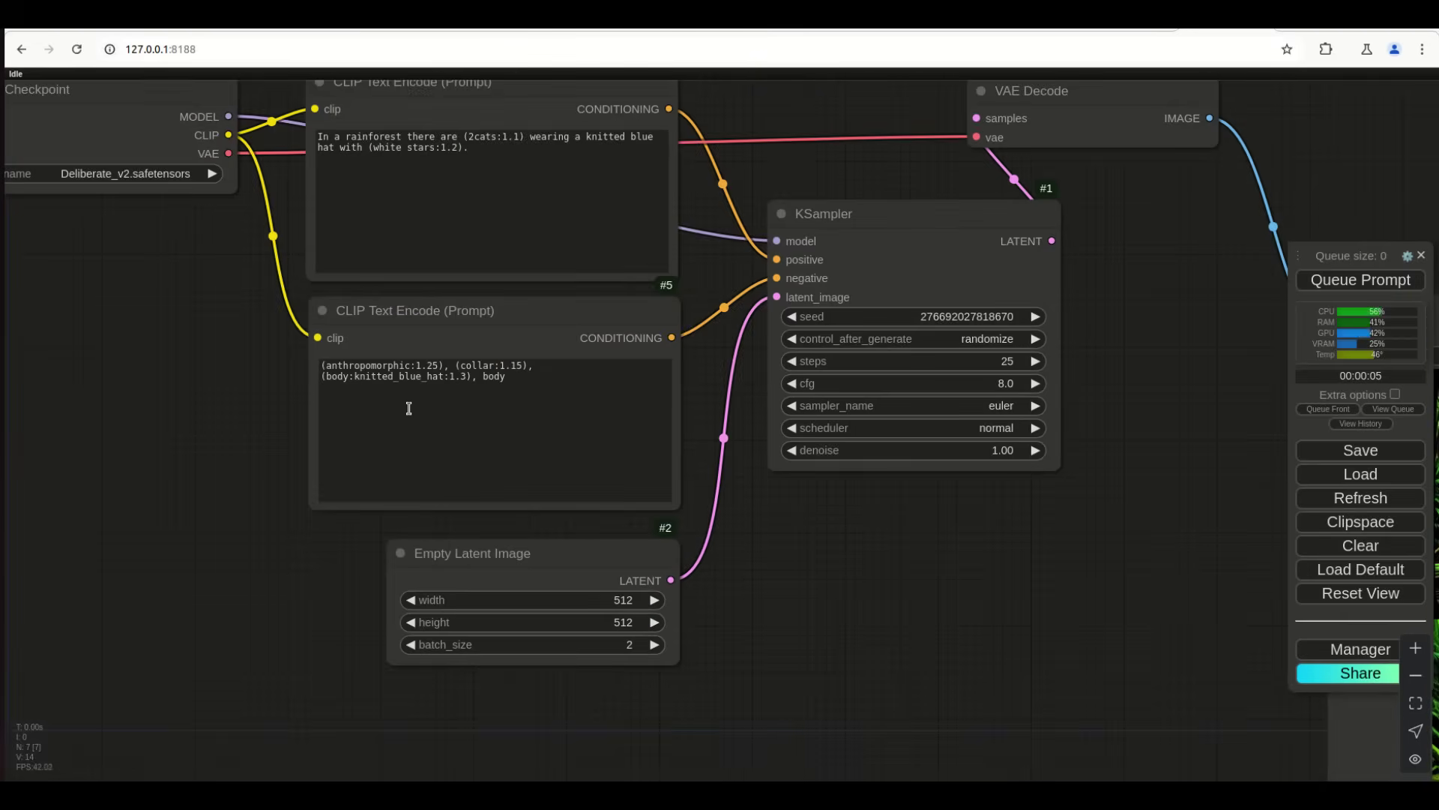
scroll(247, 442, up, 6)
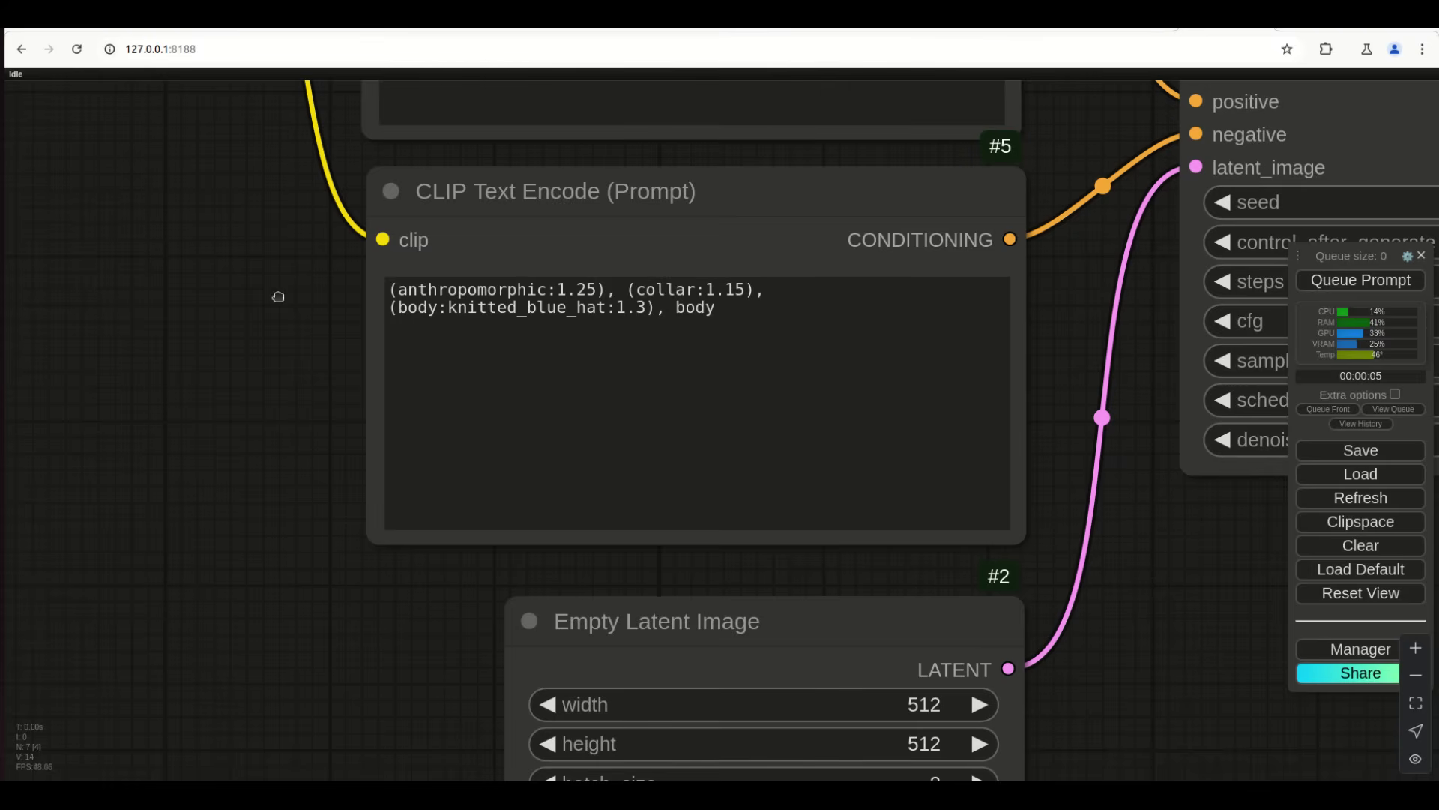
drag(279, 298, 238, 588)
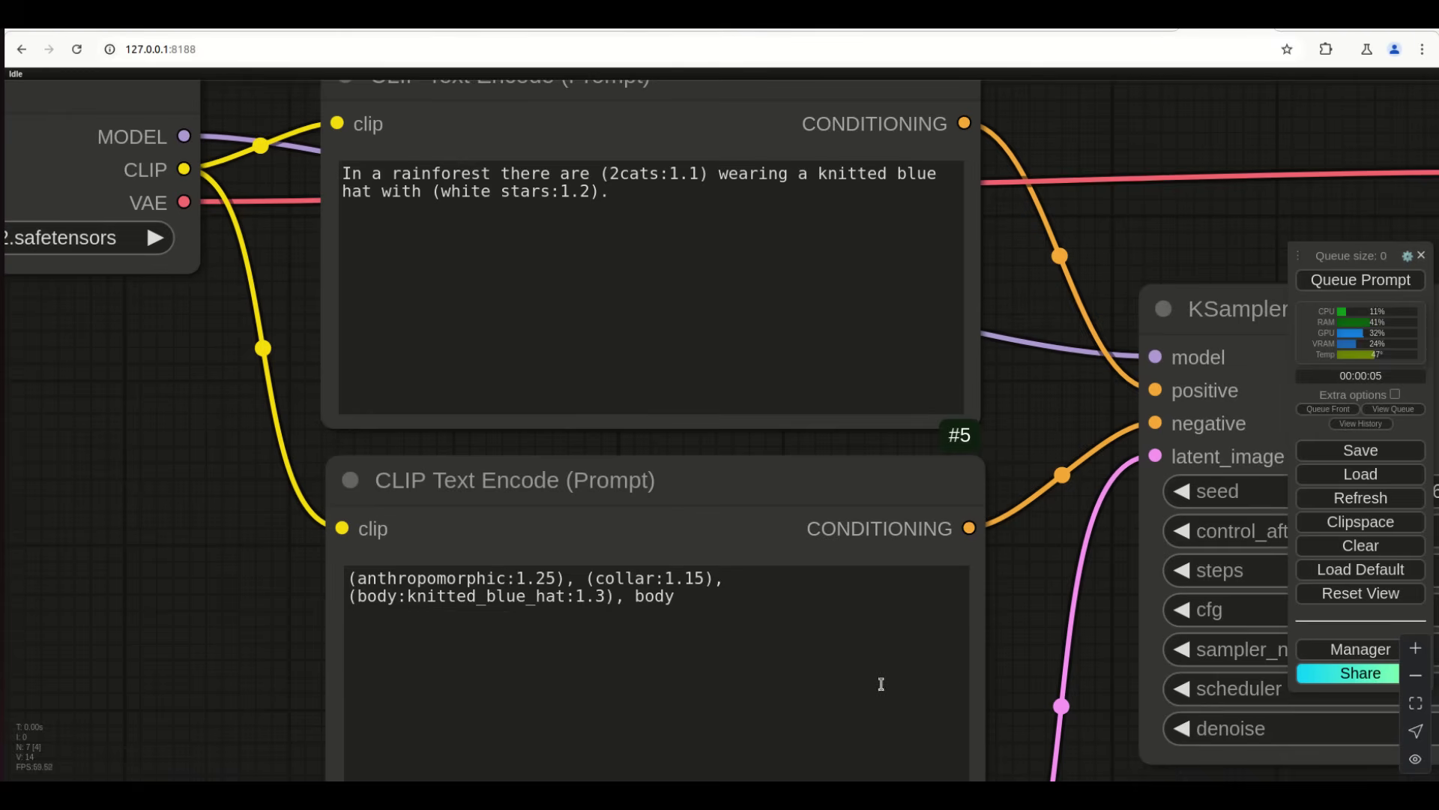
scroll(1035, 677, down, 10)
scroll(1021, 578, right, 10)
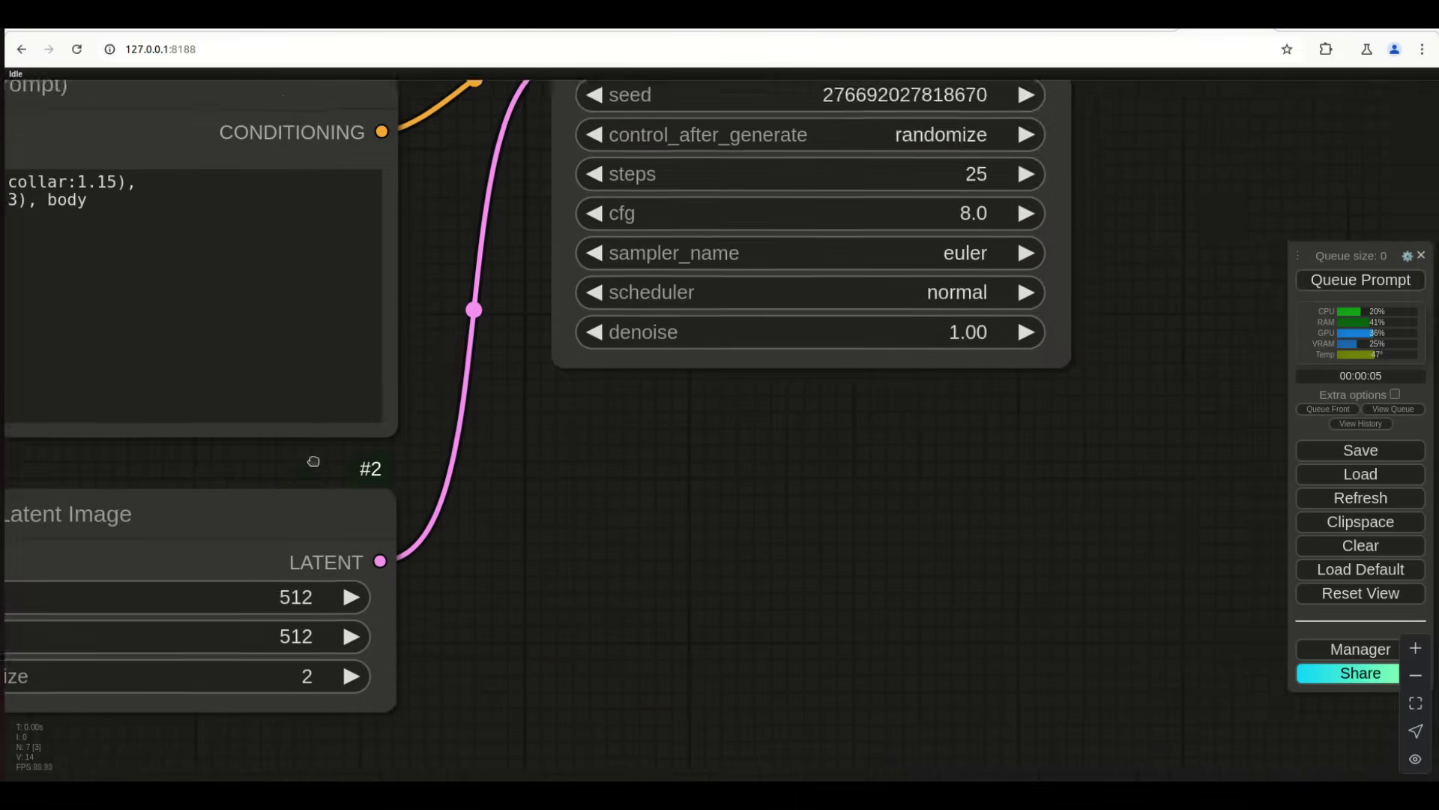
drag(704, 587, 117, 592)
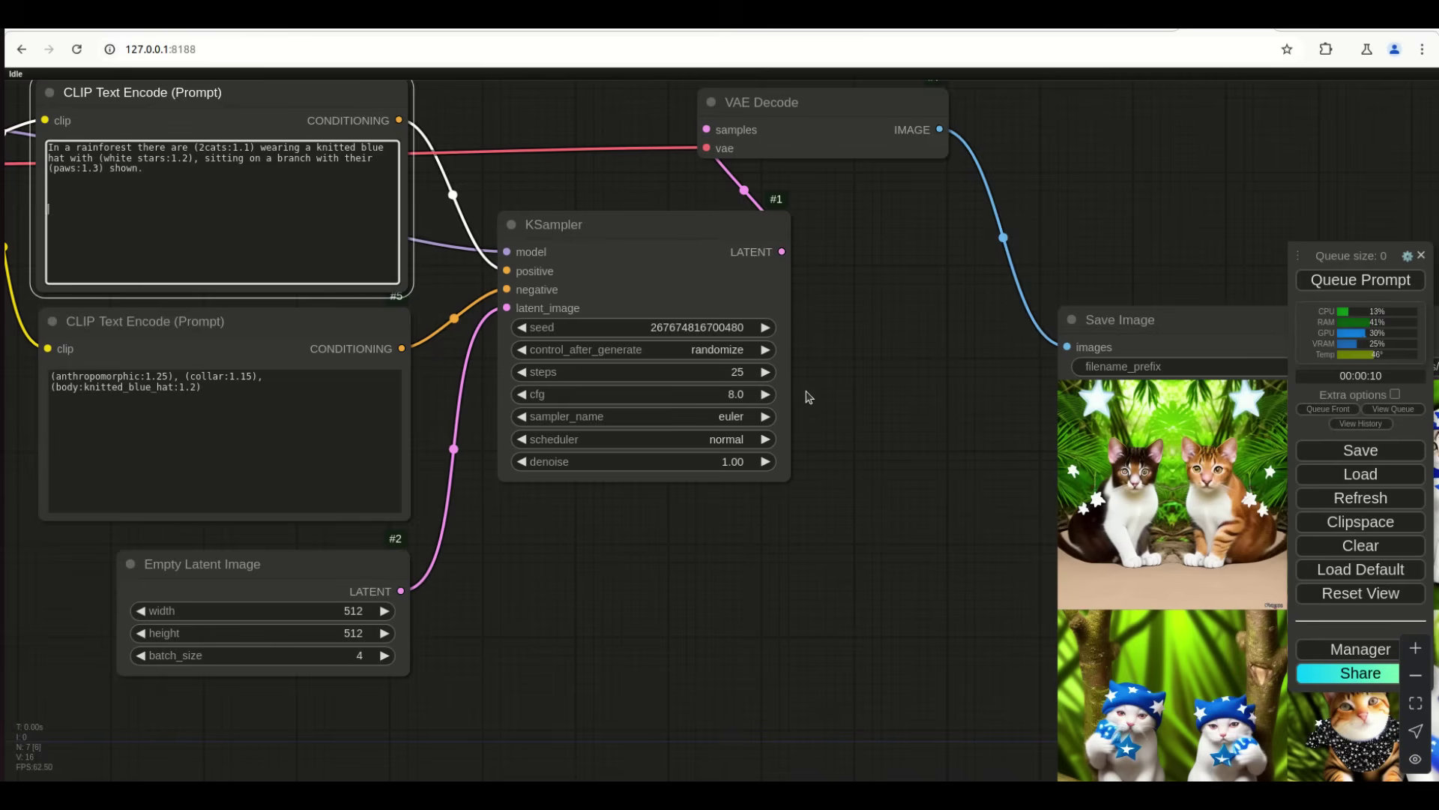
Reposition the KSampler and VAE Decode nodes side by side in the gap between the prompt nodes and the Save Image node
drag(773, 103, 908, 180)
drag(642, 225, 609, 306)
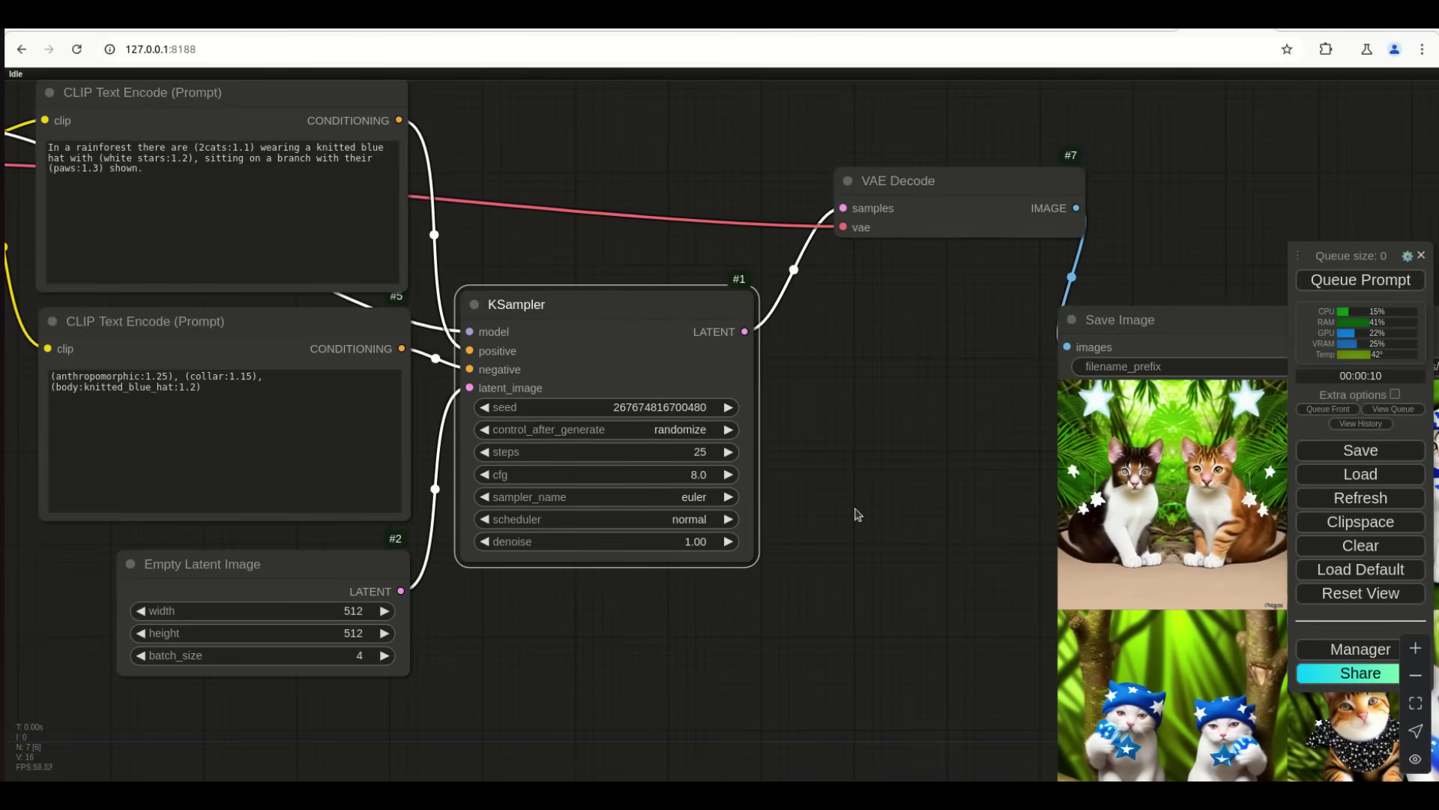
drag(921, 173, 863, 297)
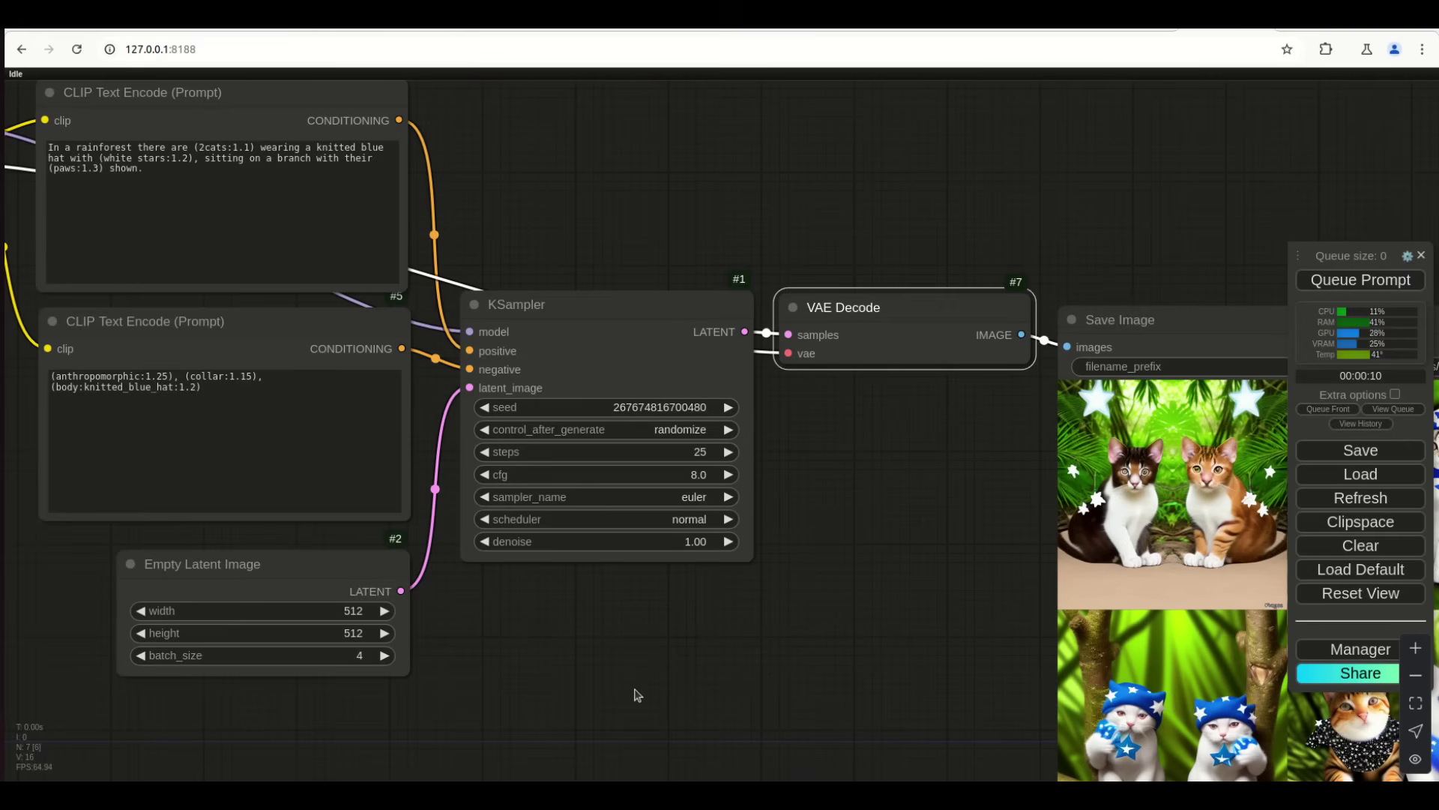
Try shifting the KSampler node slightly closer to the prompt nodes, and undo the move
scroll(638, 695, down, 8)
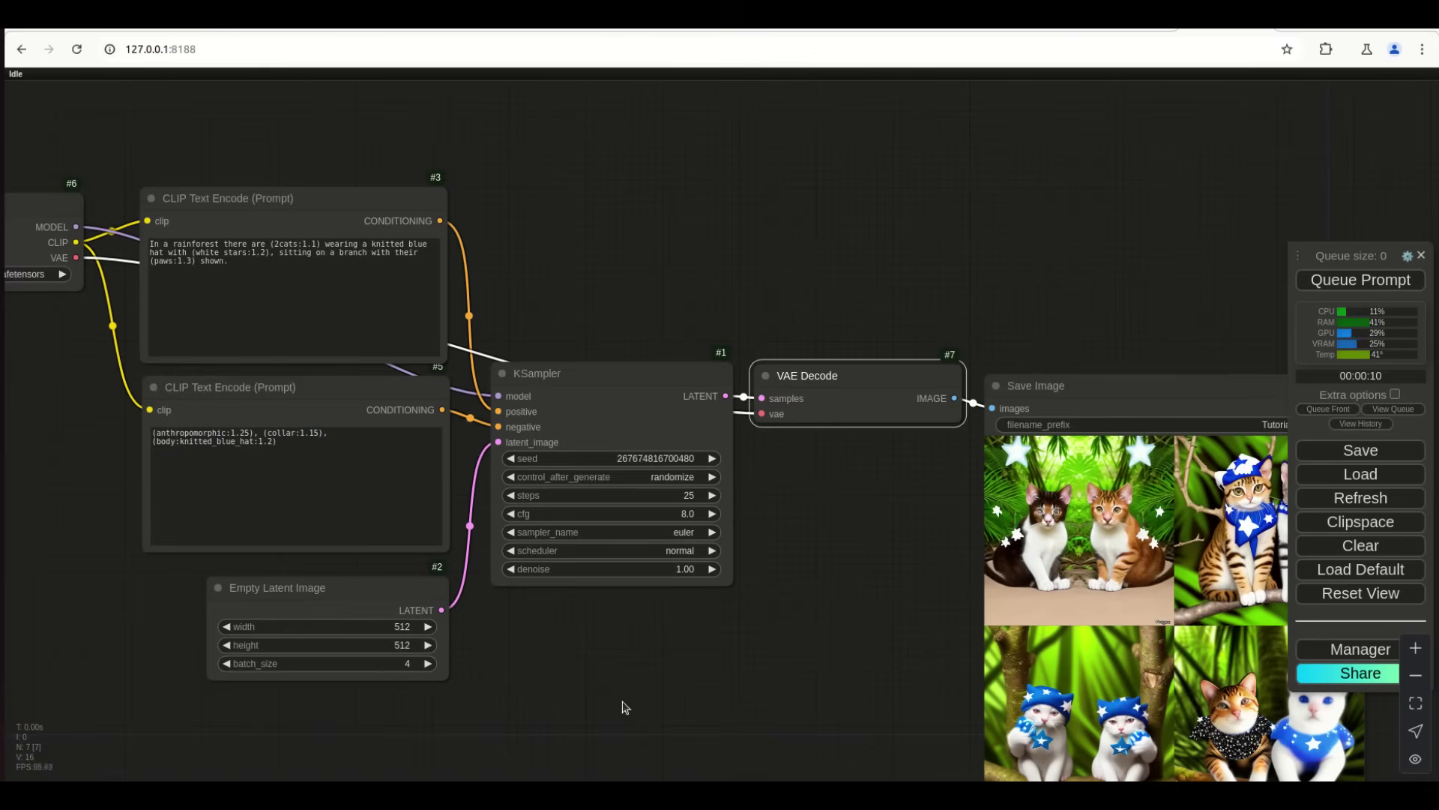
scroll(749, 653, up, 5)
drag(748, 653, 553, 602)
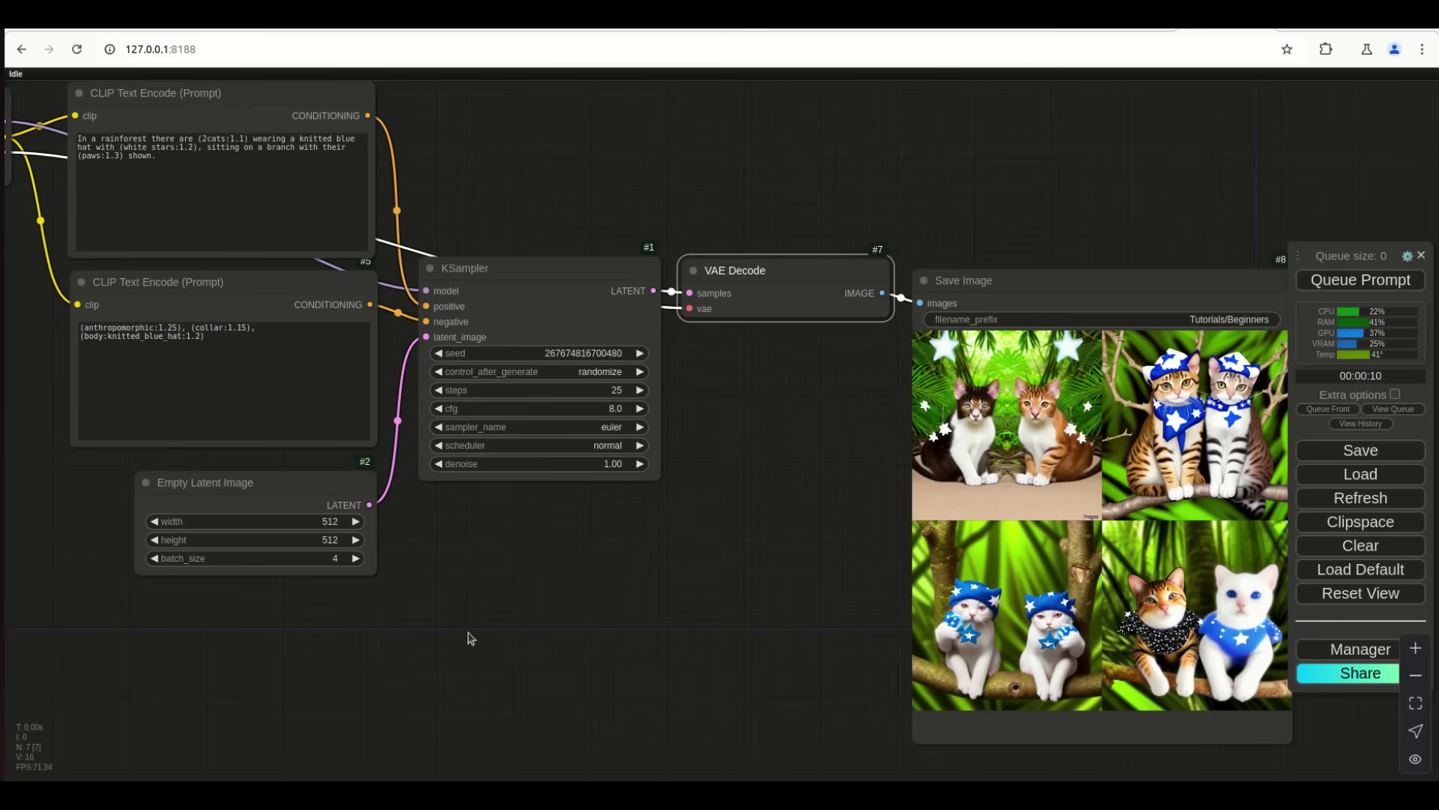
scroll(471, 634, down, 2)
drag(510, 588, 621, 619)
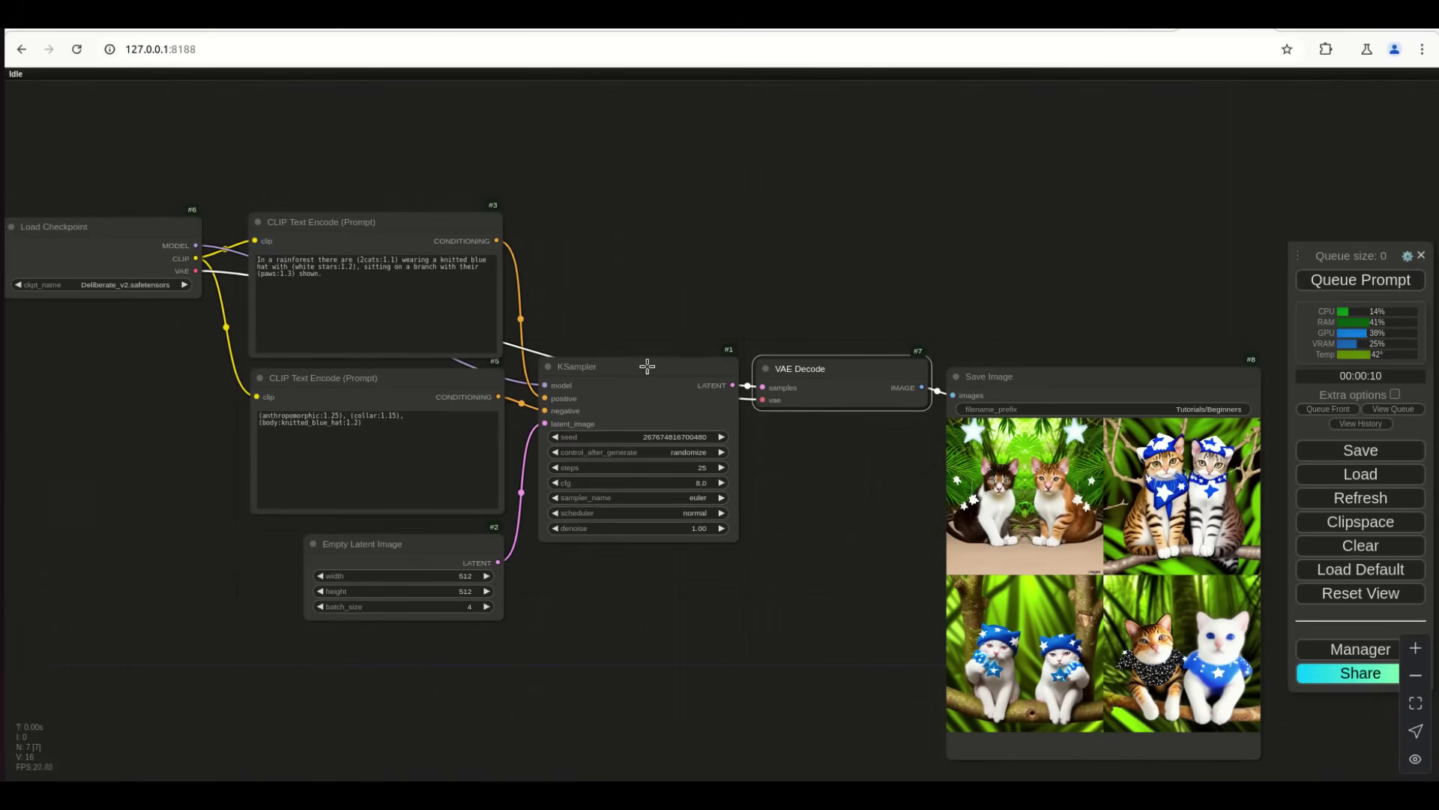
drag(646, 365, 633, 365)
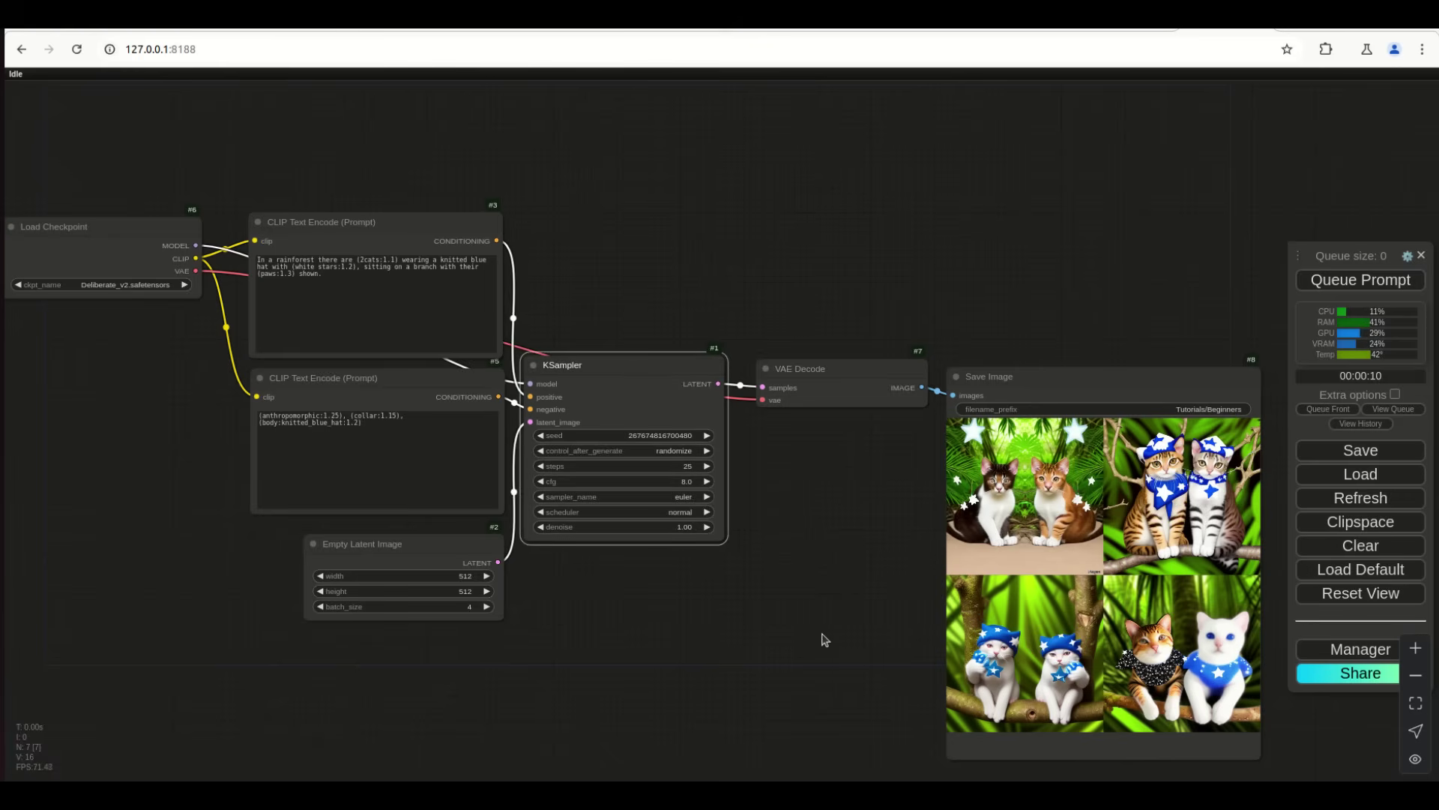
key(ctrl+z)
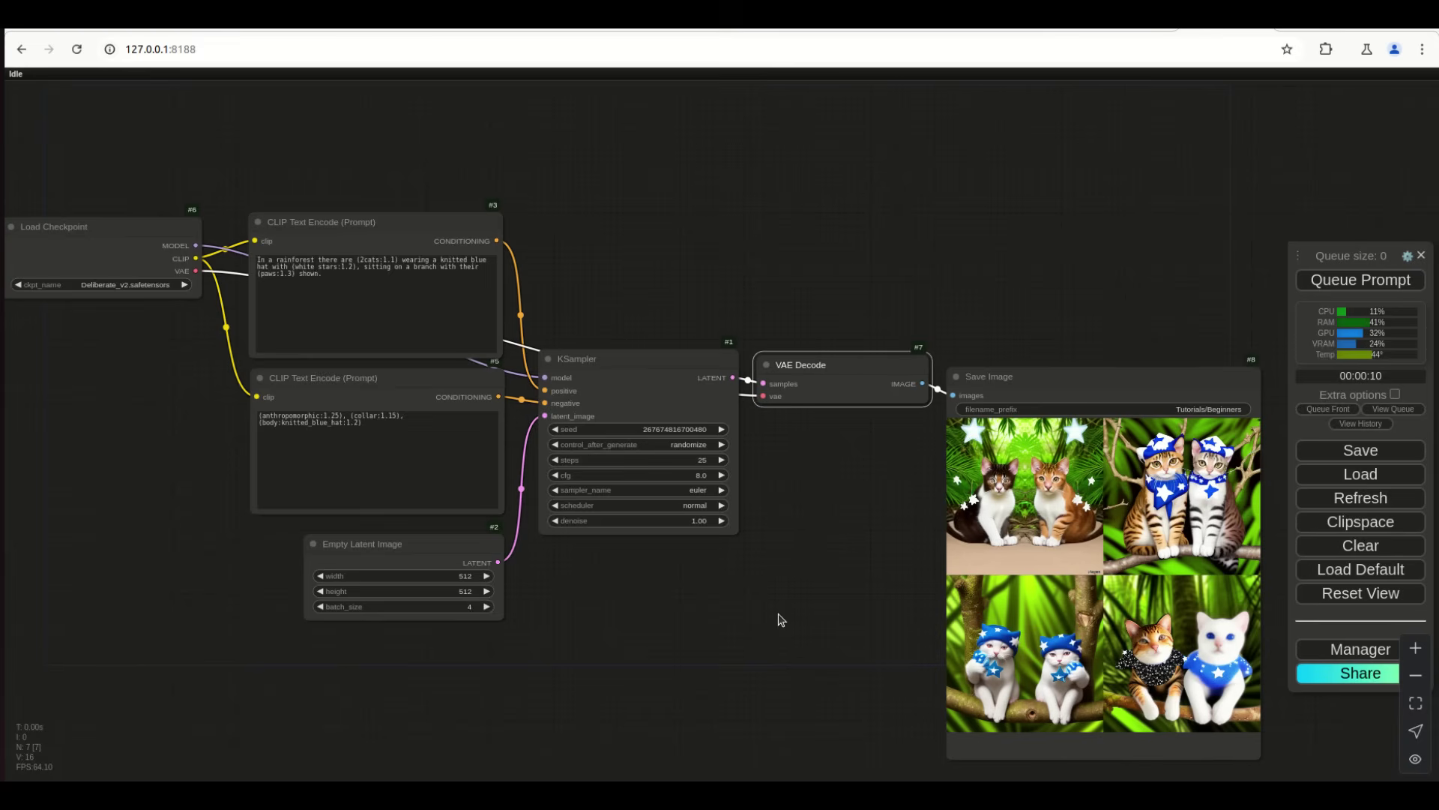
click(1291, 13)
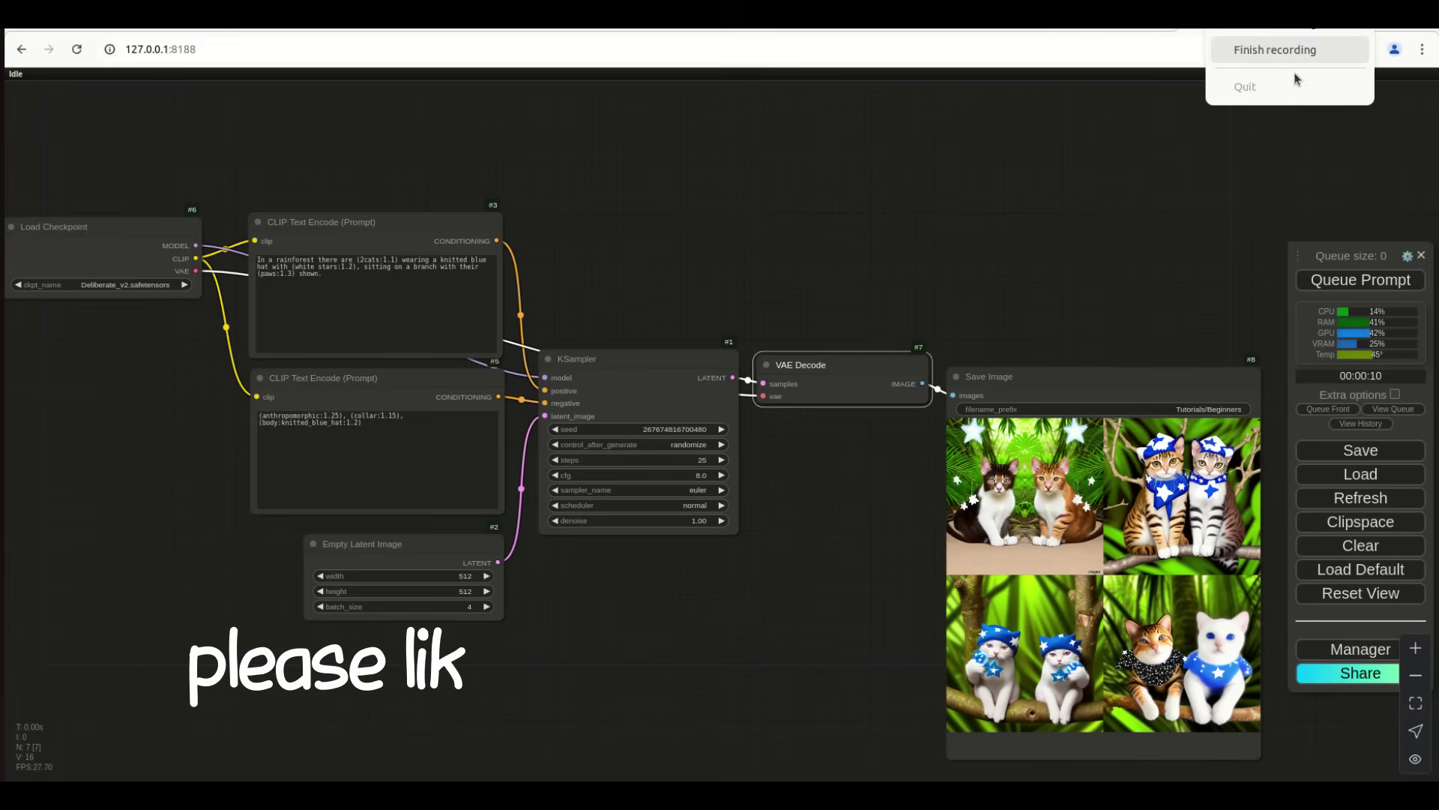
click(1290, 53)
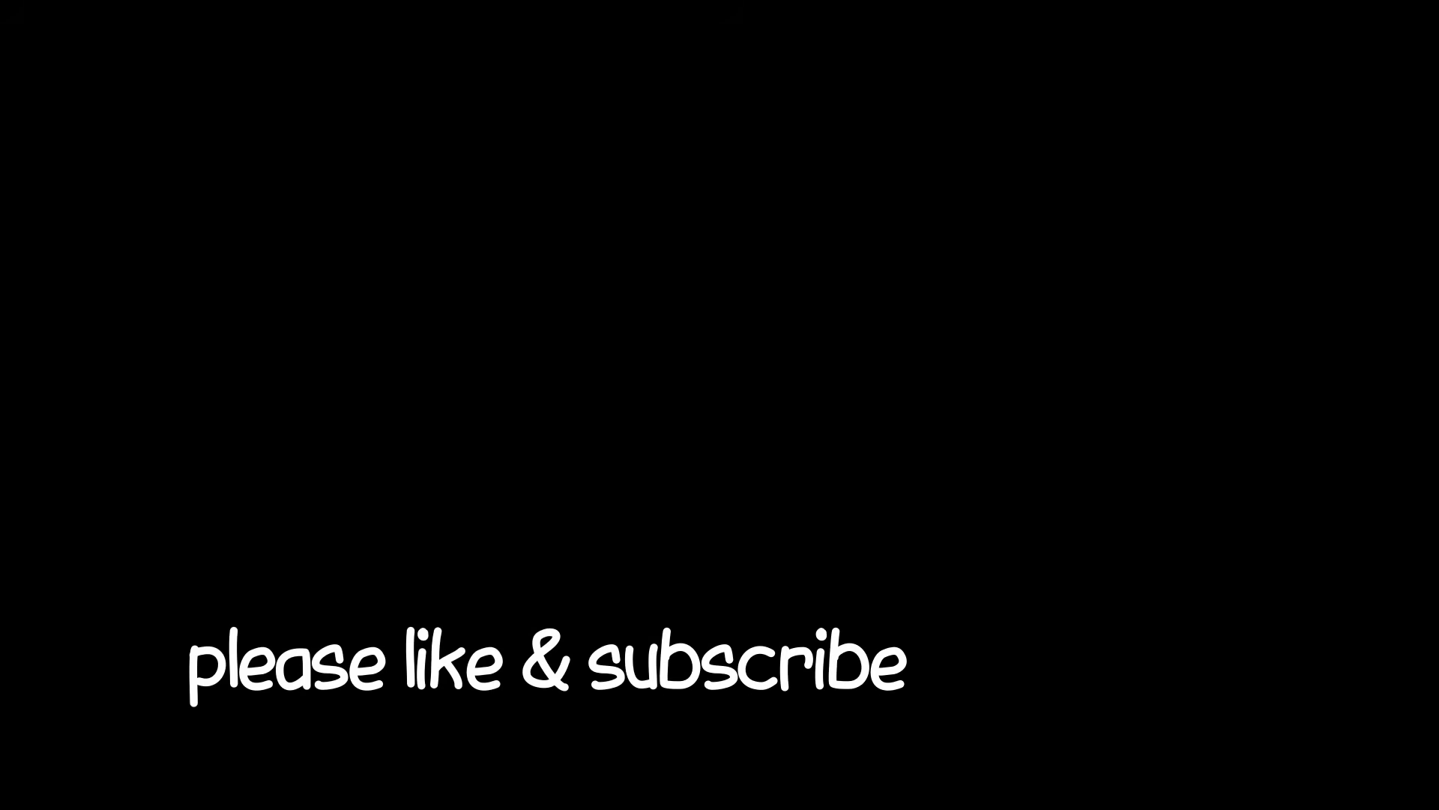